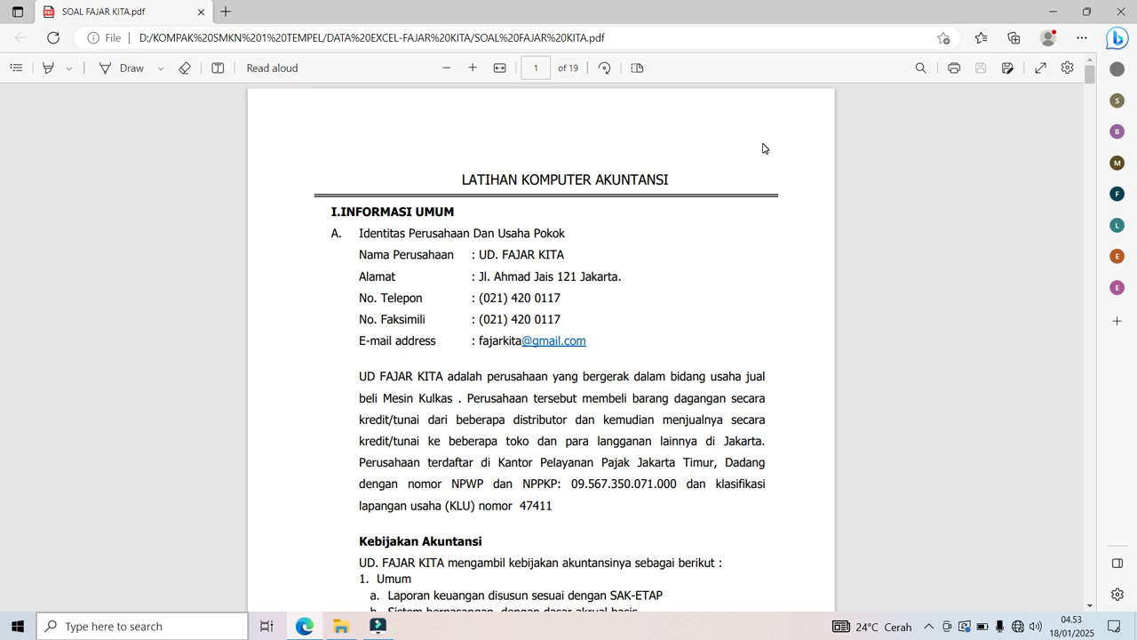
# Minimize the Edge window with SOAL FAJAR KITA.pdf and the filmora folder window.
pyautogui.click(1065, 14)
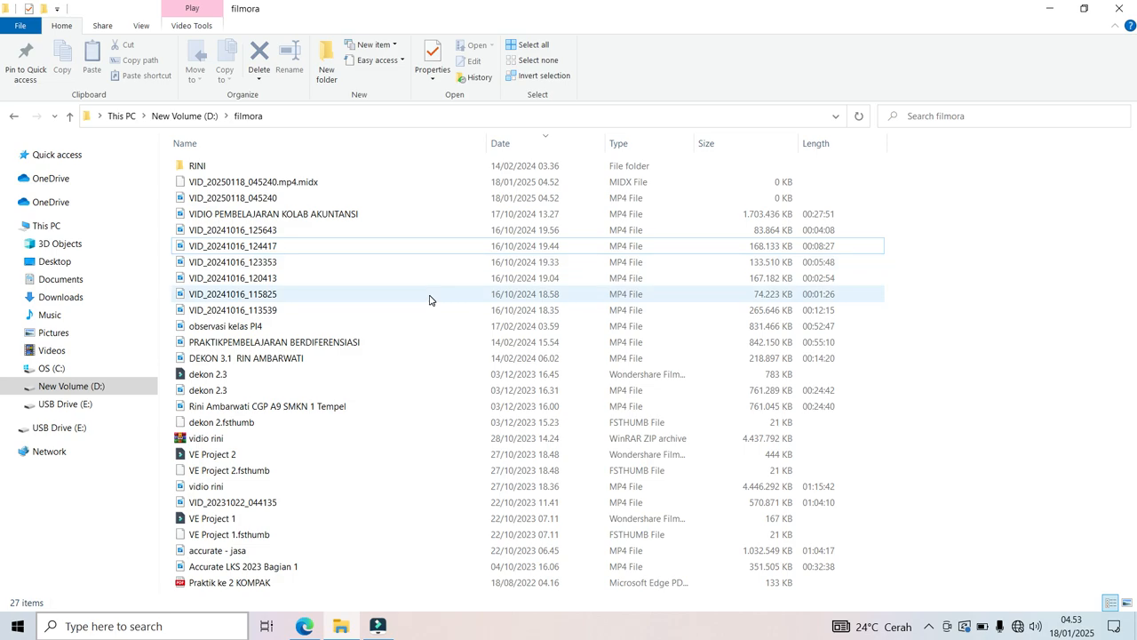
pyautogui.click(1048, 10)
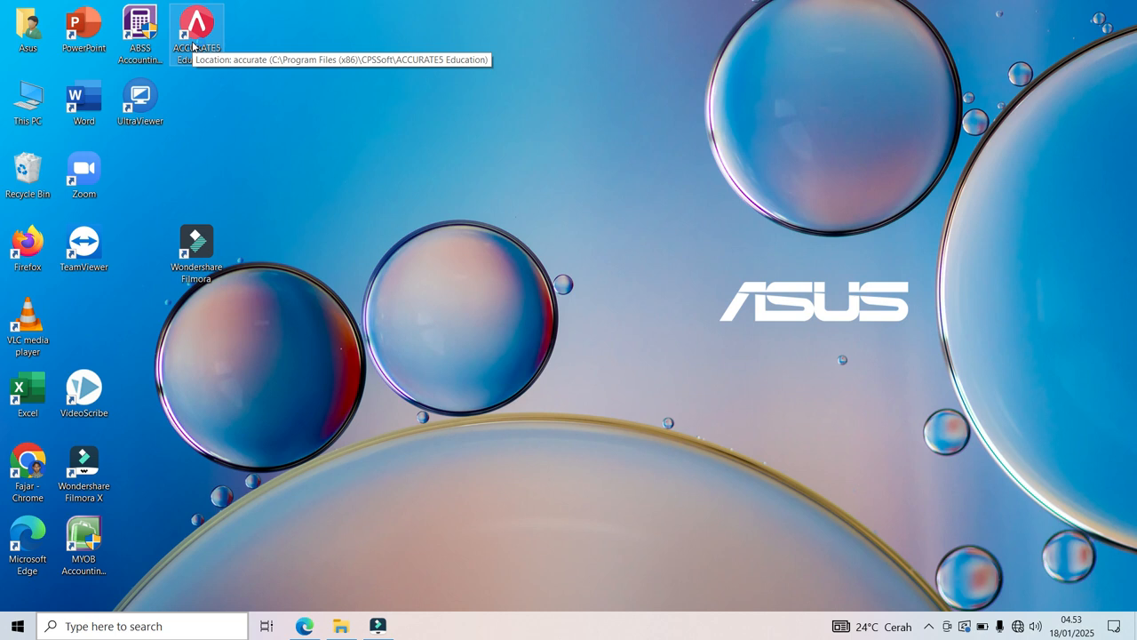
# Launch ACCURATE 5, start a new company database, and browse its save location to drive D.
pyautogui.doubleClick(194, 46)
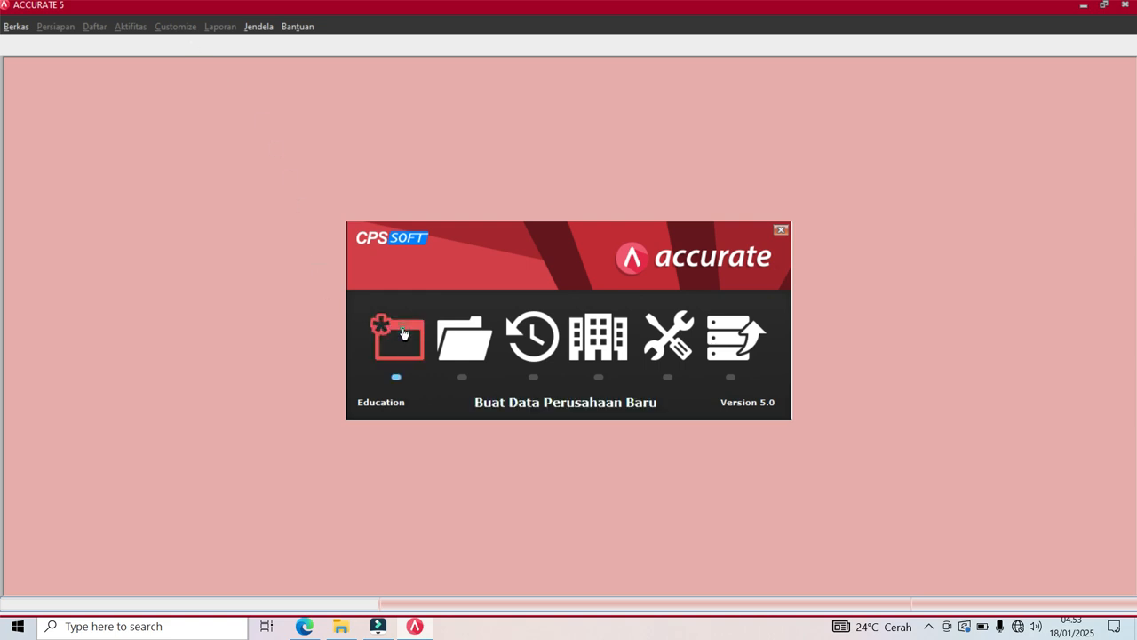
pyautogui.click(404, 334)
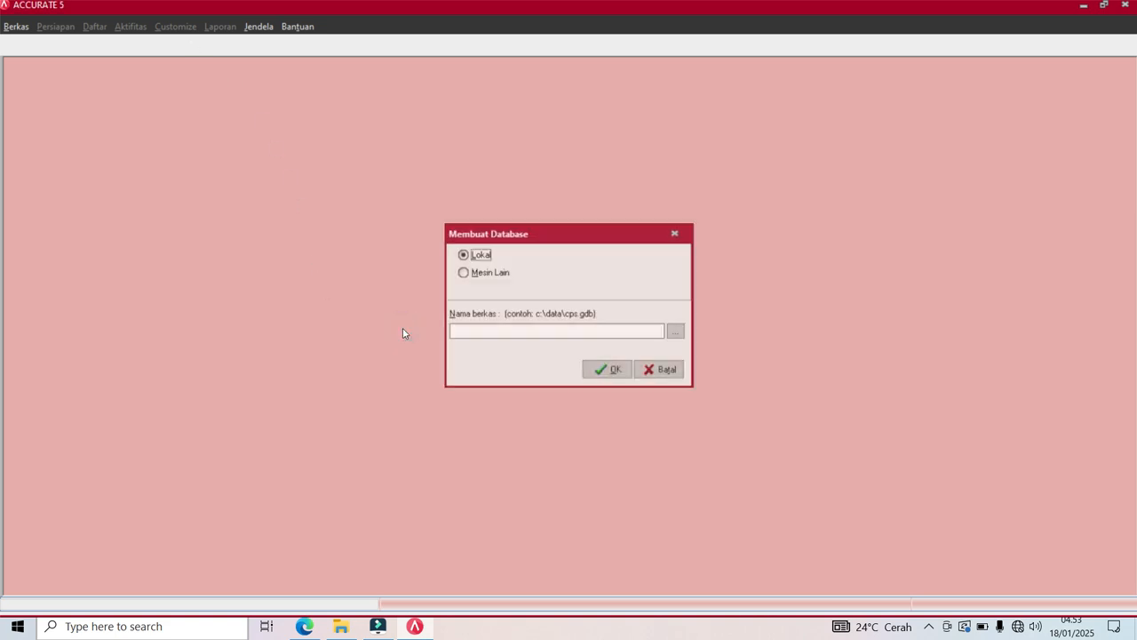
pyautogui.click(677, 334)
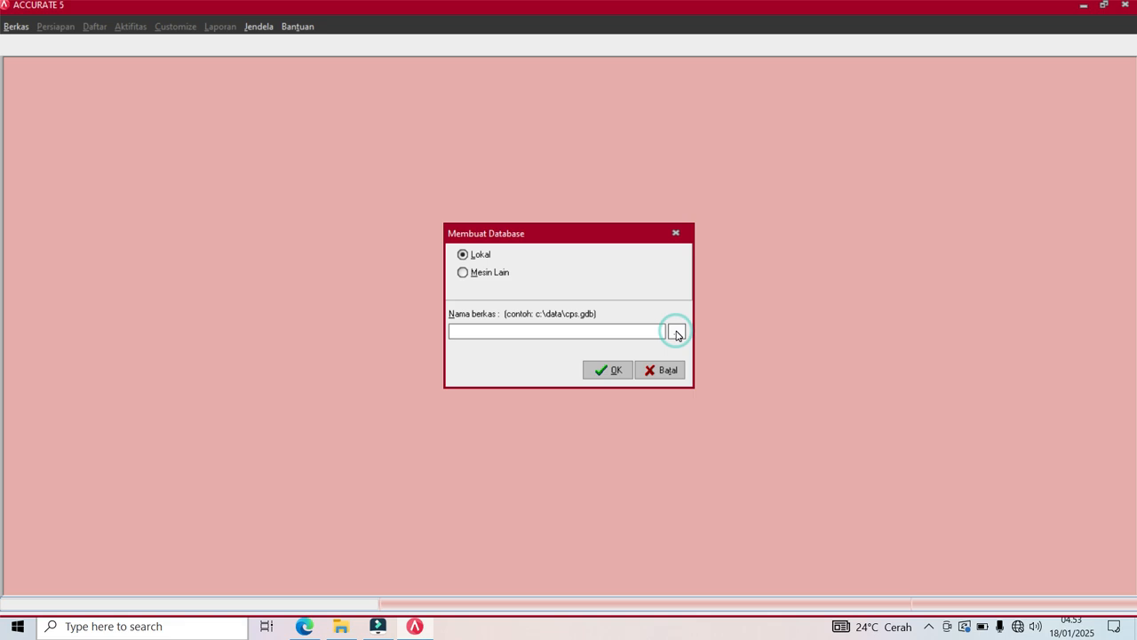
pyautogui.click(624, 148)
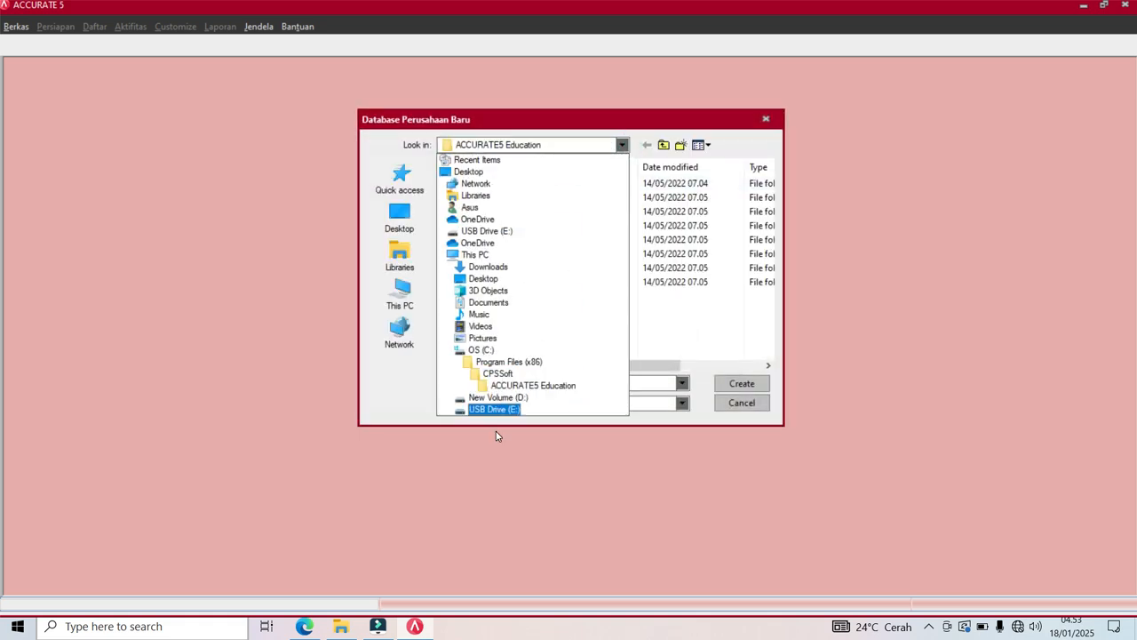
pyautogui.click(497, 397)
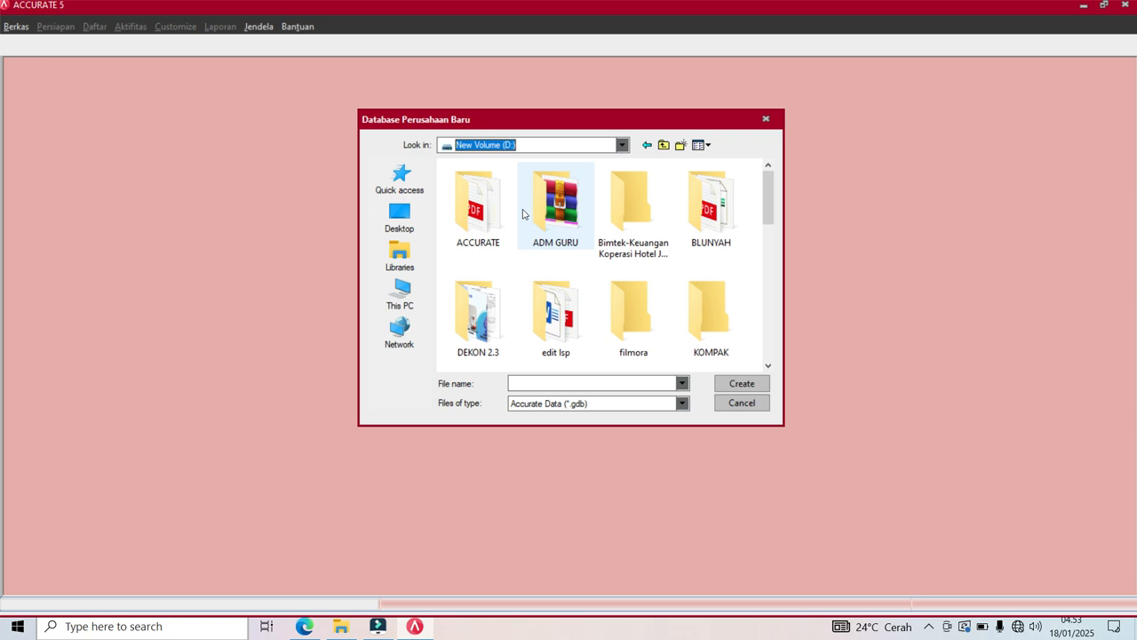
# Open the KOMPAK SMKN 1 TEMPEL\DATA EXCEL-FAJAR KITA folder as the save location.
pyautogui.click(770, 367)
pyautogui.click(770, 367)
pyautogui.click(770, 367)
pyautogui.click(769, 367)
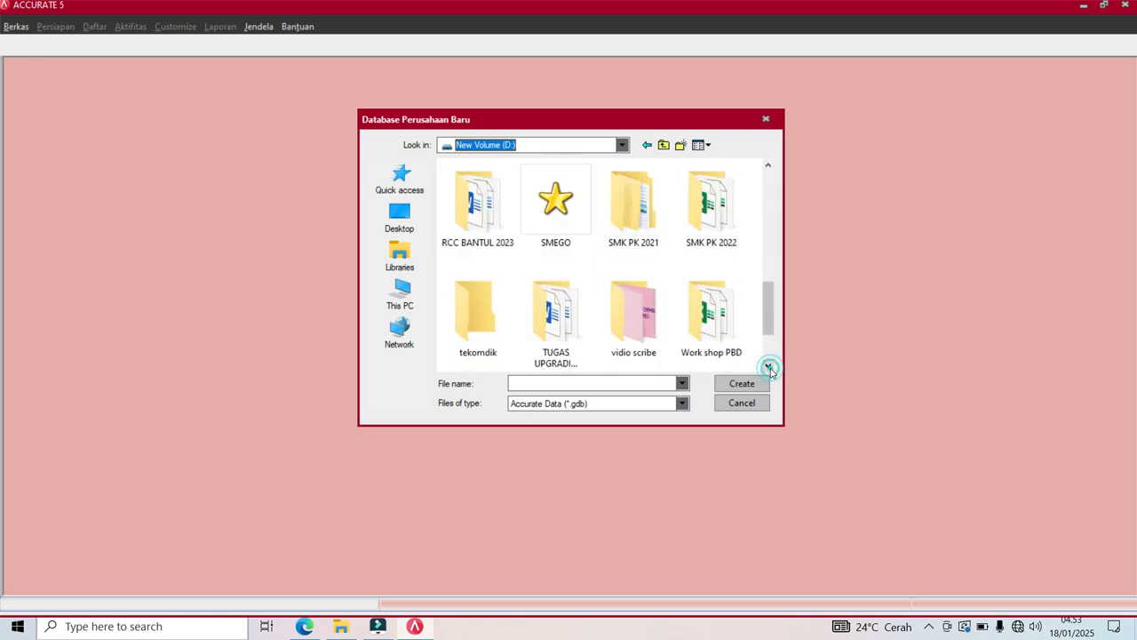
pyautogui.click(770, 367)
pyautogui.click(768, 367)
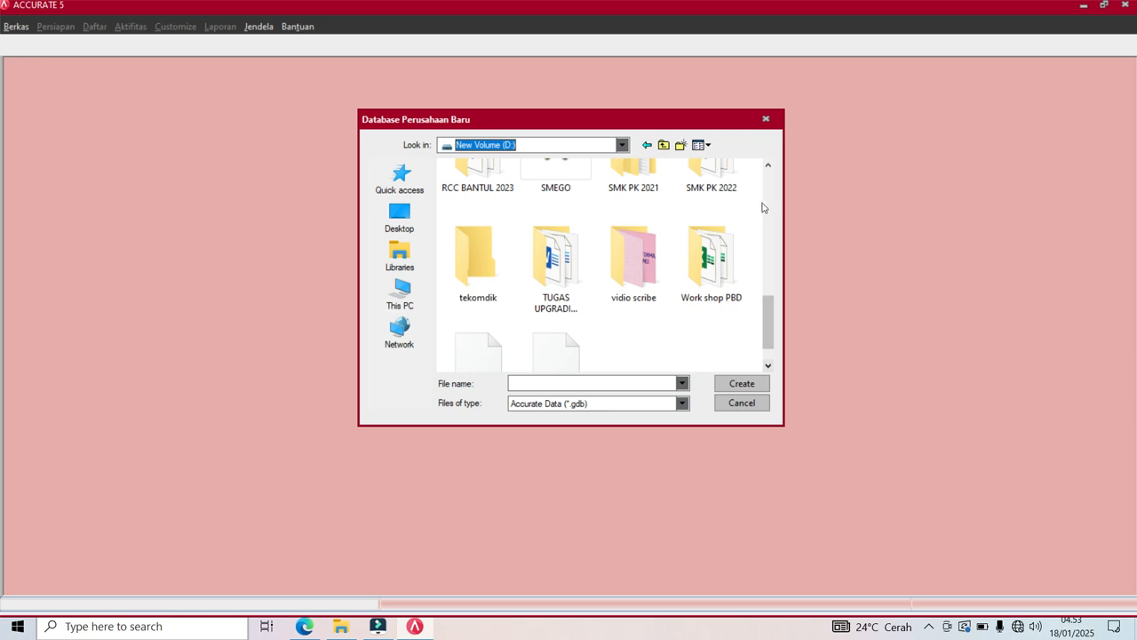
pyautogui.click(768, 166)
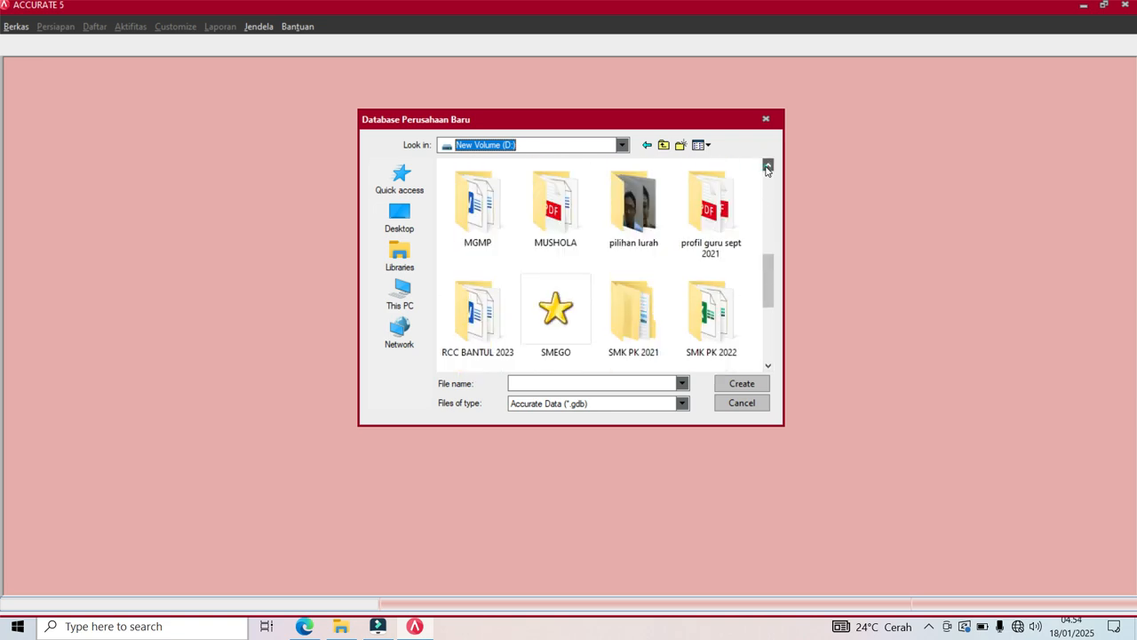
pyautogui.click(767, 167)
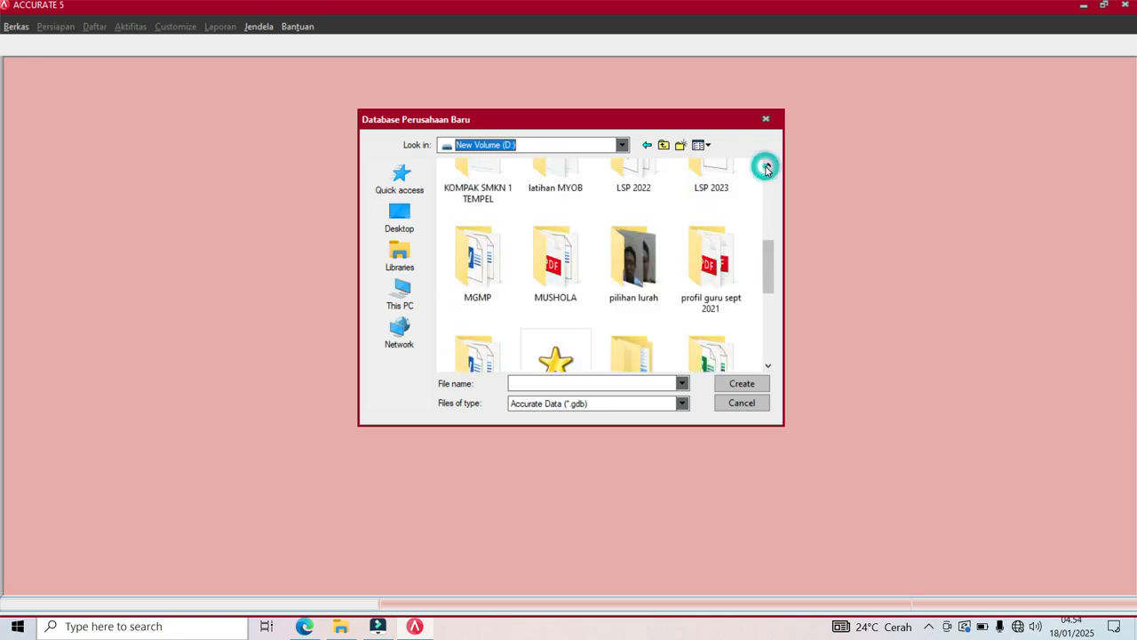
pyautogui.doubleClick(478, 189)
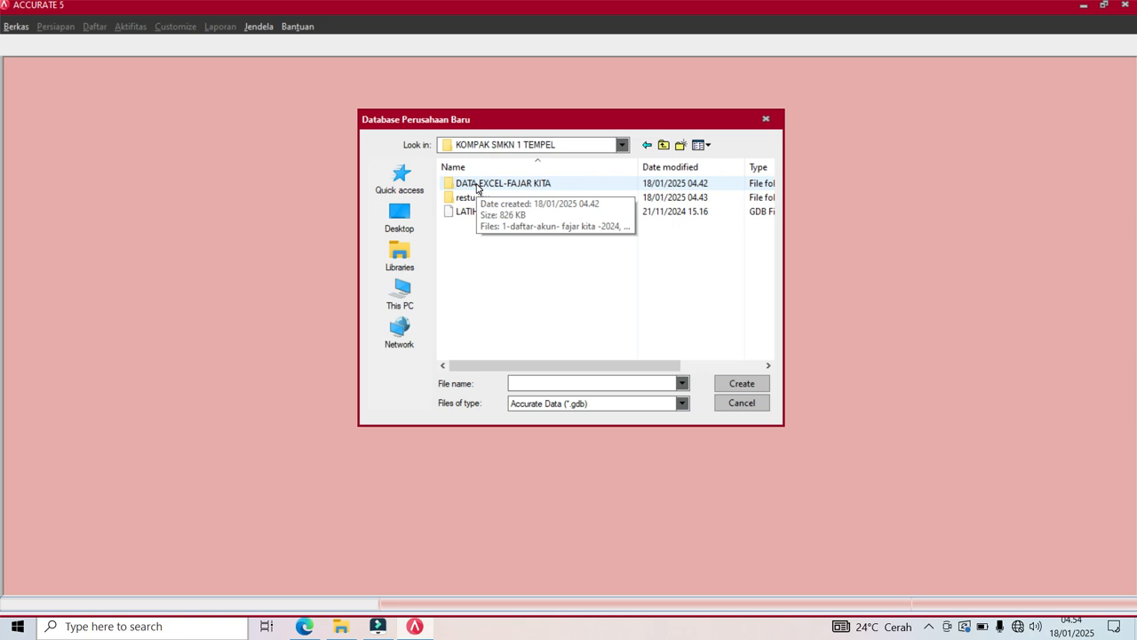
pyautogui.doubleClick(524, 190)
# Name the database 'LATIHAN 3 FAJAR KITA' and confirm creating it.
pyautogui.click(545, 401)
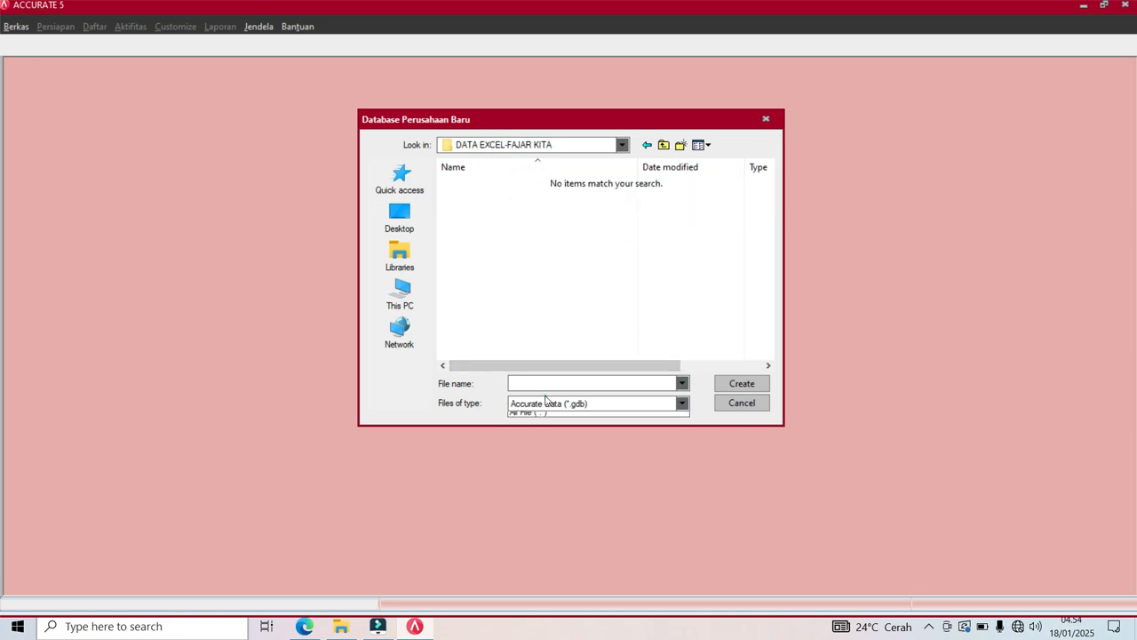
pyautogui.click(538, 377)
pyautogui.click(538, 380)
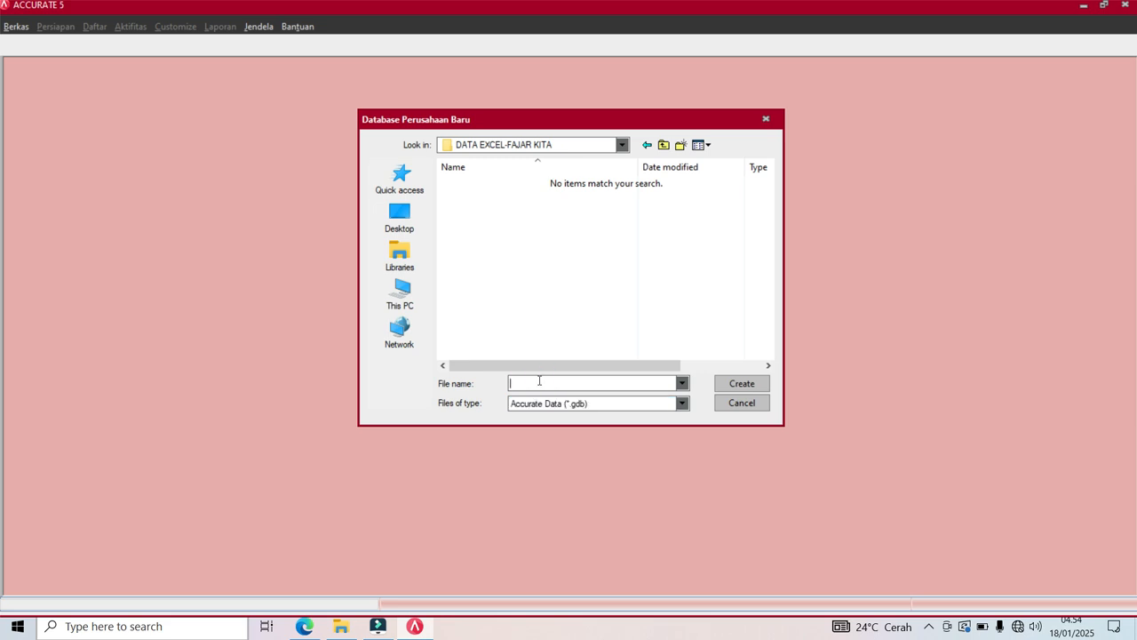
pyautogui.write('LATIHAN 3 FAJAR KITA')
pyautogui.click(758, 387)
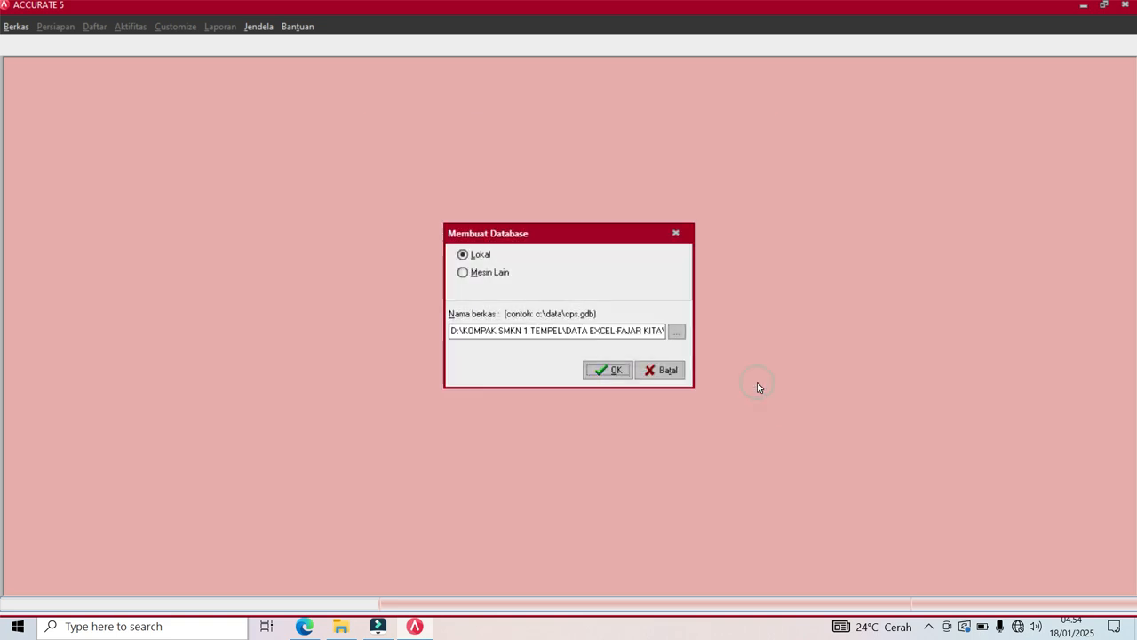
pyautogui.click(595, 369)
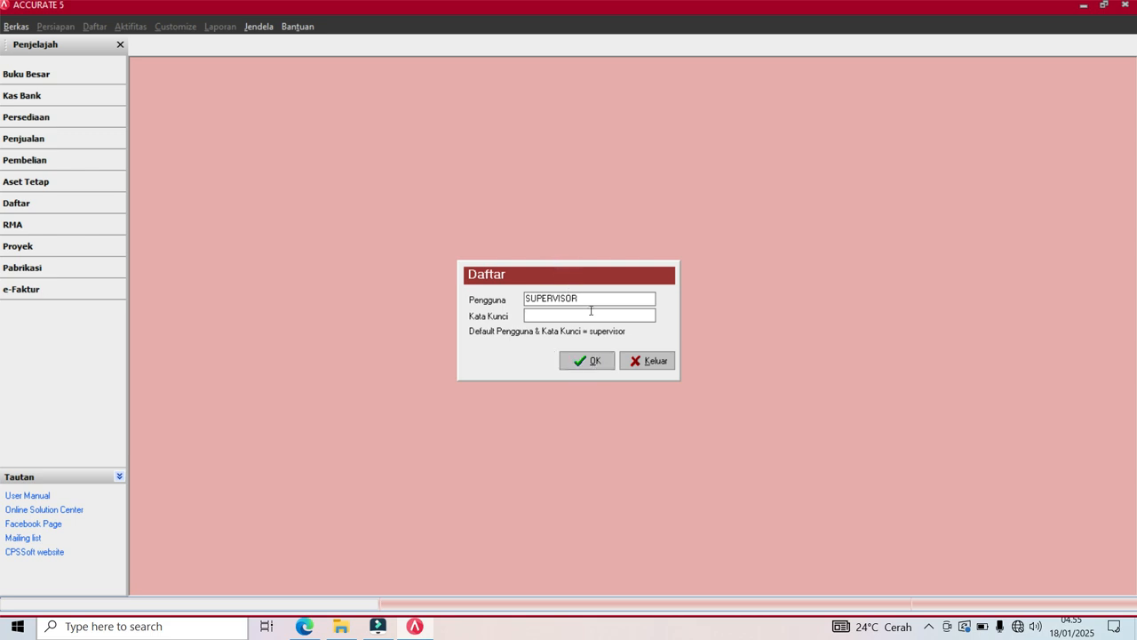
# Log in as user SUPERVISOR, entering the account password.
pyautogui.moveTo(592, 298); pyautogui.dragTo(506, 303)
pyautogui.click(541, 316)
pyautogui.write('supervisor')
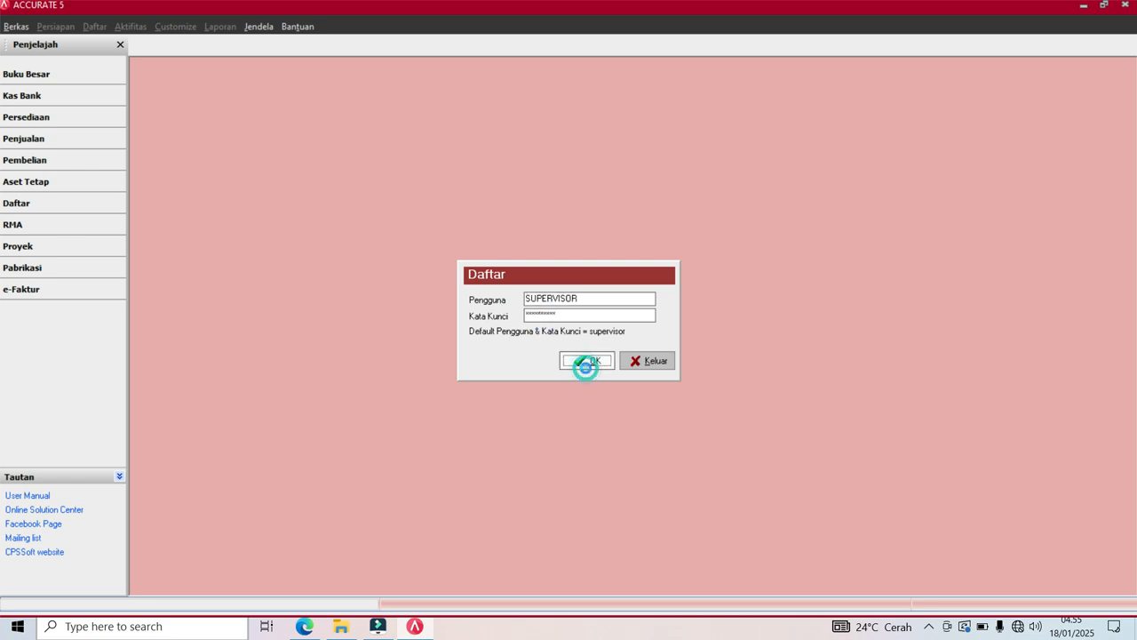
pyautogui.click(585, 361)
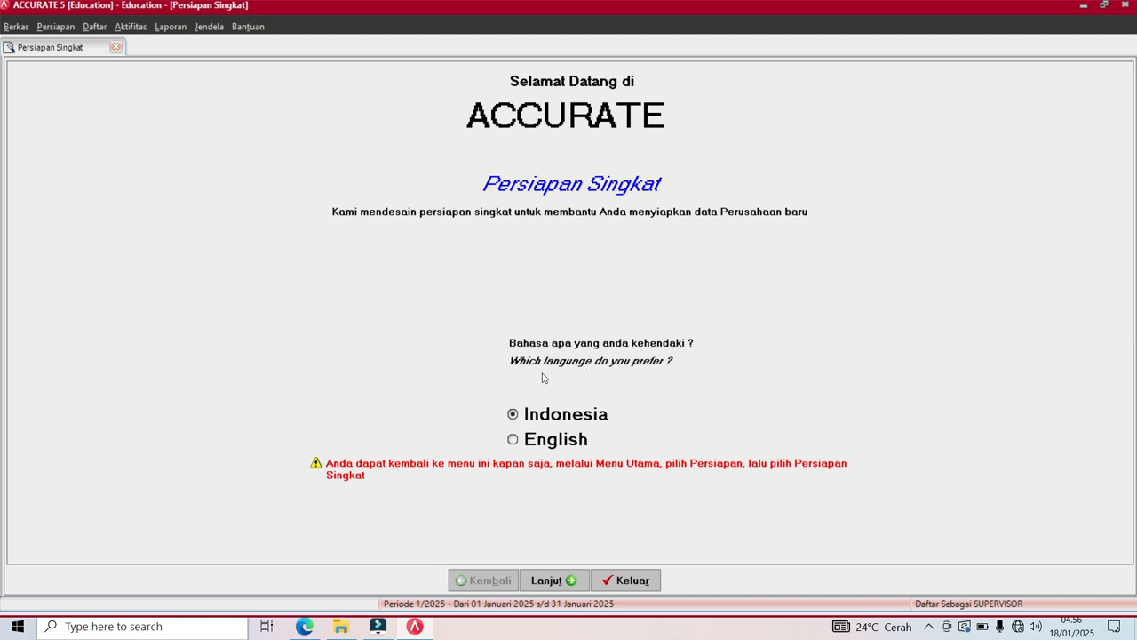
# Keep Indonesia as the wizard language and pick the Persiapan Mahir setup type.
pyautogui.click(513, 415)
pyautogui.click(546, 589)
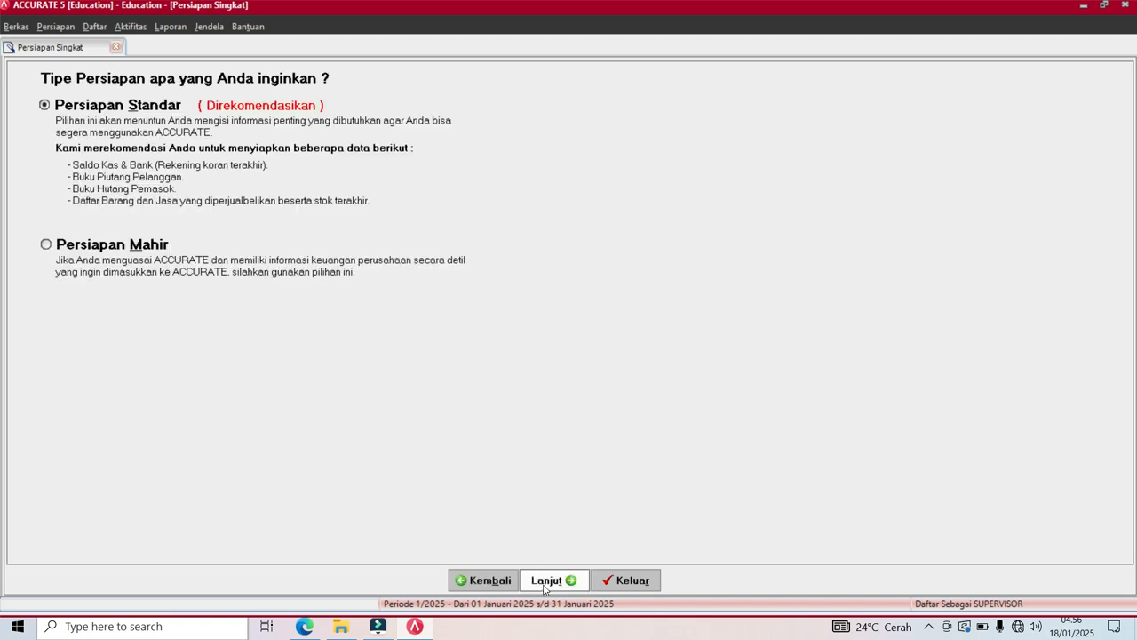
pyautogui.click(119, 241)
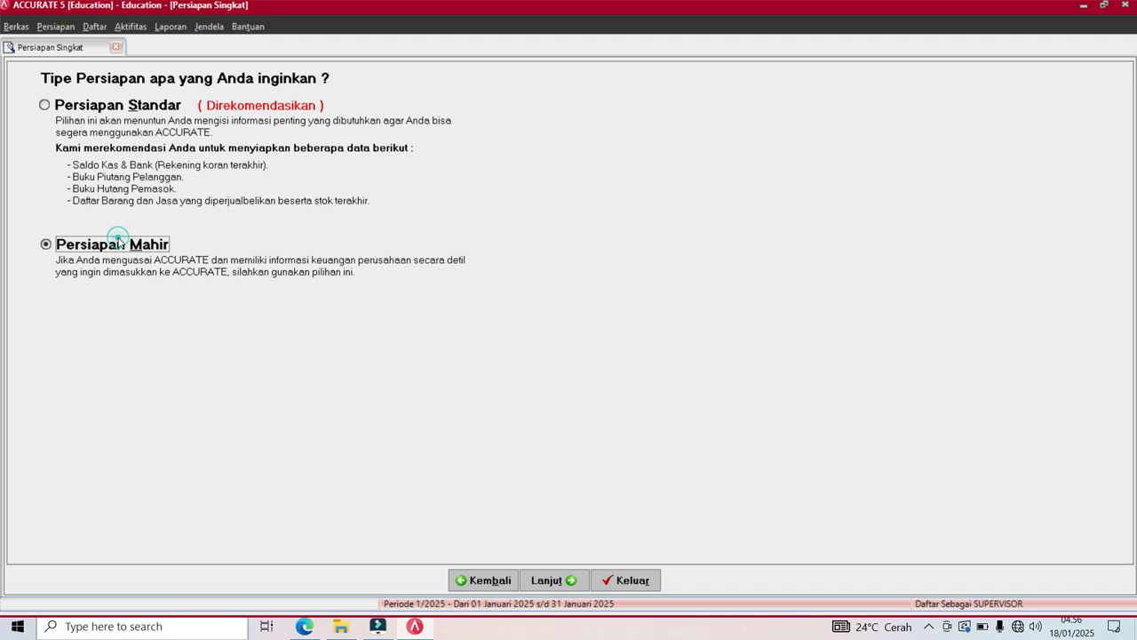
pyautogui.click(549, 581)
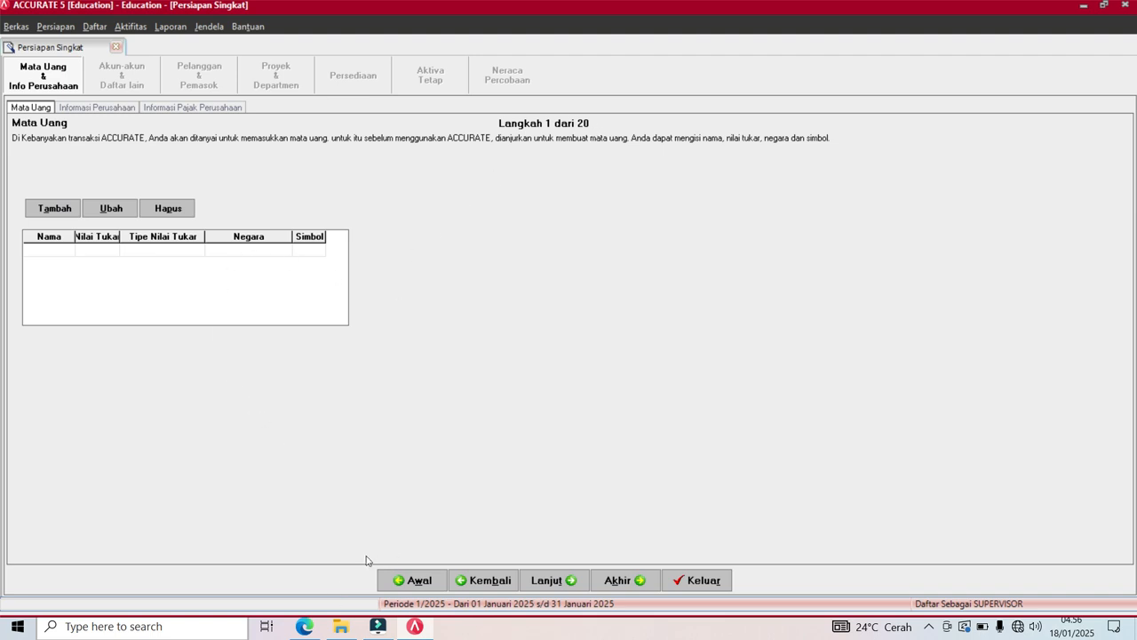
# Check the currency details in the exercise PDF before returning to ACCURATE 5.
pyautogui.click(305, 626)
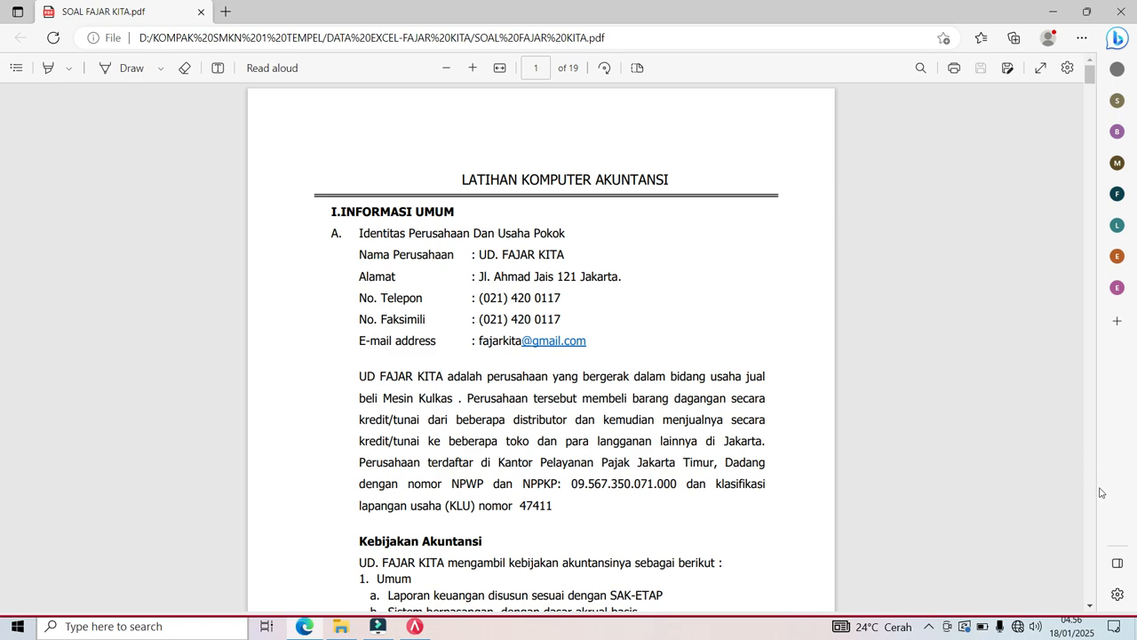
pyautogui.click(1090, 605)
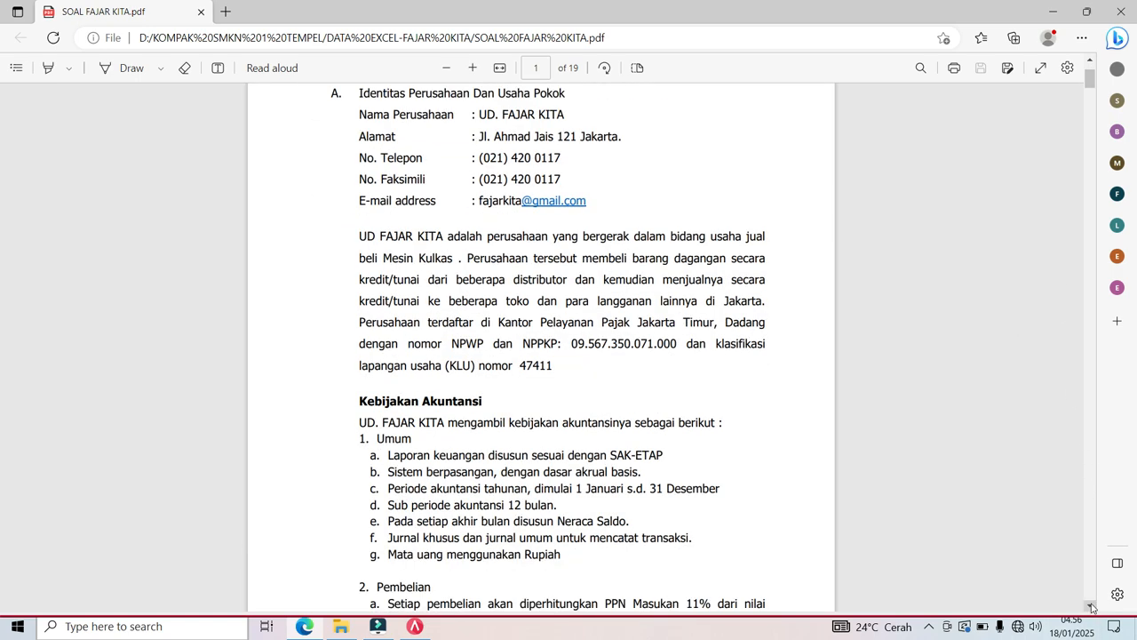
pyautogui.click(1090, 605)
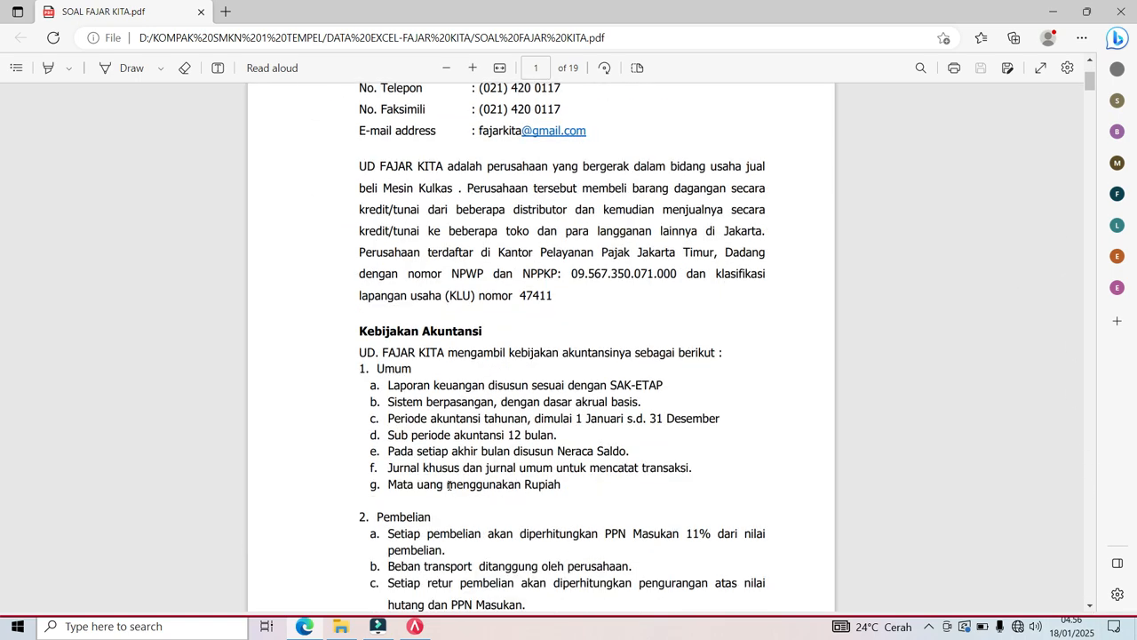
pyautogui.click(413, 633)
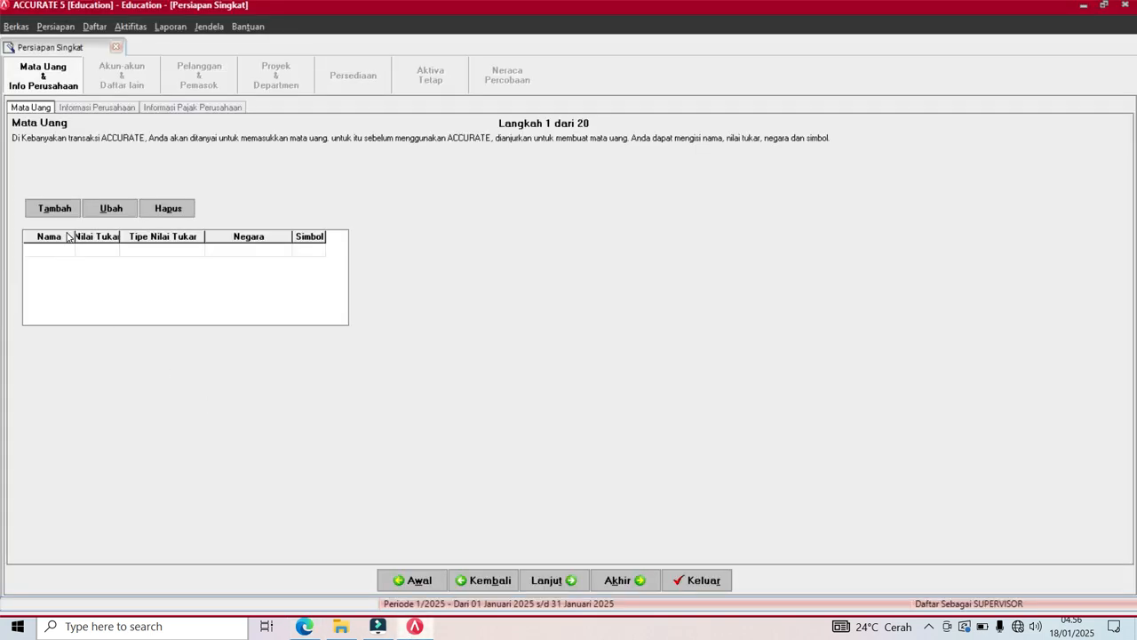
# Add currency Rupiah with rate 1, country Indonesia, symbol Rp, and make it the default.
pyautogui.click(54, 210)
pyautogui.click(159, 98)
pyautogui.write('rUPU')
pyautogui.press('BackSpace')
pyautogui.press('BackSpace')
pyautogui.press('BackSpace')
pyautogui.press('BackSpace')
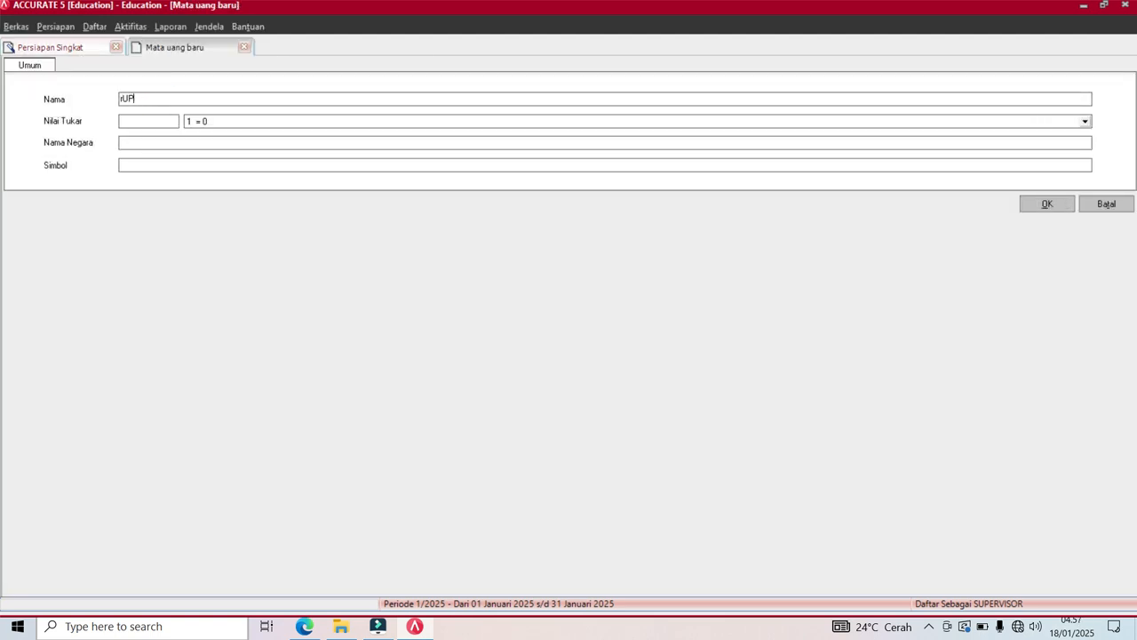
pyautogui.write('Rupiah')
pyautogui.click(133, 122)
pyautogui.write('1')
pyautogui.click(138, 144)
pyautogui.write('Indonesia')
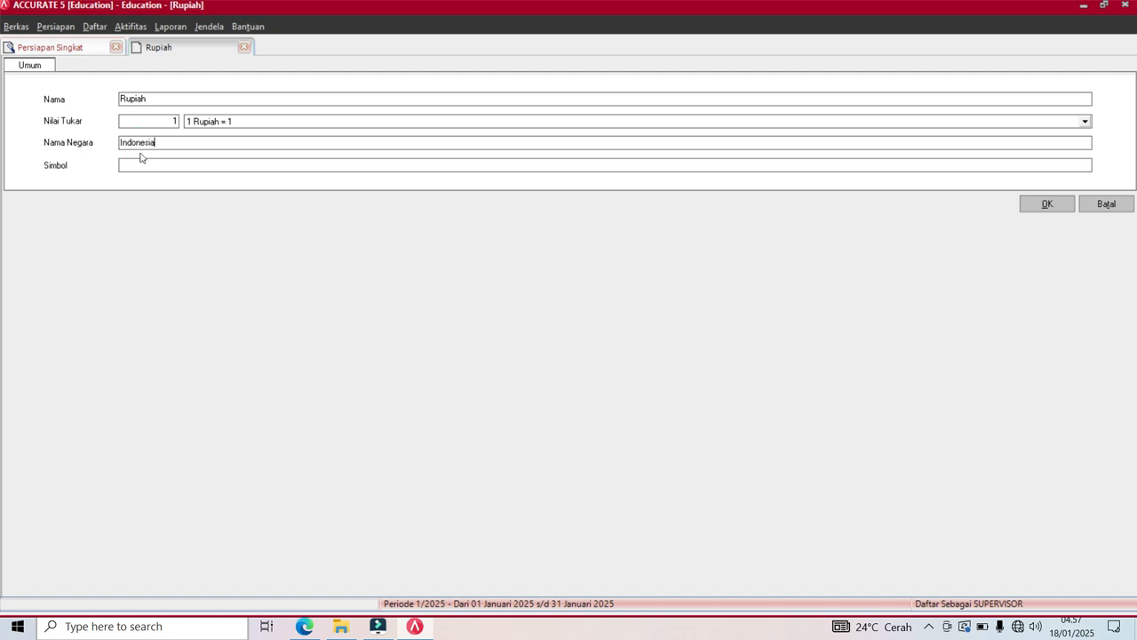
pyautogui.click(140, 166)
pyautogui.write('Rp')
pyautogui.click(1048, 206)
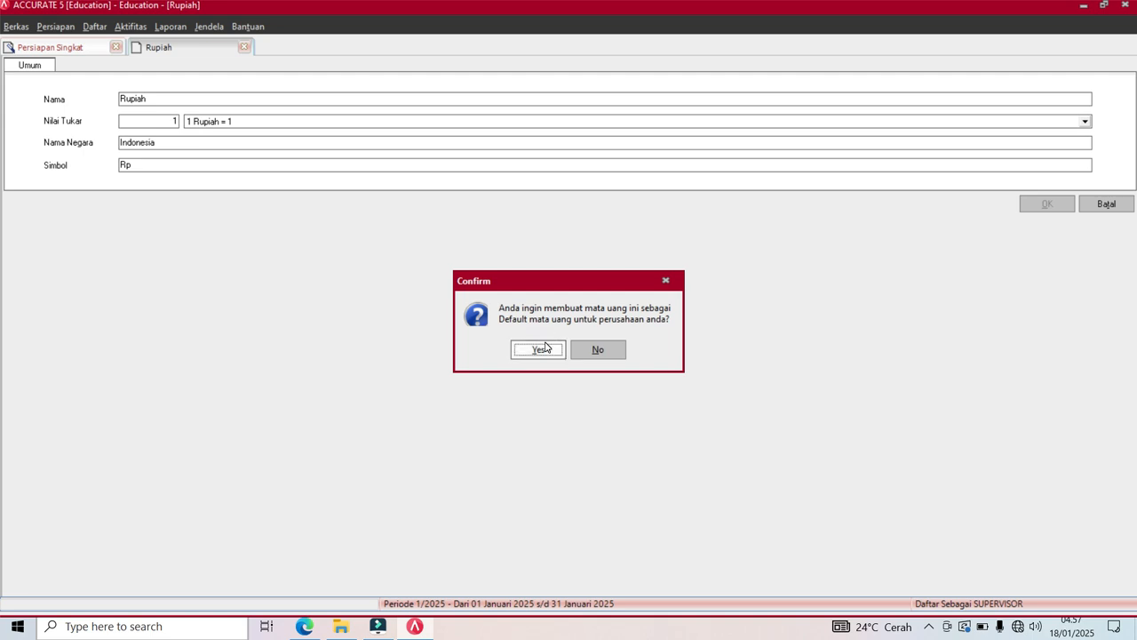
pyautogui.click(546, 347)
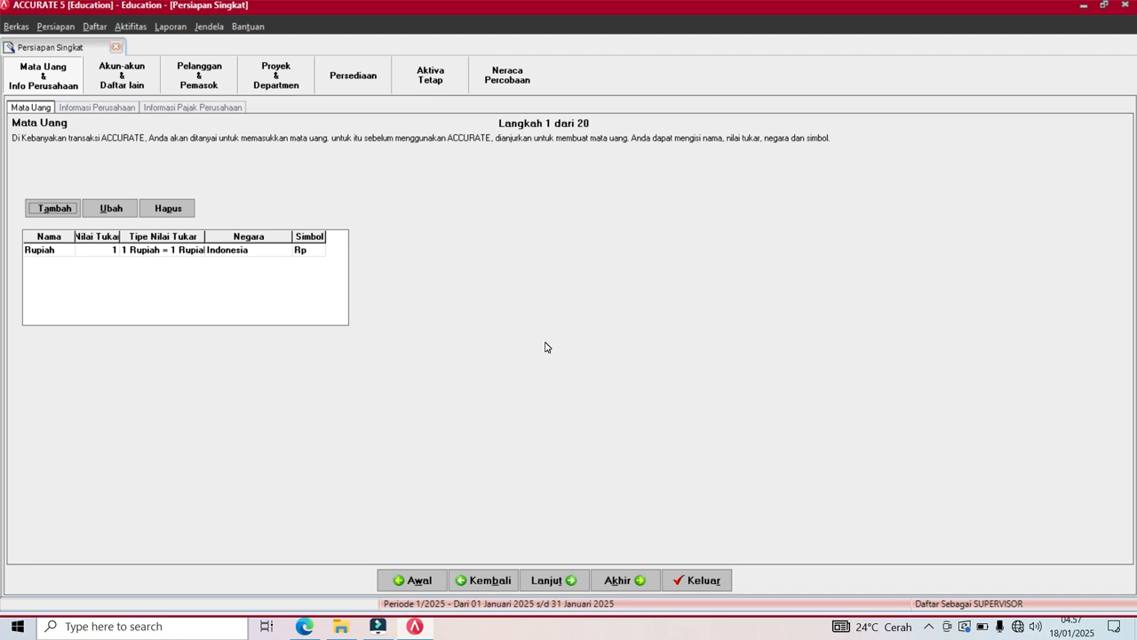
pyautogui.click(545, 582)
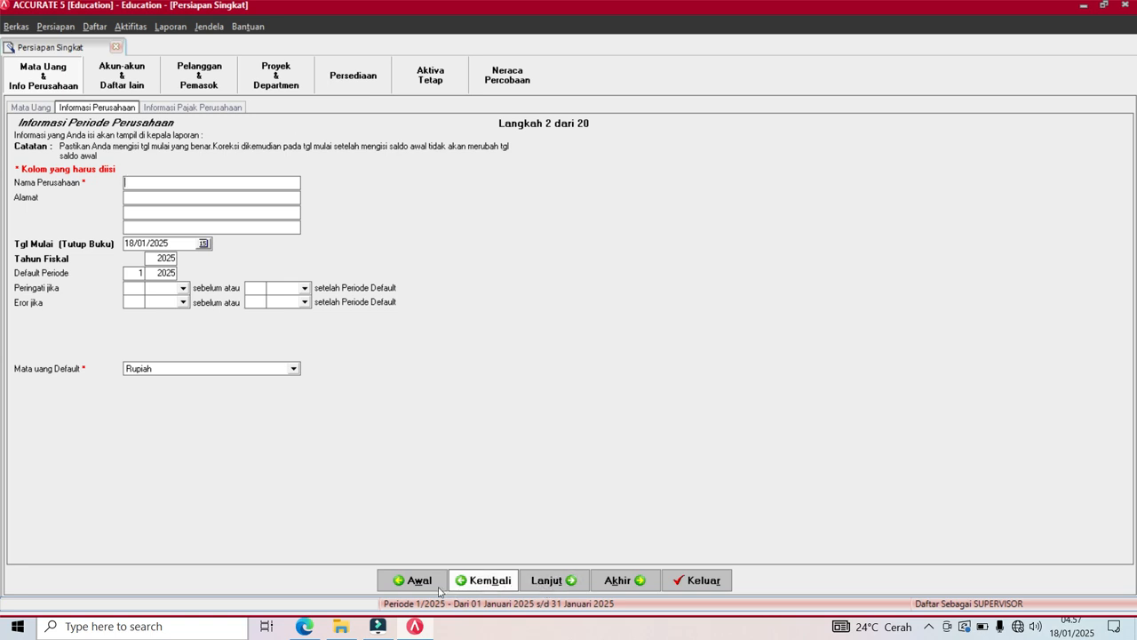
pyautogui.click(305, 626)
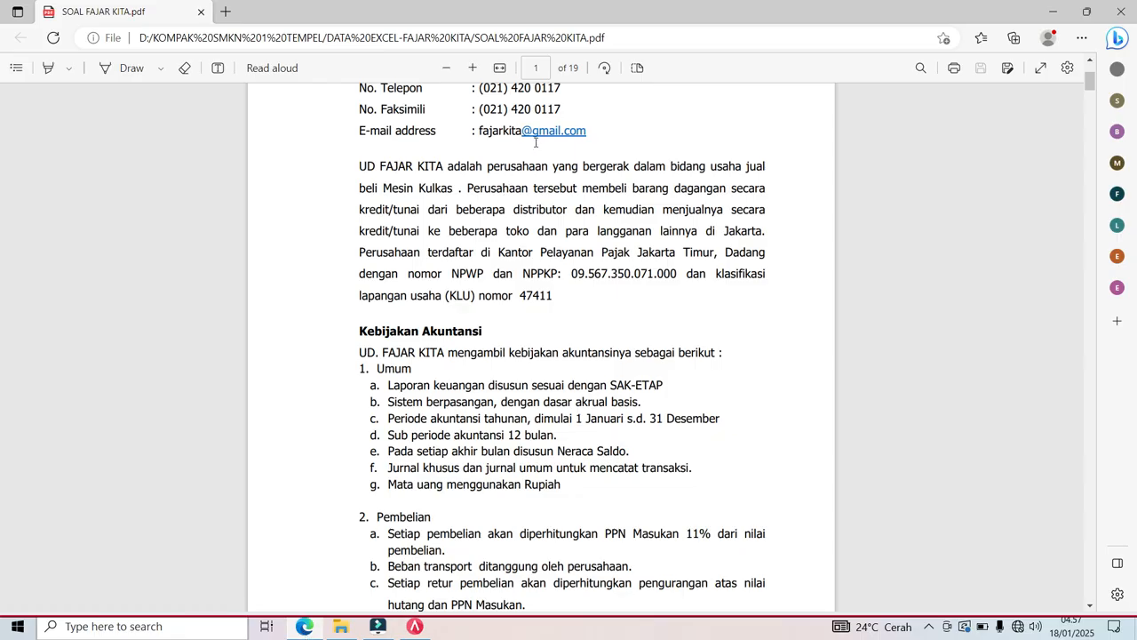
pyautogui.click(1091, 64)
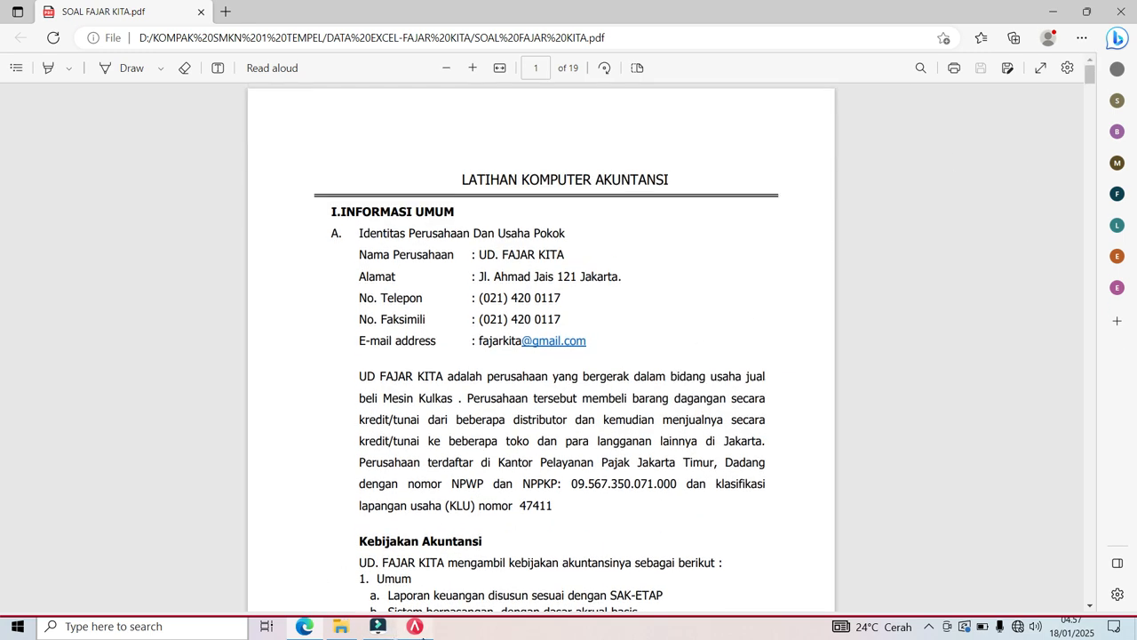
pyautogui.click(416, 627)
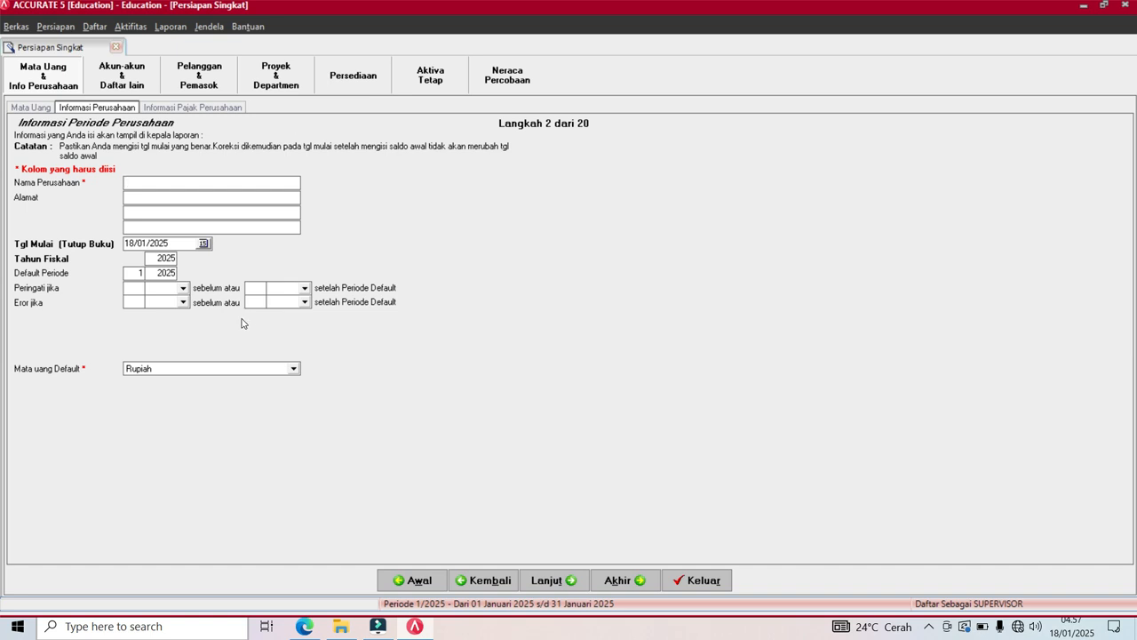
pyautogui.write('PD FAJAR KITA')
pyautogui.click(271, 202)
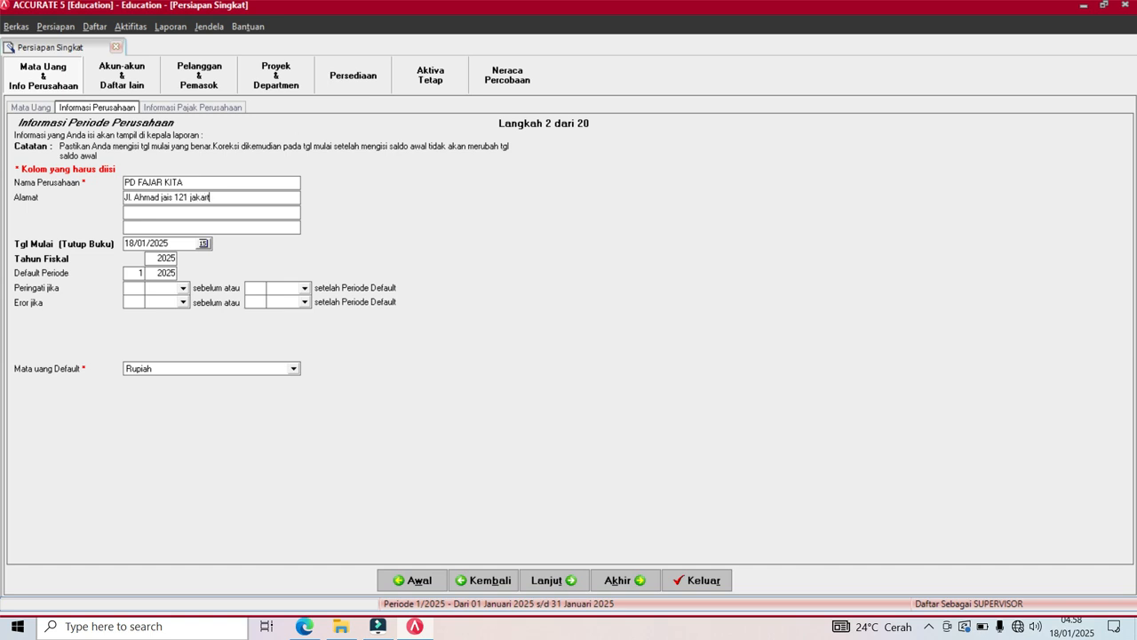
# Set the start date to 30/11/2024 and the fiscal year to 2024.
pyautogui.click(178, 245)
pyautogui.press('BackSpace')
pyautogui.press('BackSpace')
pyautogui.press('BackSpace')
pyautogui.press('BackSpace')
pyautogui.press('BackSpace')
pyautogui.press('BackSpace')
pyautogui.press('BackSpace')
pyautogui.press('BackSpace')
pyautogui.write('301124')
pyautogui.press('Return')
pyautogui.click(175, 258)
pyautogui.press('BackSpace')
pyautogui.press('BackSpace')
pyautogui.press('BackSpace')
pyautogui.press('BackSpace')
pyautogui.write('2024')
pyautogui.press('Return')
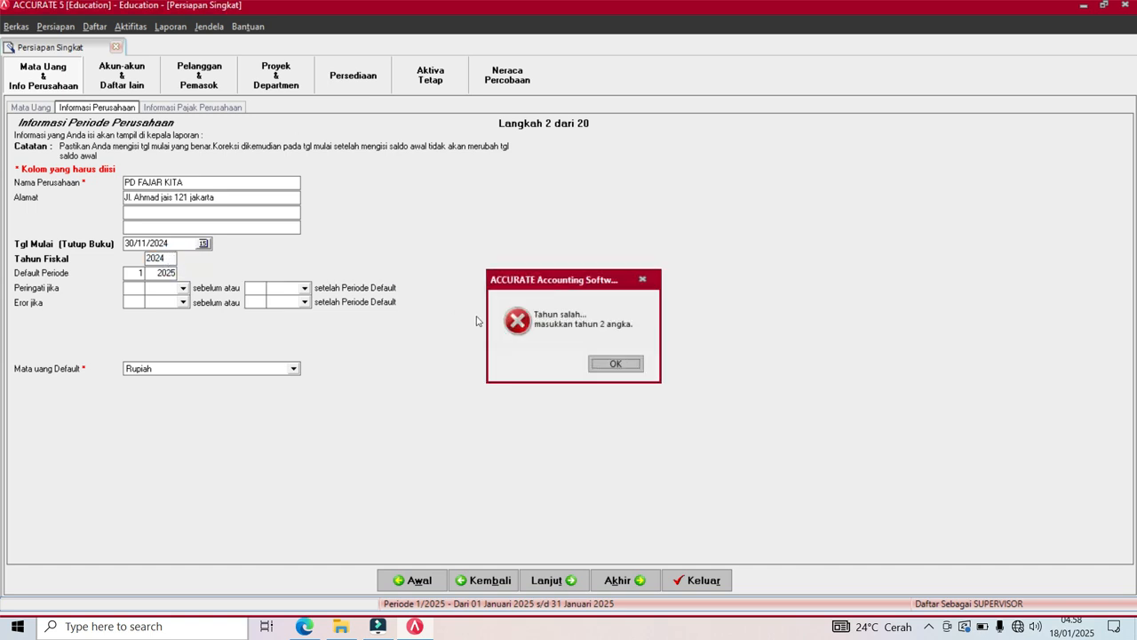
pyautogui.click(634, 373)
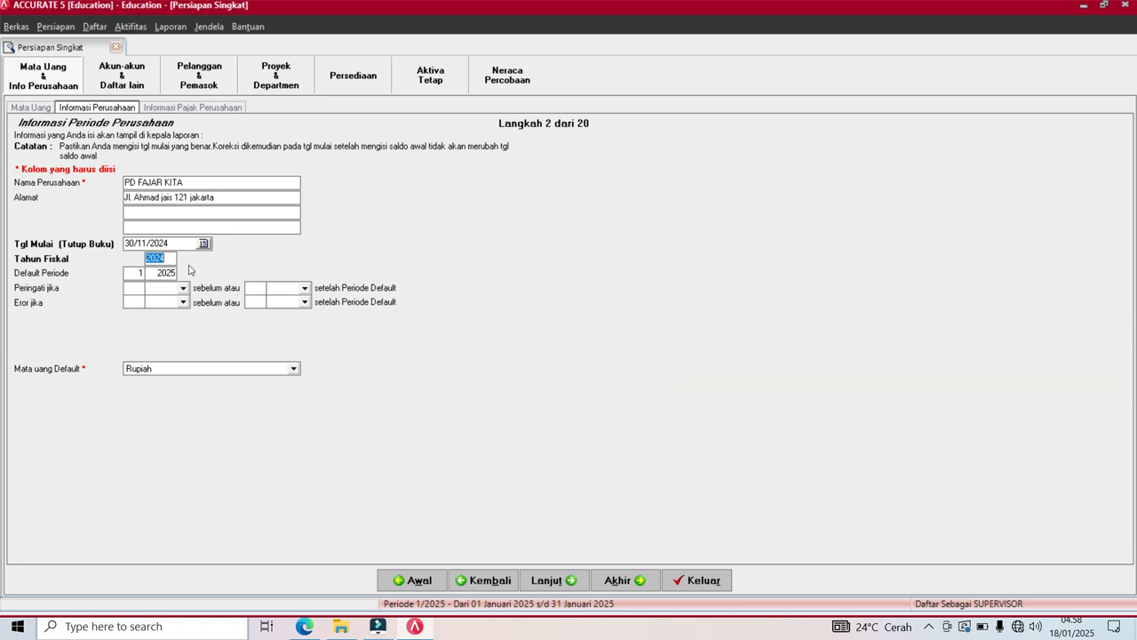
pyautogui.write('24')
pyautogui.press('Return')
pyautogui.click(550, 585)
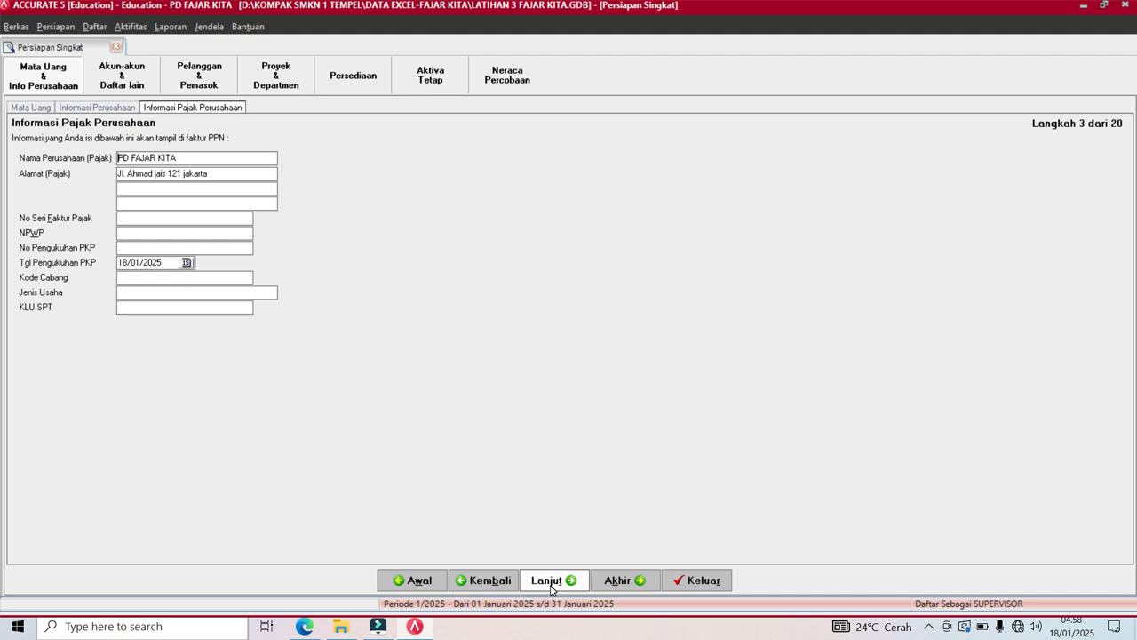
# After checking the PDF, type 01/01/20 into the PKP confirmation date field.
pyautogui.click(305, 627)
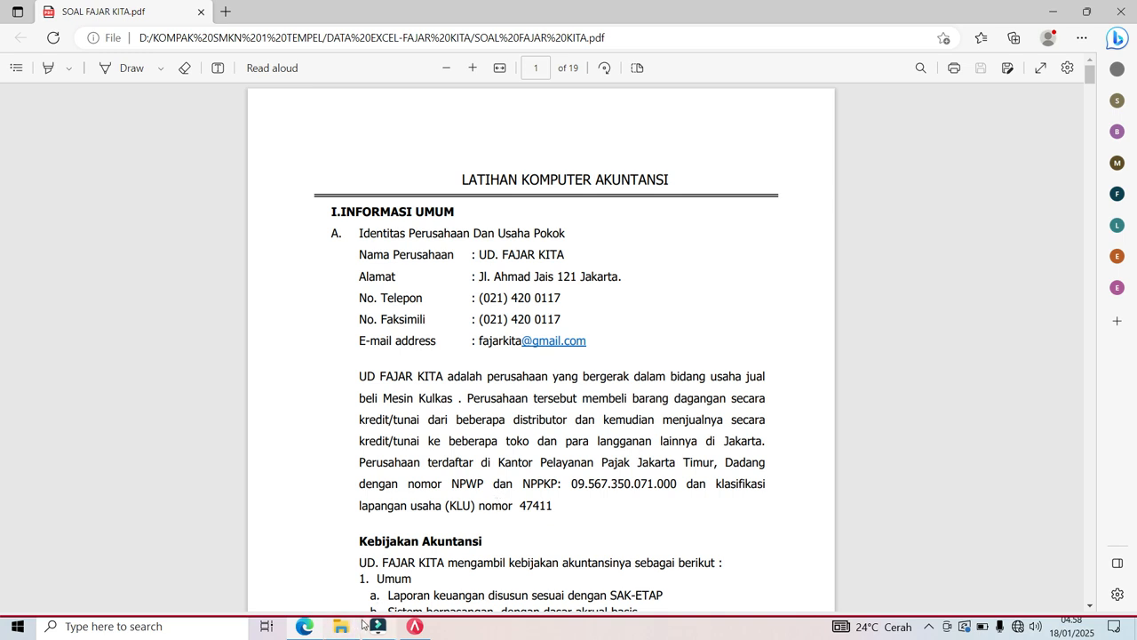
pyautogui.click(413, 628)
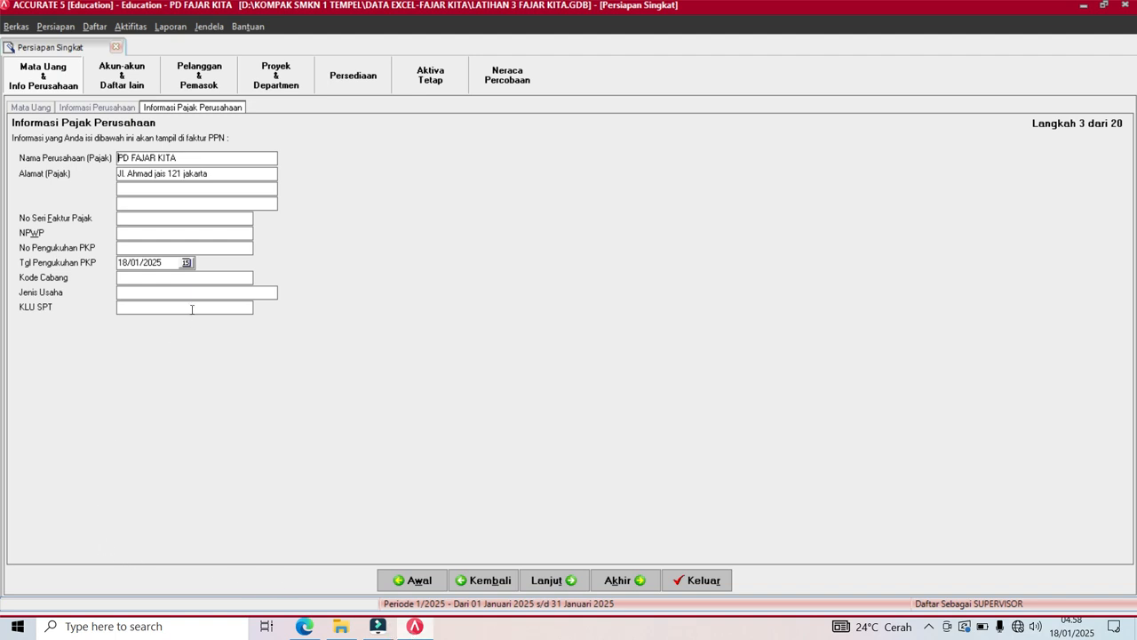
pyautogui.click(165, 262)
pyautogui.write('01/01/20')
# Delete the default accounts from 110302 and 110402 through 310001 in the account list.
pyautogui.click(548, 582)
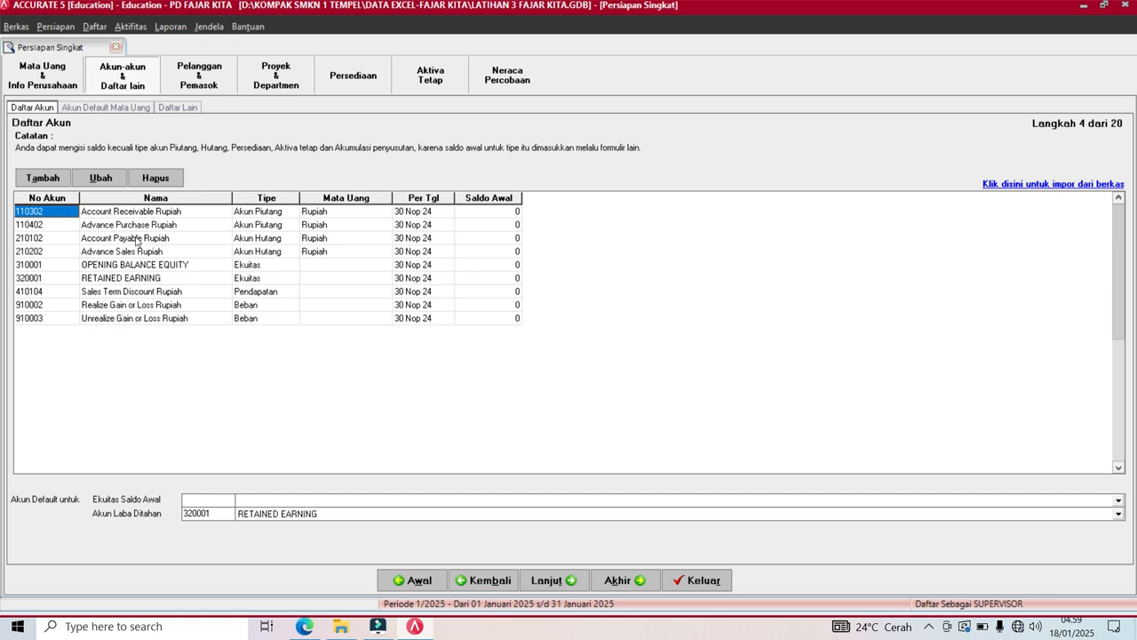
pyautogui.click(156, 179)
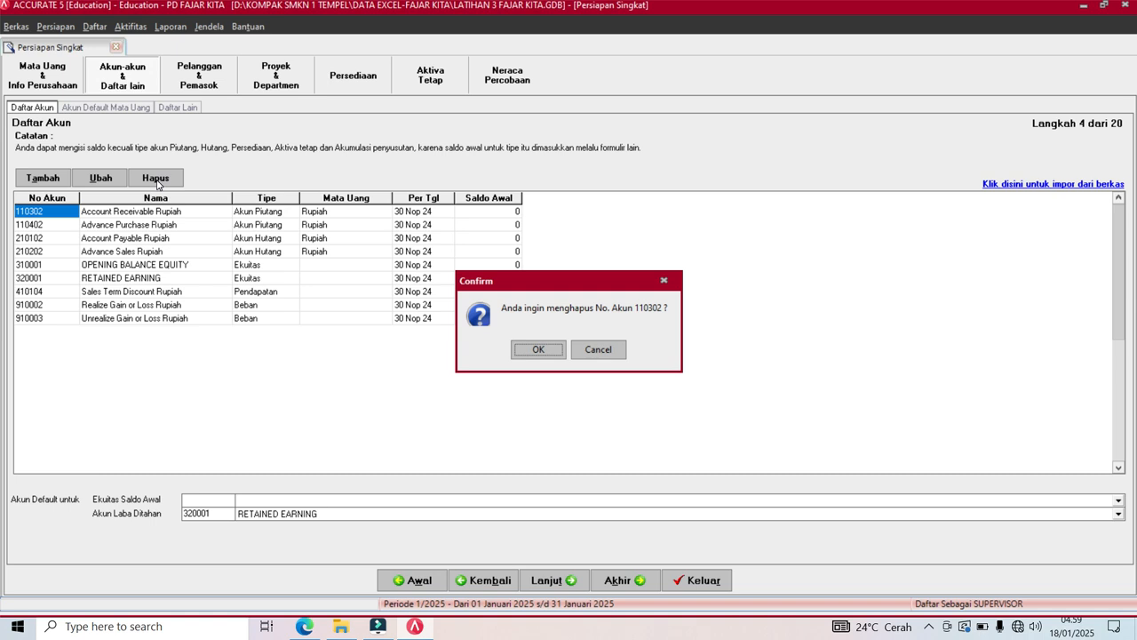
pyautogui.press('Return')
pyautogui.click(156, 179)
pyautogui.press('Return')
pyautogui.click(156, 179)
pyautogui.press('Return')
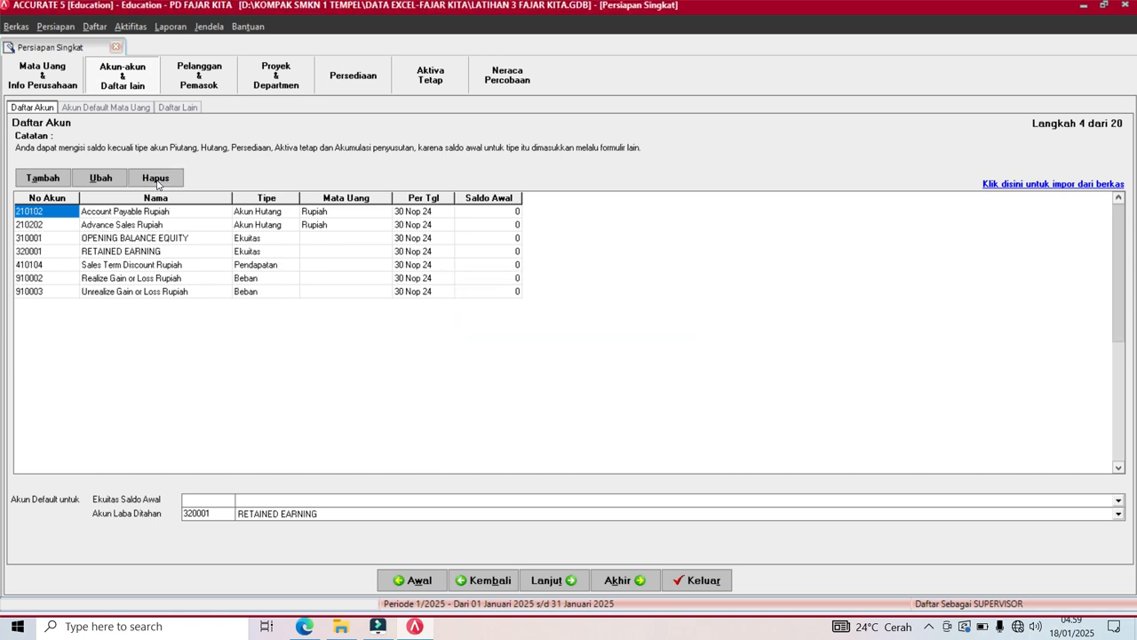
pyautogui.click(156, 179)
pyautogui.press('Return')
pyautogui.click(156, 179)
pyautogui.press('Return')
pyautogui.click(157, 178)
pyautogui.press('Return')
# Delete accounts 410104, 910002 and 910003, accepting the default-account warnings.
pyautogui.press('Return')
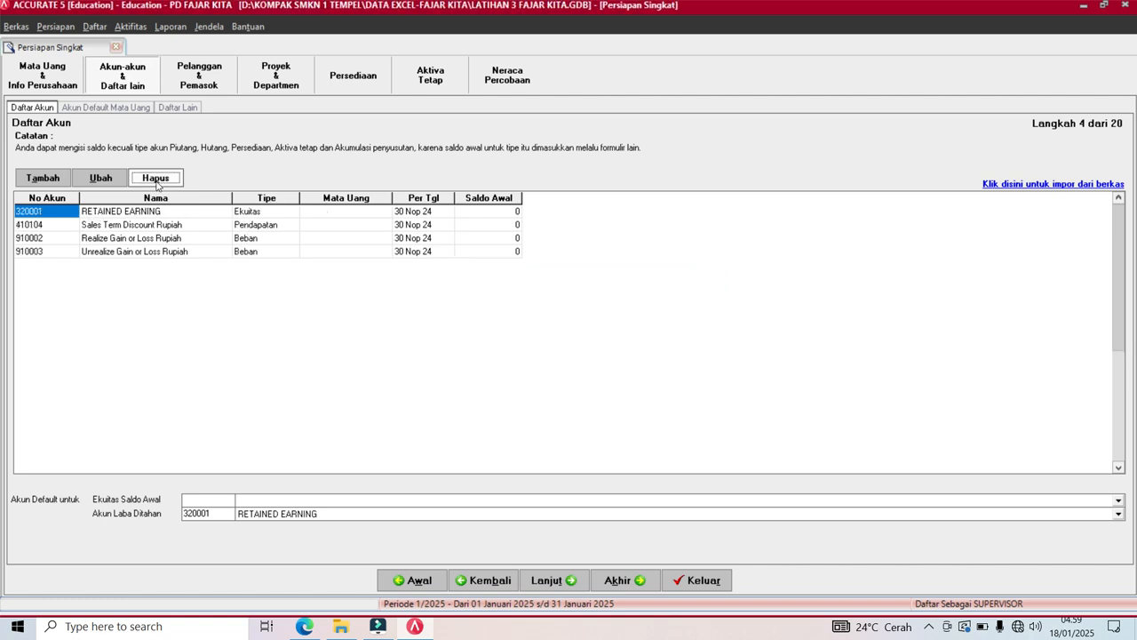
pyautogui.click(115, 225)
pyautogui.click(157, 179)
pyautogui.press('Return')
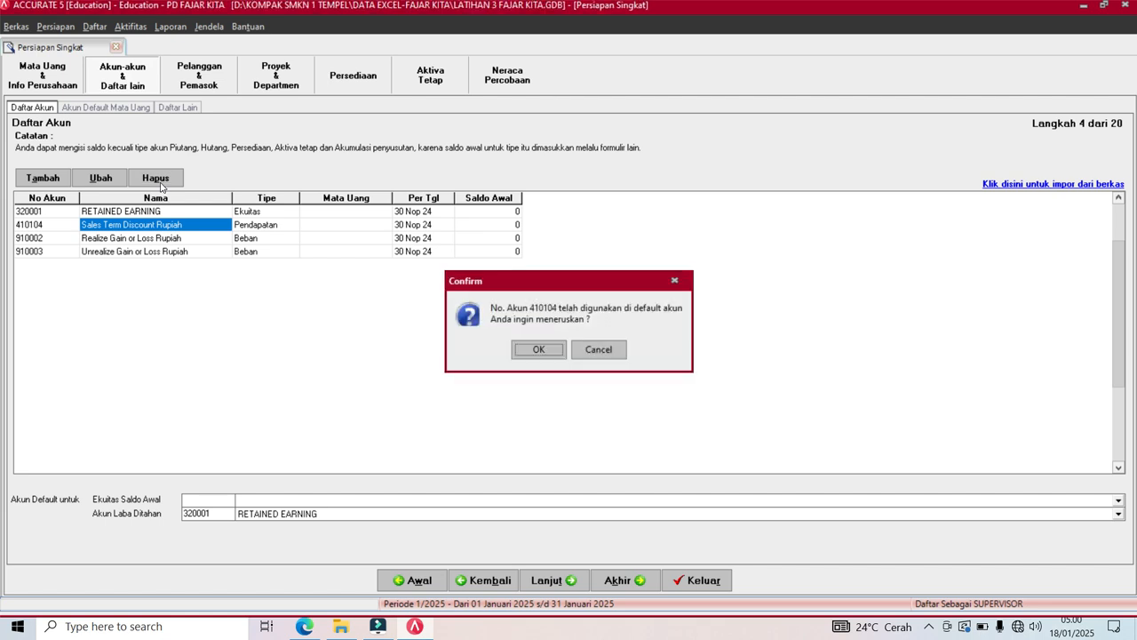
pyautogui.press('Return')
pyautogui.click(157, 178)
pyautogui.press('Return')
pyautogui.press('Return')
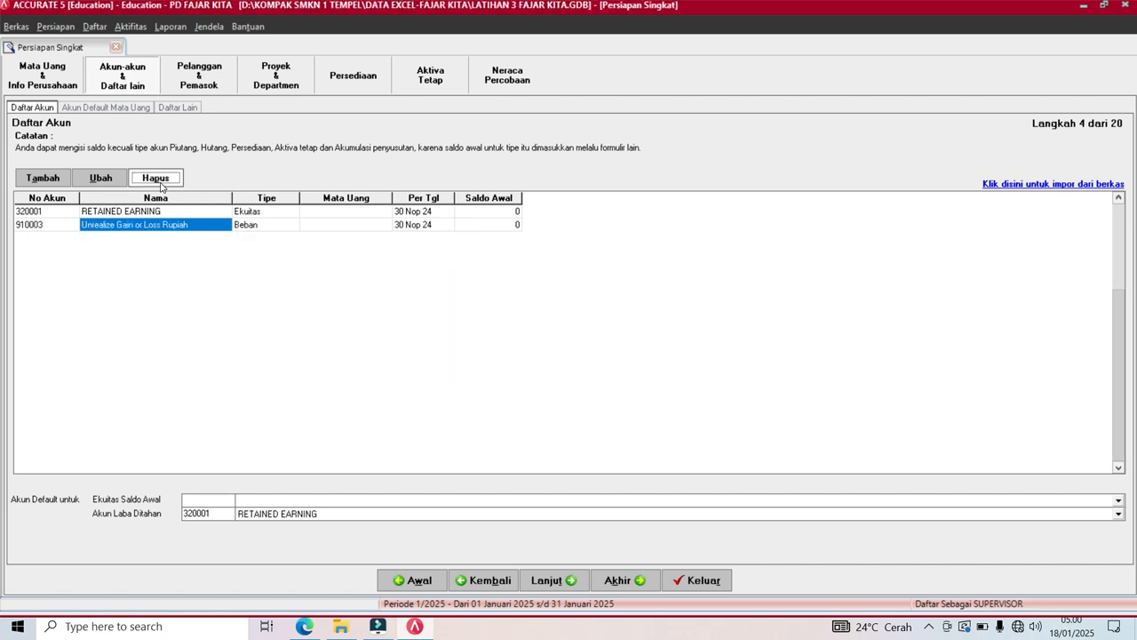
pyautogui.click(161, 182)
pyautogui.press('Return')
pyautogui.press('Return')
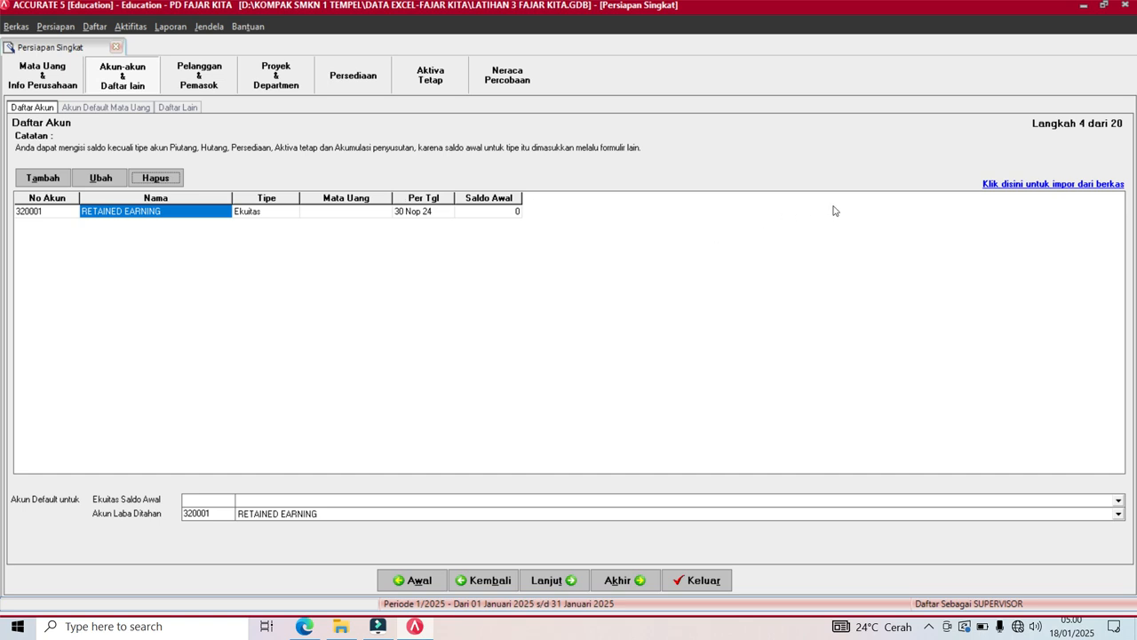
# Choose the Excel file 1-daftar-akun- fajar kita -2024.xls as the account import source.
pyautogui.click(1053, 184)
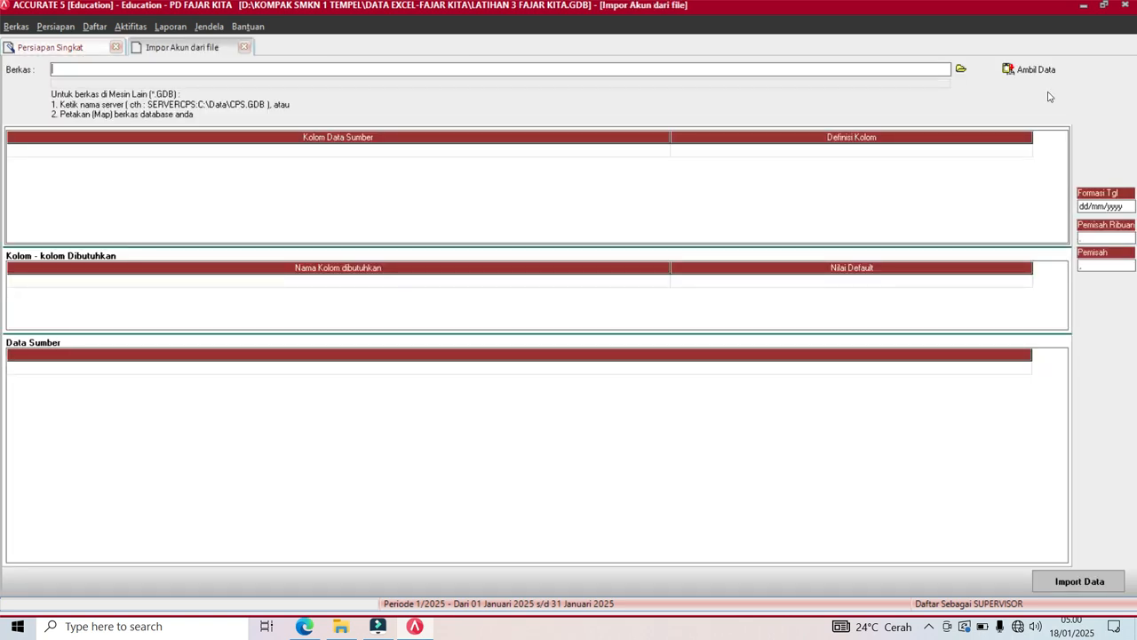
pyautogui.click(965, 71)
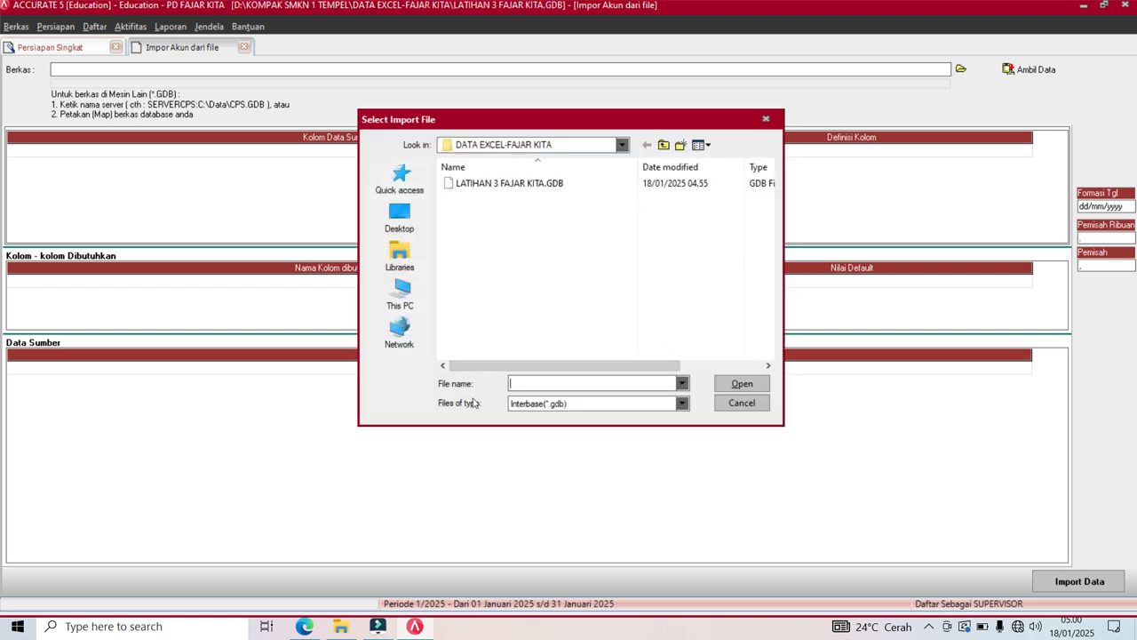
pyautogui.click(683, 405)
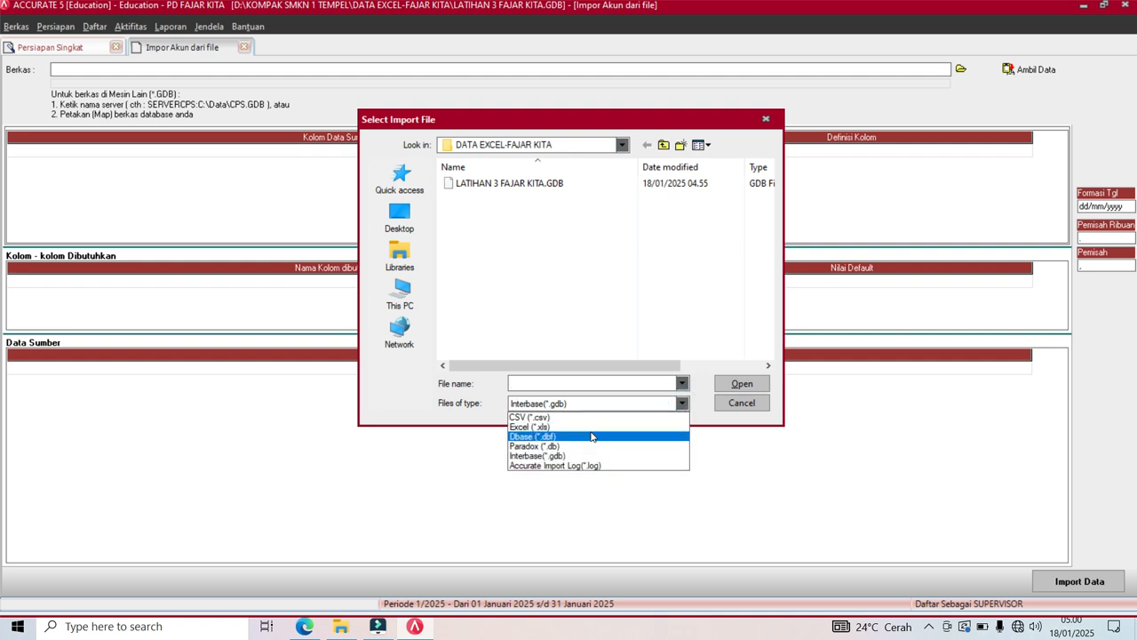
pyautogui.click(587, 438)
pyautogui.click(679, 403)
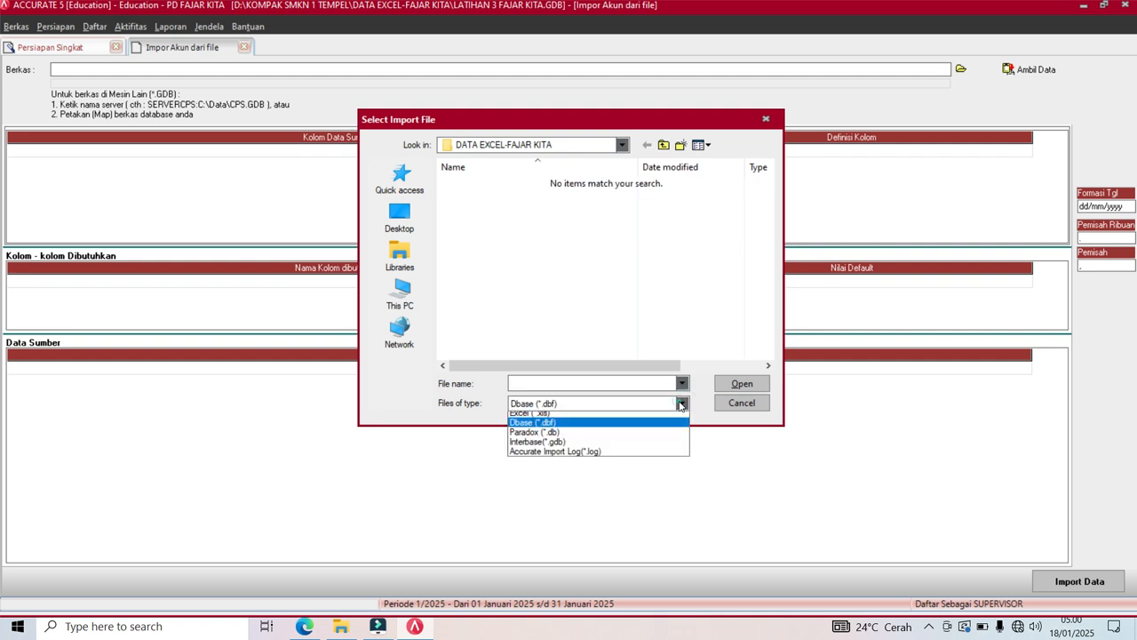
pyautogui.click(589, 421)
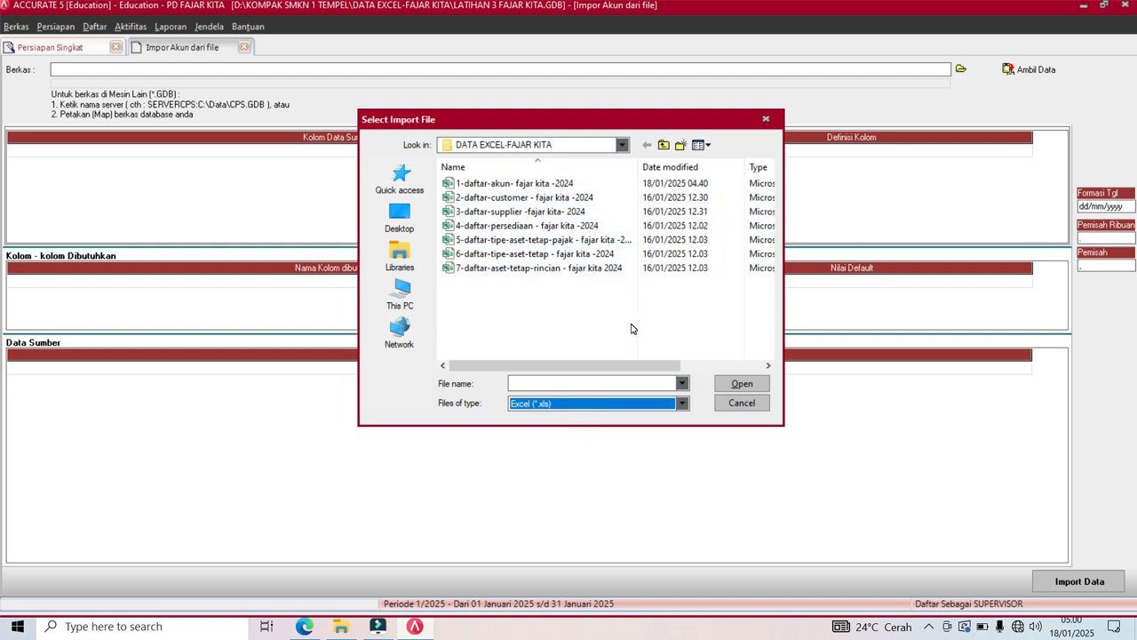
pyautogui.click(509, 184)
pyautogui.click(737, 386)
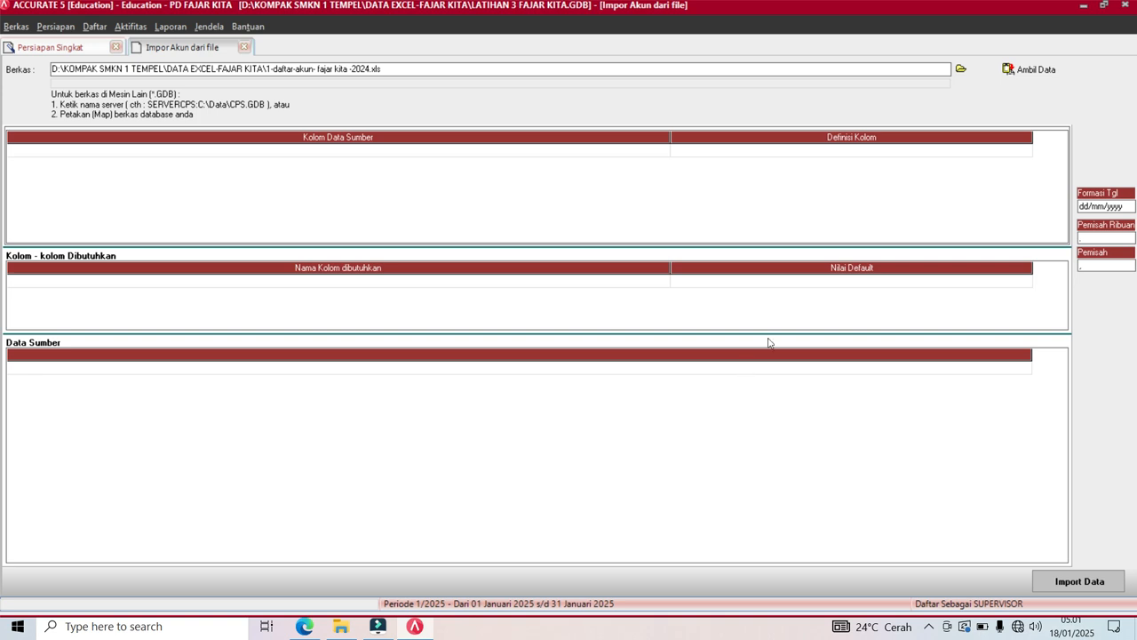
# Load the Excel accounts with Ambil Data and delete the NOMOR AKUN header row.
pyautogui.click(1050, 71)
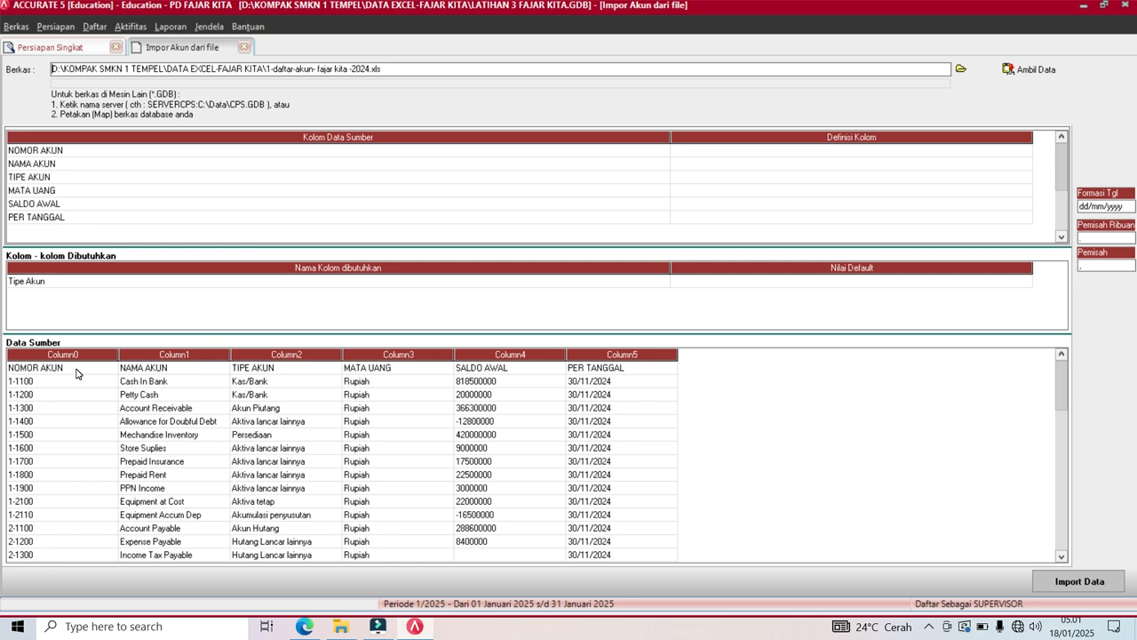
pyautogui.rightClick(76, 373)
pyautogui.click(106, 396)
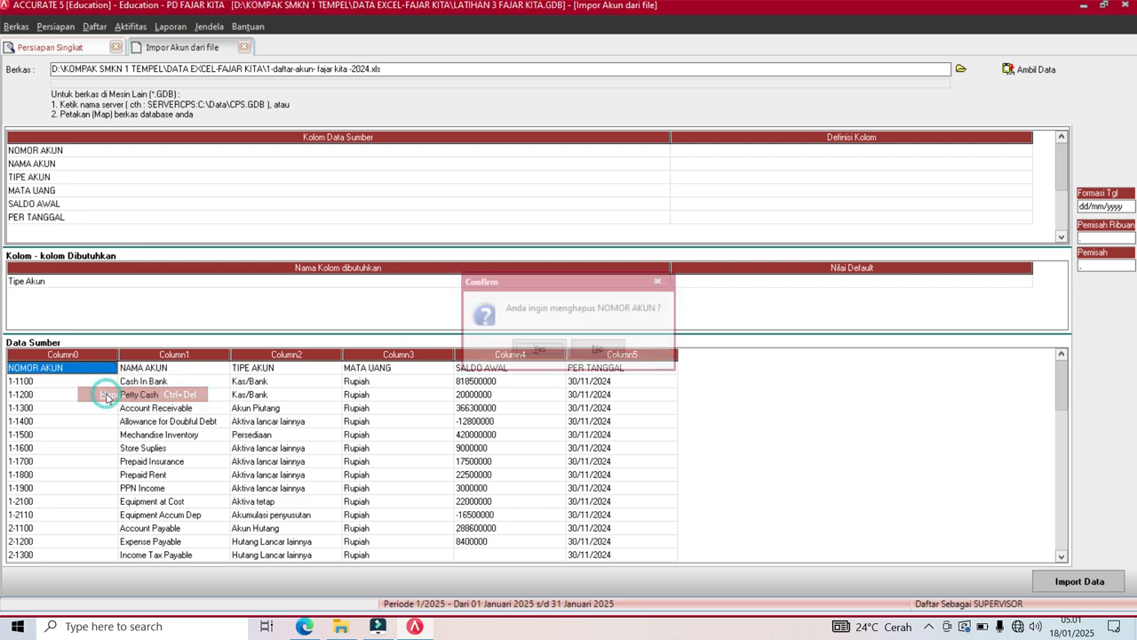
pyautogui.click(539, 350)
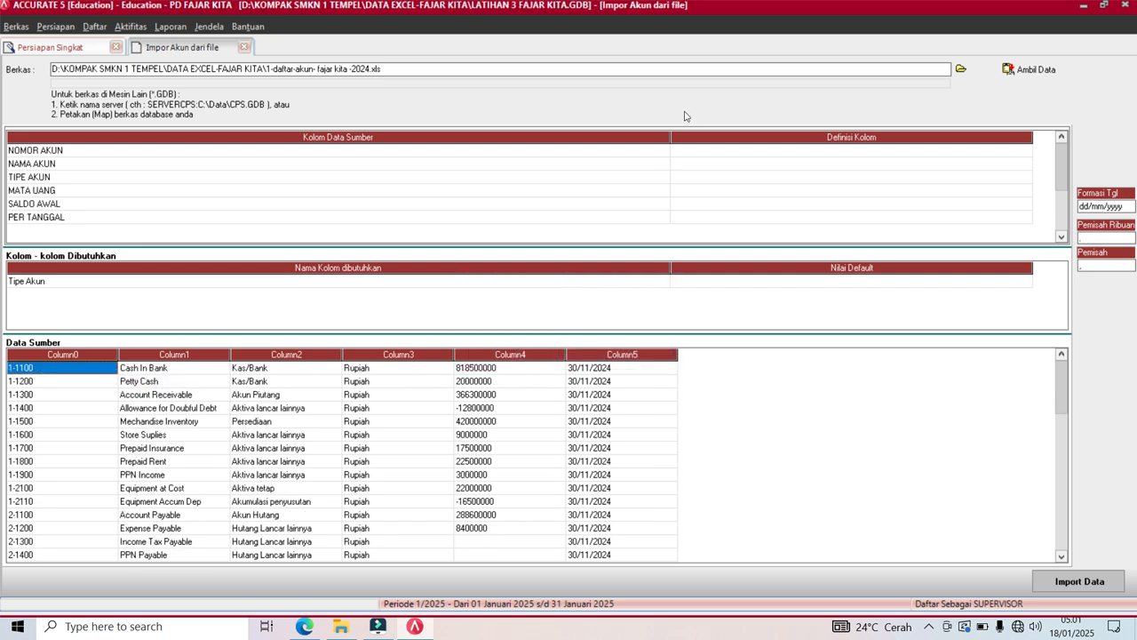
# Narrow the source and definition columns, then map NOMOR AKUN to No. Akun.
pyautogui.moveTo(670, 137); pyautogui.dragTo(81, 168)
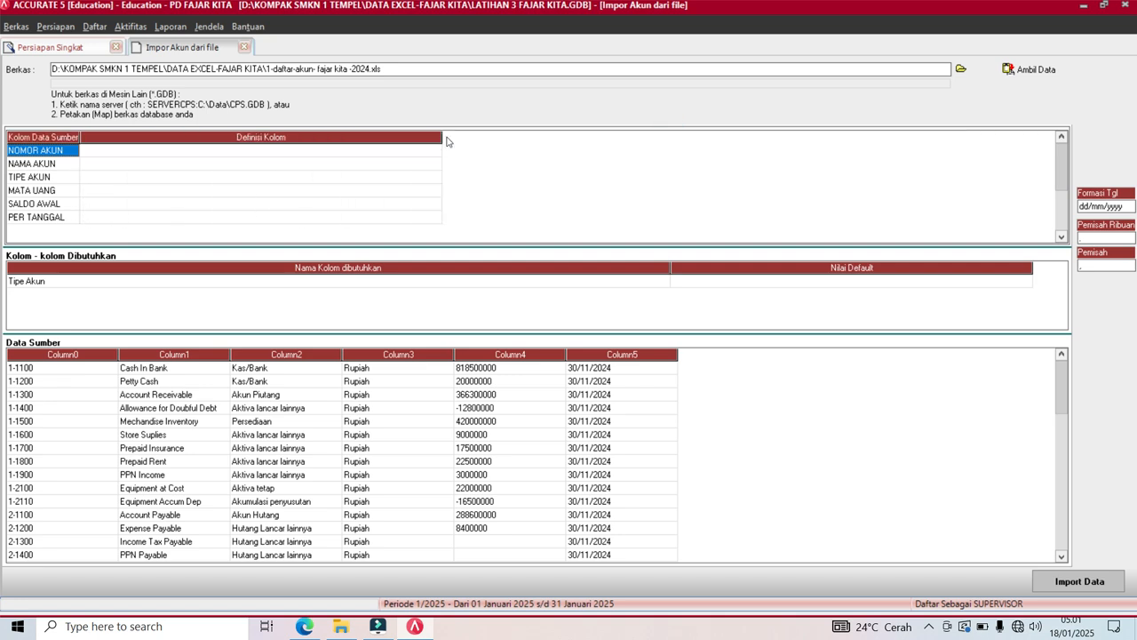
pyautogui.moveTo(441, 142); pyautogui.dragTo(206, 168)
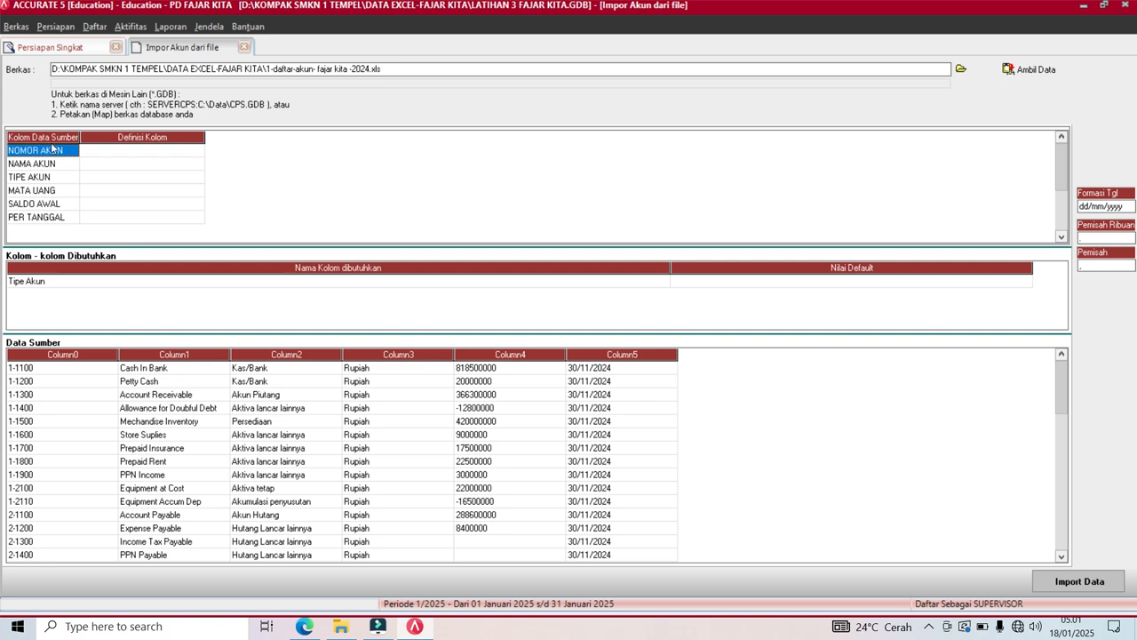
pyautogui.click(172, 154)
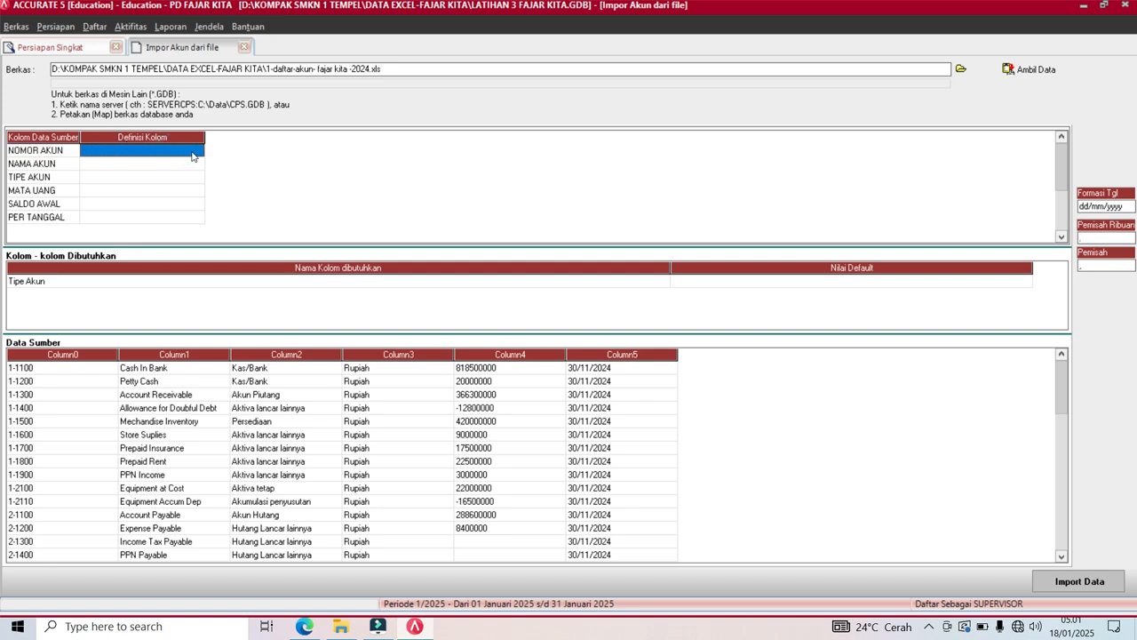
pyautogui.click(199, 151)
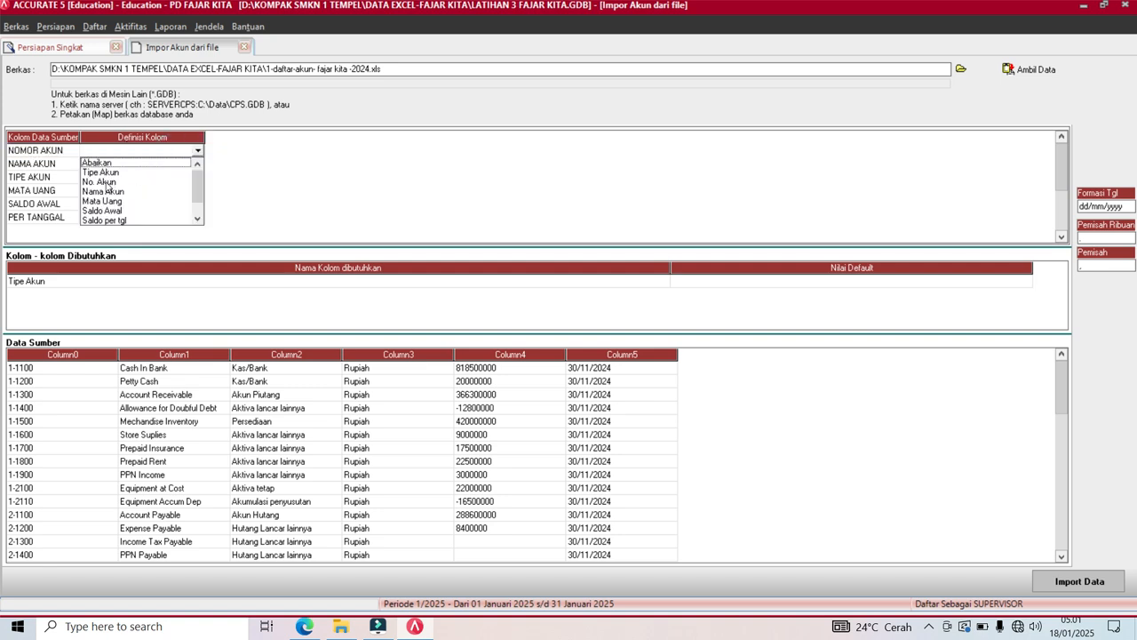
pyautogui.click(100, 183)
# Map NAMA AKUN to Nama Akun and begin defining the TIPE AKUN column.
pyautogui.click(128, 166)
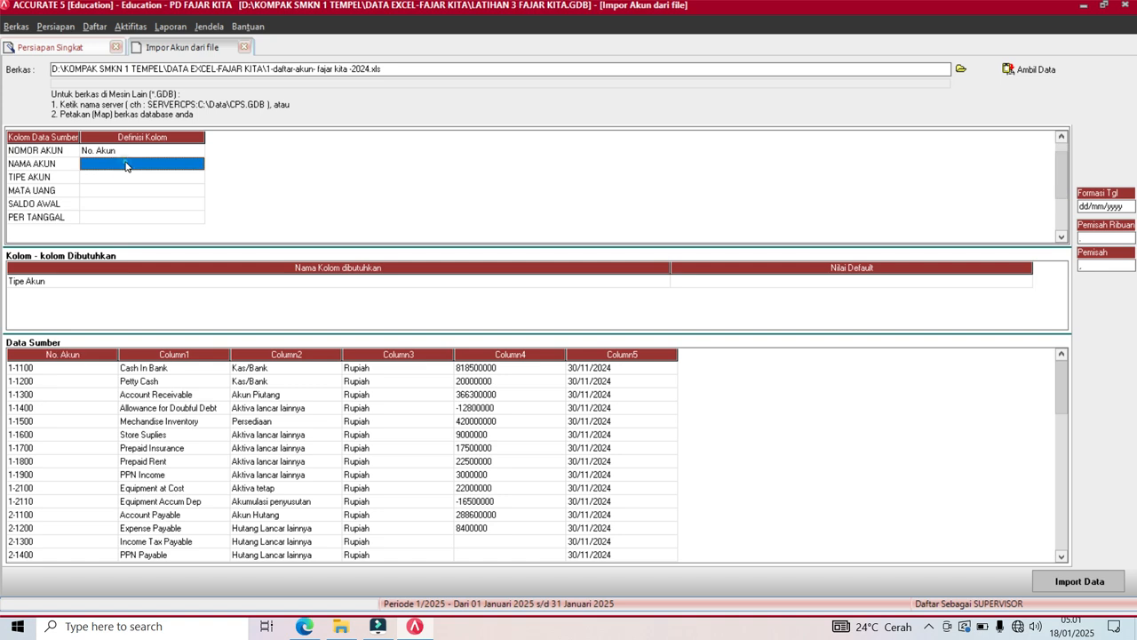
pyautogui.click(202, 165)
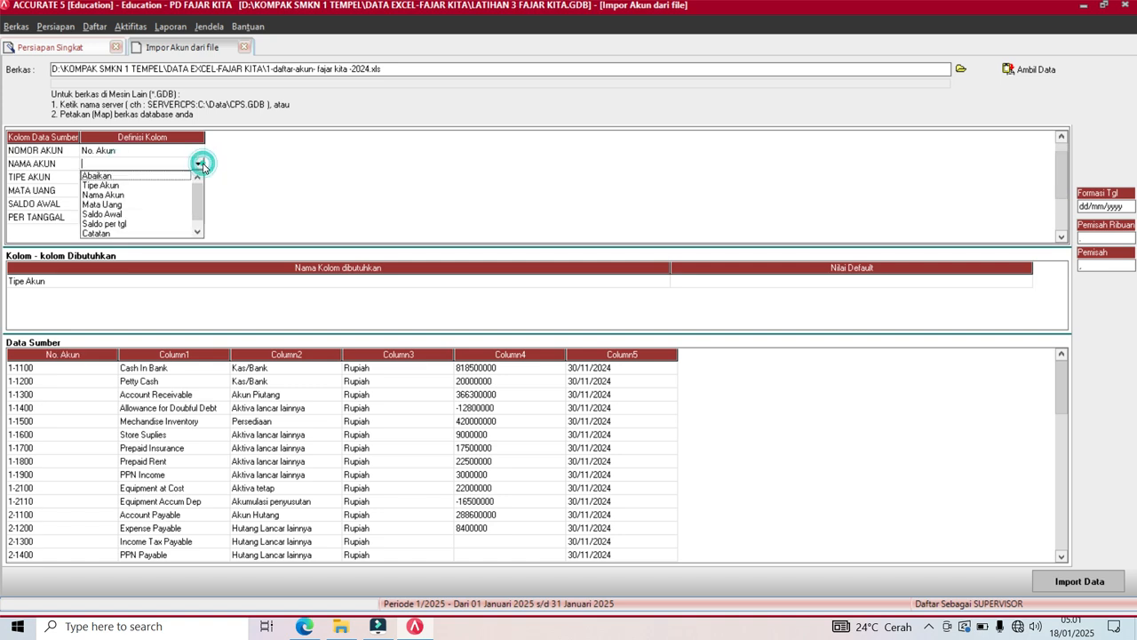
pyautogui.click(124, 194)
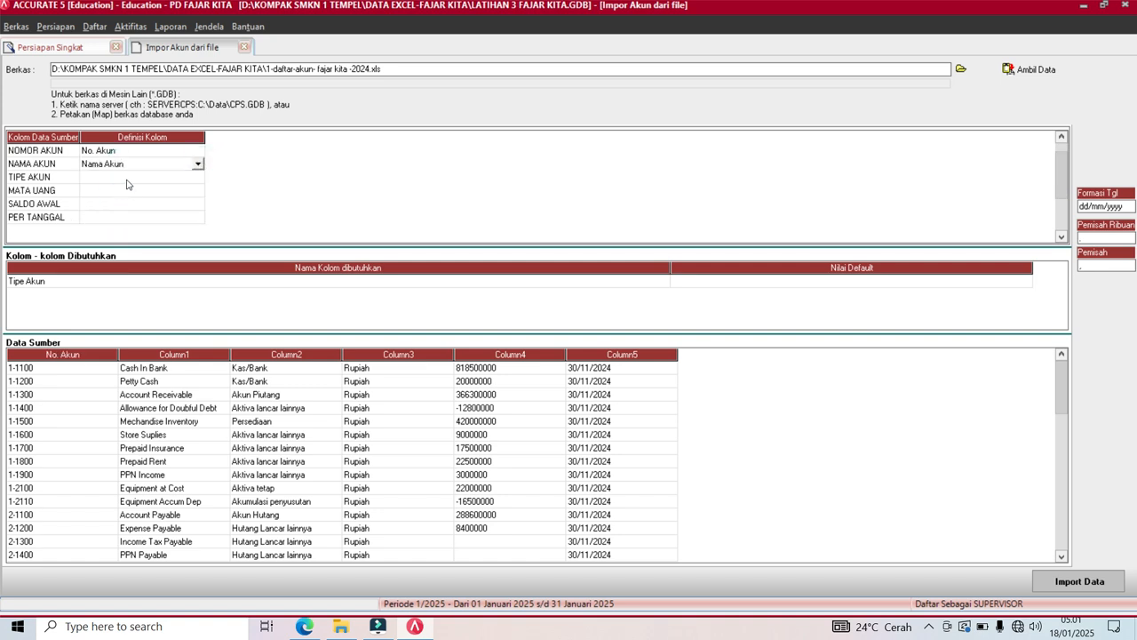
pyautogui.click(129, 180)
pyautogui.click(198, 181)
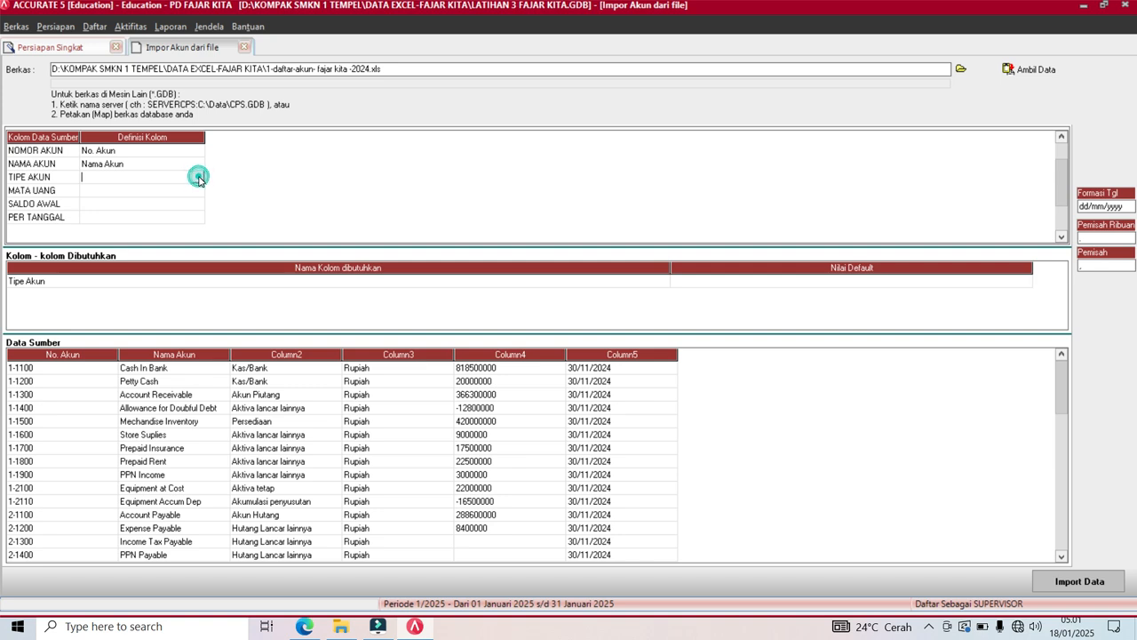
# Map TIPE AKUN to Tipe Akun, then match Kas/Bank and Akun Piutang to their types.
pyautogui.click(117, 200)
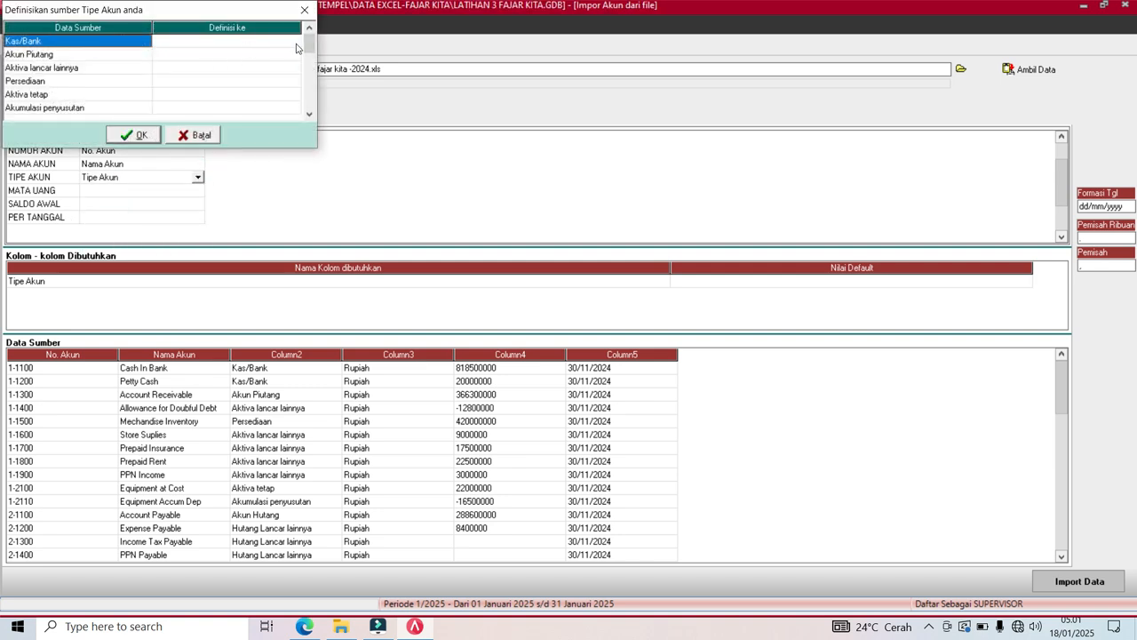
pyautogui.click(294, 42)
pyautogui.click(292, 42)
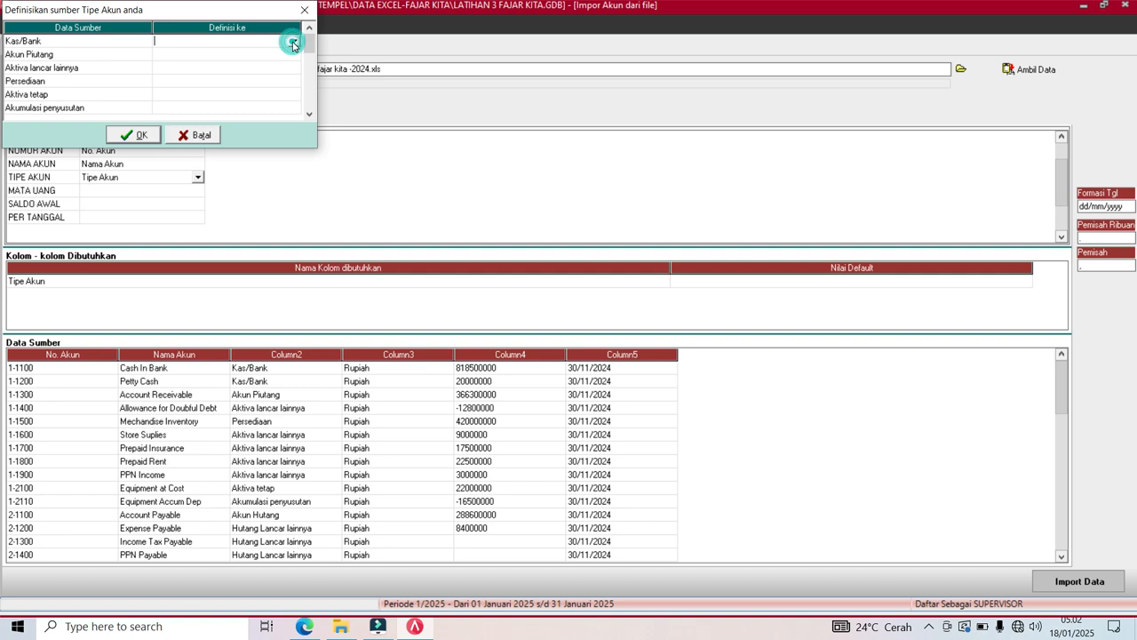
pyautogui.click(292, 42)
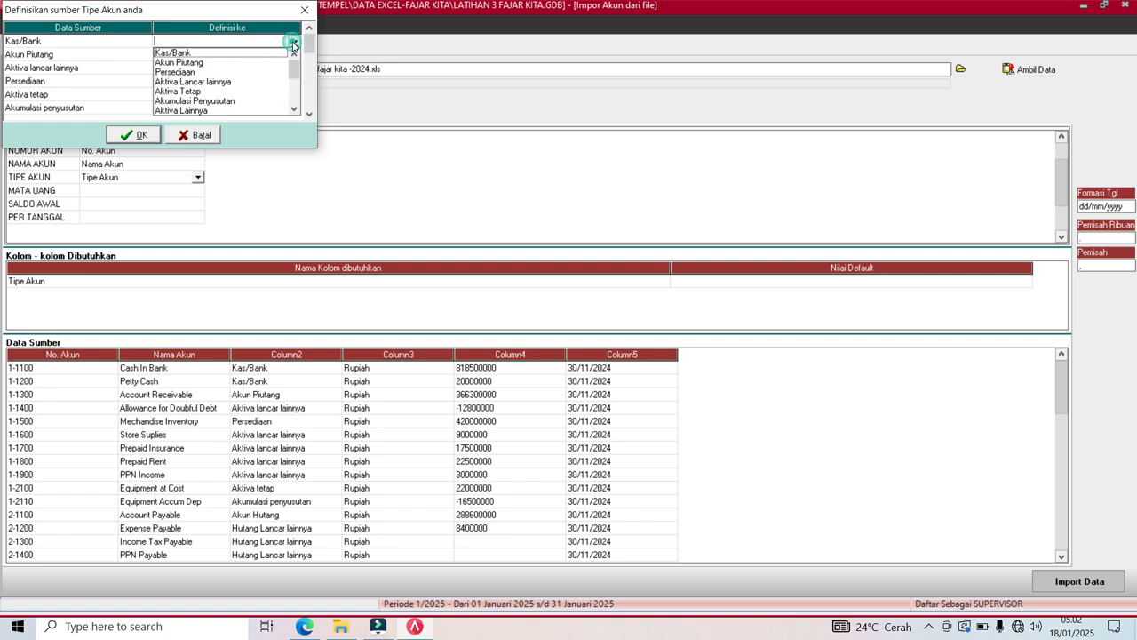
pyautogui.click(227, 53)
pyautogui.click(282, 55)
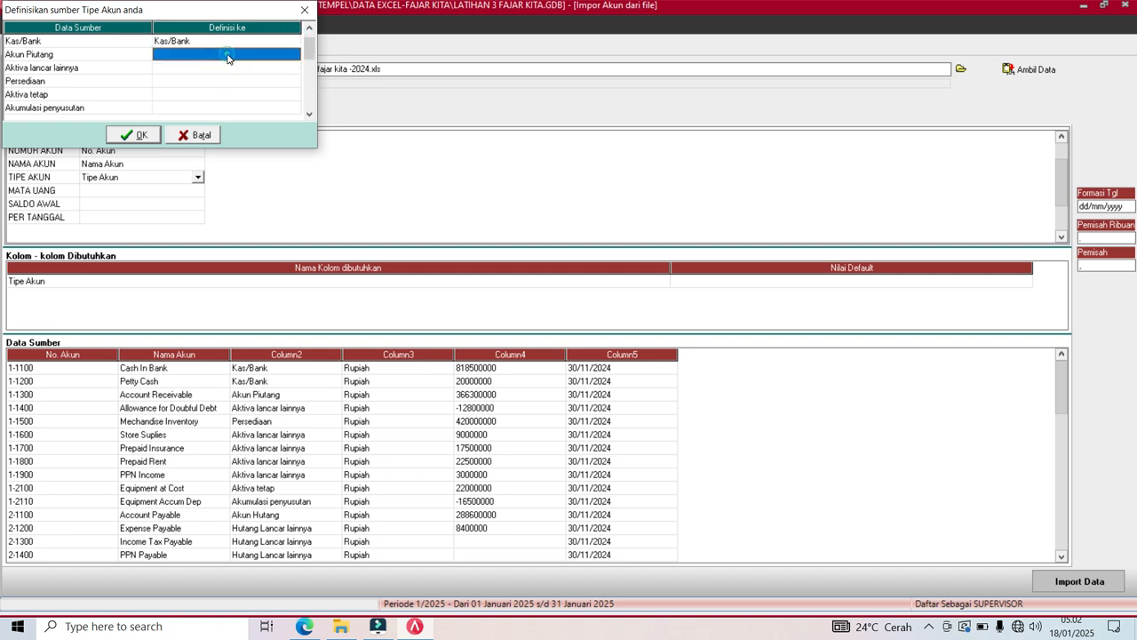
pyautogui.click(296, 56)
pyautogui.click(295, 55)
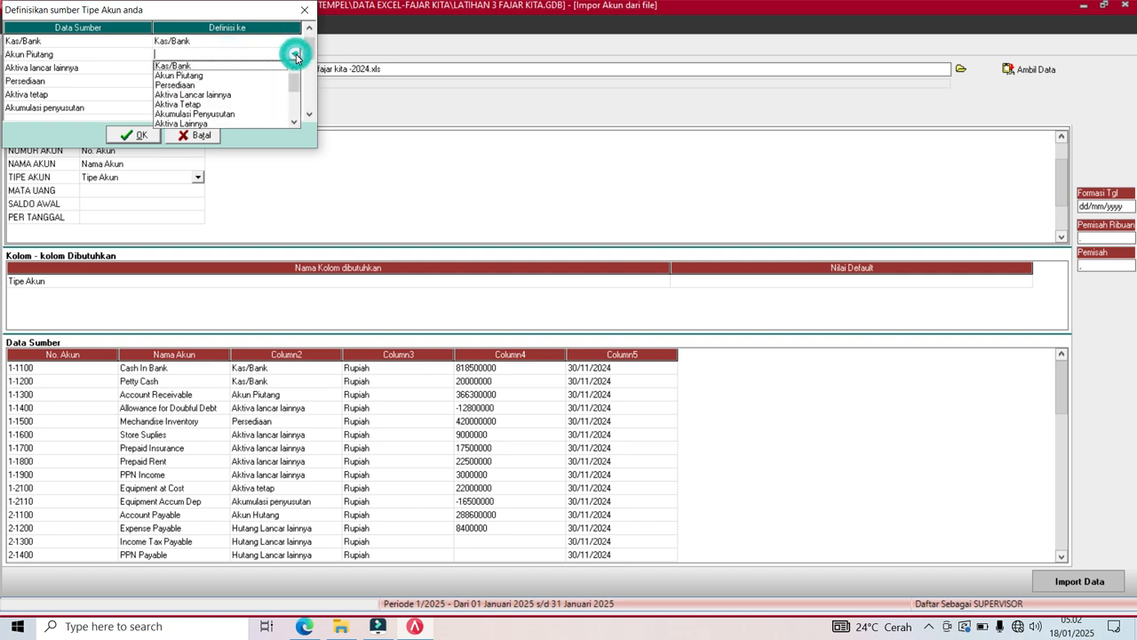
pyautogui.click(197, 78)
# Match Aktiva lancar lainnya, Persediaan and Aktiva tetap to their ACCURATE account types.
pyautogui.click(207, 68)
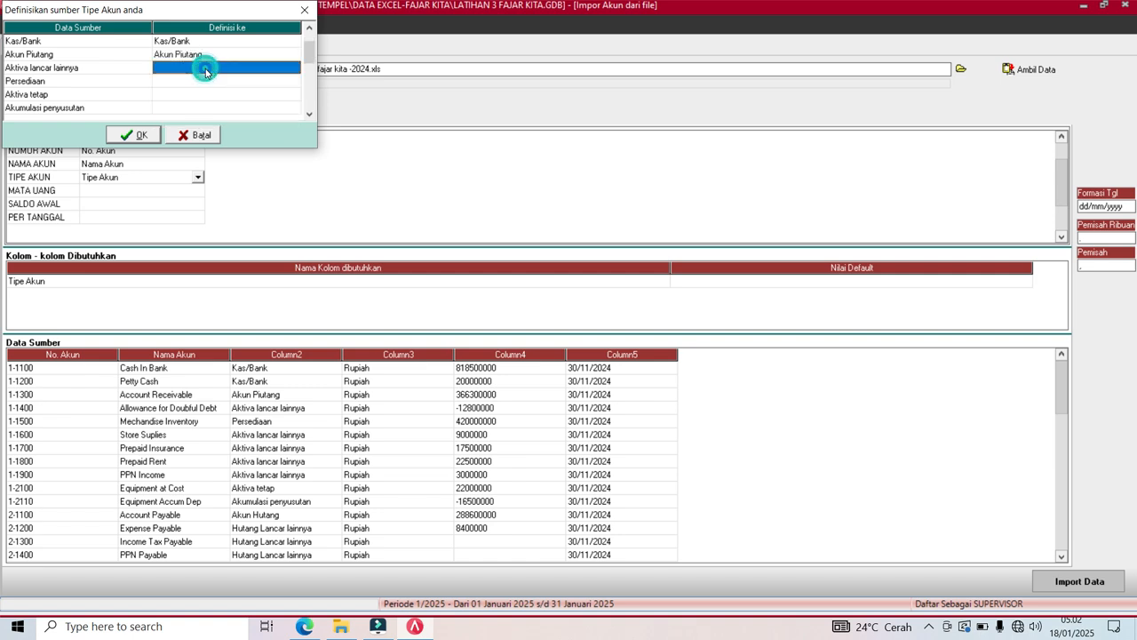
pyautogui.click(282, 68)
pyautogui.click(294, 69)
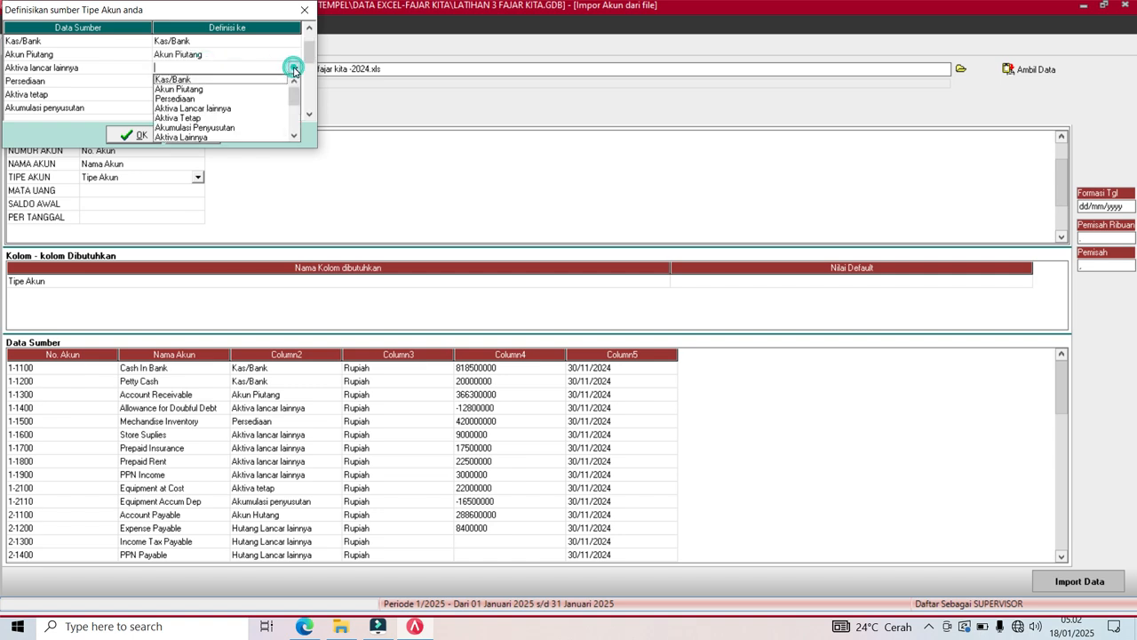
pyautogui.click(216, 109)
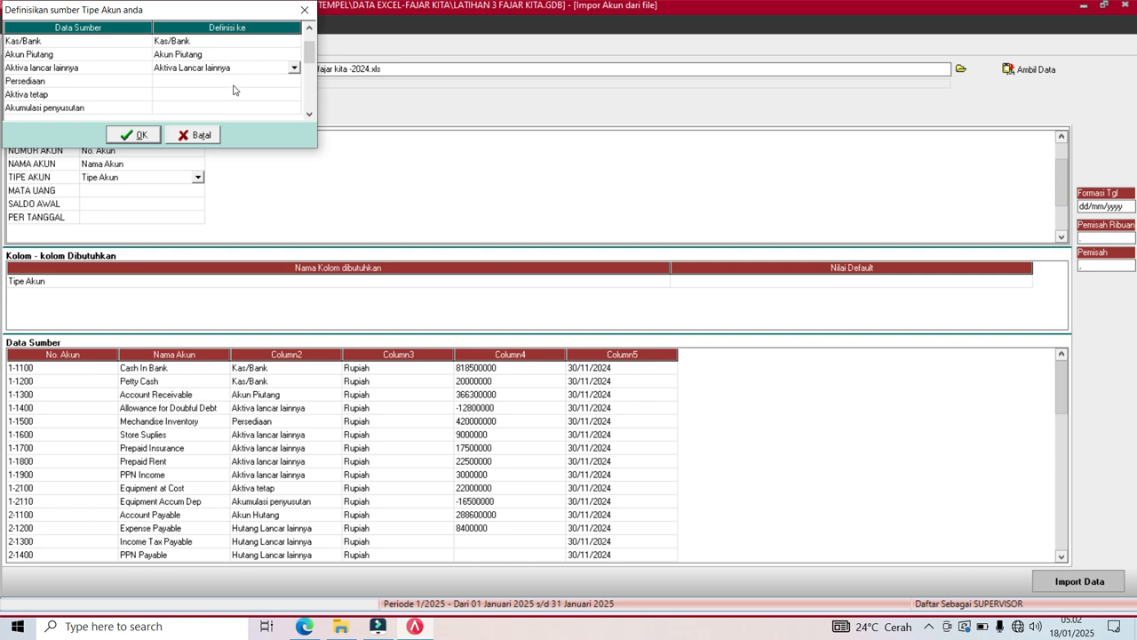
pyautogui.click(236, 86)
pyautogui.click(289, 85)
pyautogui.click(296, 82)
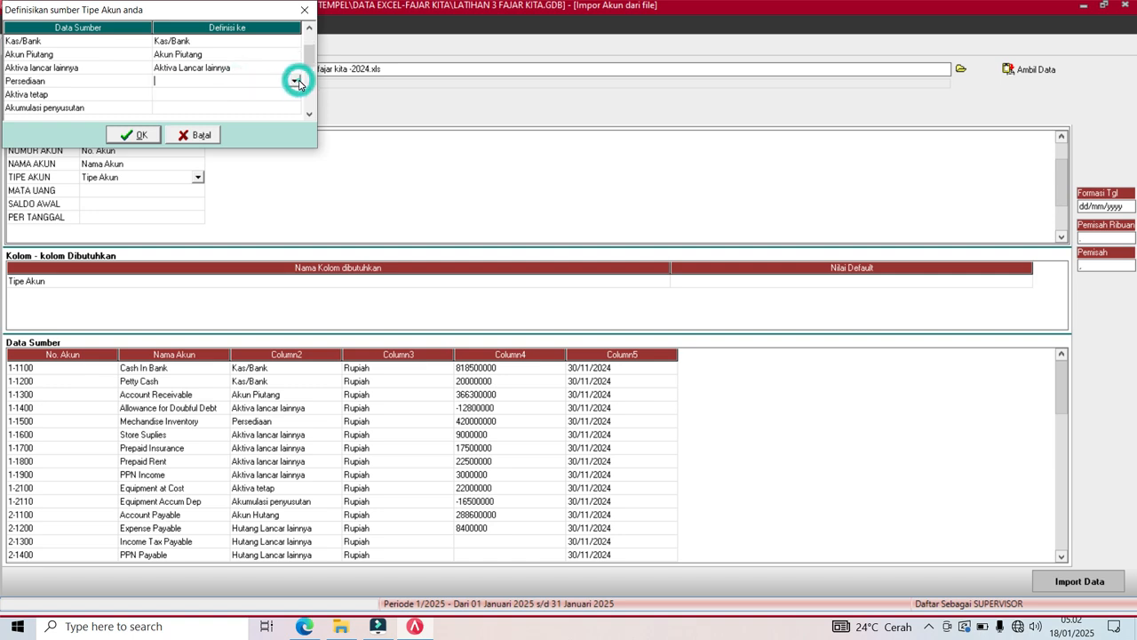
pyautogui.click(189, 112)
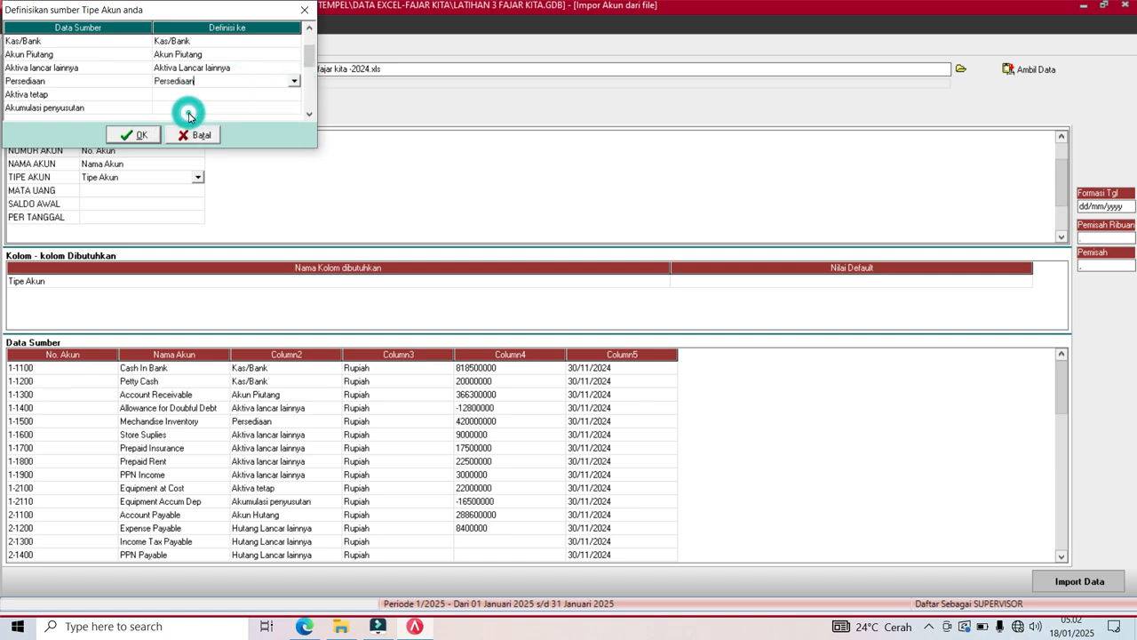
pyautogui.click(214, 94)
pyautogui.click(295, 95)
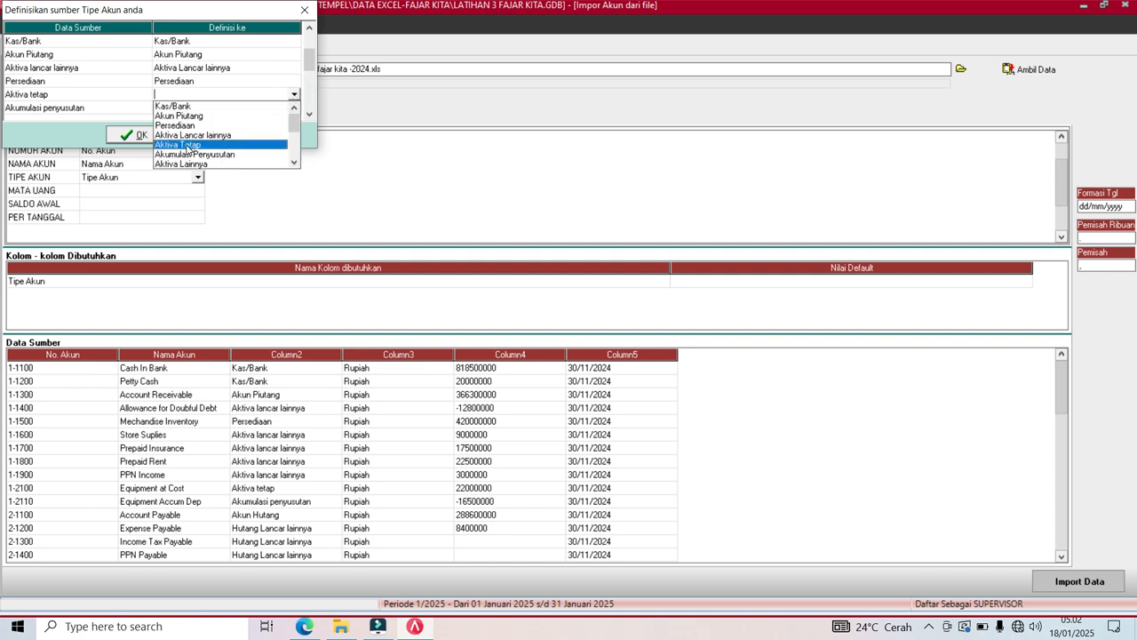
pyautogui.click(188, 146)
# Match Akumulasi penyusutan and Akun Hutang to their ACCURATE account types.
pyautogui.click(228, 108)
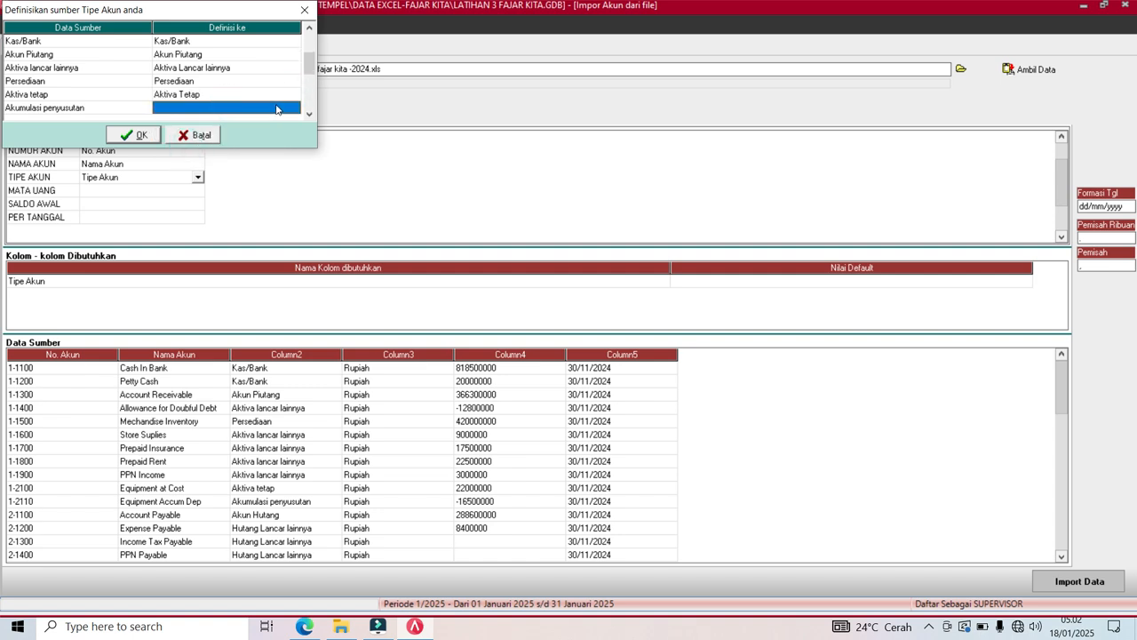
pyautogui.click(294, 108)
pyautogui.click(294, 107)
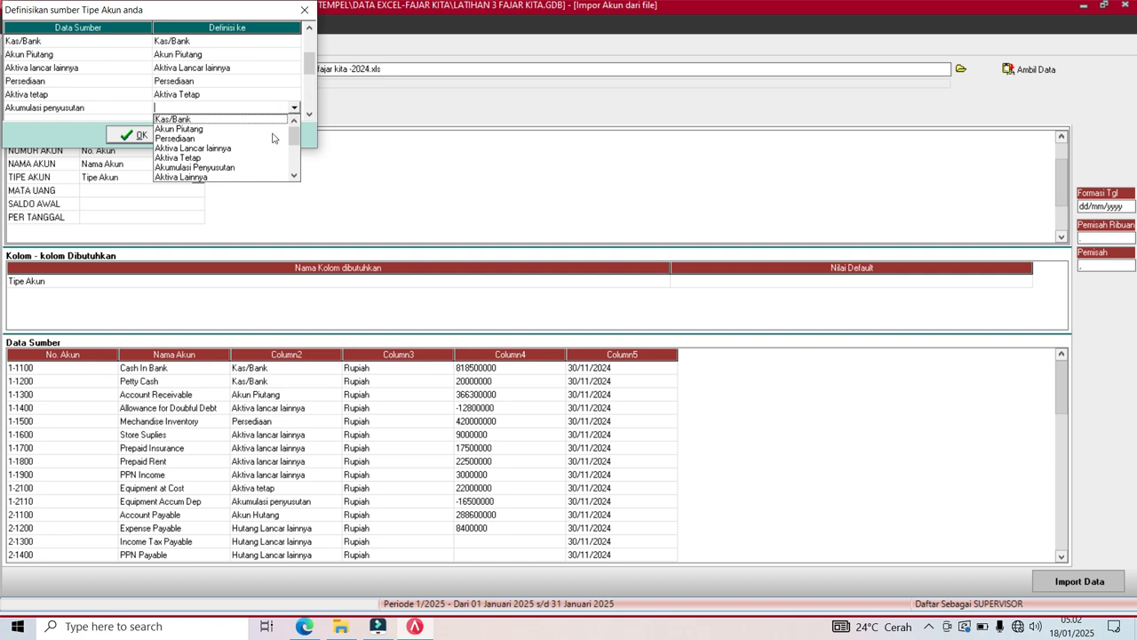
pyautogui.click(220, 168)
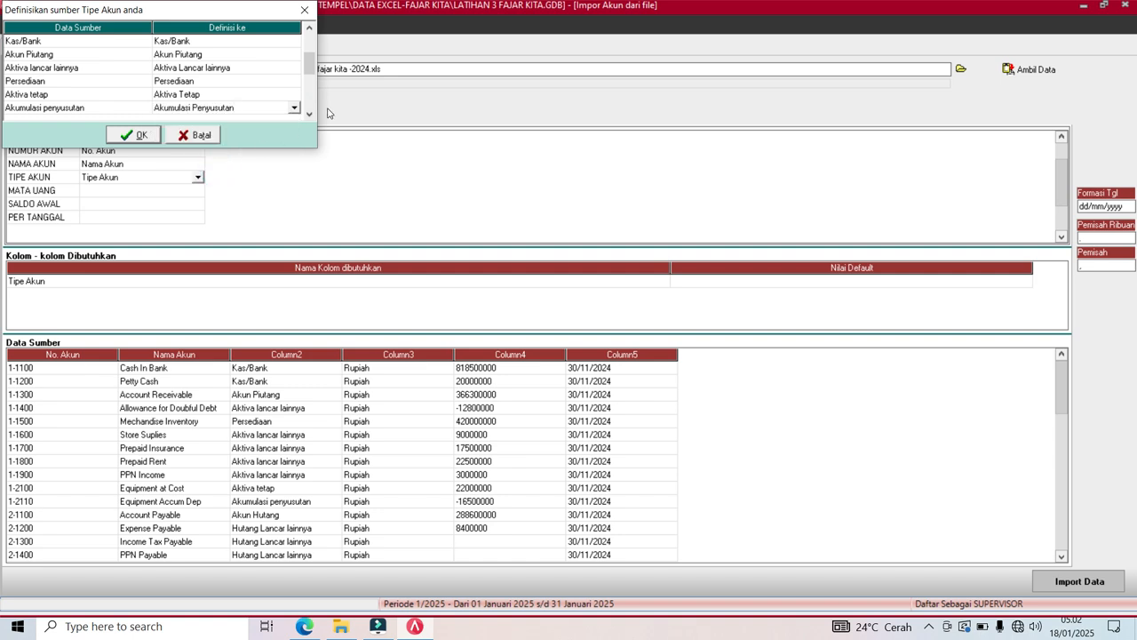
pyautogui.click(311, 113)
pyautogui.click(310, 114)
pyautogui.click(310, 114)
pyautogui.click(310, 114)
pyautogui.click(310, 113)
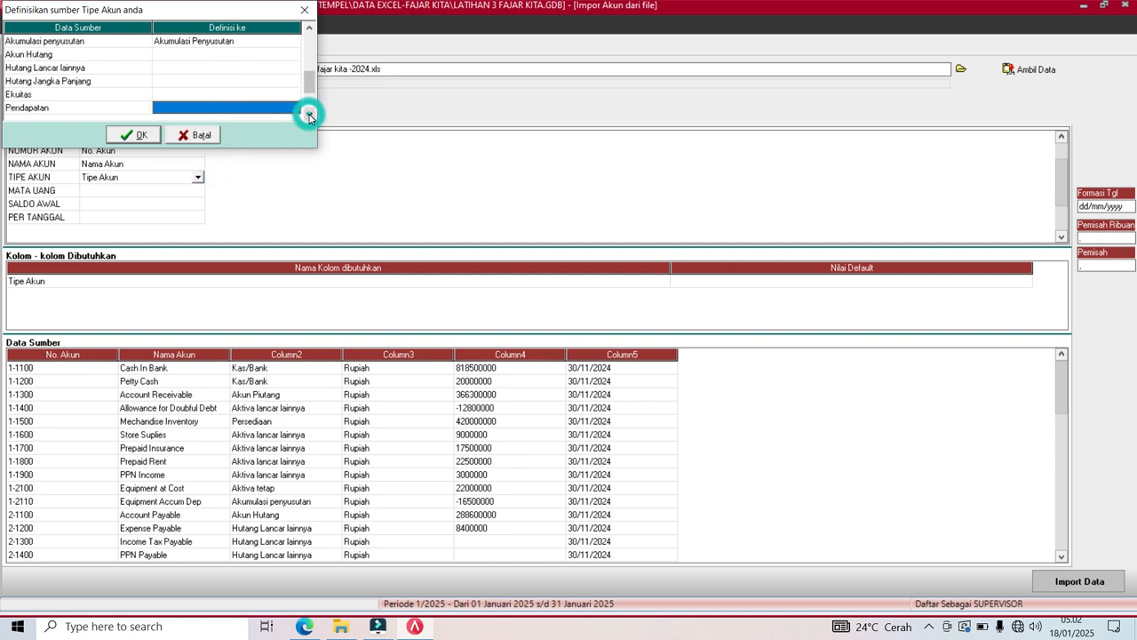
pyautogui.click(295, 55)
pyautogui.click(296, 54)
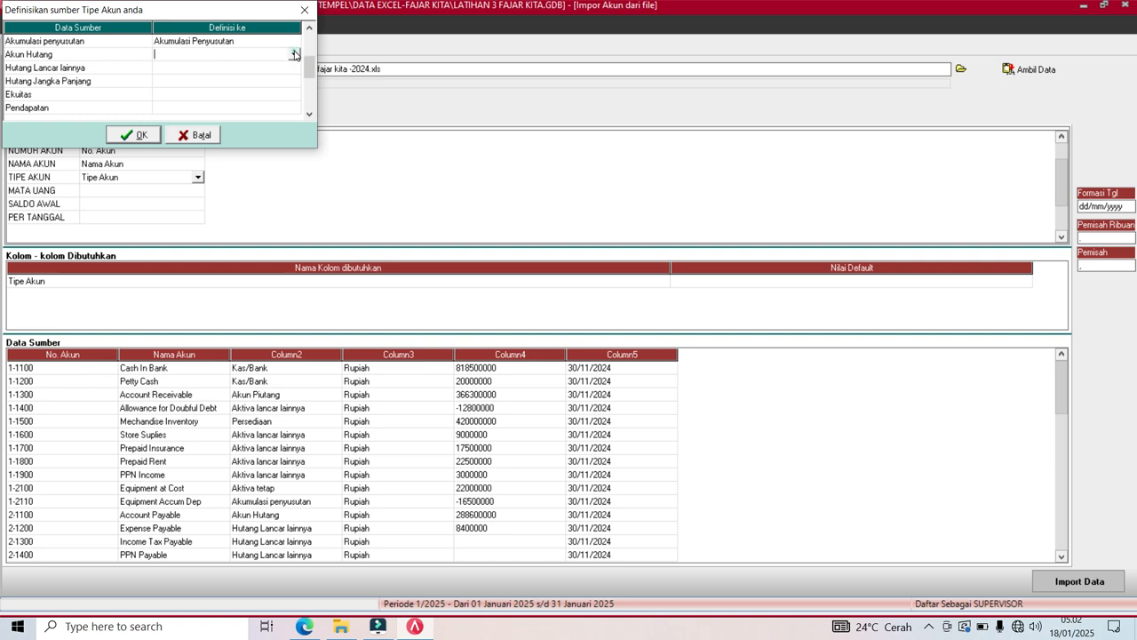
pyautogui.click(295, 54)
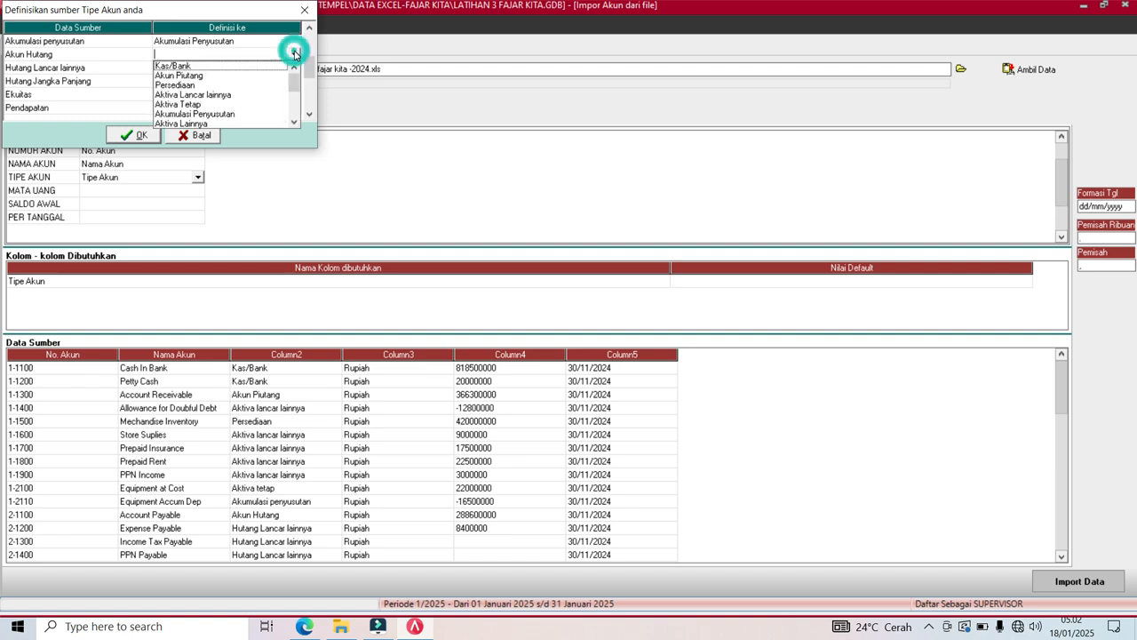
pyautogui.click(294, 123)
pyautogui.click(294, 123)
pyautogui.click(294, 123)
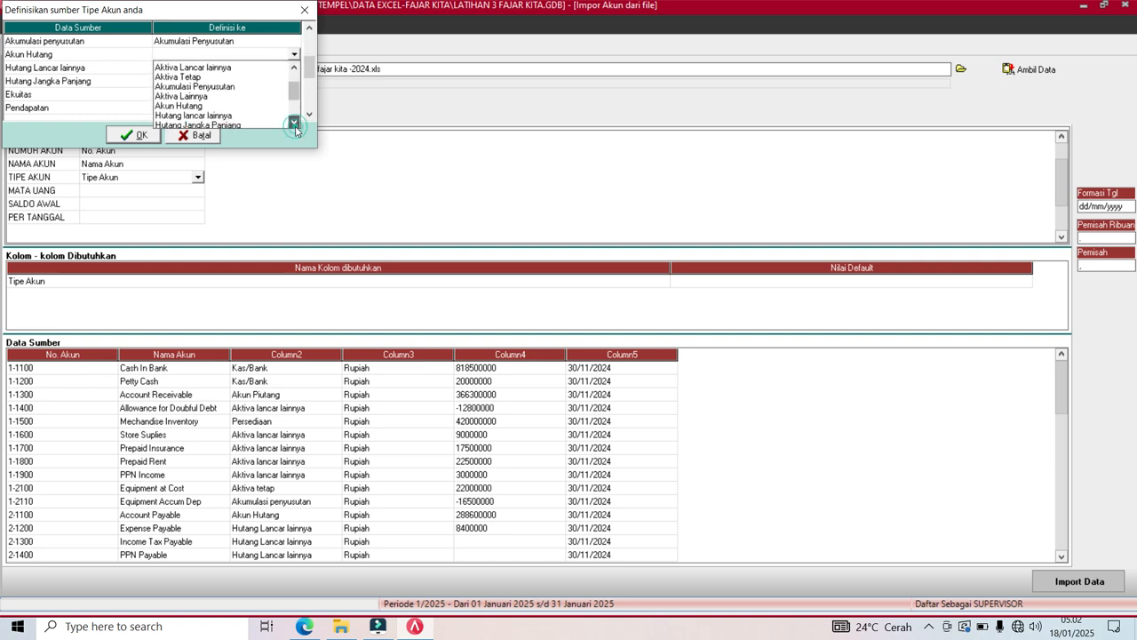
pyautogui.click(192, 105)
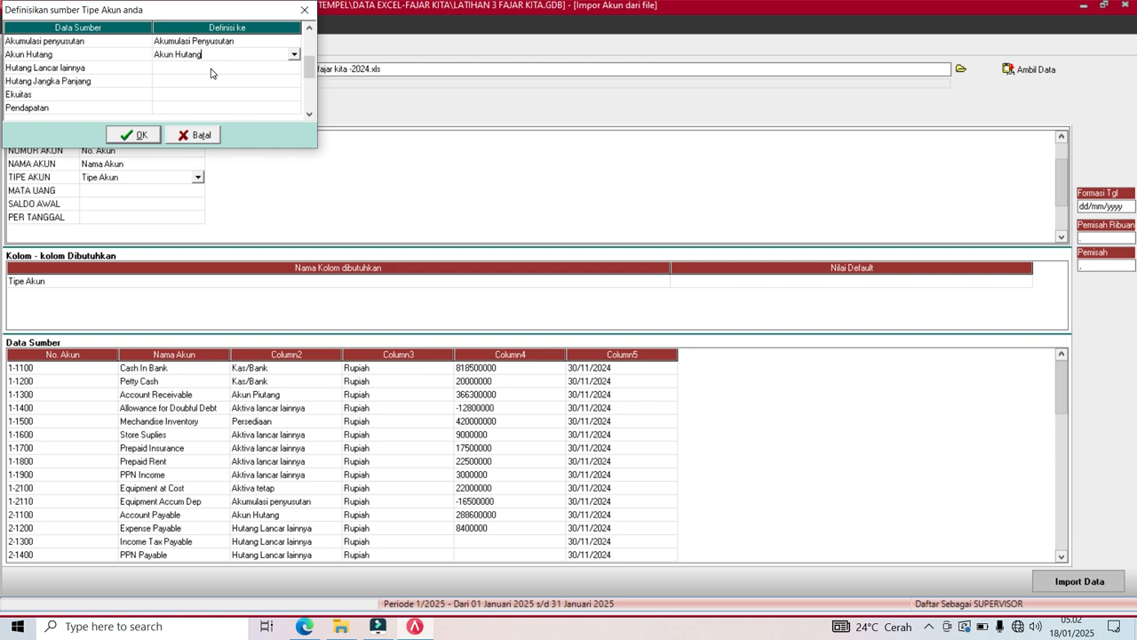
# Match Hutang Lancar lainnya and Hutang Jangka Panjang to their ACCURATE account types.
pyautogui.click(211, 72)
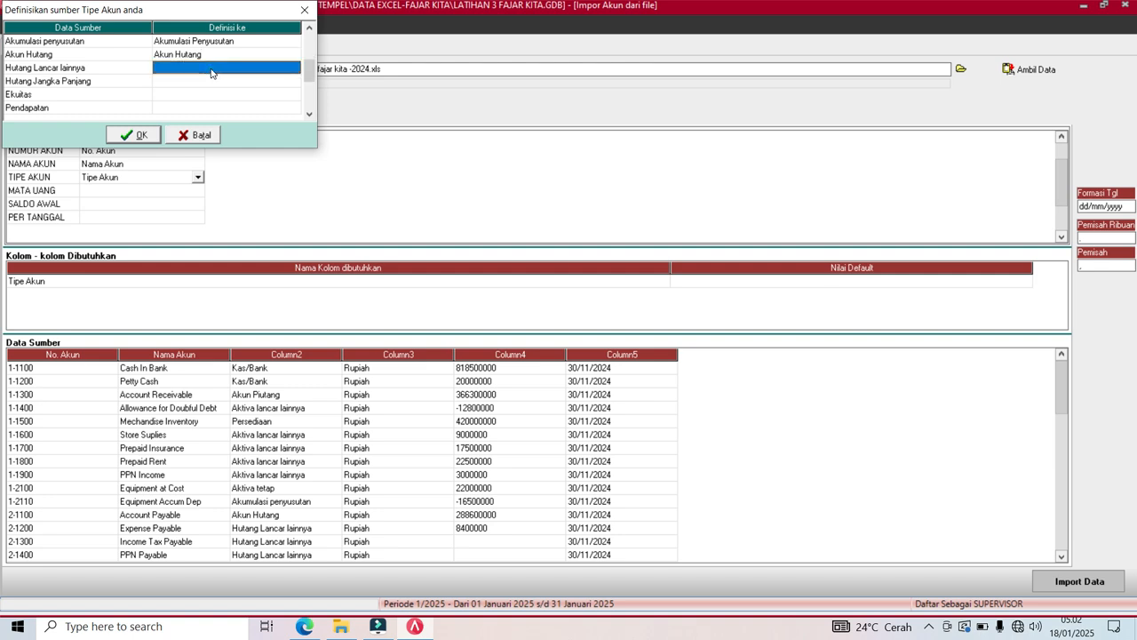
pyautogui.click(289, 68)
pyautogui.click(291, 68)
pyautogui.click(294, 136)
pyautogui.click(294, 136)
pyautogui.click(294, 136)
pyautogui.click(294, 136)
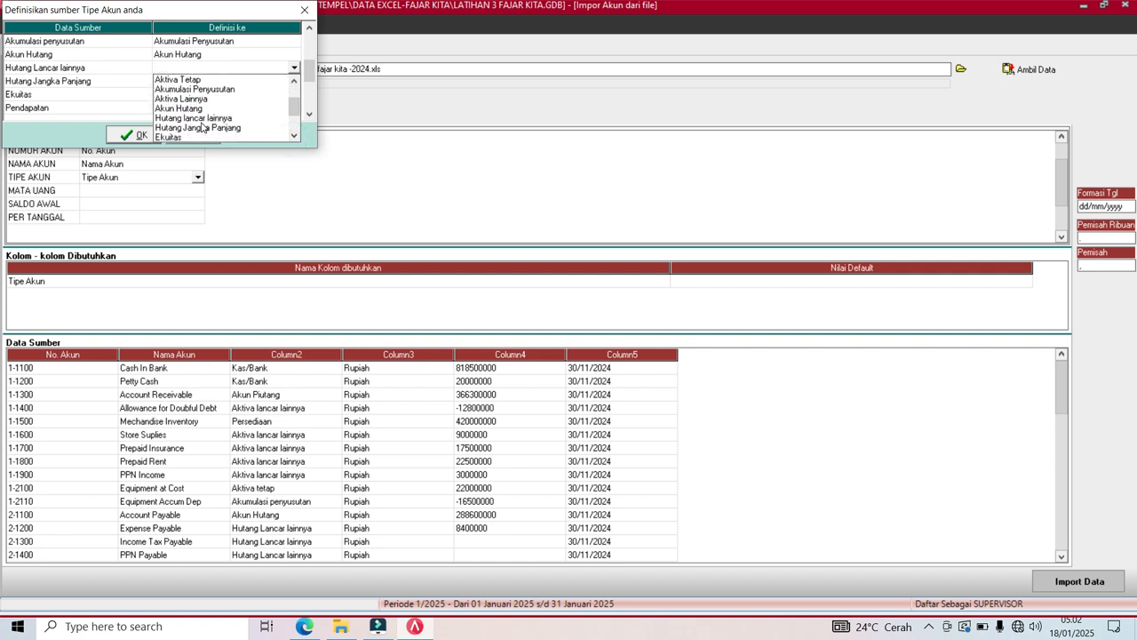
pyautogui.click(204, 117)
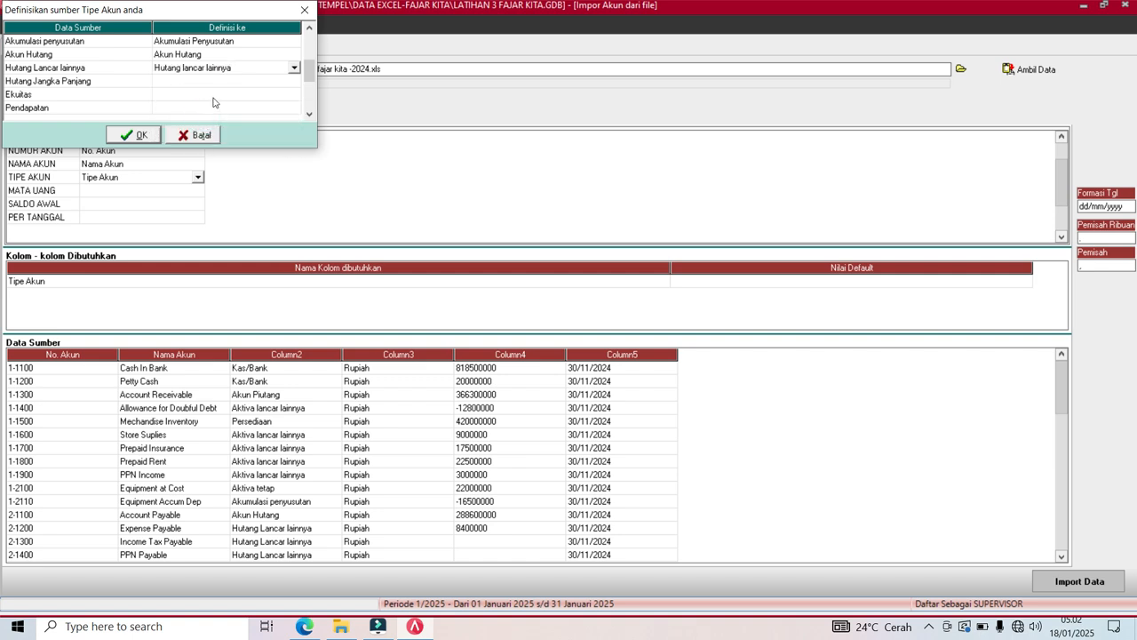
pyautogui.click(225, 82)
pyautogui.click(294, 80)
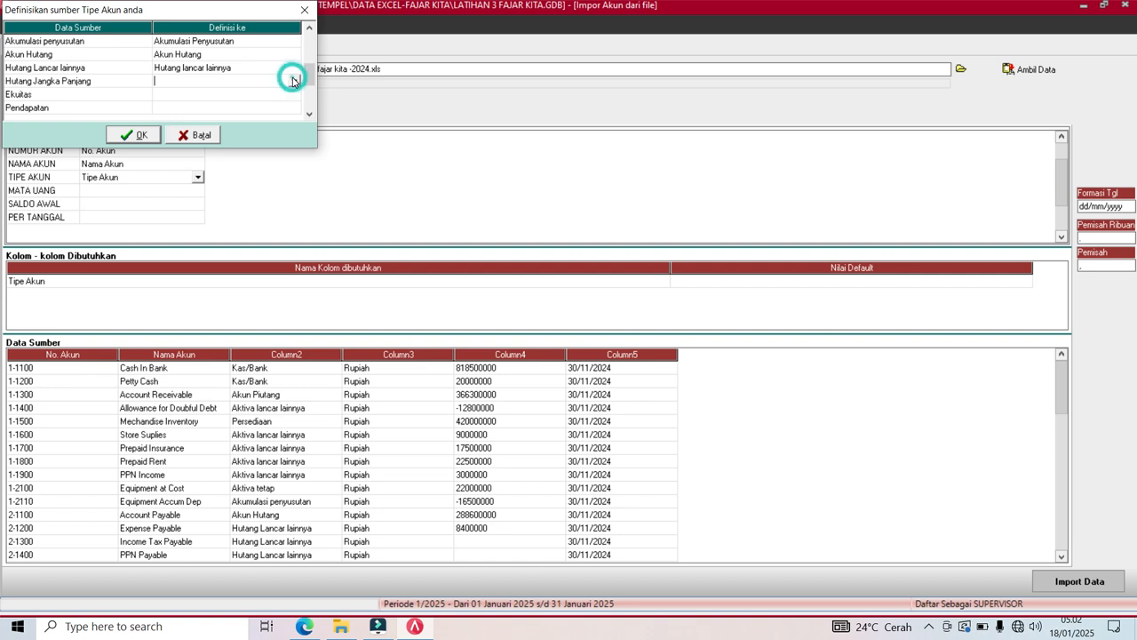
pyautogui.click(293, 81)
pyautogui.click(294, 139)
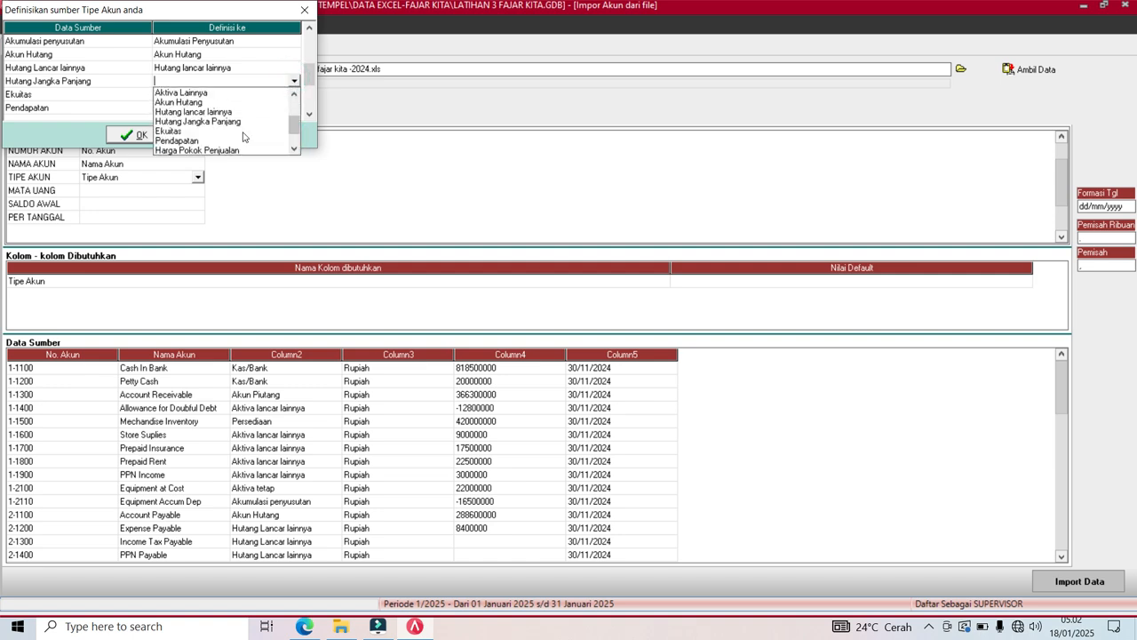
pyautogui.click(213, 124)
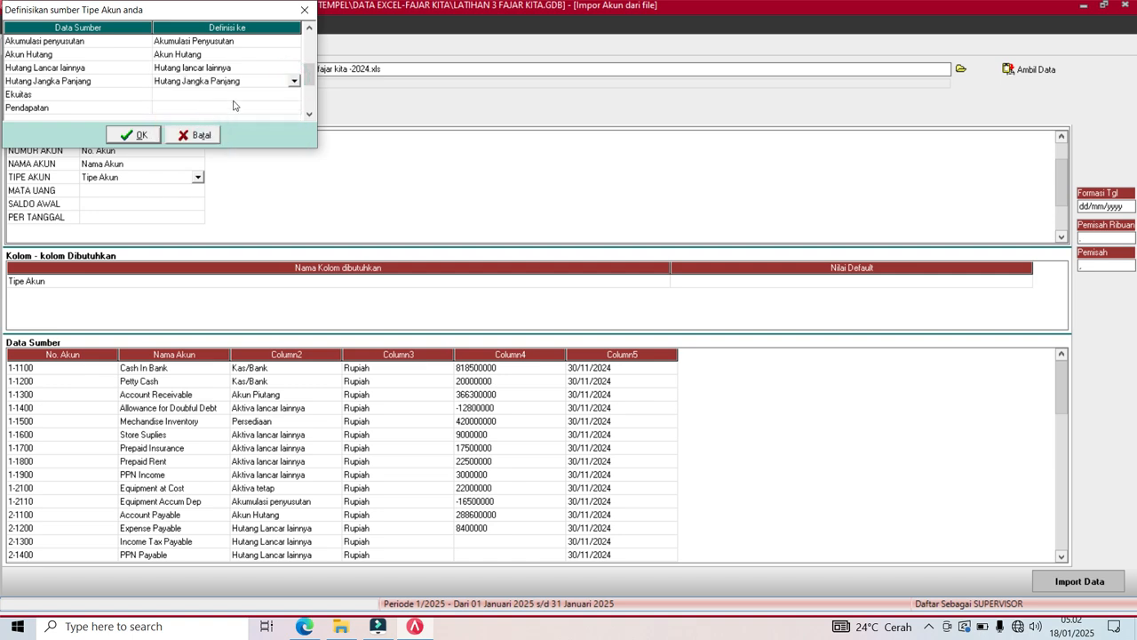
# Match Ekuitas and Pendapatan to the Ekuitas and Pendapatan account types.
pyautogui.click(236, 99)
pyautogui.click(292, 95)
pyautogui.click(293, 161)
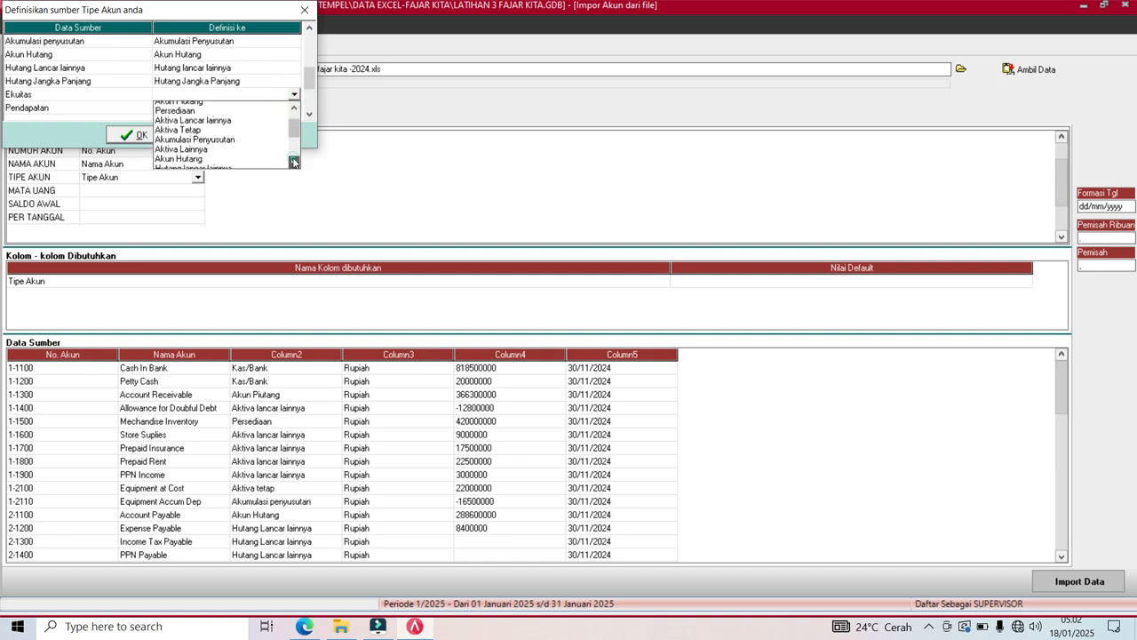
pyautogui.click(293, 161)
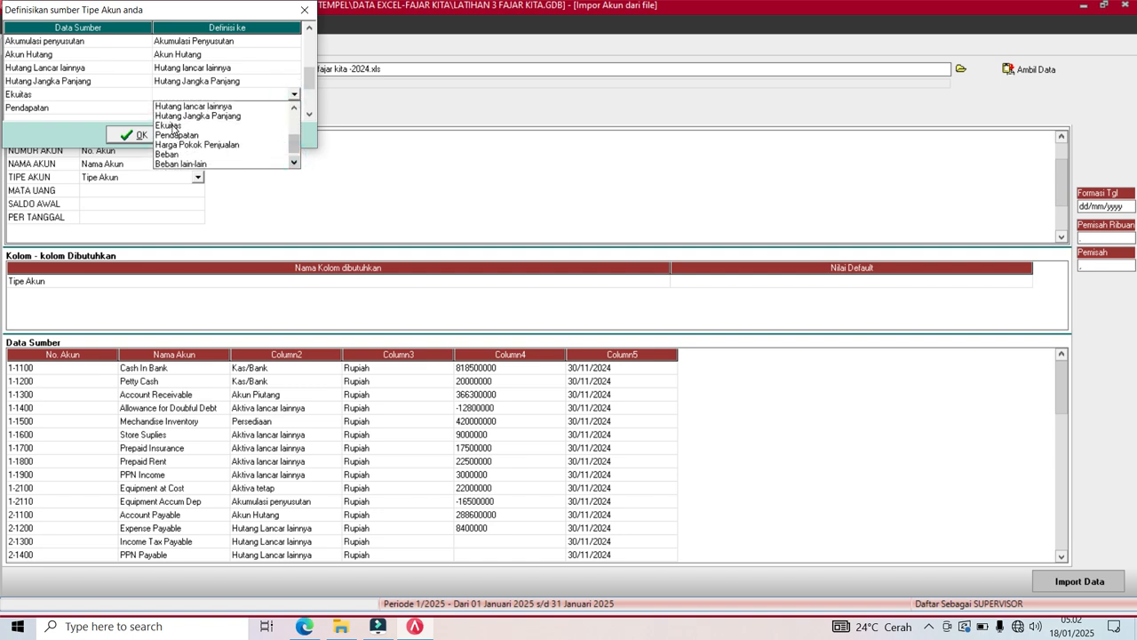
pyautogui.click(173, 127)
pyautogui.click(271, 110)
pyautogui.click(293, 108)
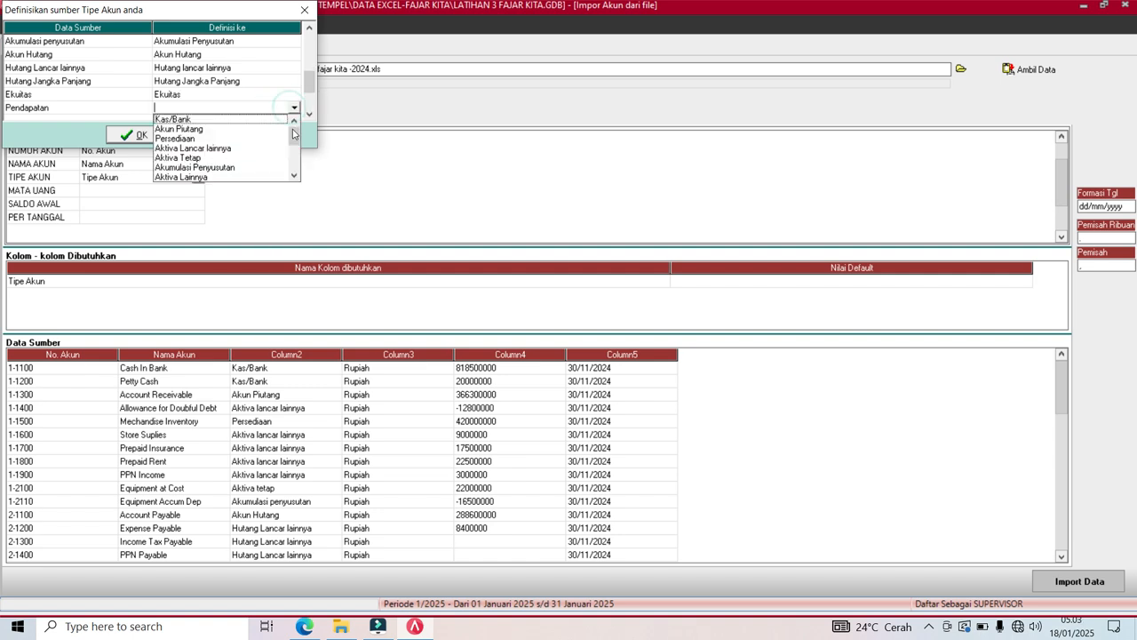
pyautogui.click(293, 161)
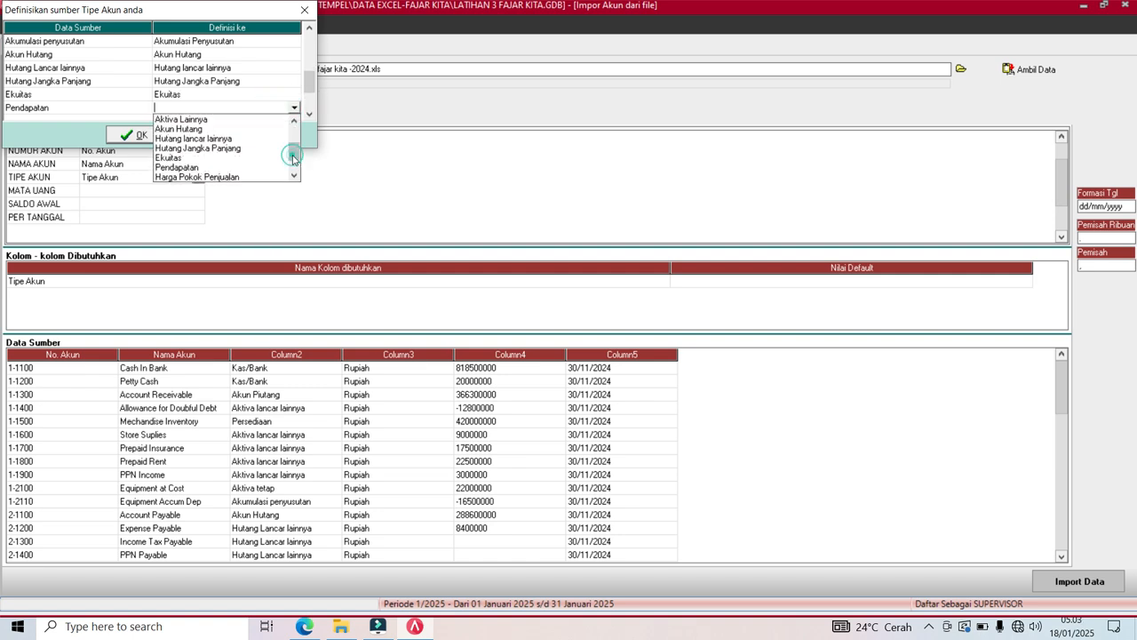
pyautogui.click(196, 168)
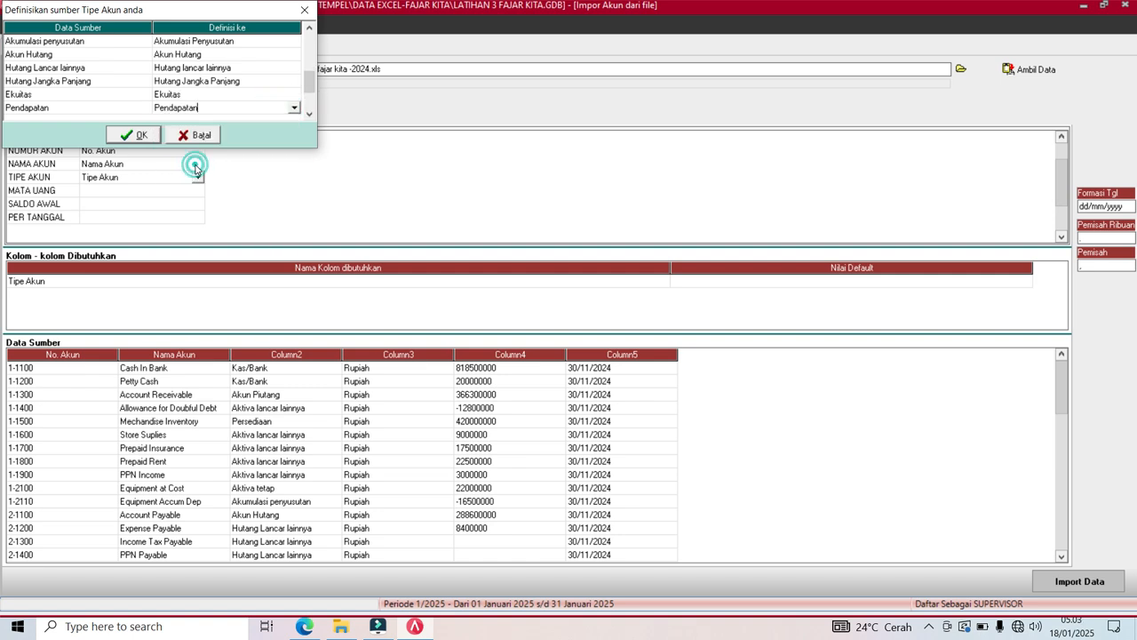
pyautogui.click(311, 113)
pyautogui.click(311, 113)
pyautogui.click(311, 113)
pyautogui.click(311, 112)
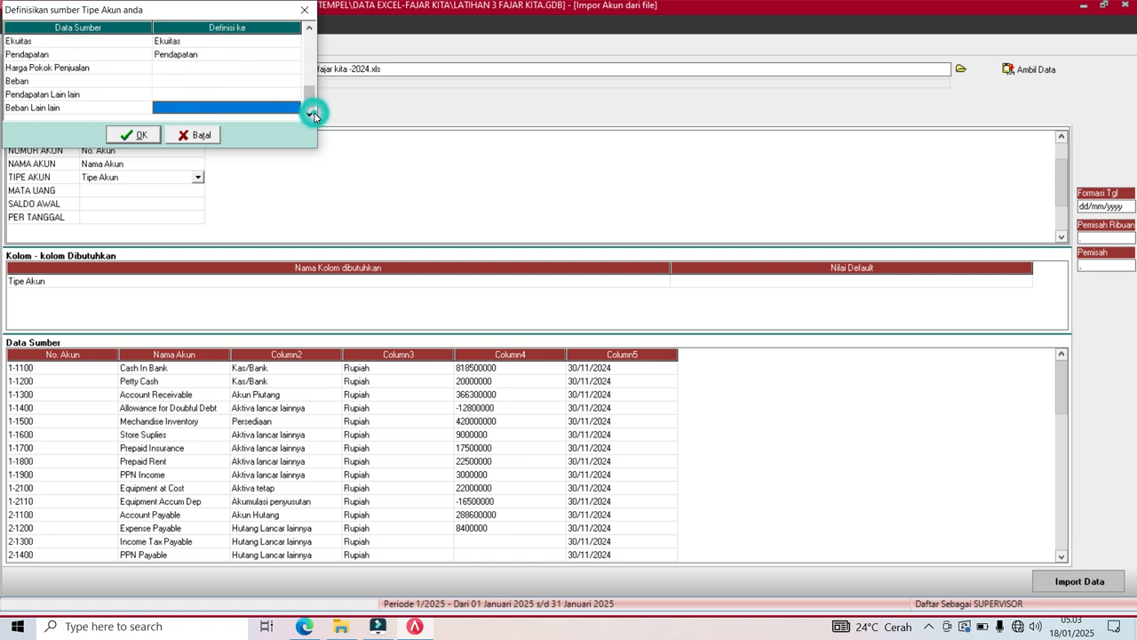
# Match Harga Pokok Penjualan and Beban to their ACCURATE account types.
pyautogui.click(270, 70)
pyautogui.click(276, 73)
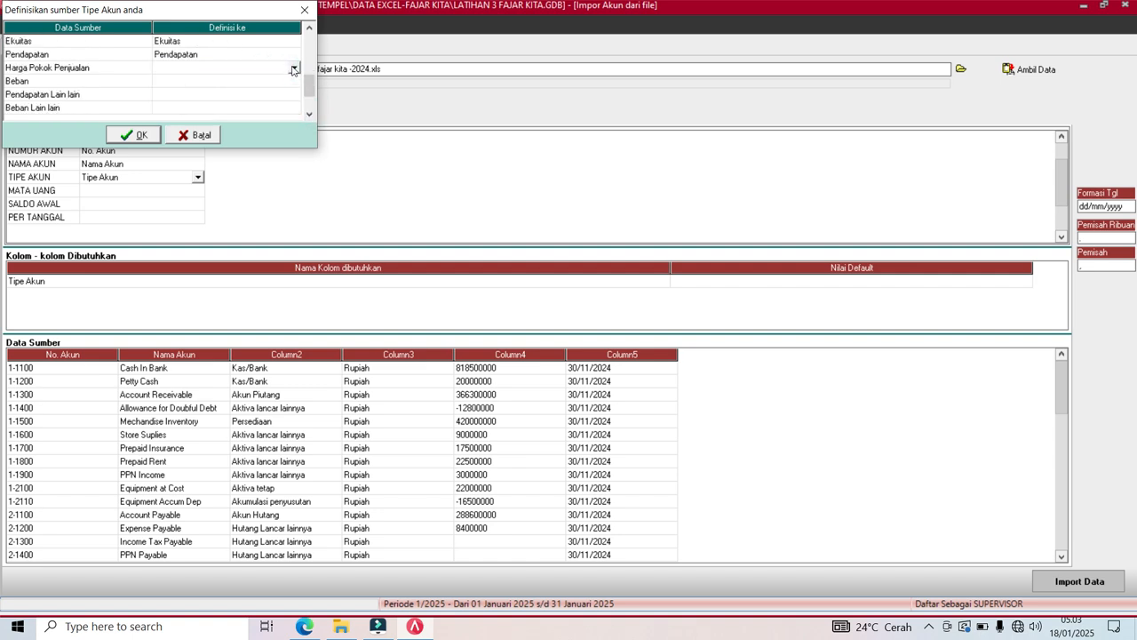
pyautogui.click(294, 68)
pyautogui.moveTo(294, 140); pyautogui.dragTo(294, 140)
pyautogui.click(237, 110)
pyautogui.click(254, 81)
pyautogui.click(289, 83)
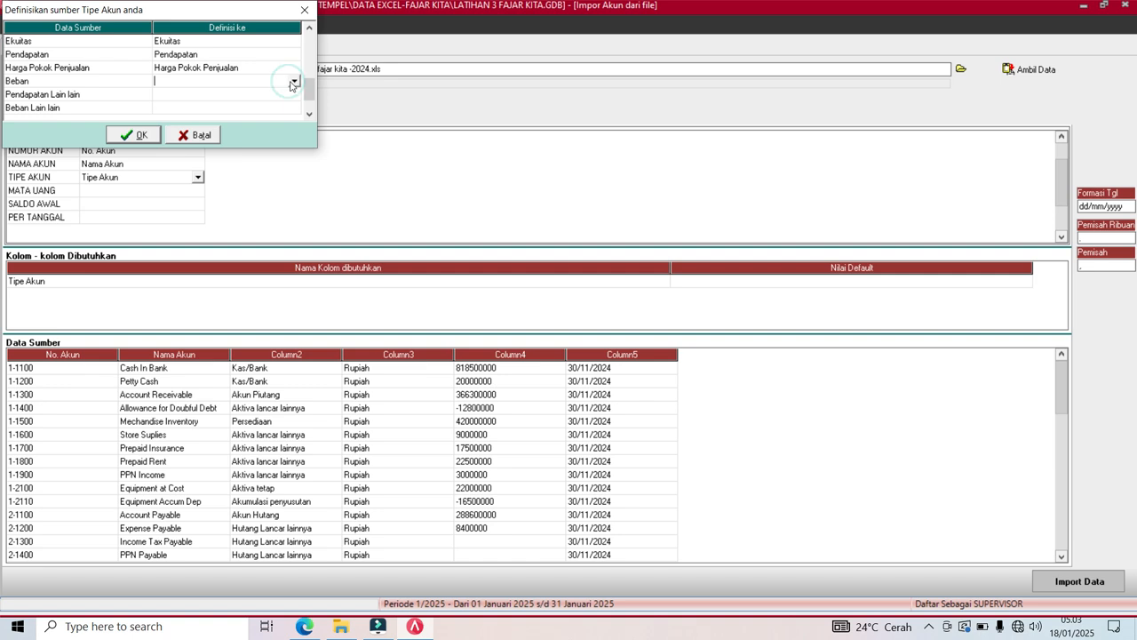
pyautogui.click(290, 83)
pyautogui.moveTo(295, 139); pyautogui.dragTo(294, 139)
pyautogui.click(295, 140)
pyautogui.click(174, 132)
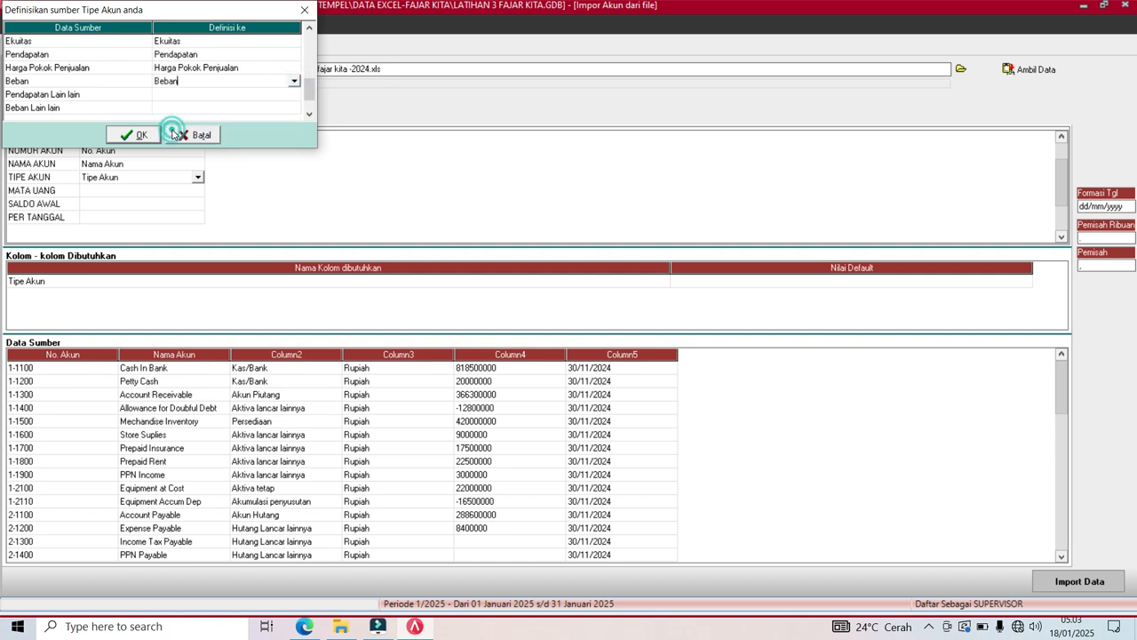
# Map Pendapatan Lain lain to Pendapatan lain and set the Beban Lain lain type.
pyautogui.click(204, 100)
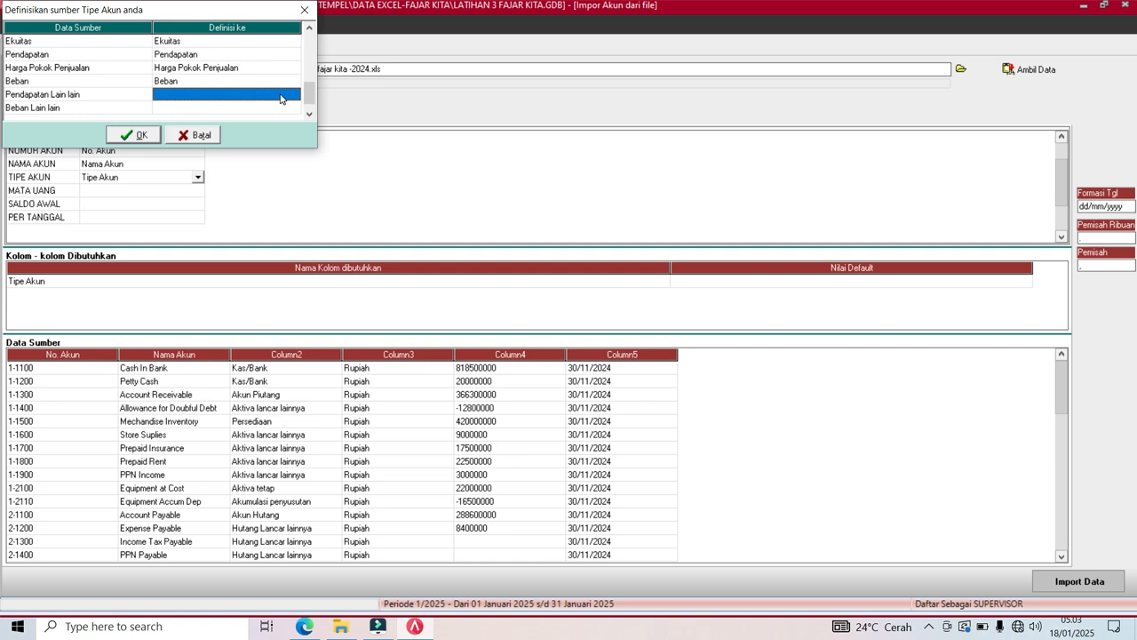
pyautogui.click(281, 98)
pyautogui.click(293, 94)
pyautogui.scroll(-3, 294, 153)
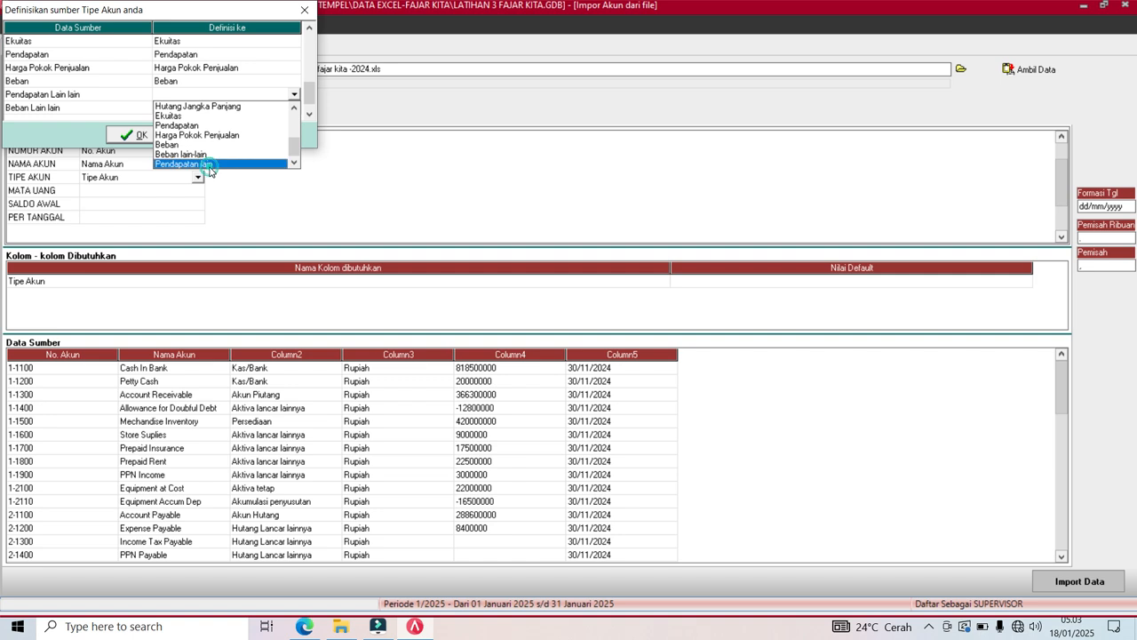
pyautogui.click(210, 166)
pyautogui.click(240, 109)
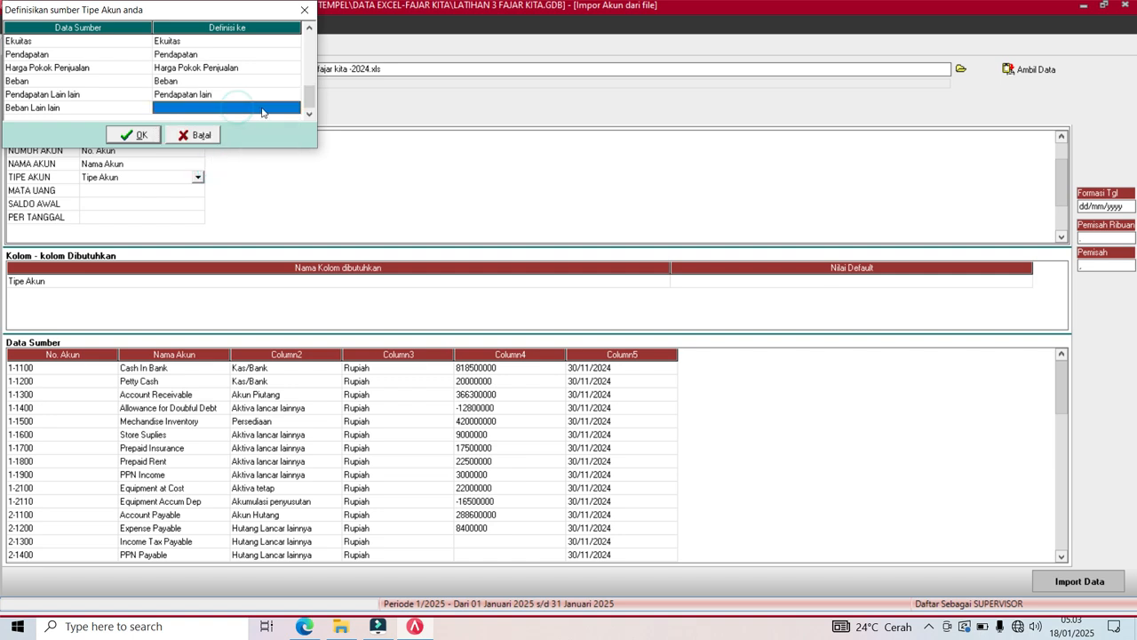
pyautogui.click(293, 108)
pyautogui.click(293, 107)
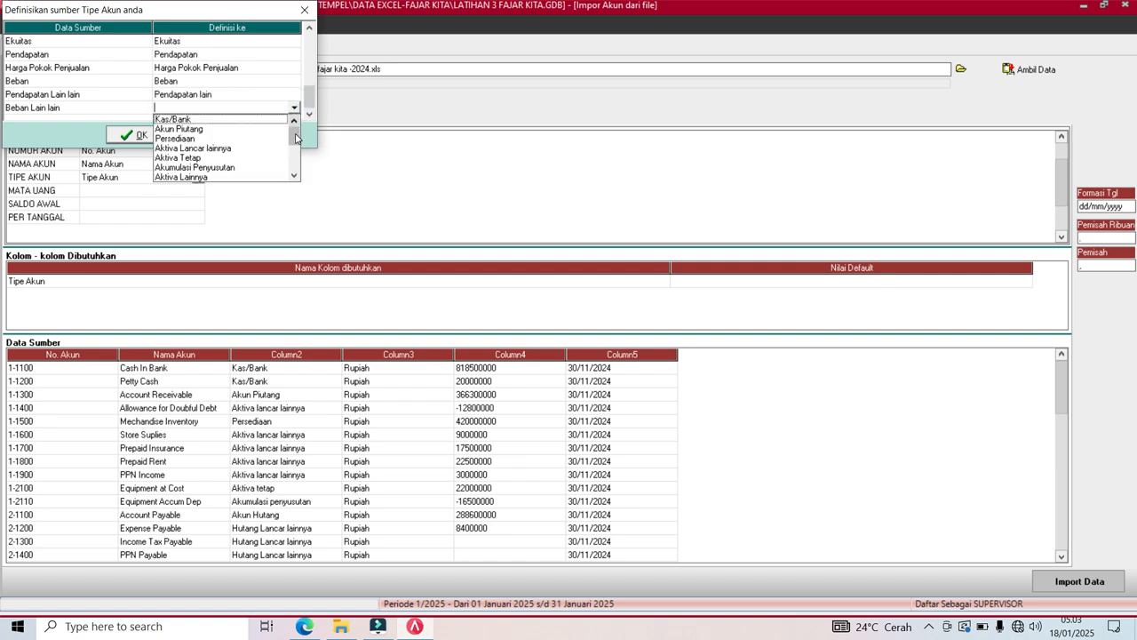
pyautogui.scroll(-3, 296, 142)
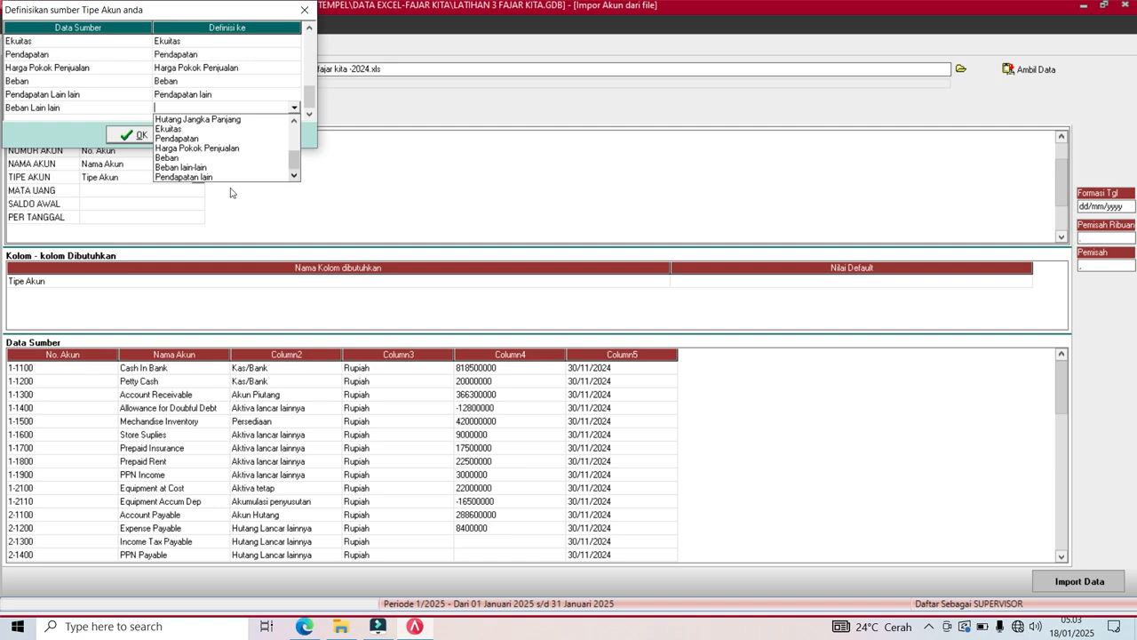
pyautogui.click(221, 177)
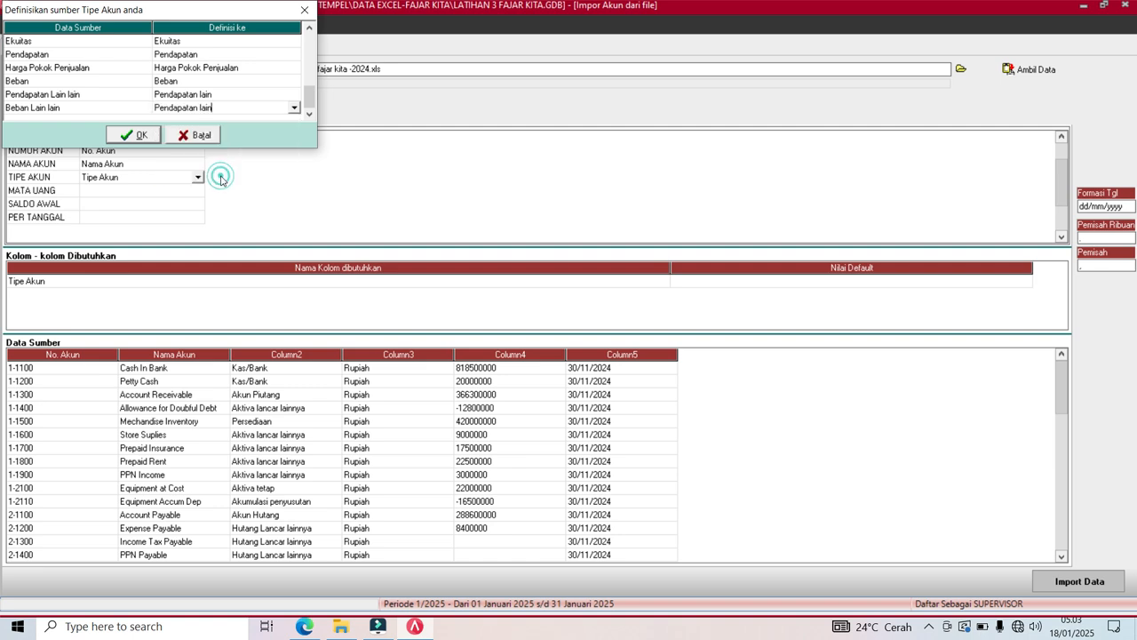
pyautogui.press('Tab')
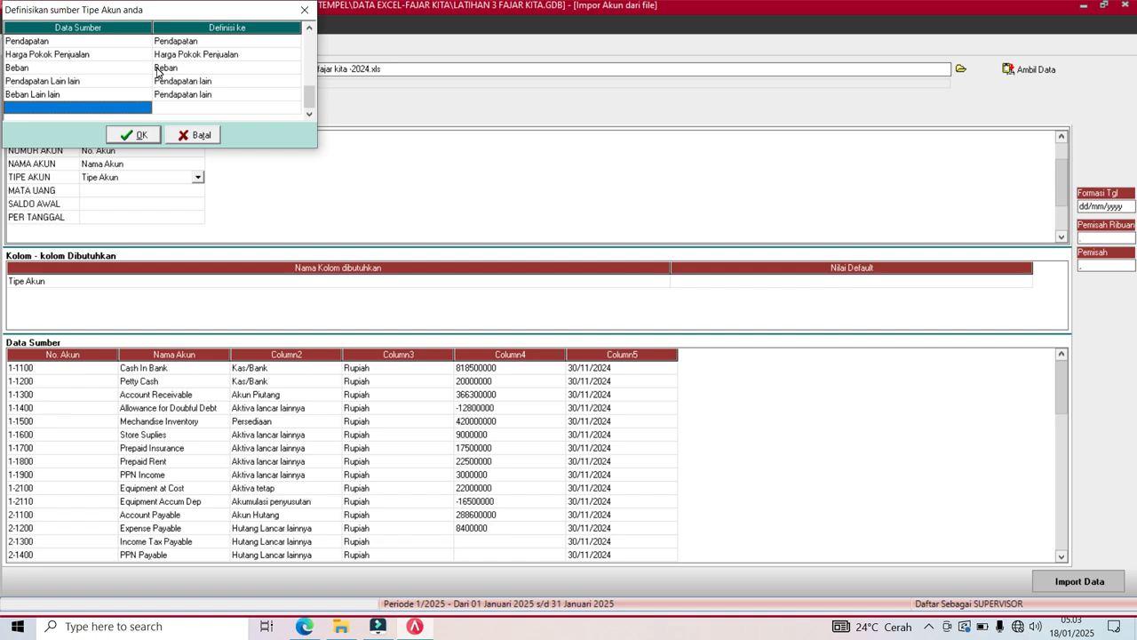
# Review the account type mappings and confirm them with OK.
pyautogui.press('Up')
pyautogui.press('Up')
pyautogui.press('Up')
pyautogui.press('Up')
pyautogui.press('Up')
pyautogui.press('Up')
pyautogui.press('Up')
pyautogui.press('Up')
pyautogui.press('Up')
pyautogui.press('Up')
pyautogui.press('Up')
pyautogui.press('Up')
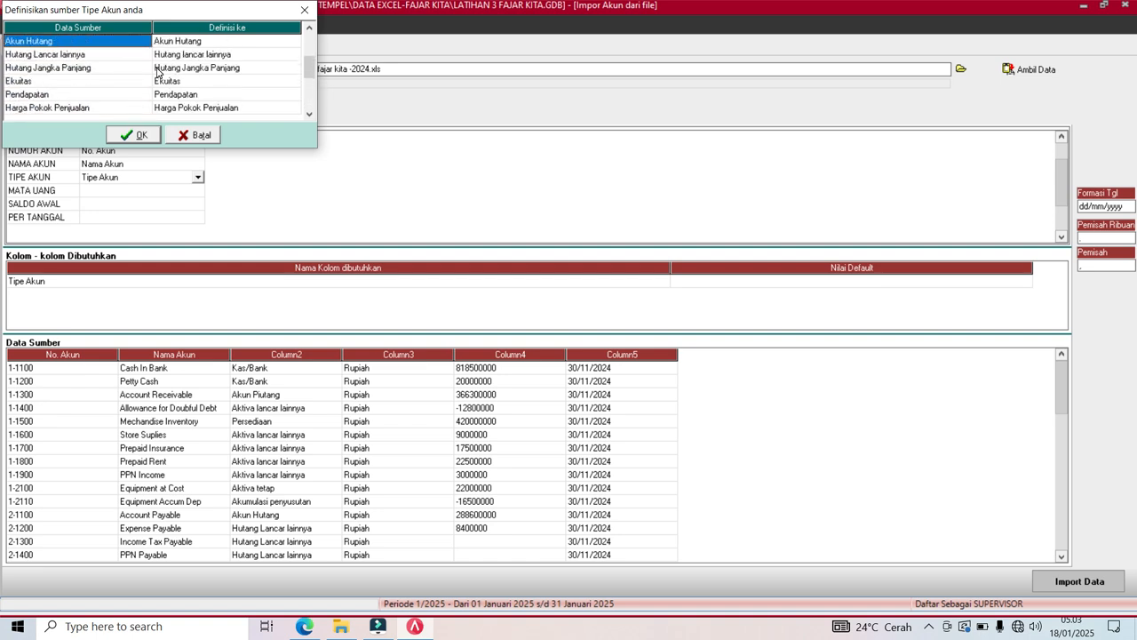
pyautogui.press('Up')
pyautogui.press('Up')
pyautogui.press('Up')
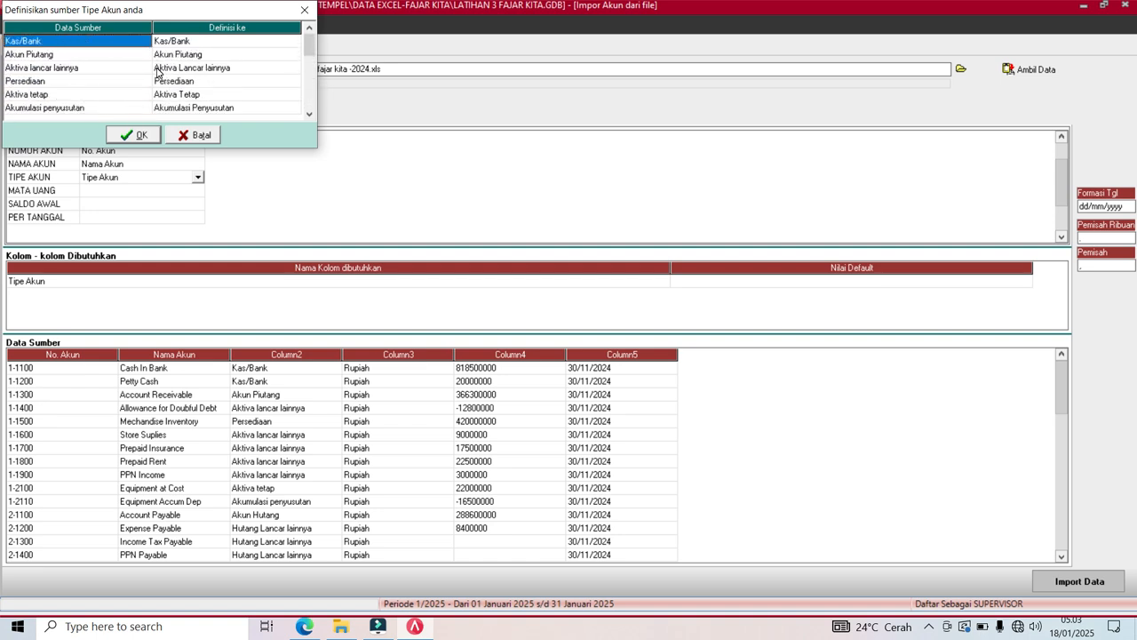
pyautogui.press('Down')
pyautogui.press('Down')
pyautogui.press('Down')
pyautogui.press('Down')
pyautogui.press('Down')
pyautogui.press('Down')
pyautogui.press('Down')
pyautogui.press('Down')
pyautogui.press('Down')
pyautogui.press('Down')
pyautogui.press('Down')
pyautogui.press('Down')
pyautogui.press('Down')
pyautogui.press('Down')
pyautogui.press('Down')
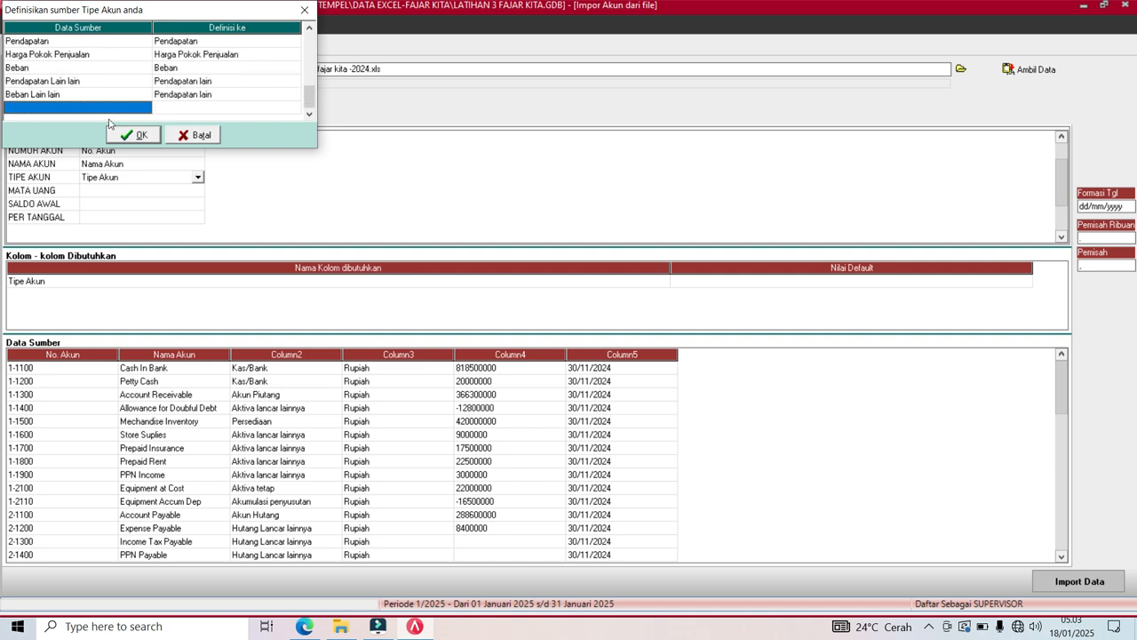
pyautogui.click(127, 136)
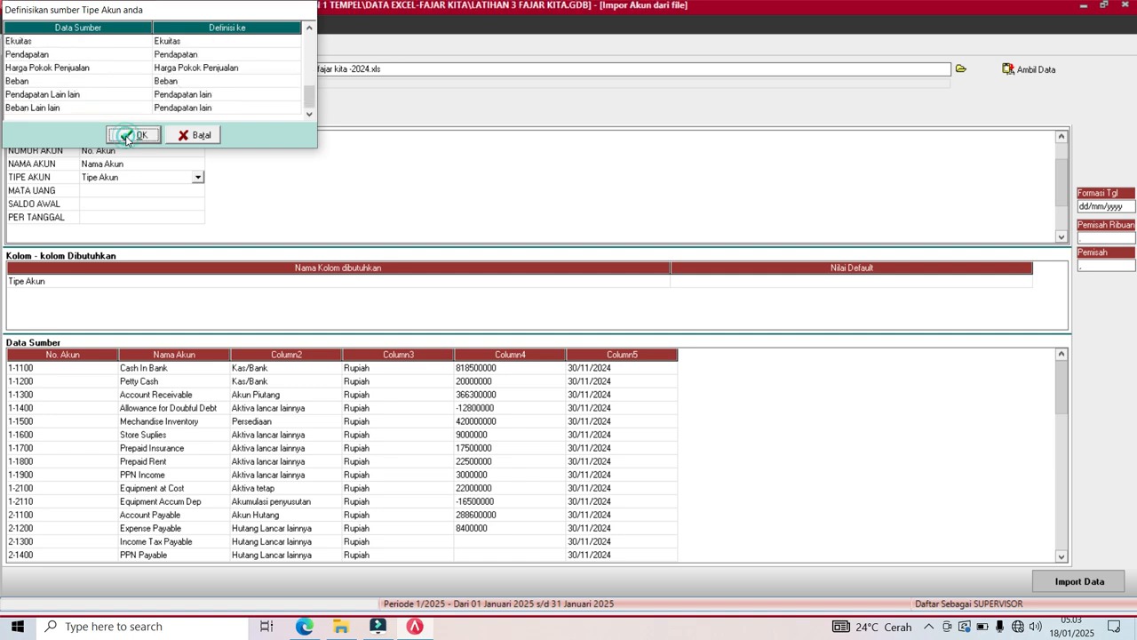
# Define MATA UANG as Mata Uang with Rupiah mapped to the Rupiah currency.
pyautogui.click(92, 193)
pyautogui.click(197, 196)
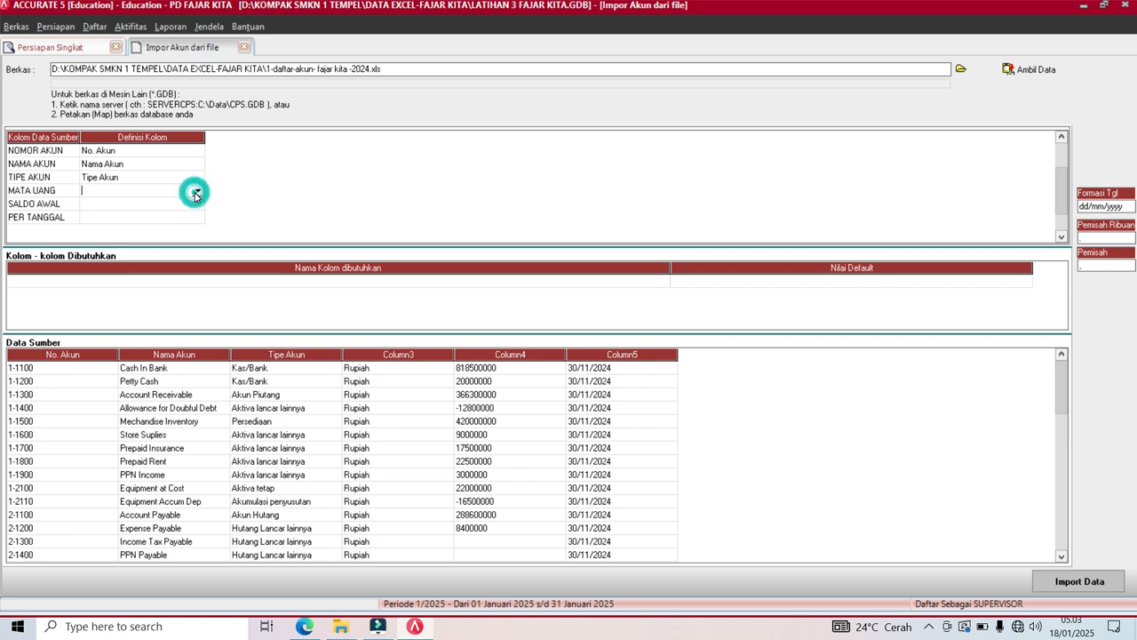
pyautogui.click(198, 191)
pyautogui.click(102, 211)
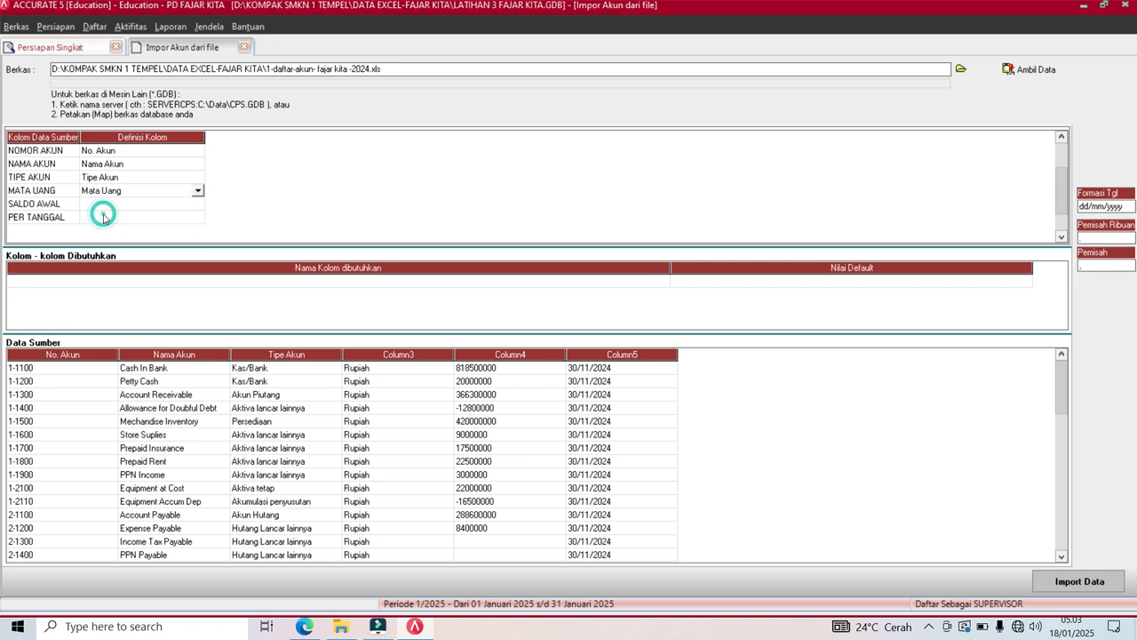
pyautogui.click(269, 43)
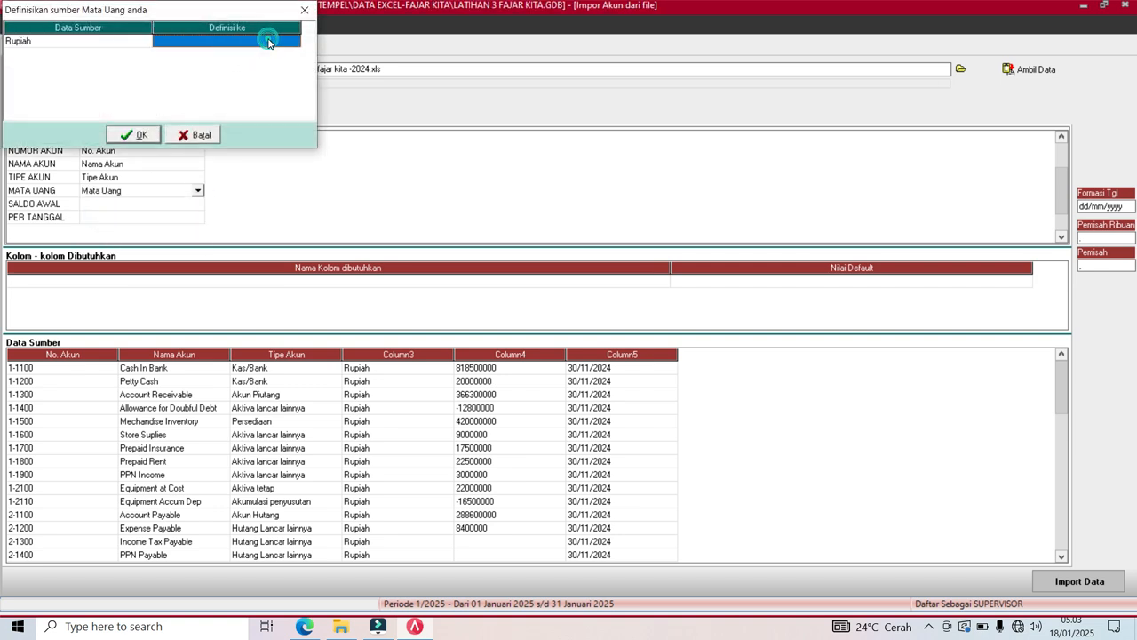
pyautogui.click(294, 43)
pyautogui.click(261, 51)
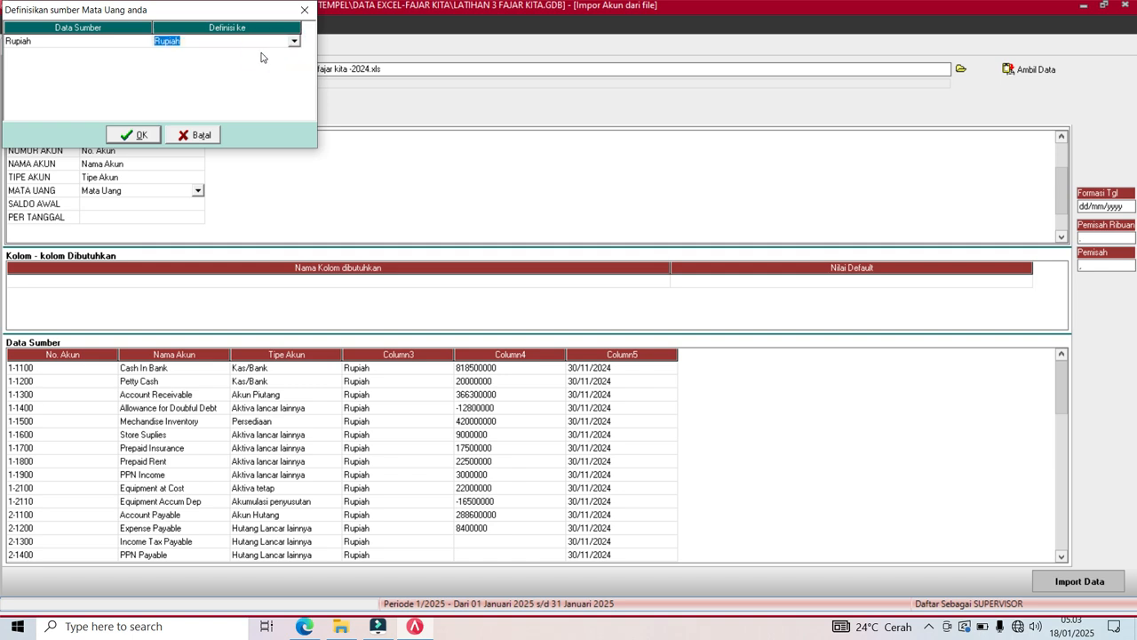
pyautogui.press('Down')
pyautogui.click(135, 135)
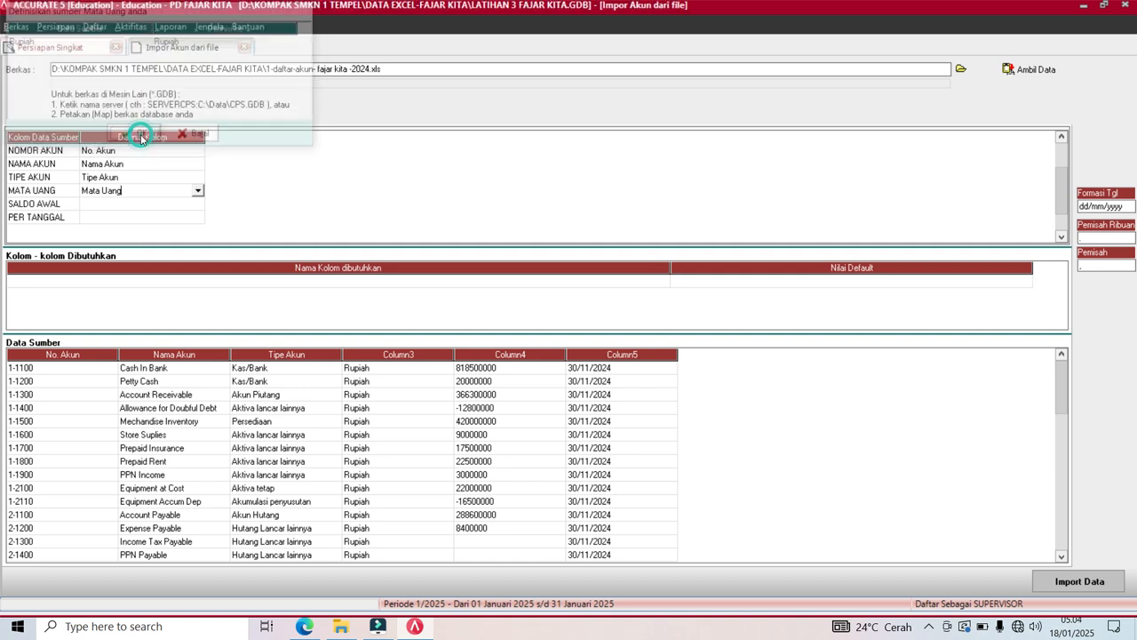
# Define SALDO AWAL as Saldo Awal and PER TANGGAL as Saldo per tgl.
pyautogui.click(113, 205)
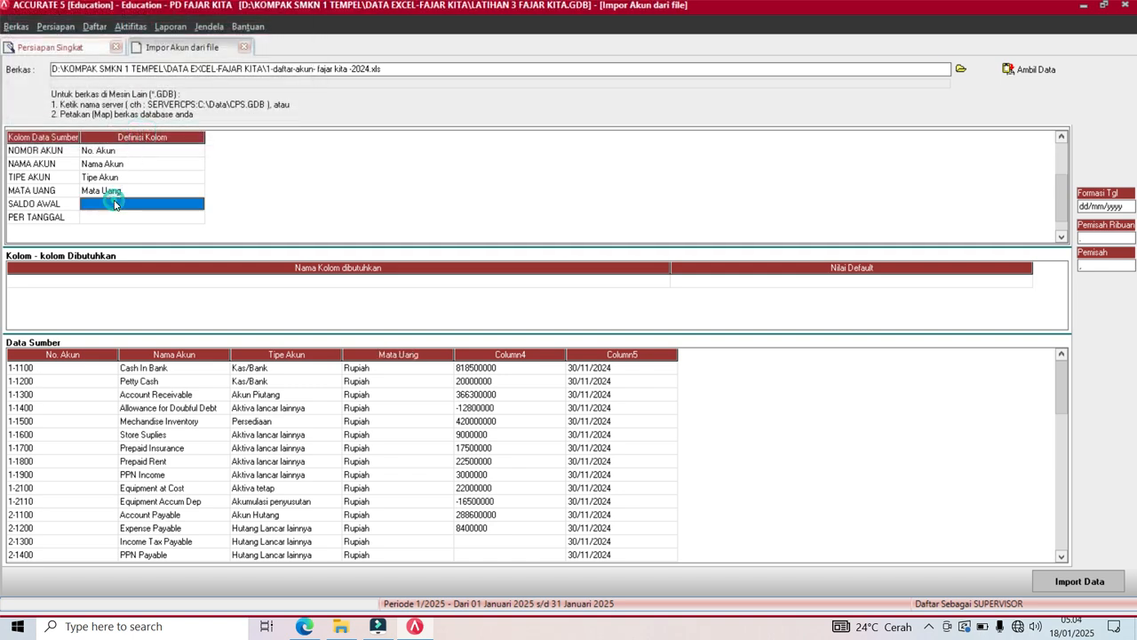
pyautogui.click(194, 204)
pyautogui.click(199, 205)
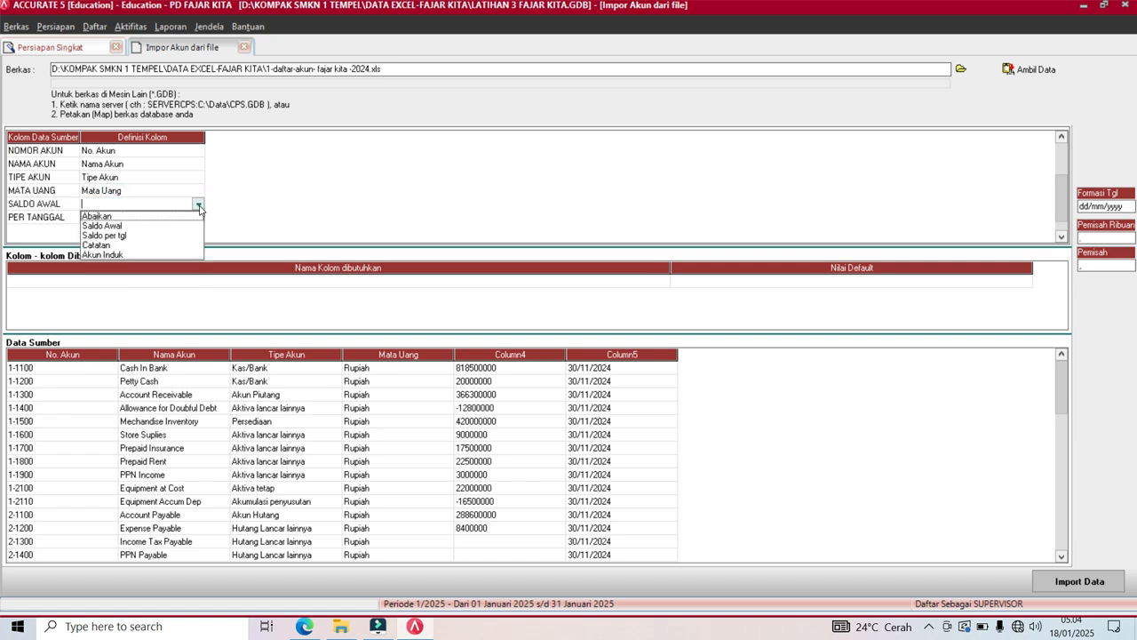
pyautogui.click(105, 226)
pyautogui.click(116, 217)
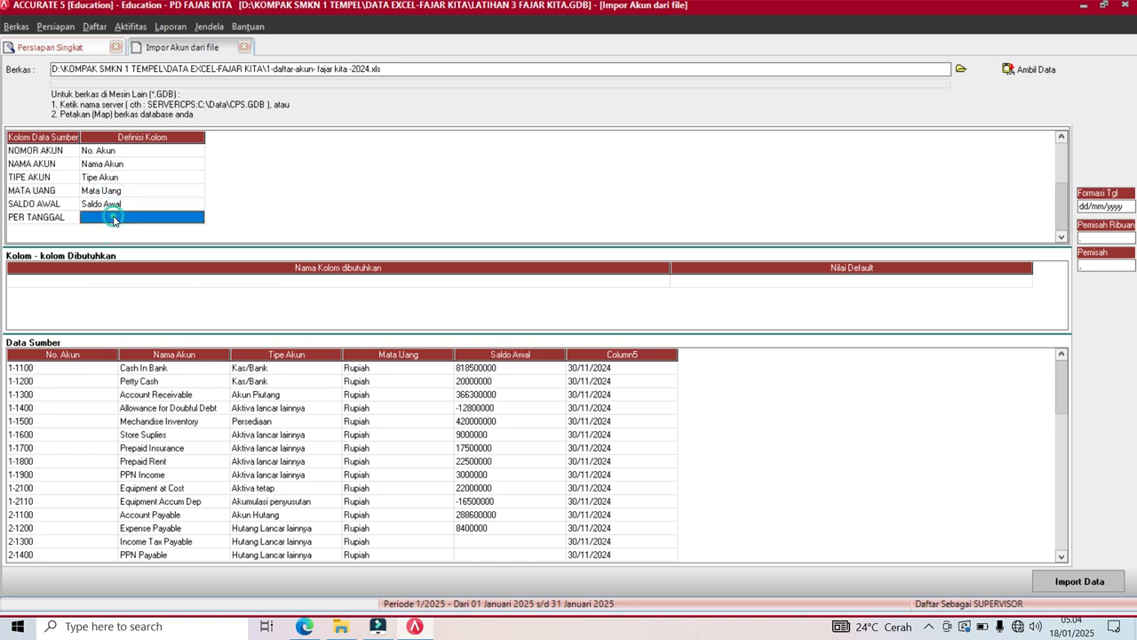
pyautogui.click(200, 223)
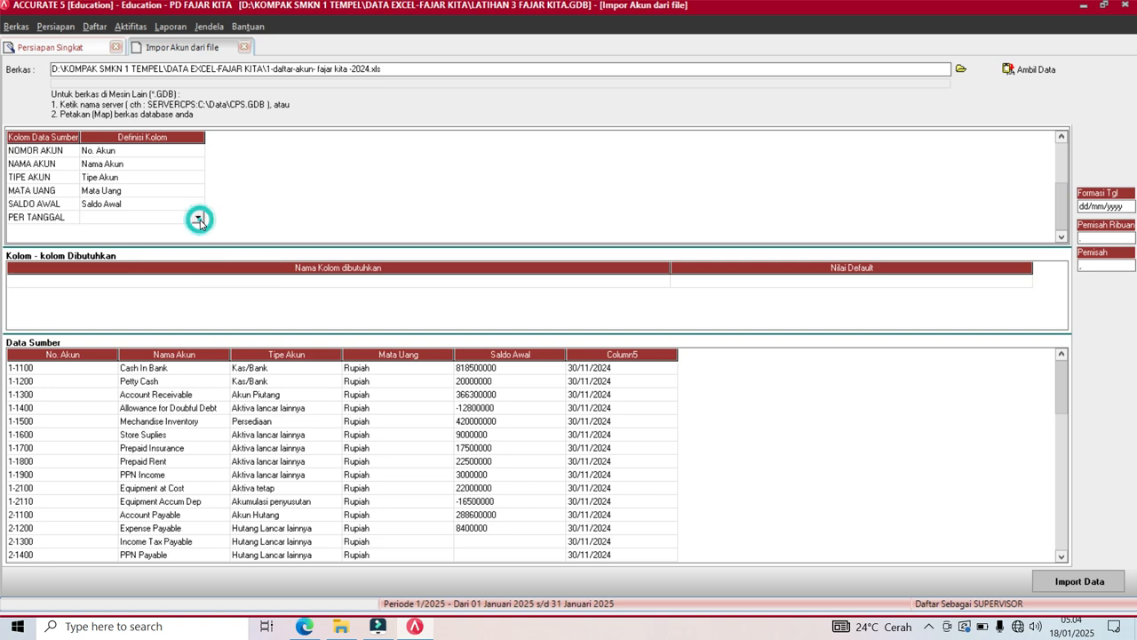
pyautogui.click(198, 220)
pyautogui.click(124, 240)
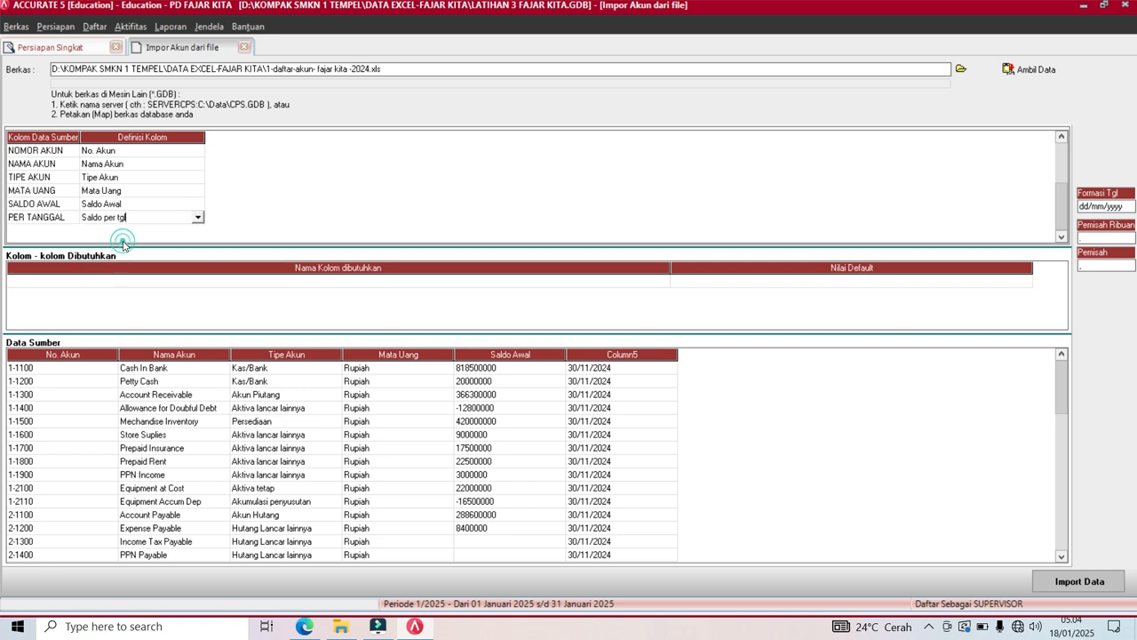
pyautogui.press('Down')
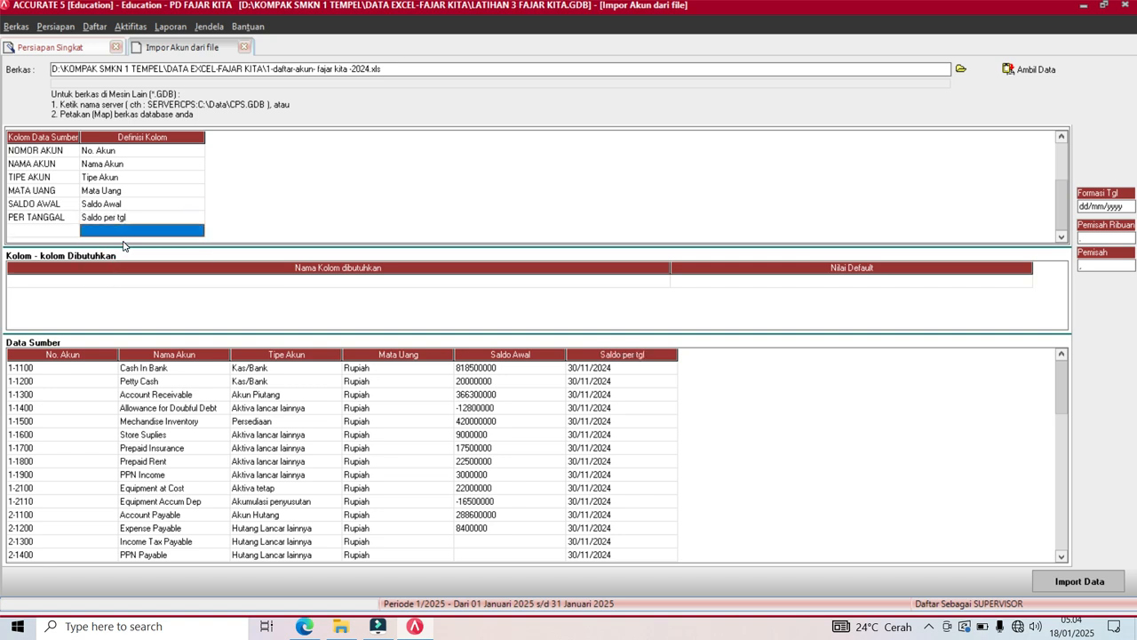
pyautogui.press('Up')
pyautogui.press('Up')
pyautogui.press('Up')
pyautogui.press('Up')
pyautogui.press('Up')
pyautogui.press('Up')
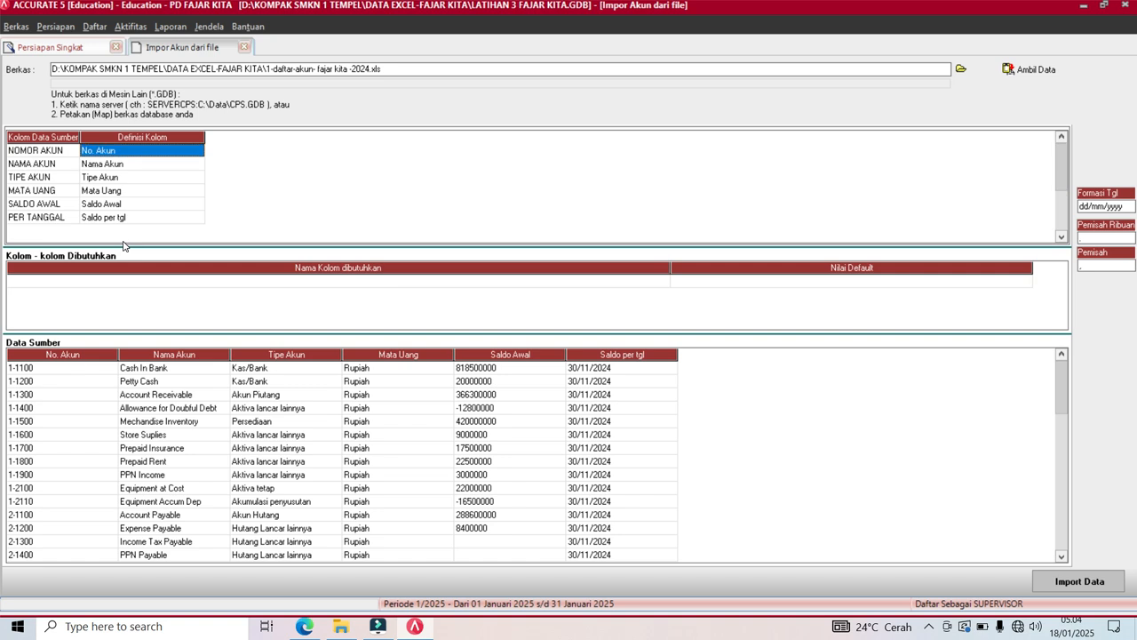
# Run the import of the mapped accounts and acknowledge the 39-records-imported message.
pyautogui.press('Down')
pyautogui.press('Down')
pyautogui.press('Down')
pyautogui.press('Down')
pyautogui.press('Down')
pyautogui.press('Down')
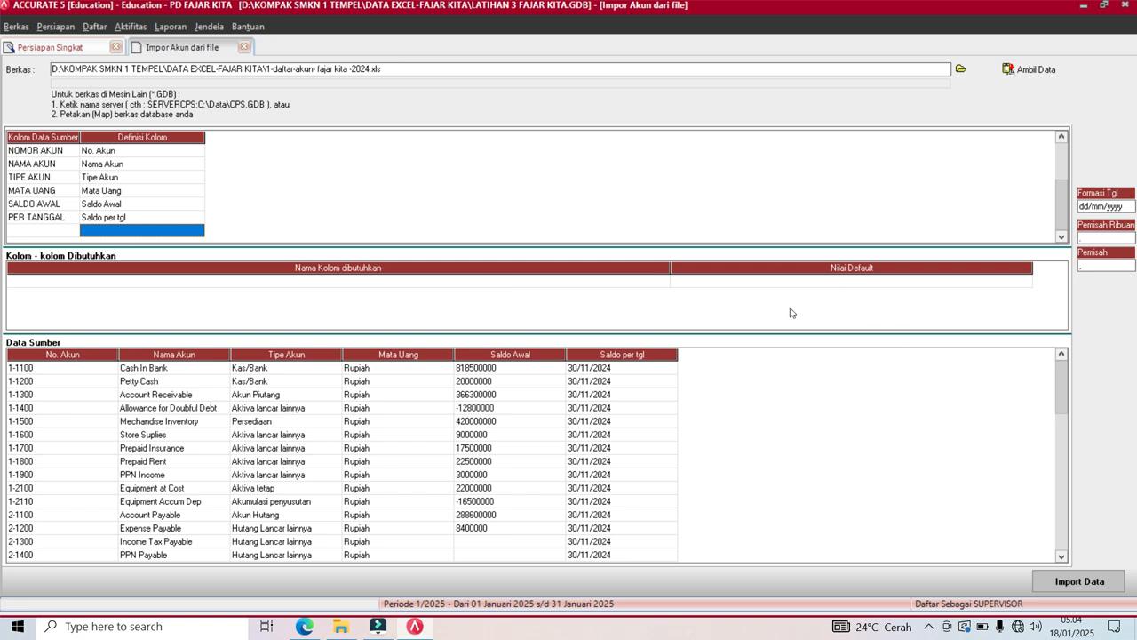
pyautogui.click(1063, 586)
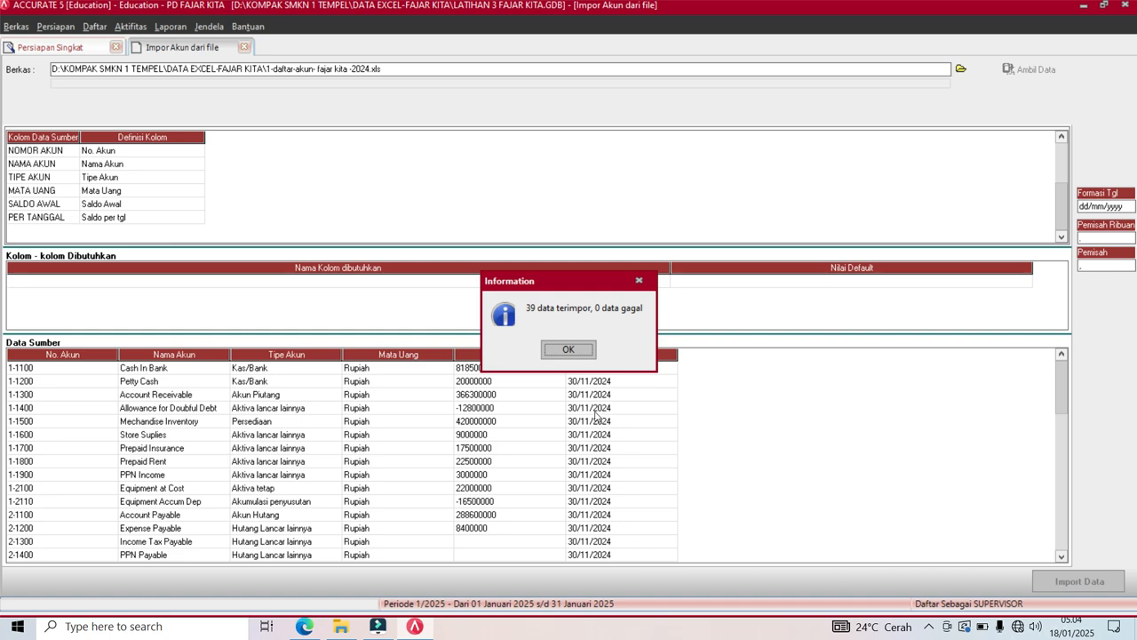
pyautogui.click(565, 351)
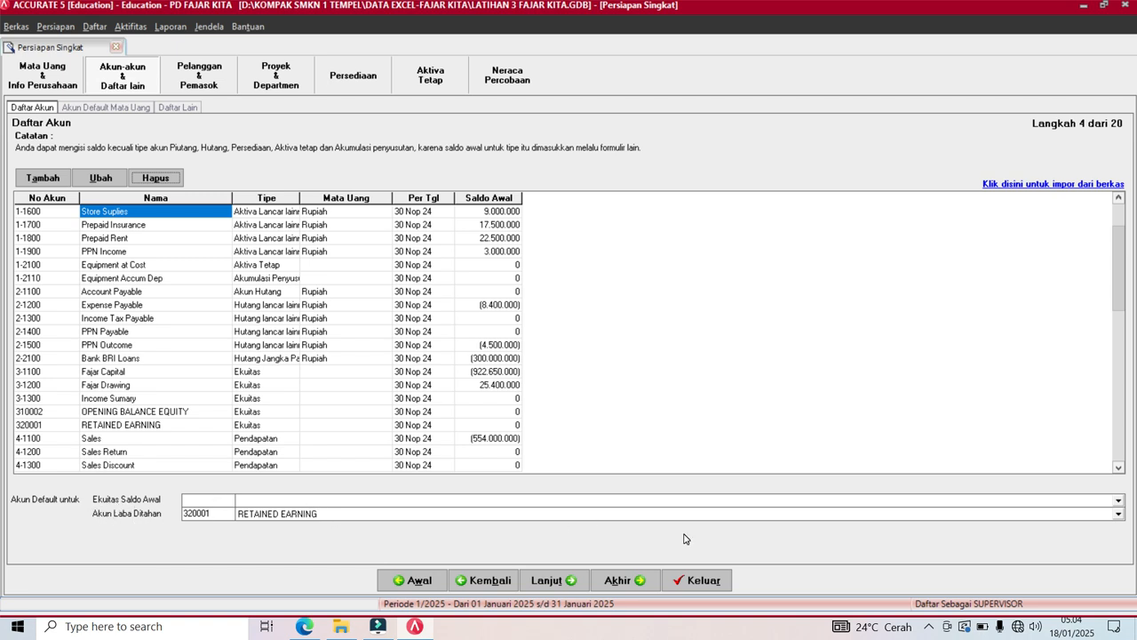
# Set both retained earnings and opening balance equity to OPENING BALANCE EQUITY, then continue.
pyautogui.click(396, 515)
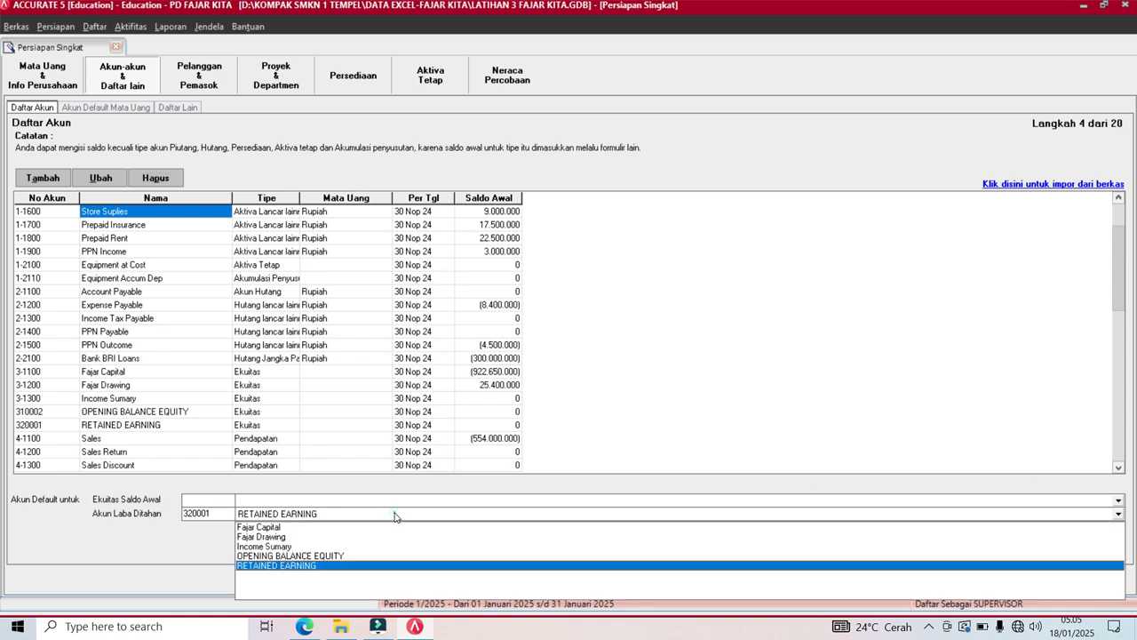
pyautogui.click(319, 556)
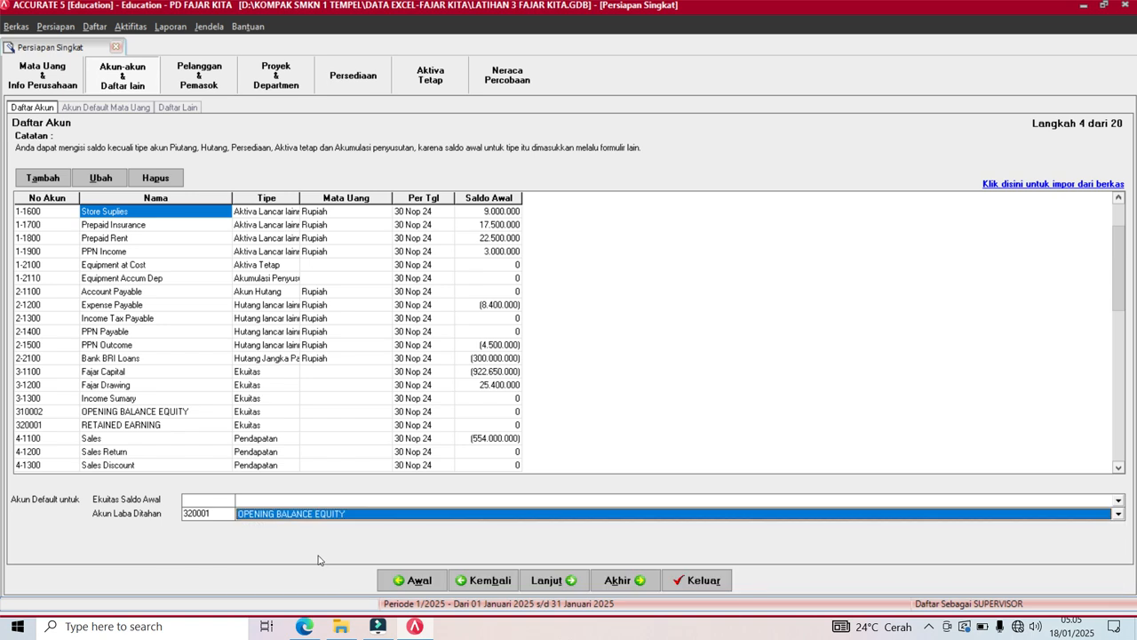
pyautogui.click(314, 502)
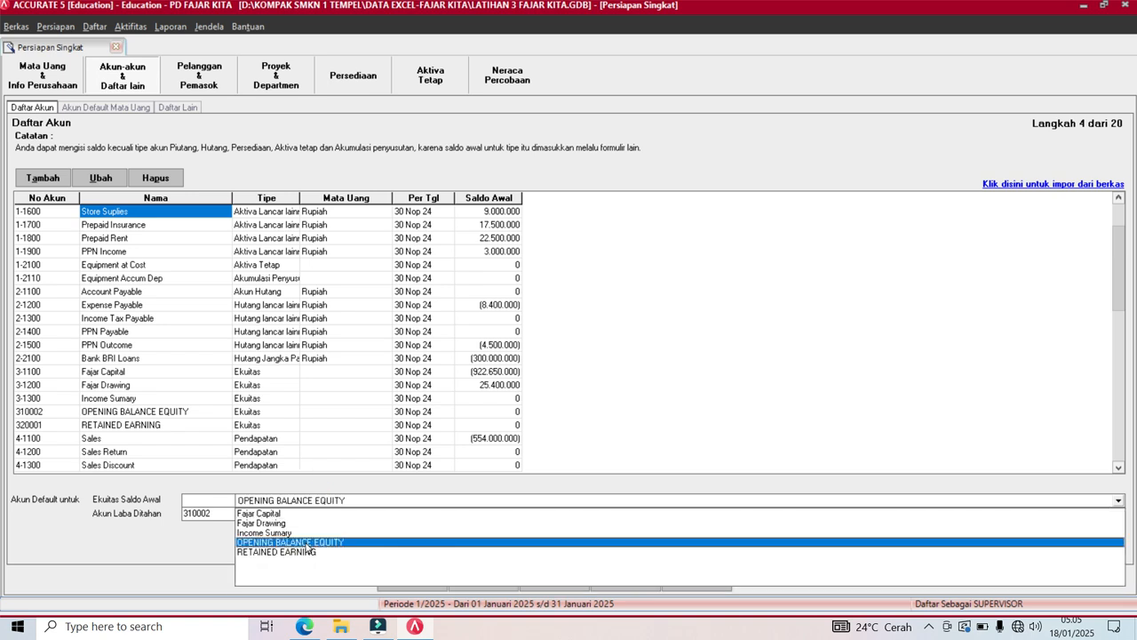
pyautogui.click(306, 543)
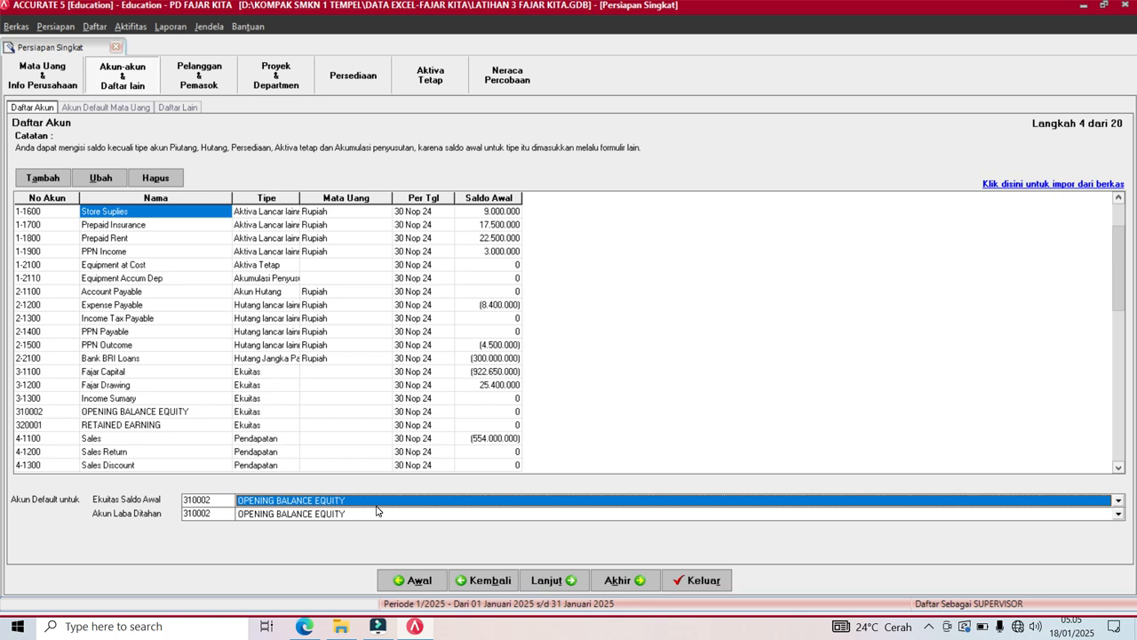
pyautogui.click(544, 582)
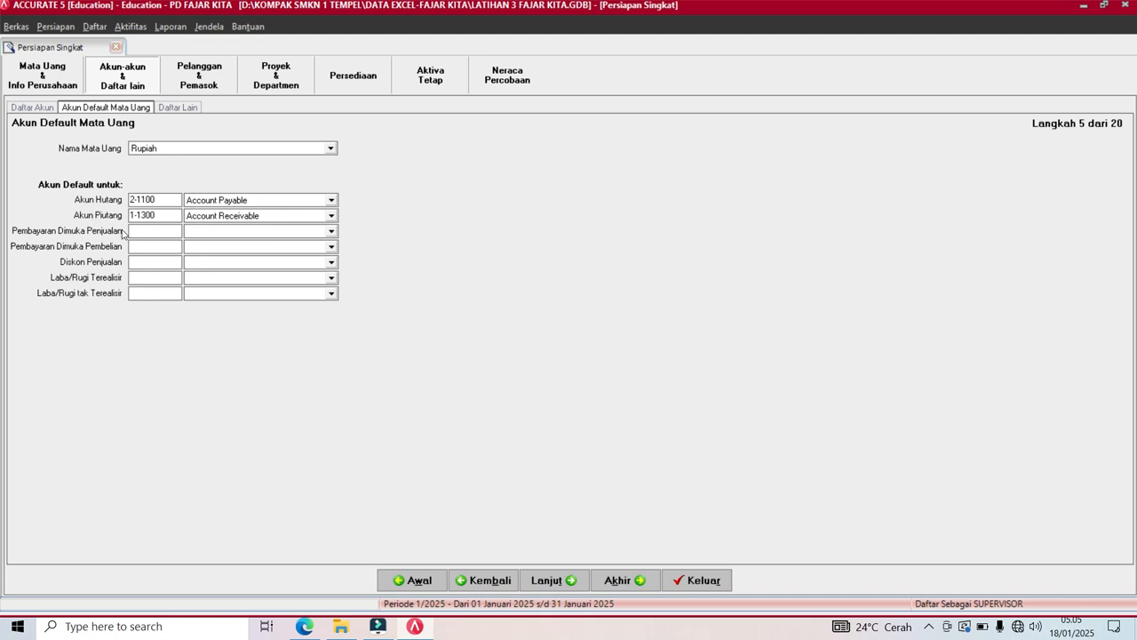
# Set sales prepayment to 2-1100, purchase prepayment to 1-1300, sales discount to 4-1300, then continue.
pyautogui.click(206, 236)
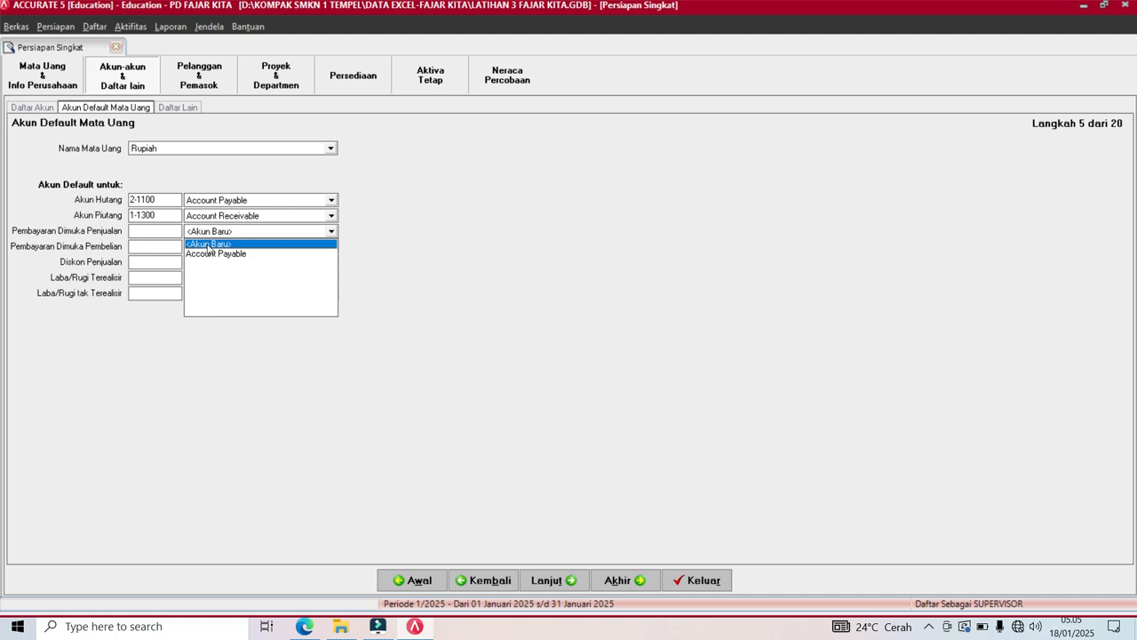
pyautogui.click(208, 258)
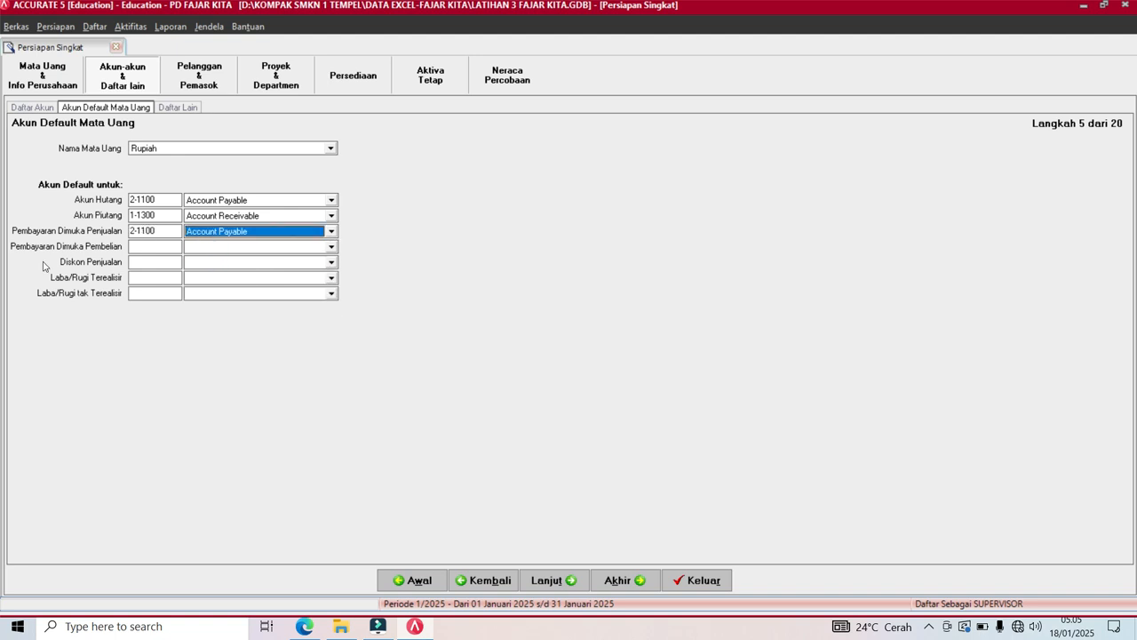
pyautogui.click(219, 248)
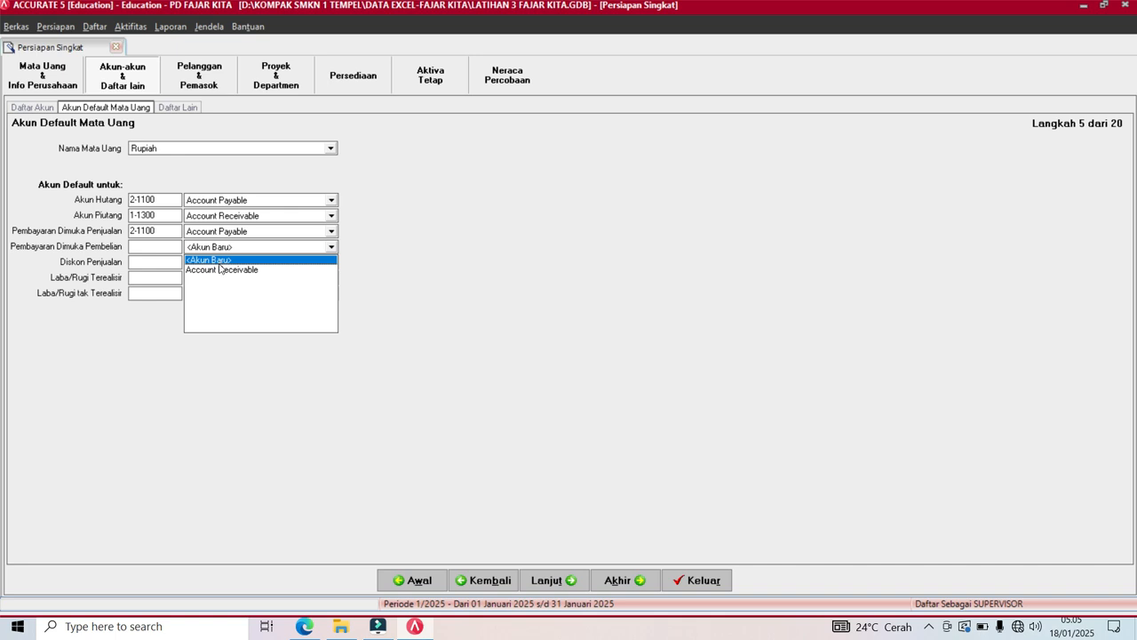
pyautogui.click(220, 270)
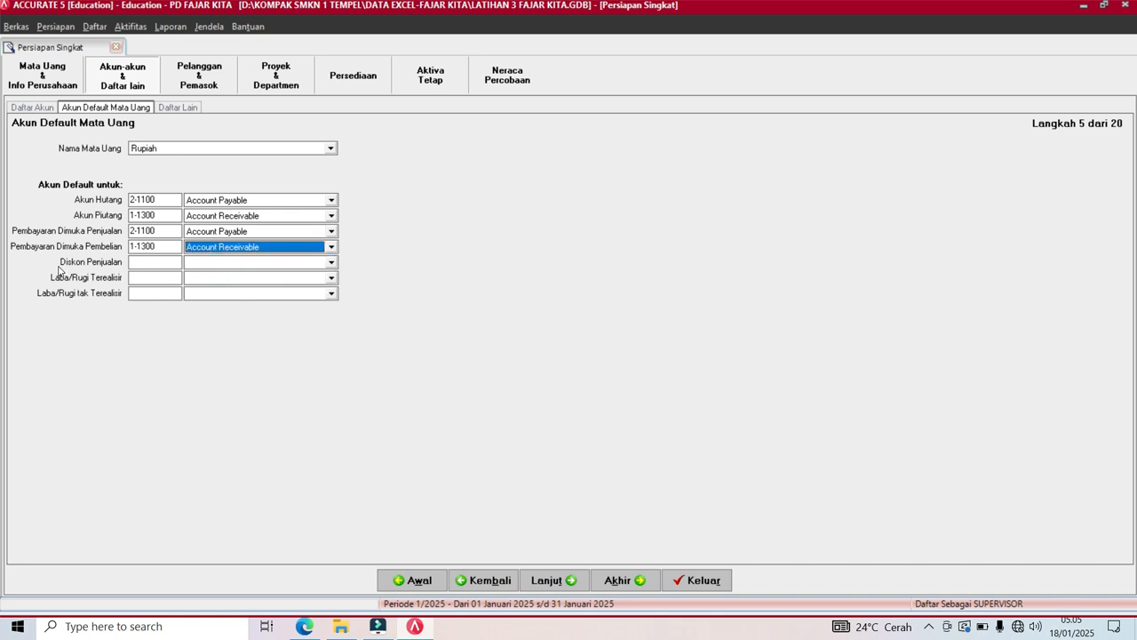
pyautogui.click(228, 267)
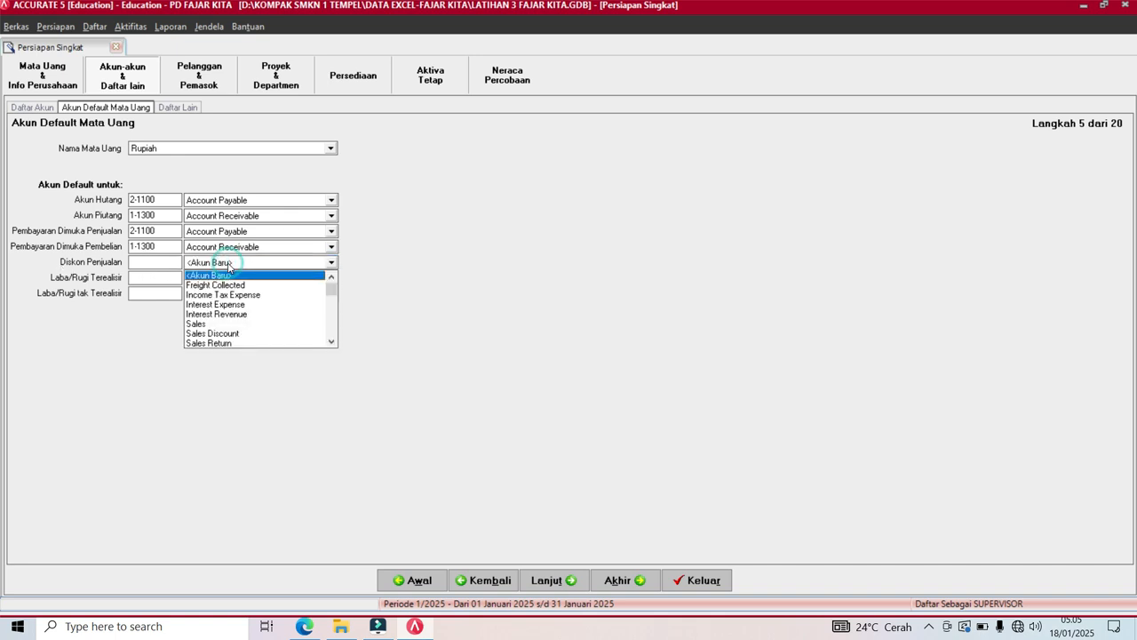
pyautogui.click(213, 333)
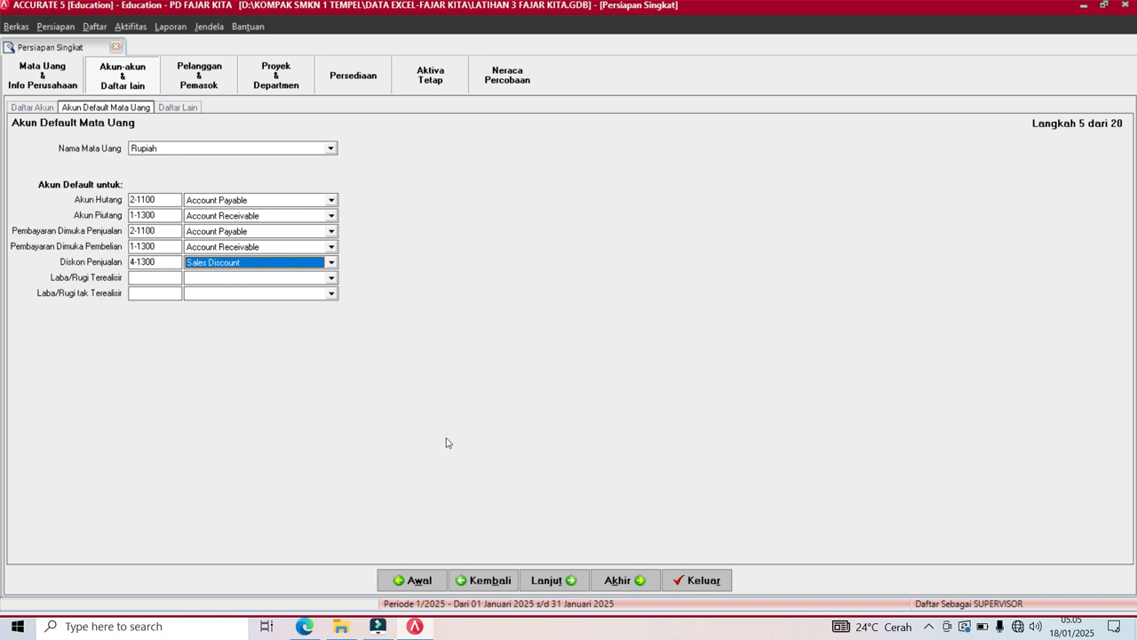
pyautogui.click(550, 583)
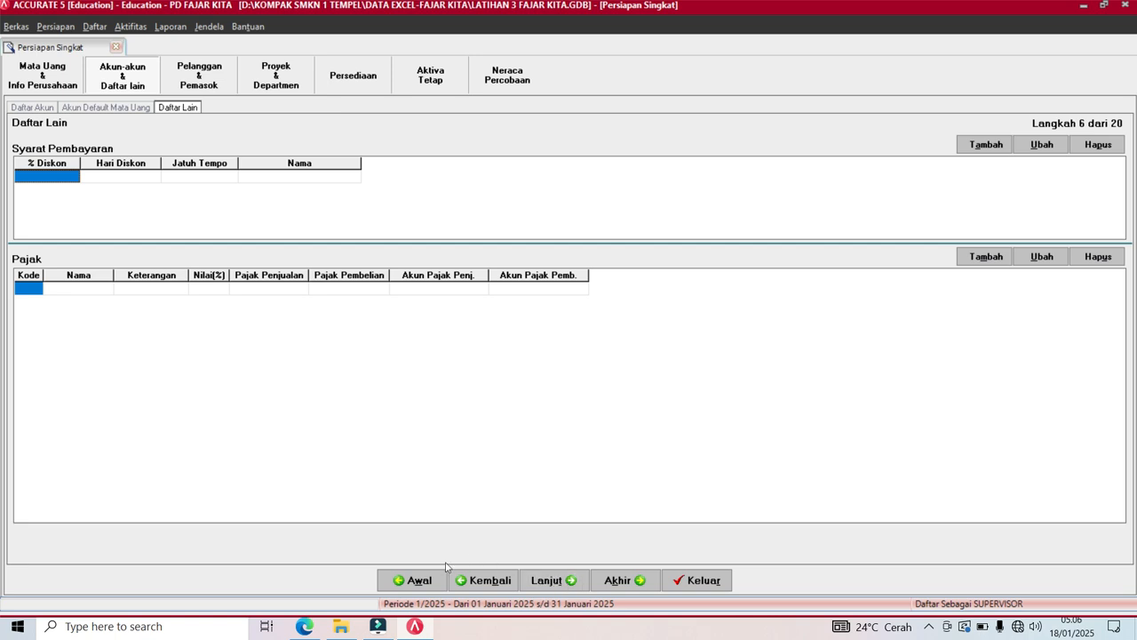
pyautogui.click(304, 628)
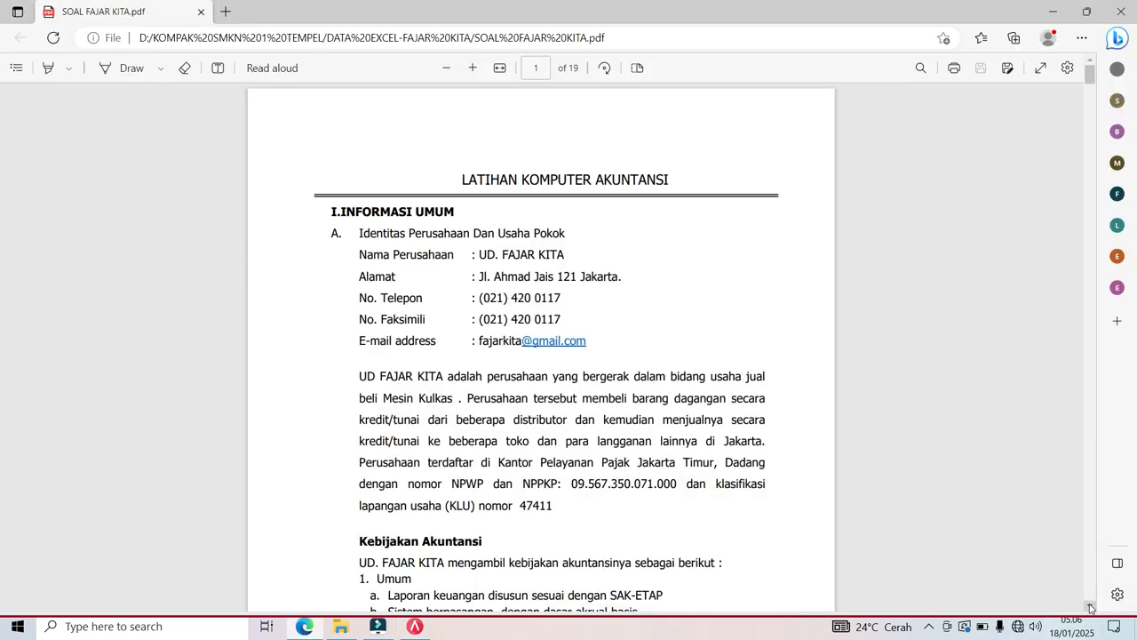
# Review the PDF's page-2 sales policy (2/10, N/30 terms, 11% PPN), then return to ACCURATE 5.
pyautogui.moveTo(1090, 606); pyautogui.dragTo(1091, 606)
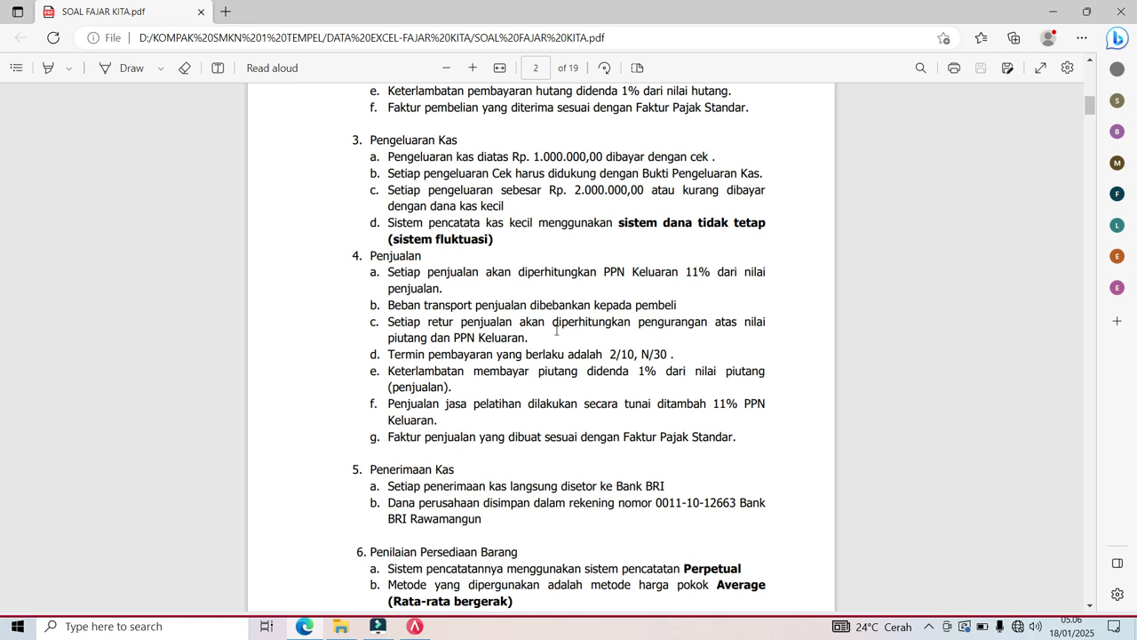
pyautogui.click(415, 630)
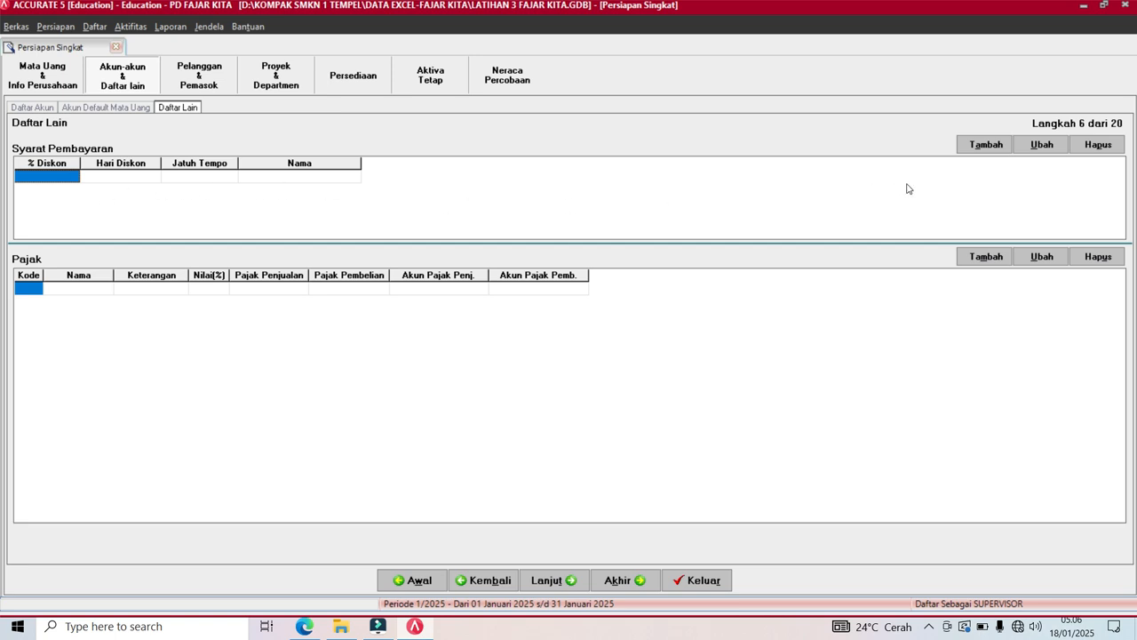
# Add a C.O.D payment term with 0 discount days, 0% discount and 0 due days.
pyautogui.click(1000, 152)
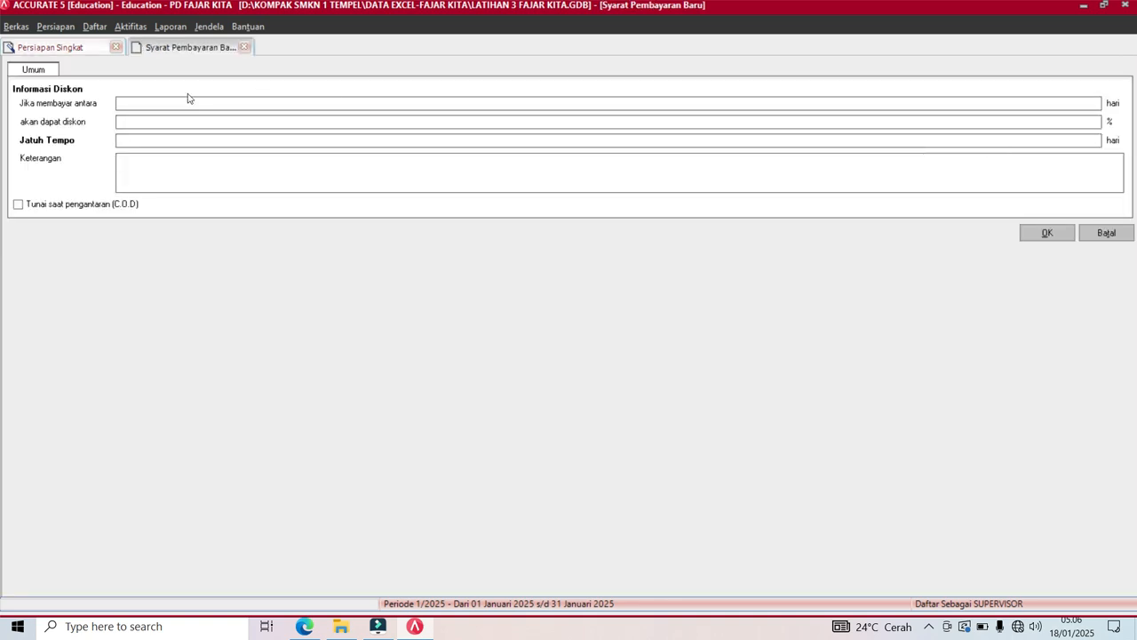
pyautogui.click(170, 101)
pyautogui.write('0')
pyautogui.click(130, 121)
pyautogui.write('0')
pyautogui.click(131, 138)
pyautogui.click(124, 159)
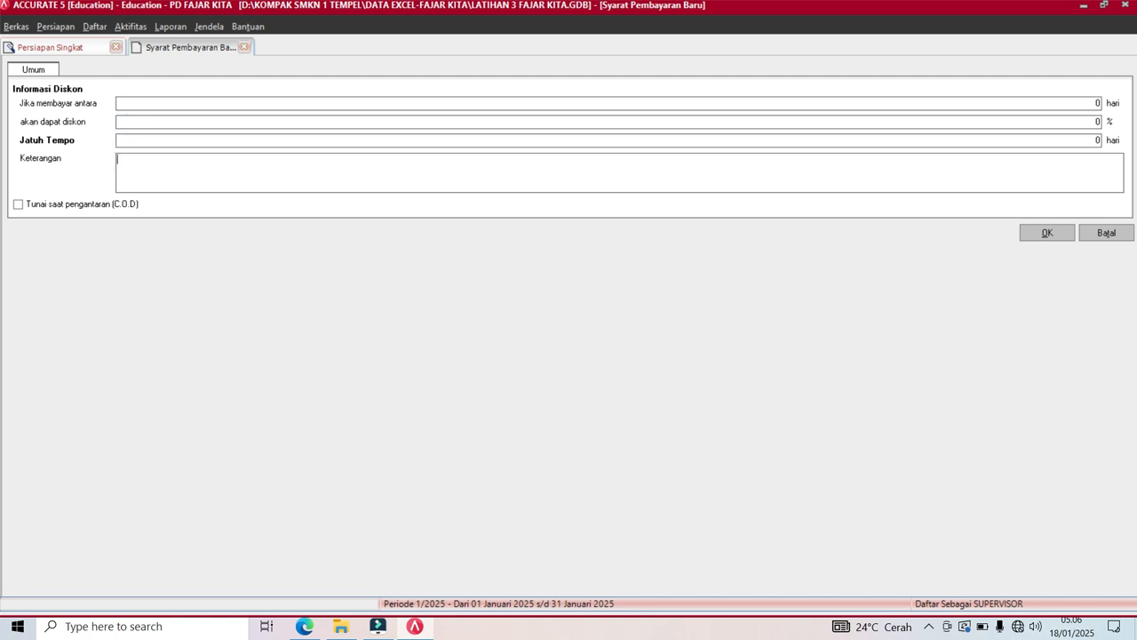
pyautogui.click(17, 205)
pyautogui.click(1044, 237)
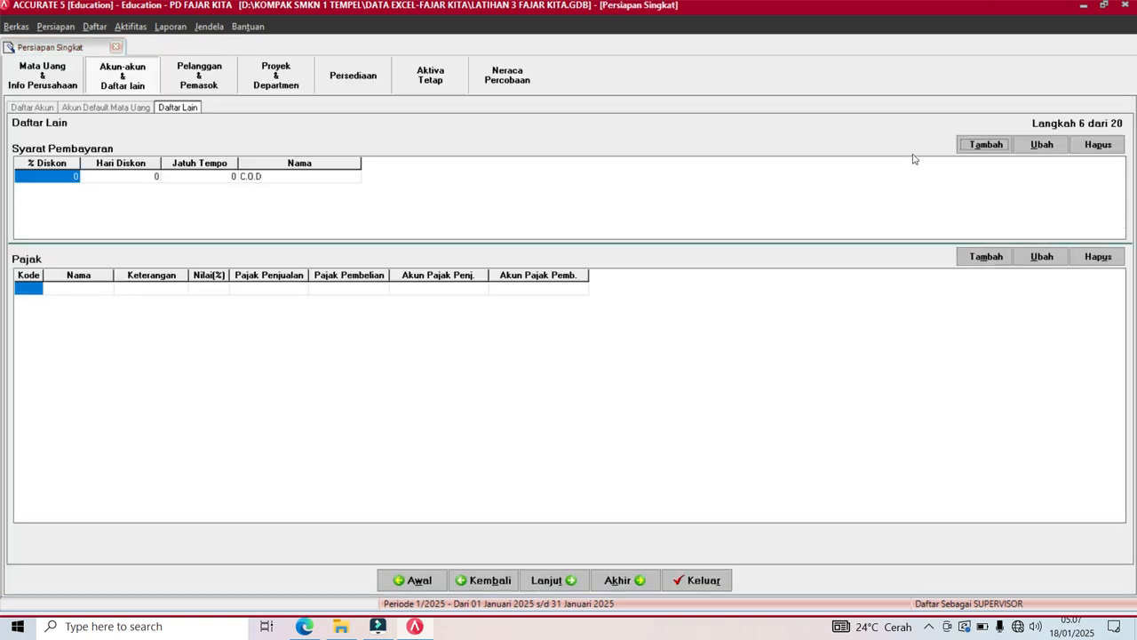
# Create payment term 2/10 n/30: 10 discount days, 2% discount, due in 30 days.
pyautogui.click(985, 145)
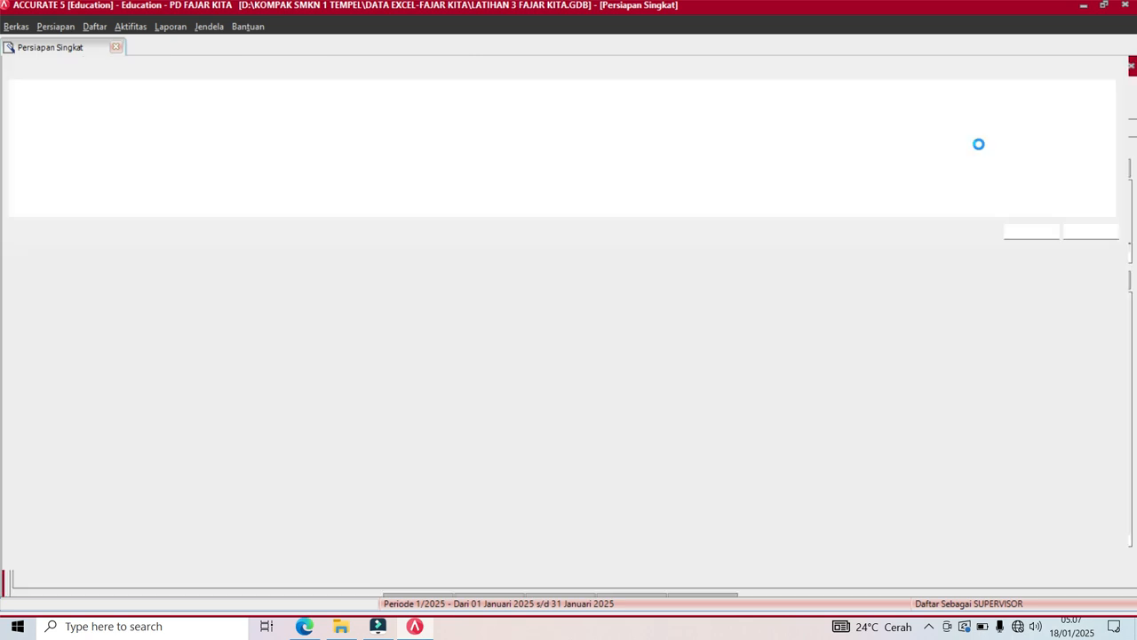
pyautogui.click(152, 103)
pyautogui.write('10')
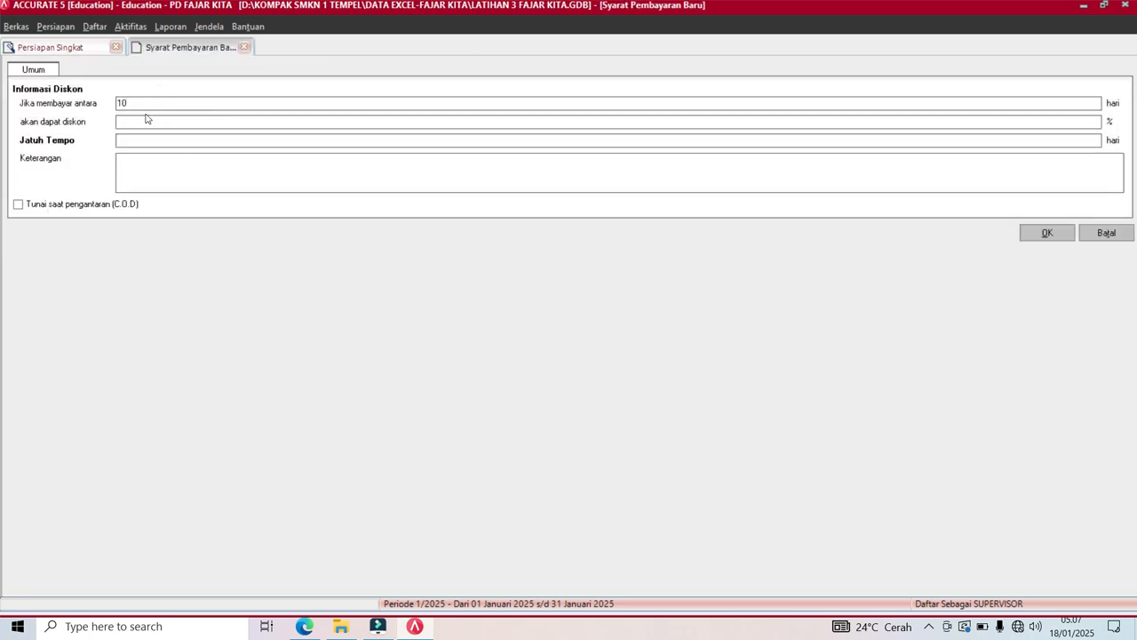
pyautogui.click(140, 119)
pyautogui.write('2')
pyautogui.click(140, 138)
pyautogui.write('30')
pyautogui.click(1034, 238)
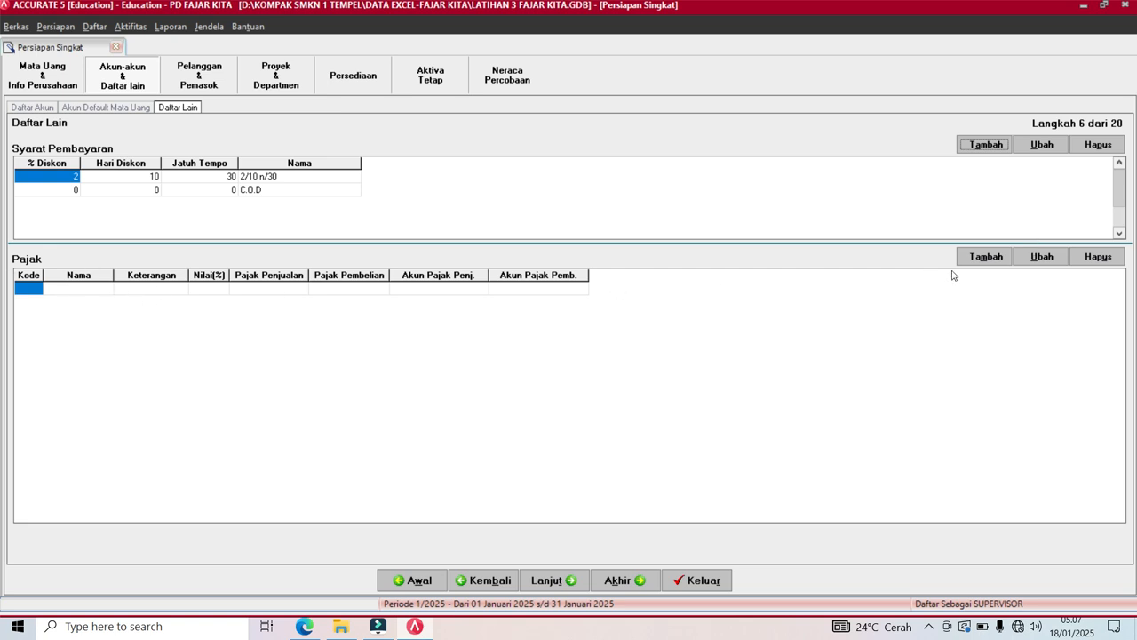
pyautogui.click(983, 255)
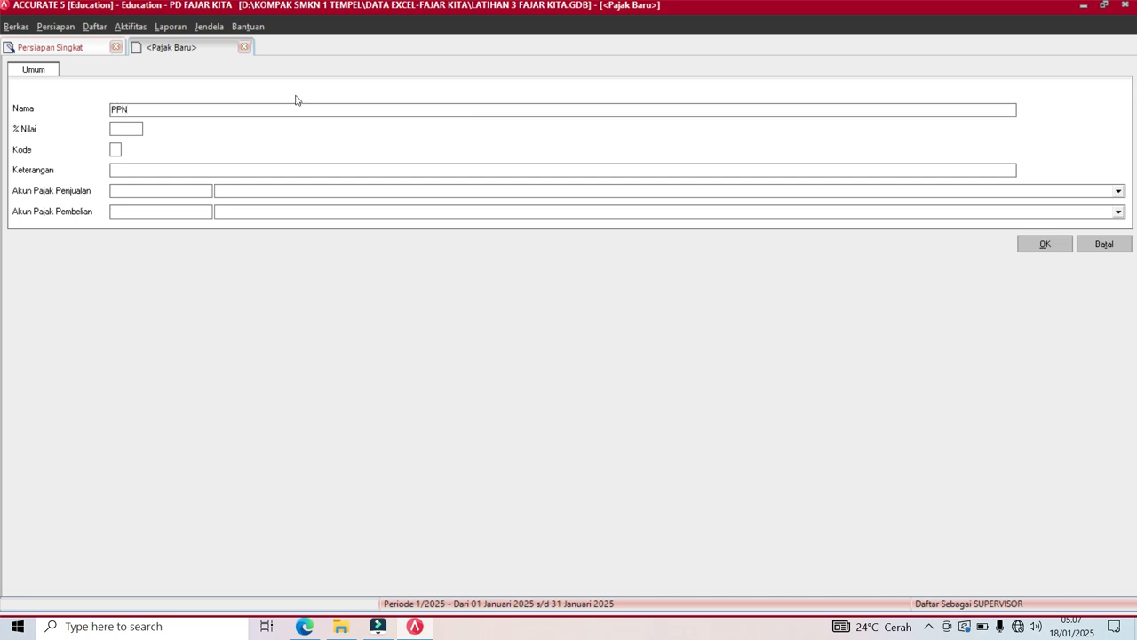
# Enter the PPN tax rate 11%, code T and description 'Pajak'.
pyautogui.click(125, 127)
pyautogui.write('11')
pyautogui.click(116, 151)
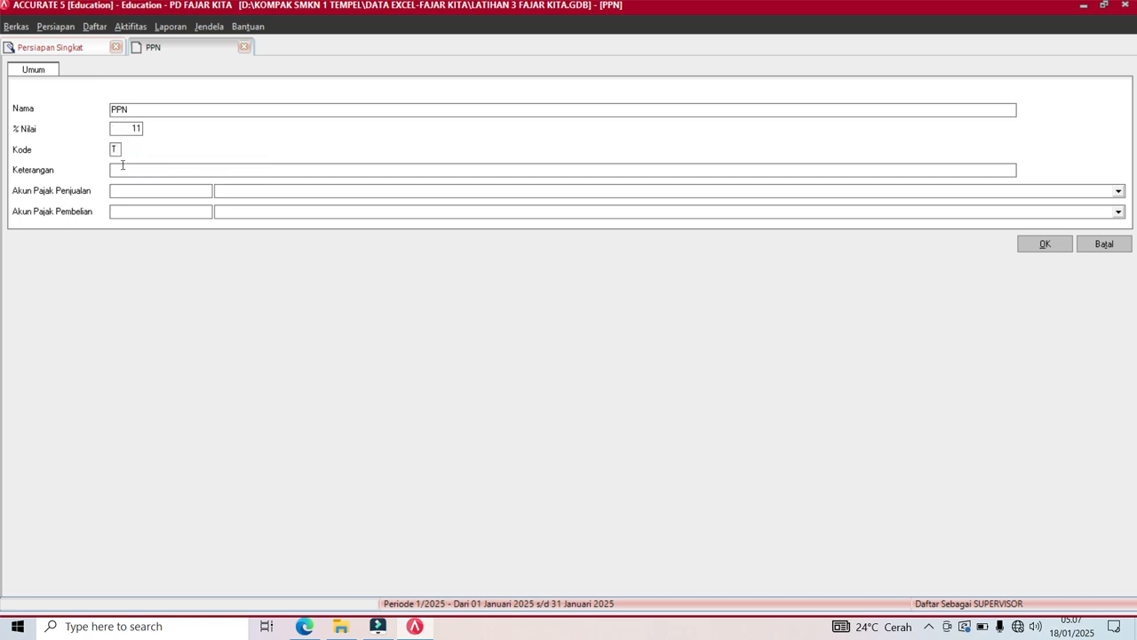
pyautogui.click(124, 168)
pyautogui.write('Pajak Pertambahan Nilai')
# Post sales tax to PPN Outcome and purchase tax to PPN Income, then save the tax.
pyautogui.click(260, 192)
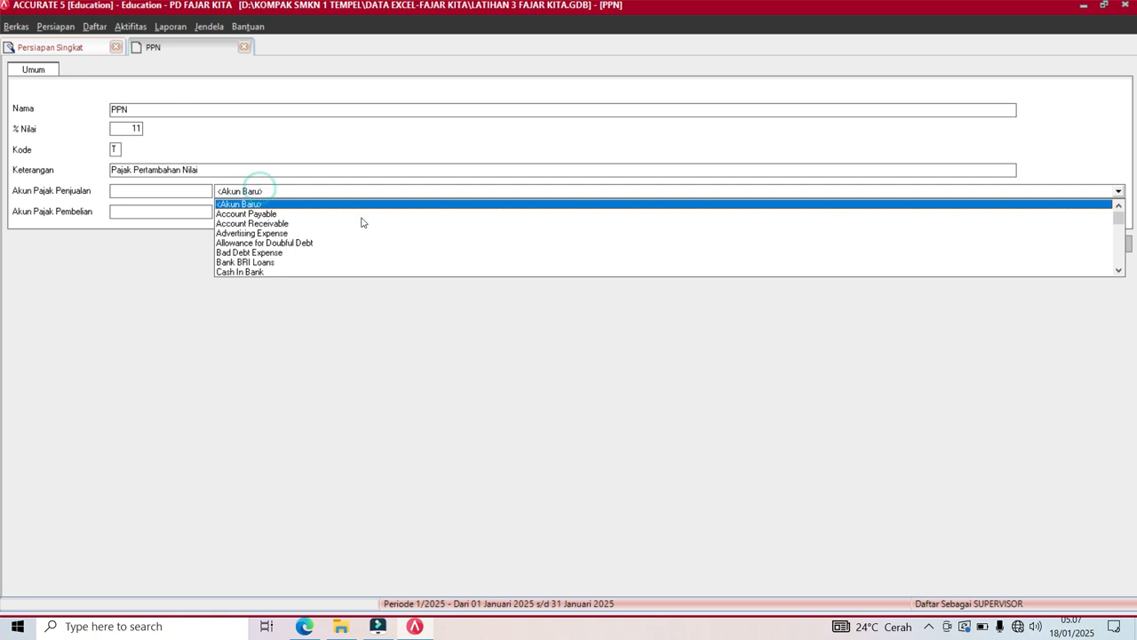
pyautogui.click(1118, 271)
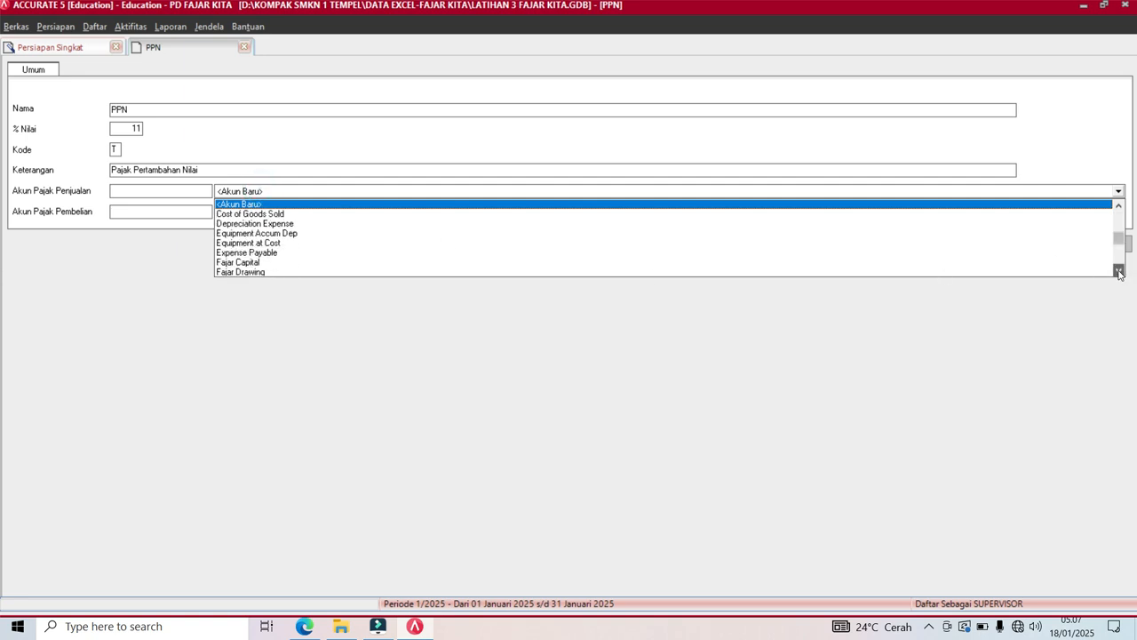
pyautogui.moveTo(1118, 271); pyautogui.dragTo(1118, 269)
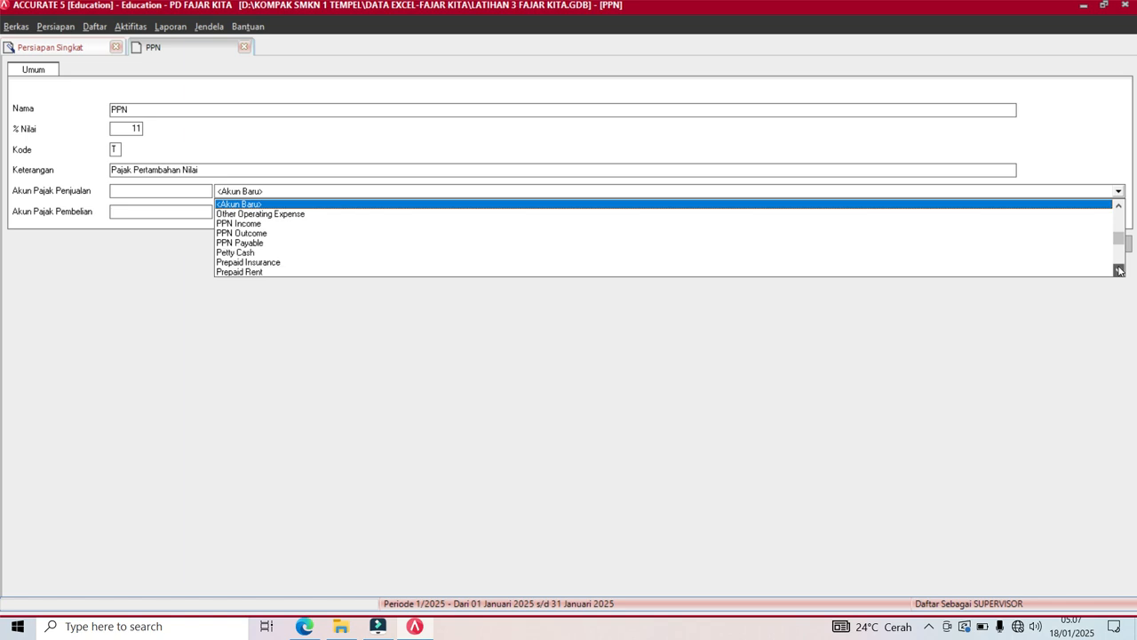
pyautogui.click(237, 234)
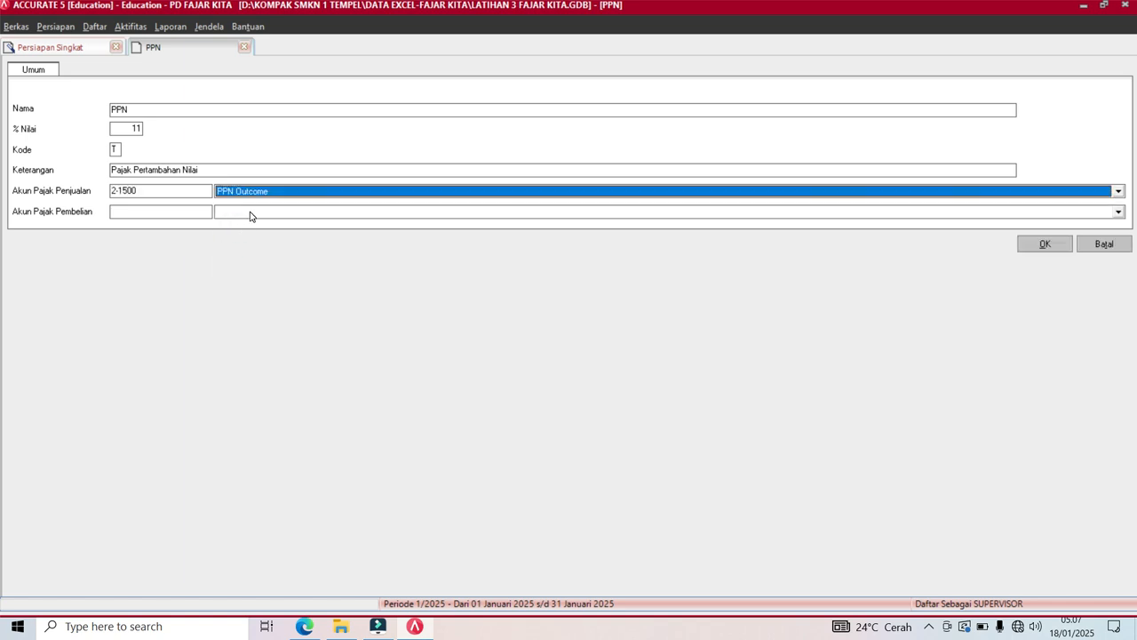
pyautogui.click(250, 213)
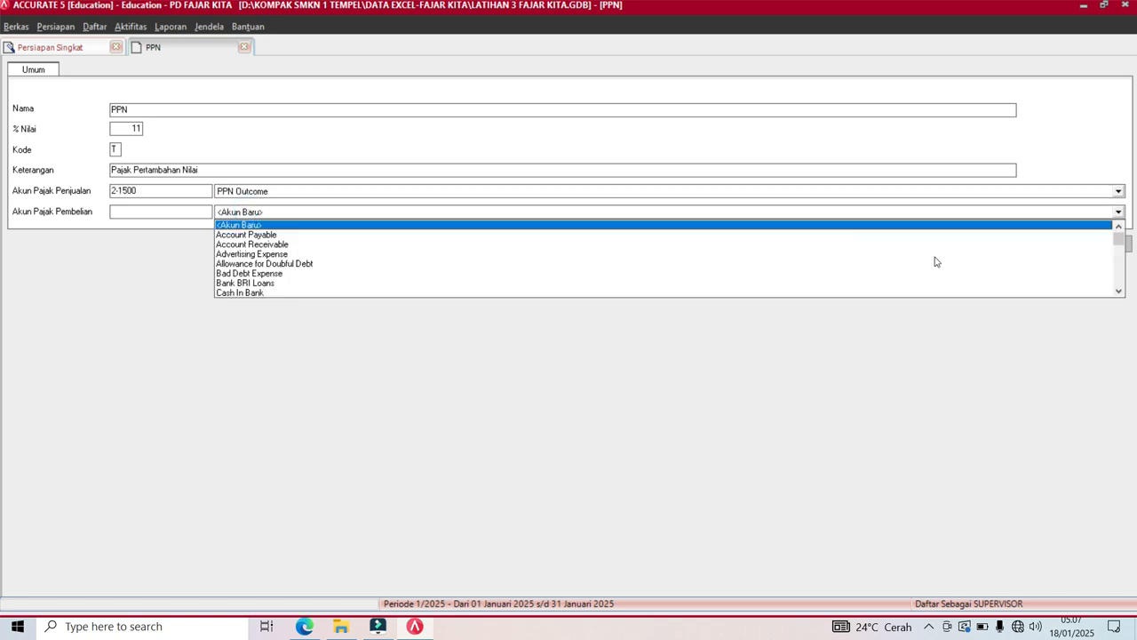
pyautogui.click(1135, 244)
pyautogui.click(1120, 212)
pyautogui.press('Down')
pyautogui.press('Down')
pyautogui.press('Down')
pyautogui.press('Down')
pyautogui.press('Down')
pyautogui.press('Down')
pyautogui.press('Down')
pyautogui.press('Down')
pyautogui.press('Down')
pyautogui.press('Down')
pyautogui.press('Down')
pyautogui.press('Down')
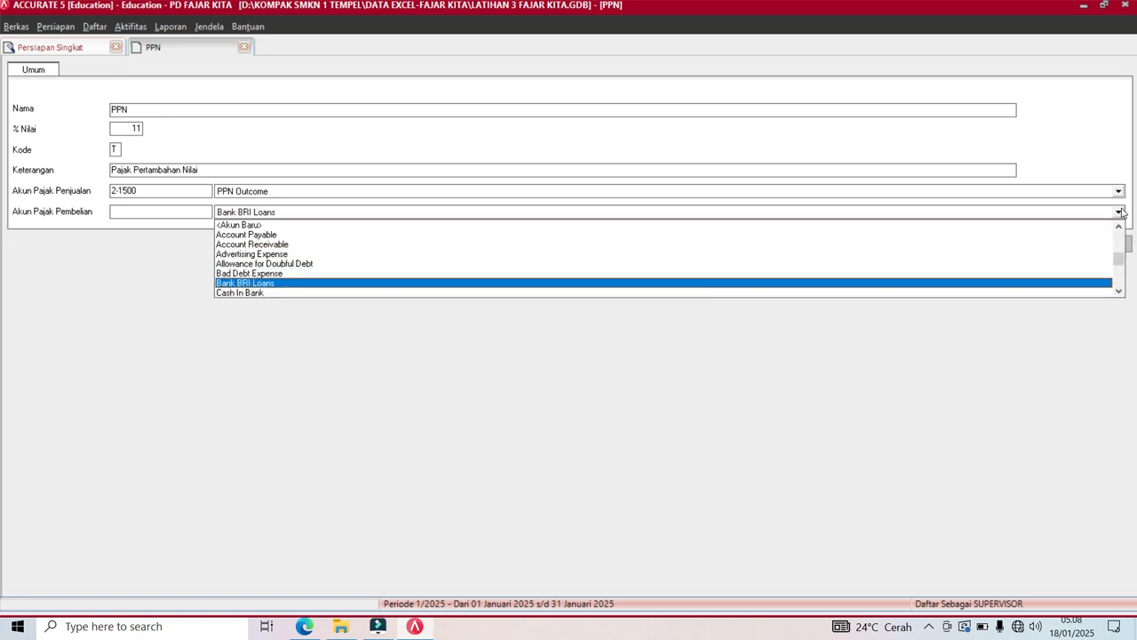
pyautogui.press('Down')
pyautogui.press('Down')
pyautogui.press('Down')
pyautogui.press('Down')
pyautogui.press('Down')
pyautogui.press('Down')
pyautogui.press('Down')
pyautogui.press('Down')
pyautogui.press('Down')
pyautogui.press('Down')
pyautogui.press('Down')
pyautogui.press('Down')
pyautogui.press('Down')
pyautogui.press('Down')
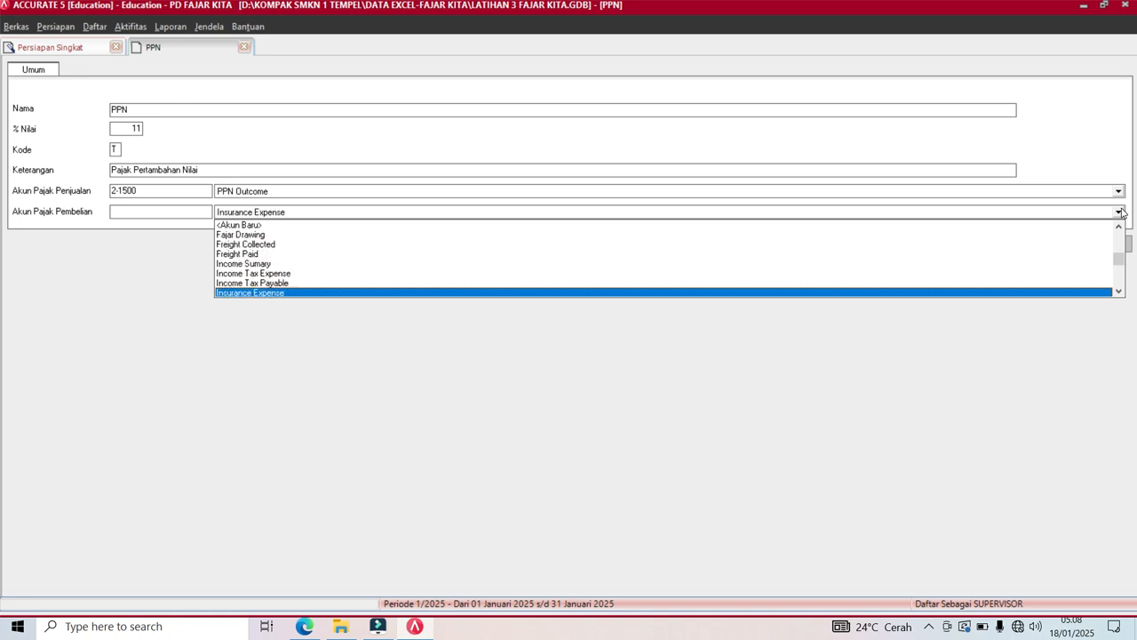
pyautogui.press('Up')
pyautogui.press('Return')
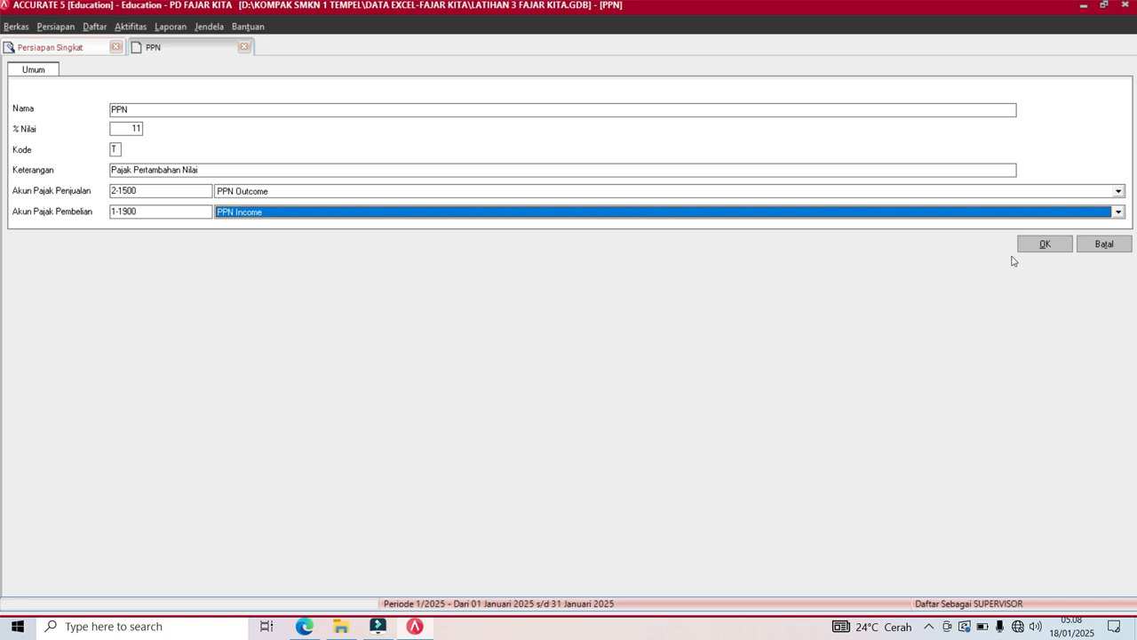
pyautogui.click(1050, 246)
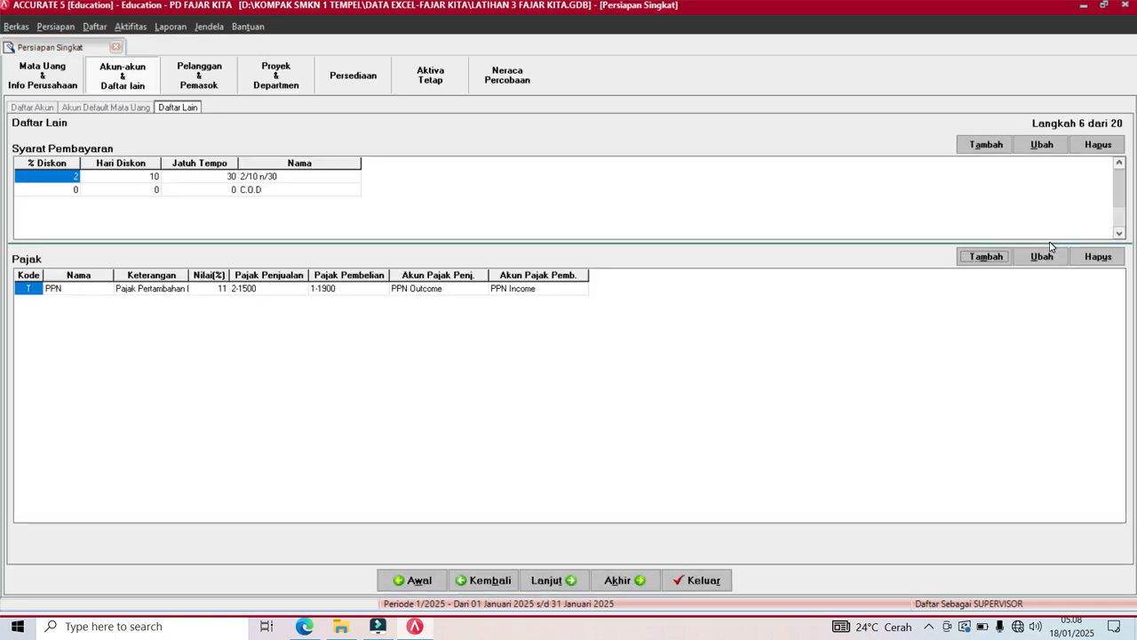
# Move past step 7's Umum customer type to step 8, the empty Pelanggan list.
pyautogui.click(544, 583)
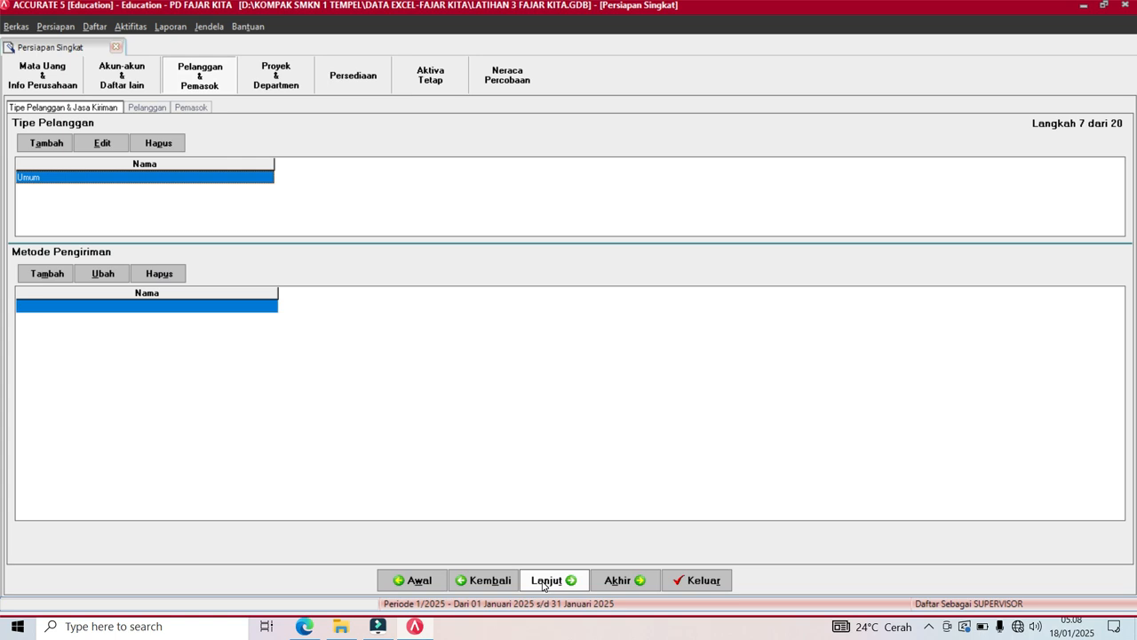
pyautogui.click(544, 581)
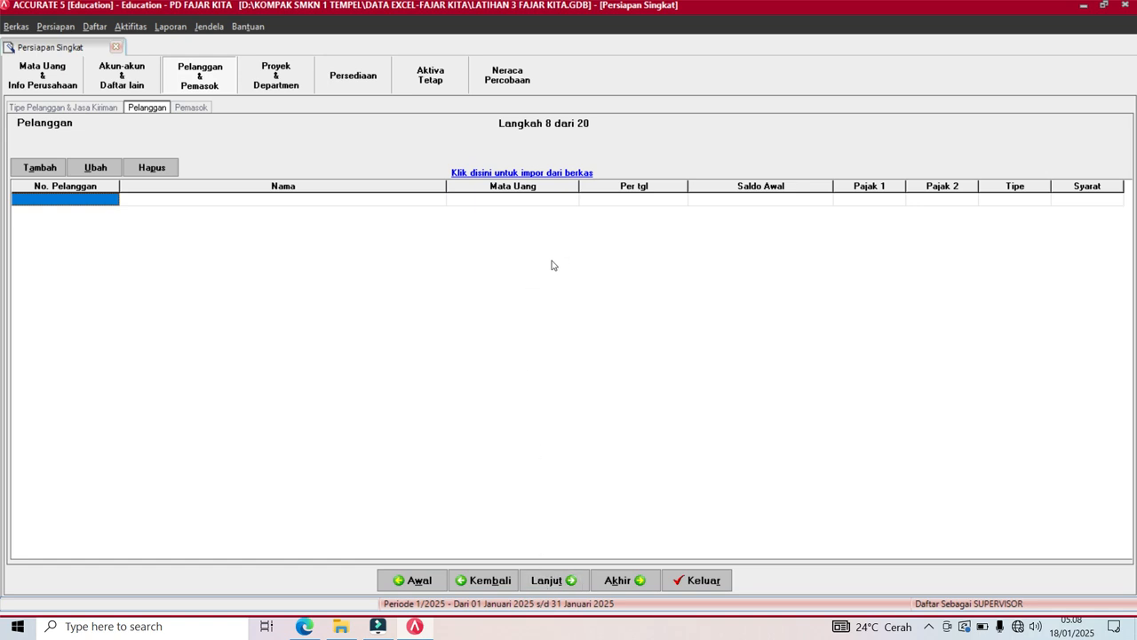
# Import Excel file 2-daftar-customer - fajar kita -2024.xls and load its five customer rows.
pyautogui.click(528, 176)
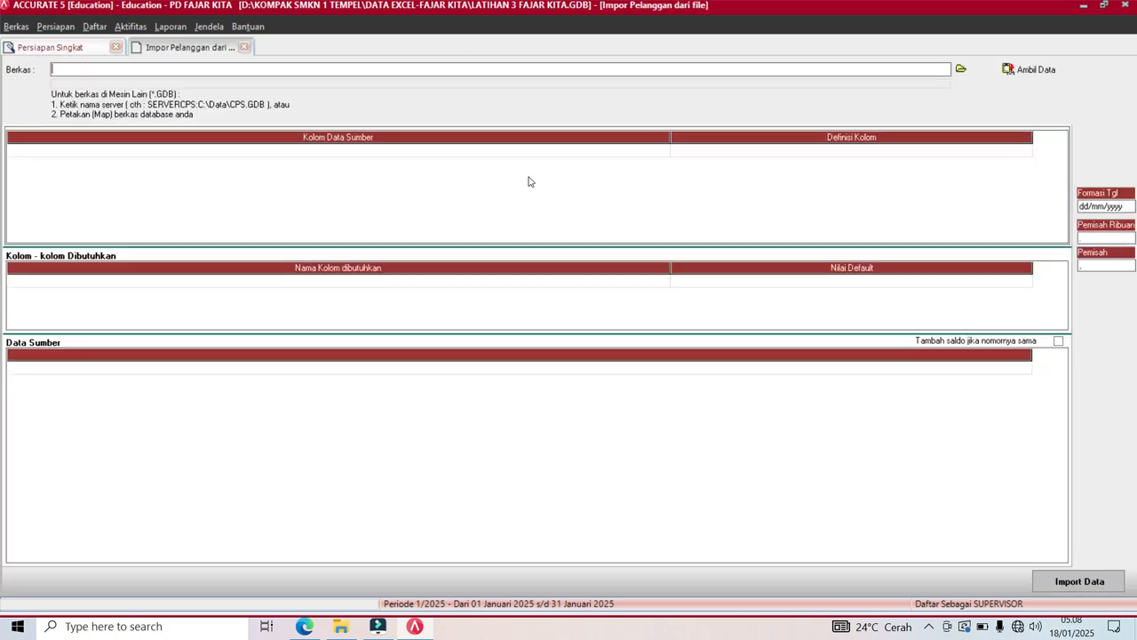
pyautogui.click(961, 69)
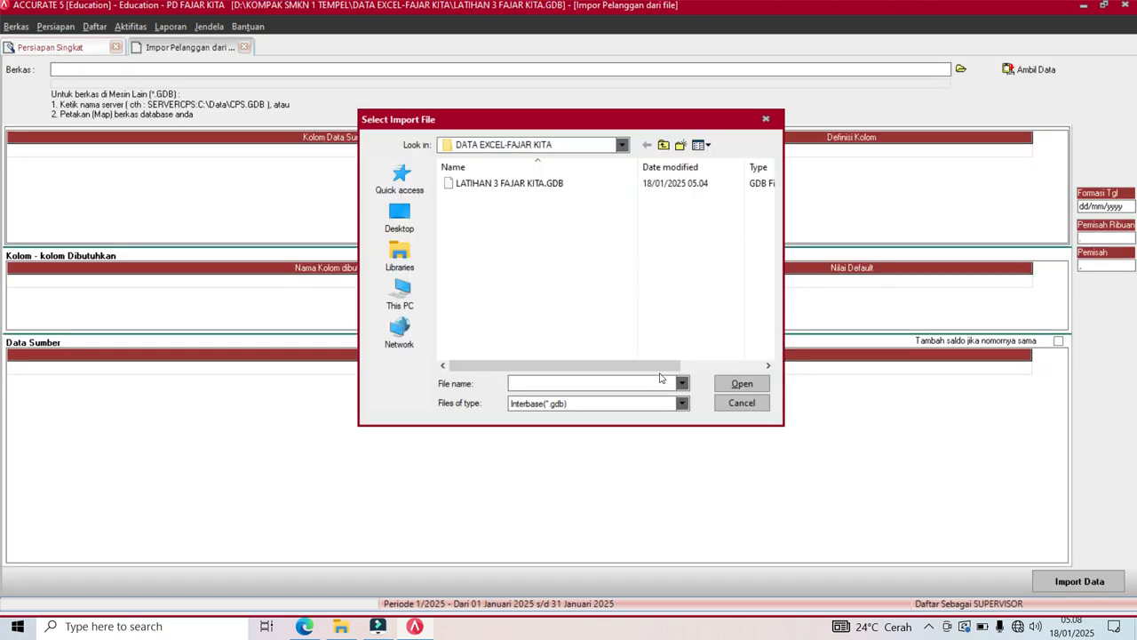
pyautogui.click(683, 404)
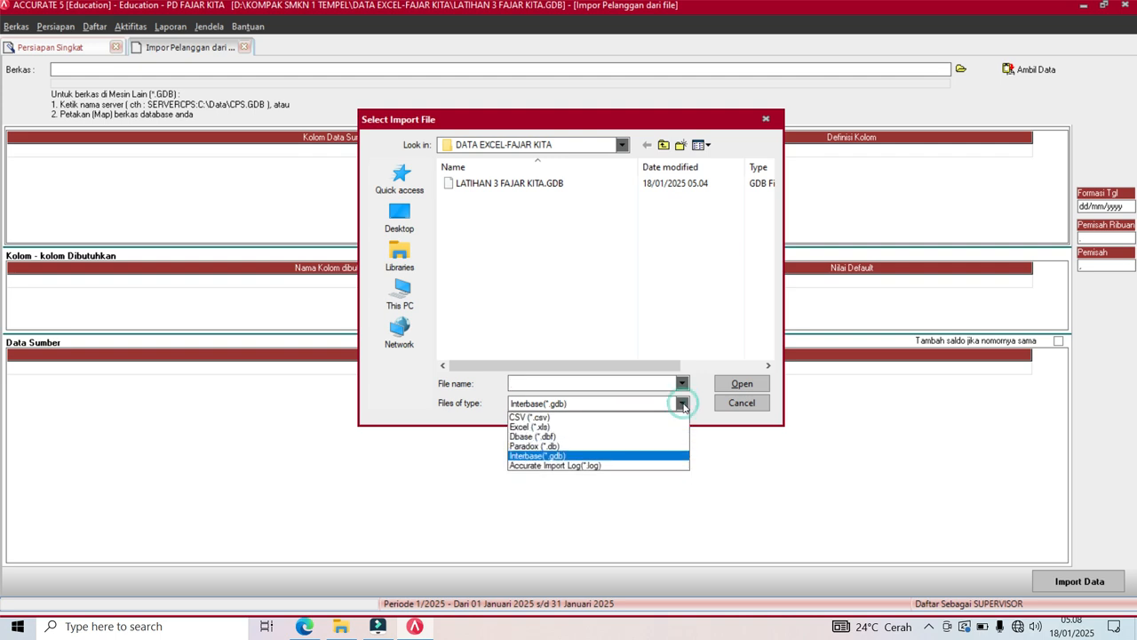
pyautogui.click(621, 427)
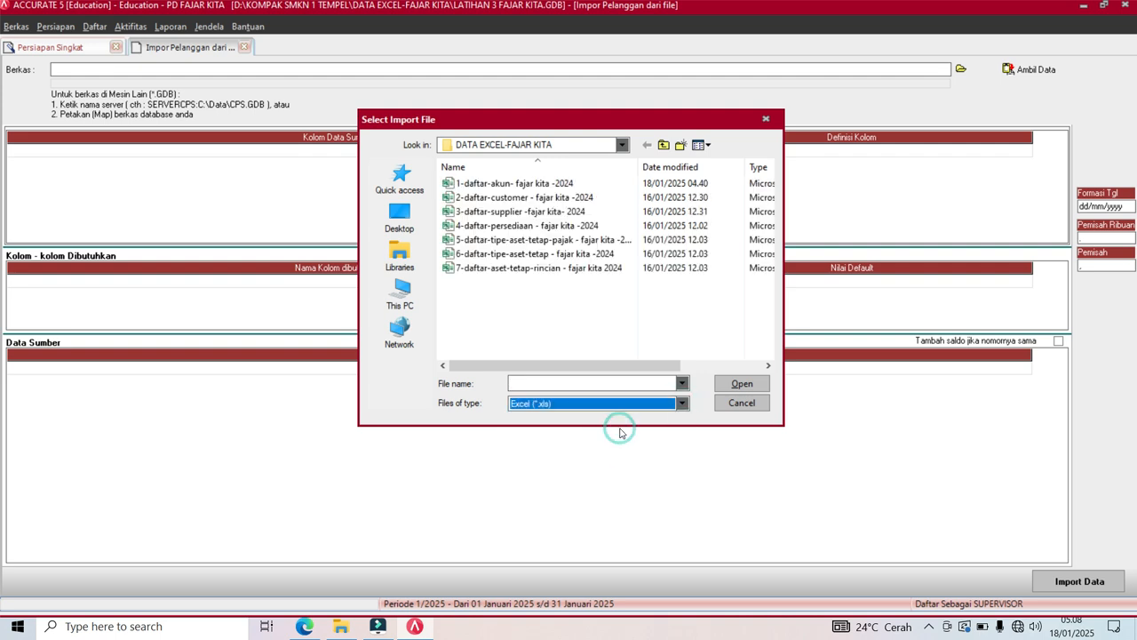
pyautogui.click(526, 197)
pyautogui.click(741, 382)
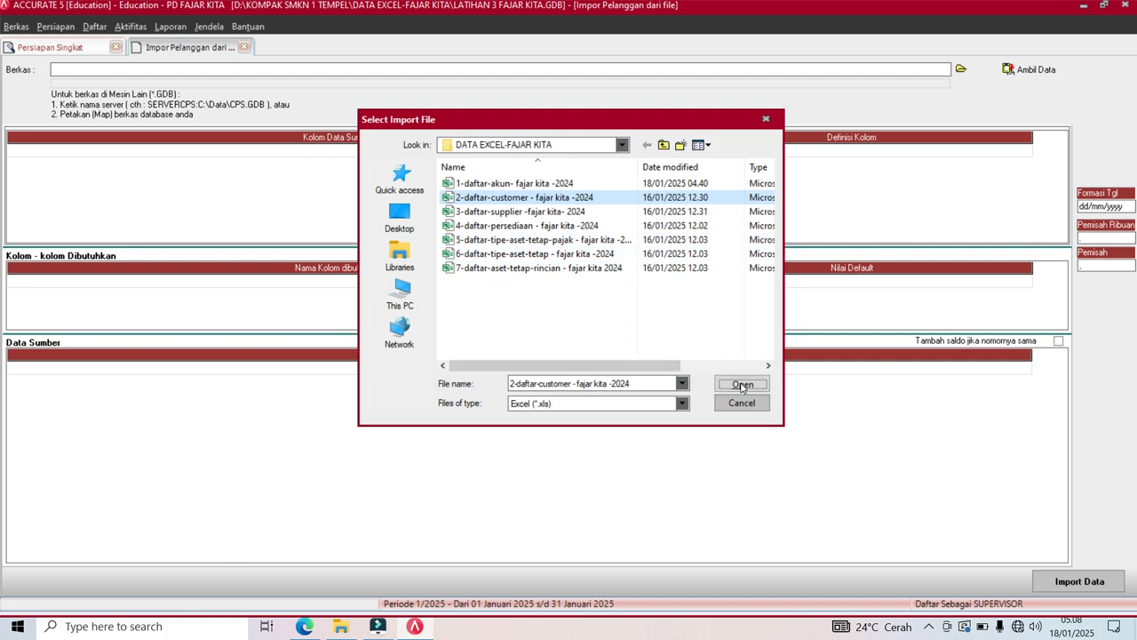
pyautogui.click(1027, 71)
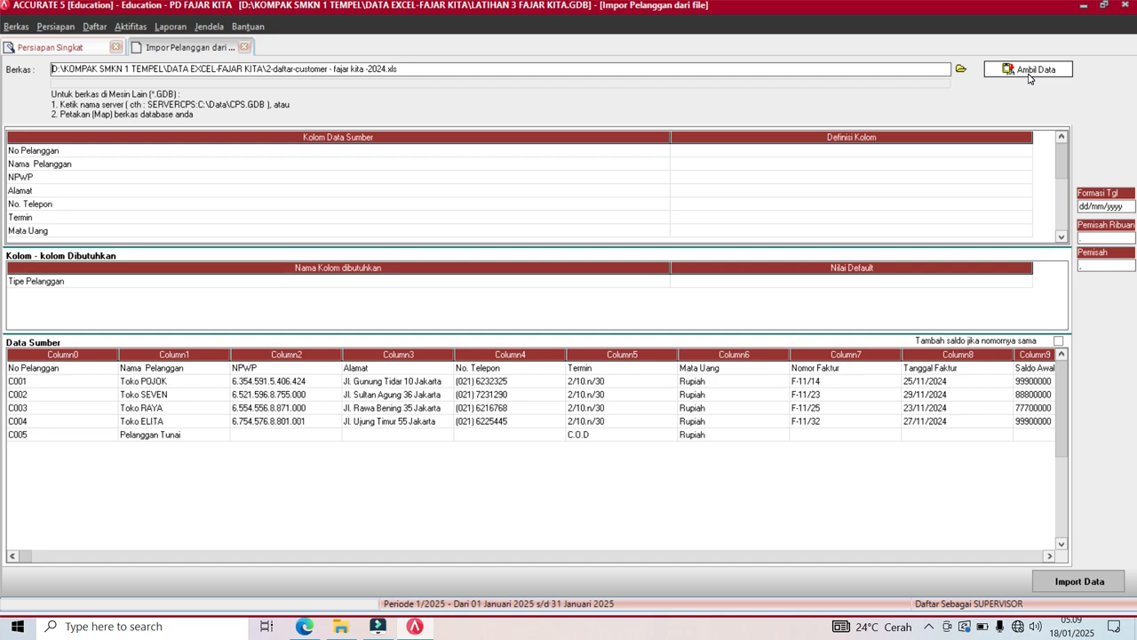
# Delete the column-title row from the source data and narrow the mapping grid.
pyautogui.rightClick(517, 370)
pyautogui.click(546, 394)
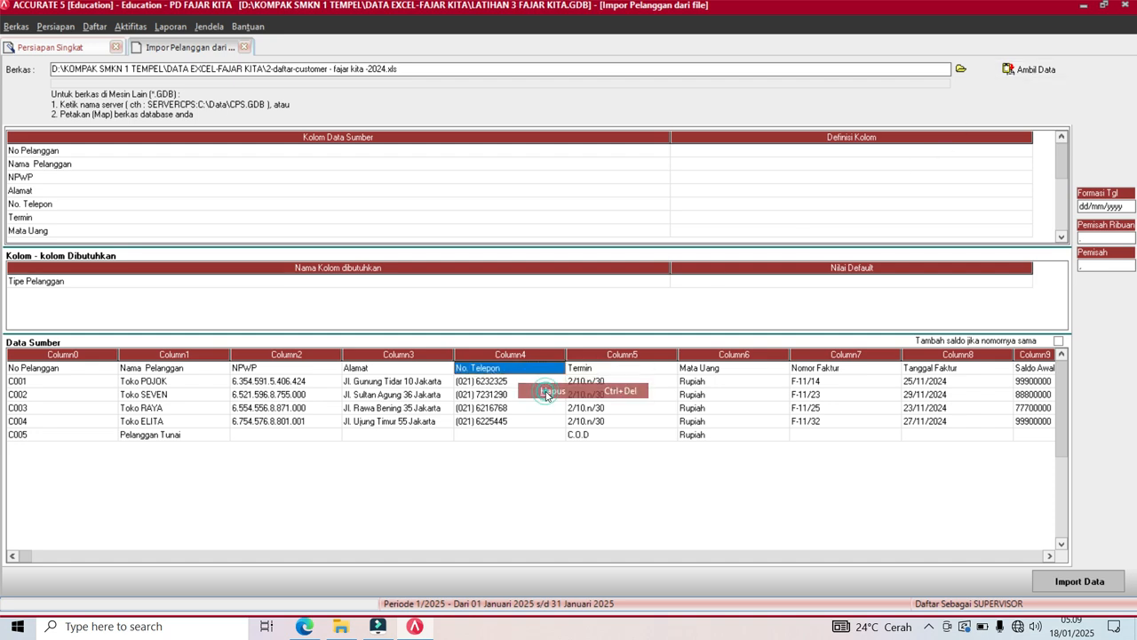
pyautogui.click(543, 352)
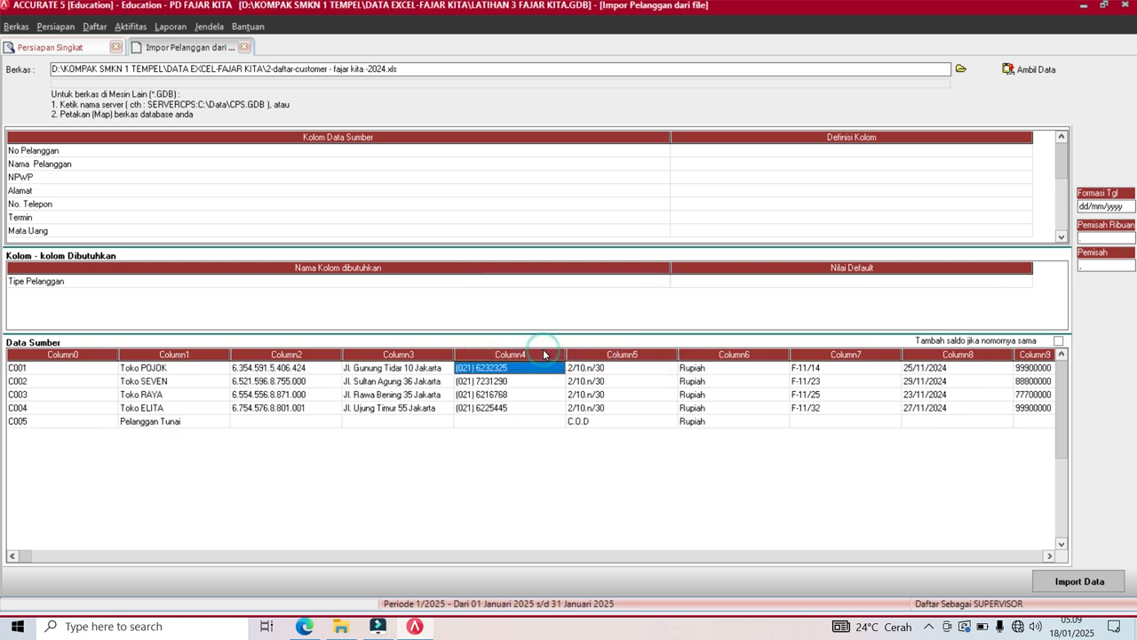
pyautogui.moveTo(670, 136); pyautogui.dragTo(87, 175)
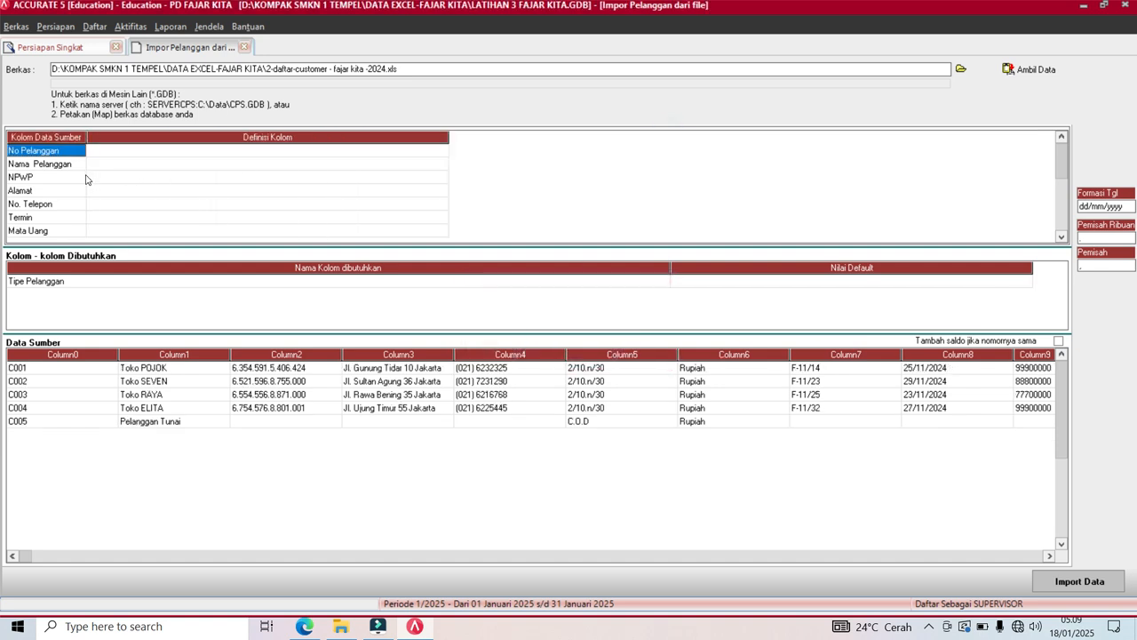
pyautogui.moveTo(449, 138); pyautogui.dragTo(229, 153)
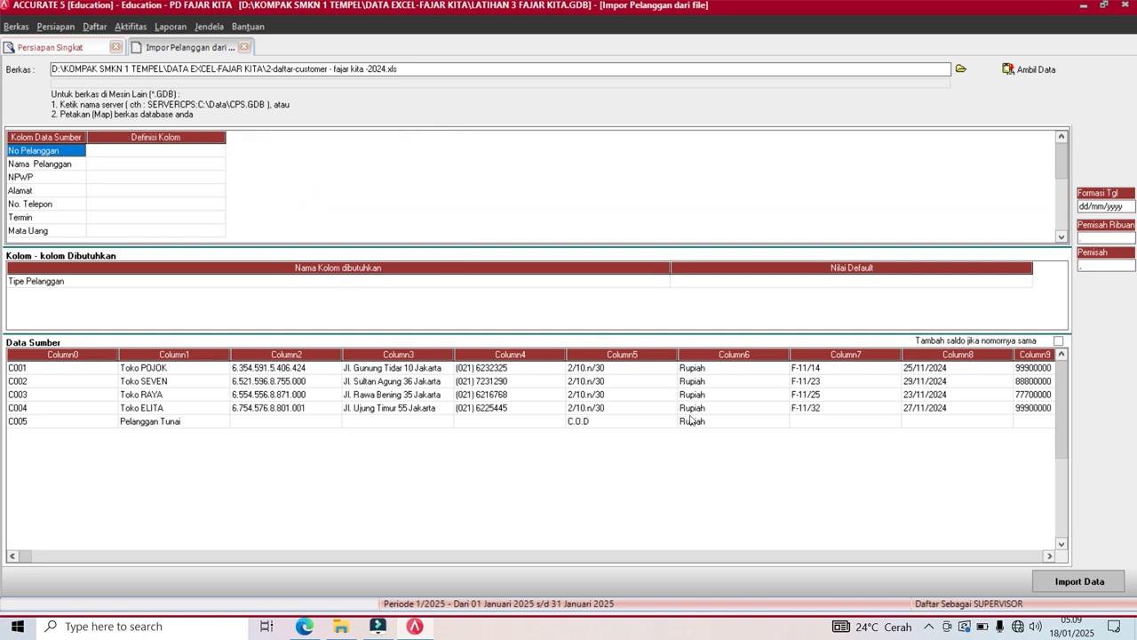
pyautogui.click(933, 631)
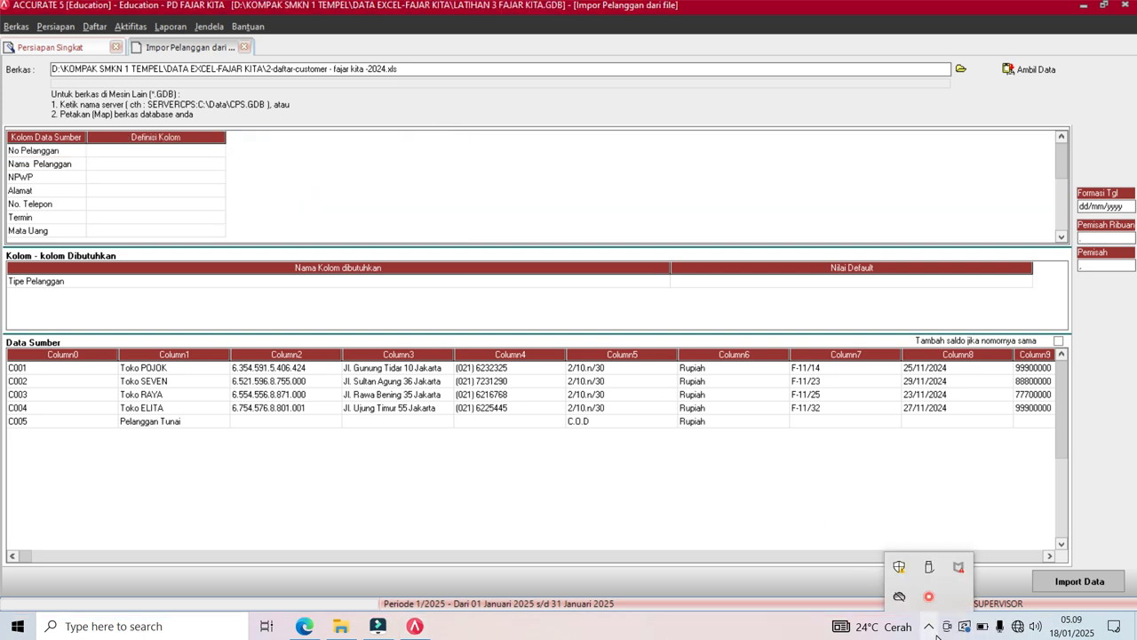
pyautogui.click(938, 637)
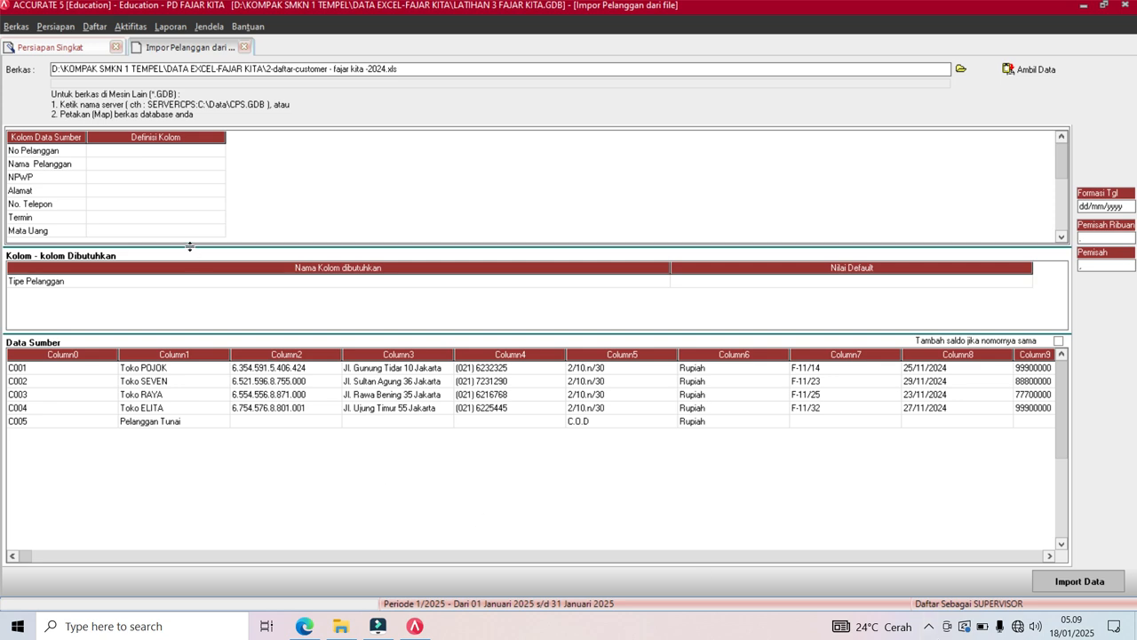
# Map No Pelanggan, Nama Pelanggan and NPWP to No. Pelanggan, Nama Pelanggan and Nomor Pajak.
pyautogui.click(218, 150)
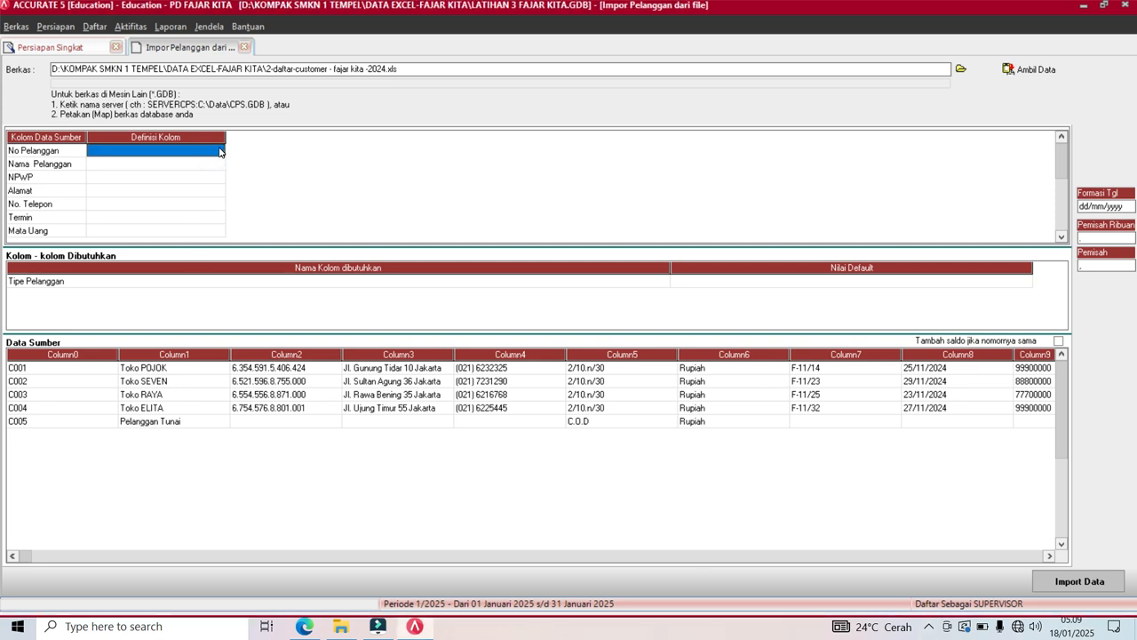
pyautogui.click(218, 151)
pyautogui.click(218, 150)
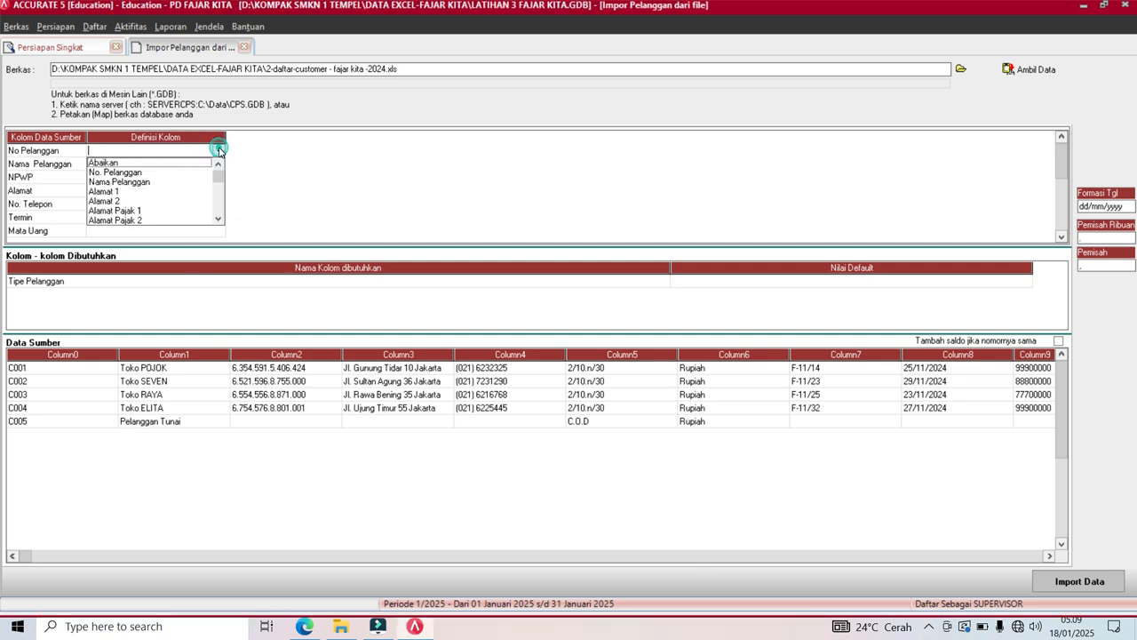
pyautogui.click(128, 175)
pyautogui.click(140, 164)
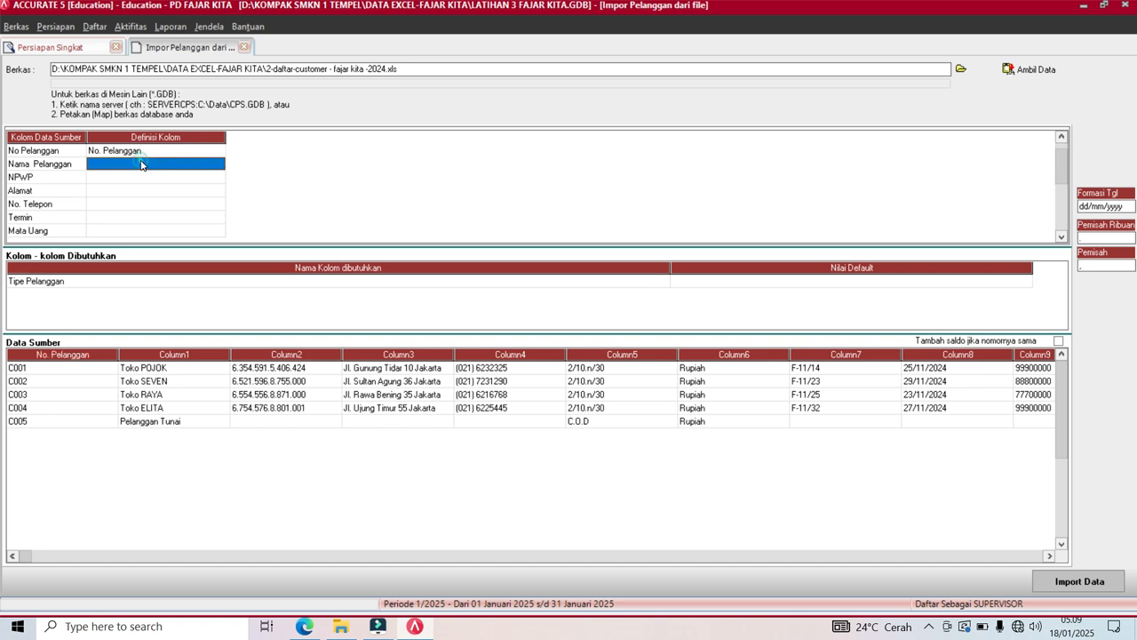
pyautogui.click(219, 166)
pyautogui.click(219, 166)
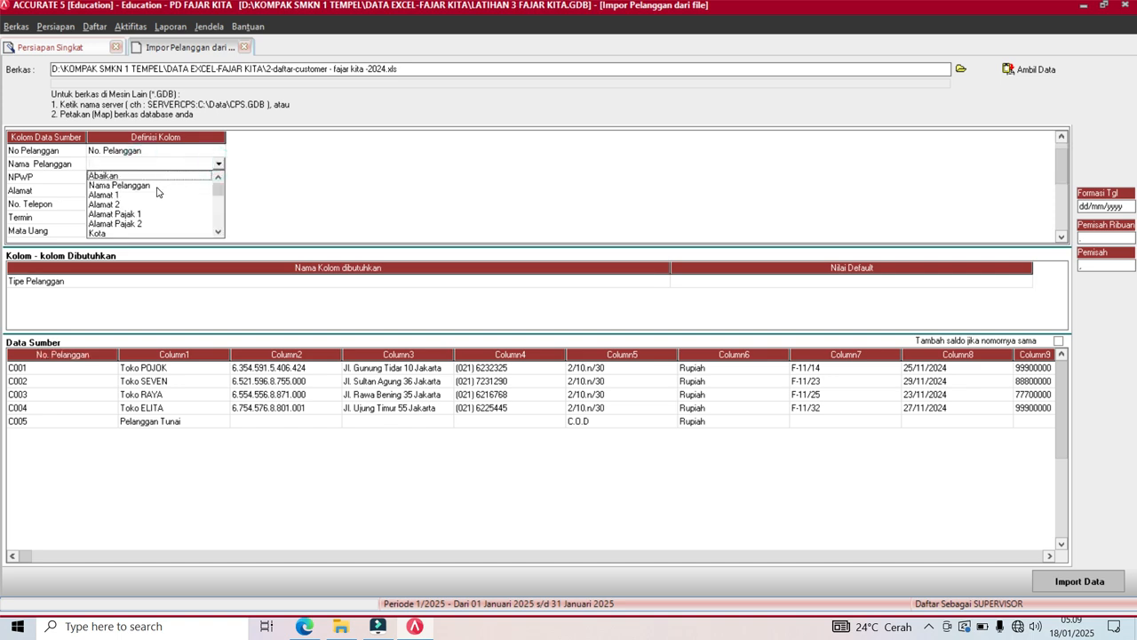
pyautogui.click(157, 186)
pyautogui.click(162, 178)
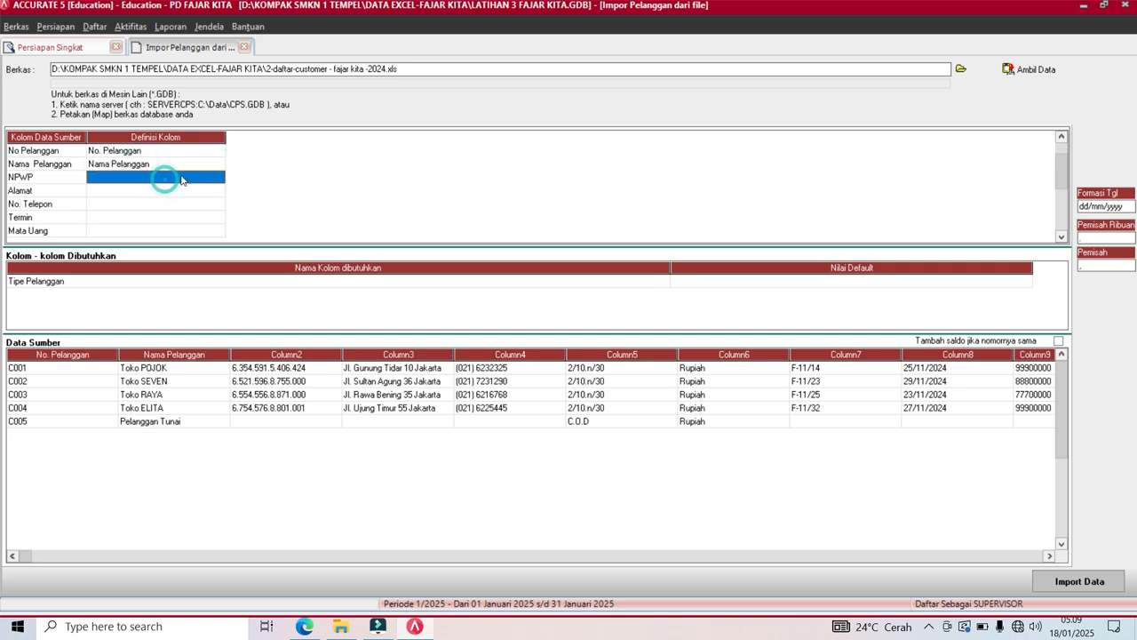
pyautogui.click(220, 178)
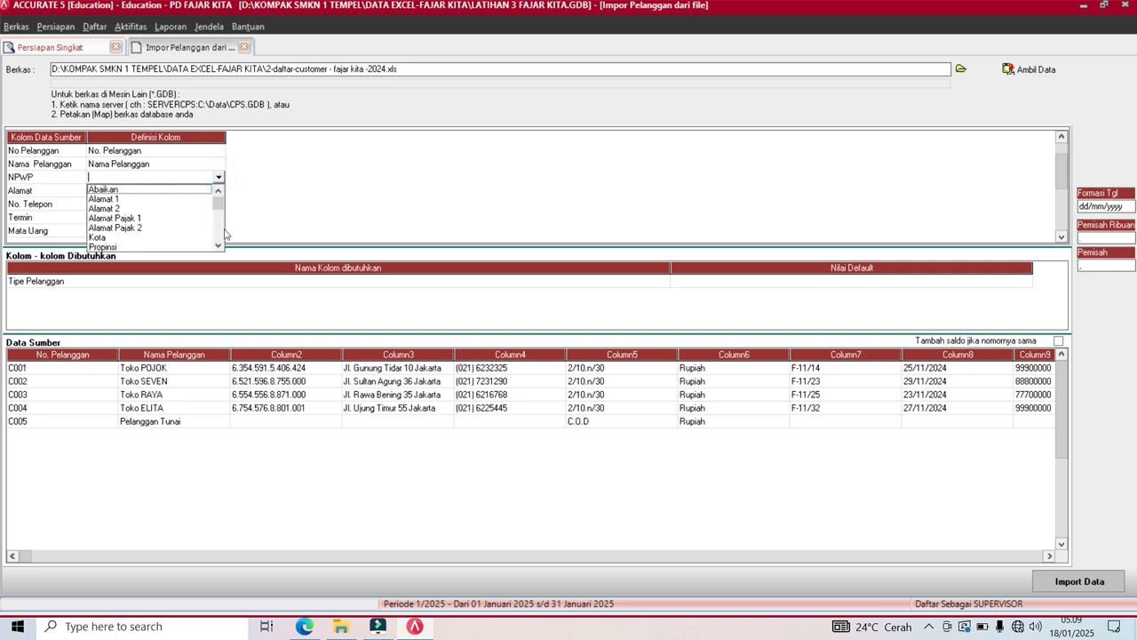
pyautogui.click(219, 248)
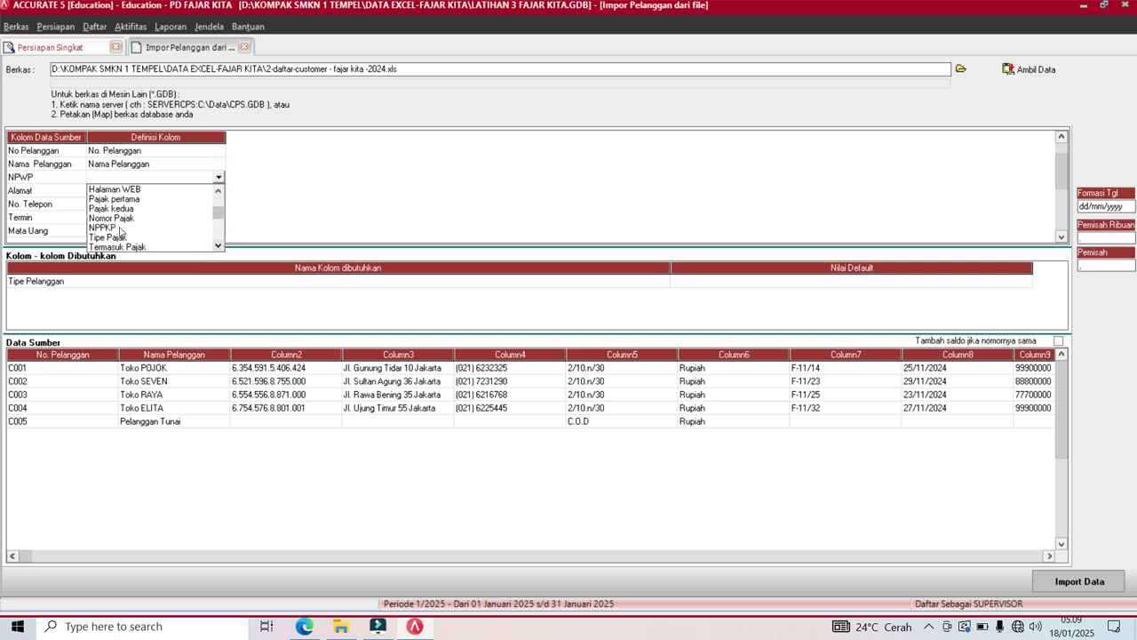
pyautogui.click(112, 218)
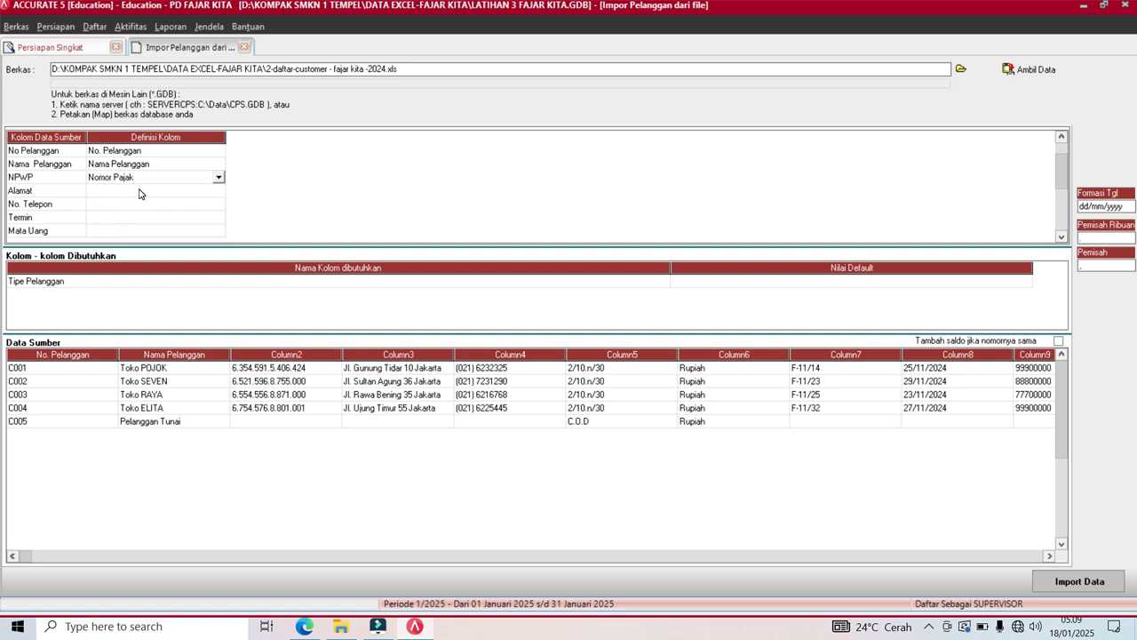
# Map Alamat to Alamat 1 and No. Telepon to the No. Telepon field.
pyautogui.click(138, 192)
pyautogui.click(221, 191)
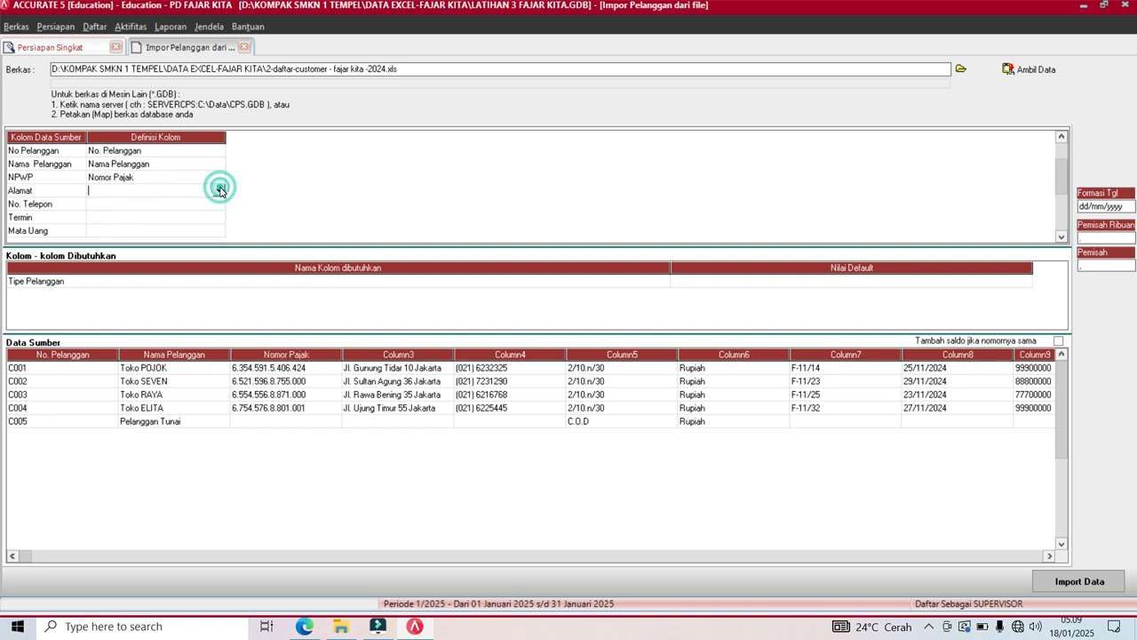
pyautogui.click(221, 191)
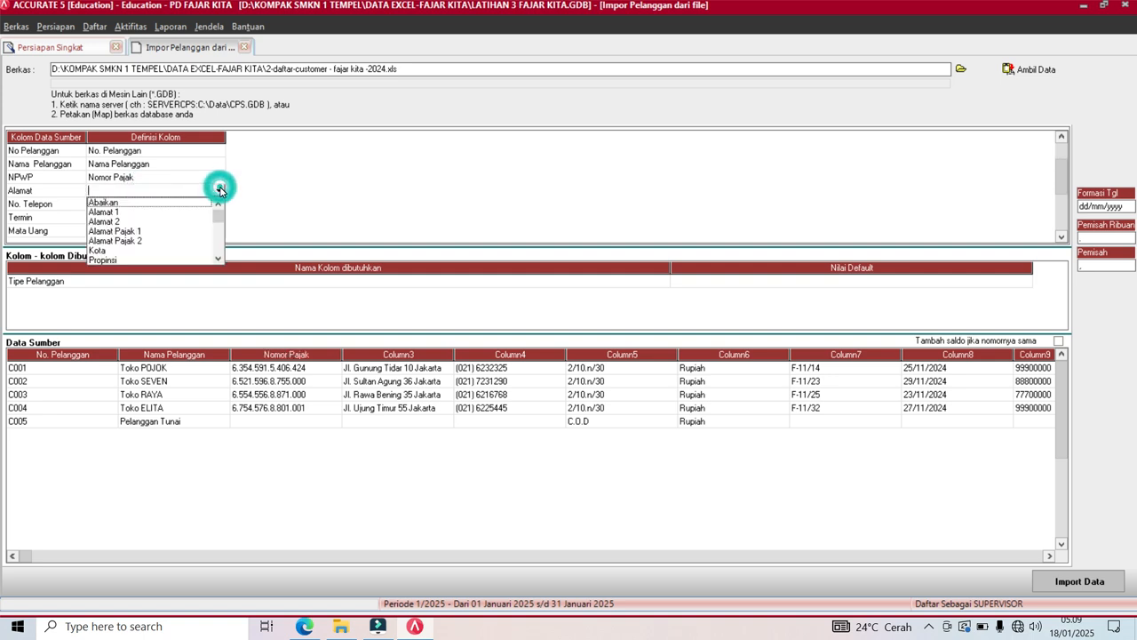
pyautogui.click(120, 213)
pyautogui.click(129, 206)
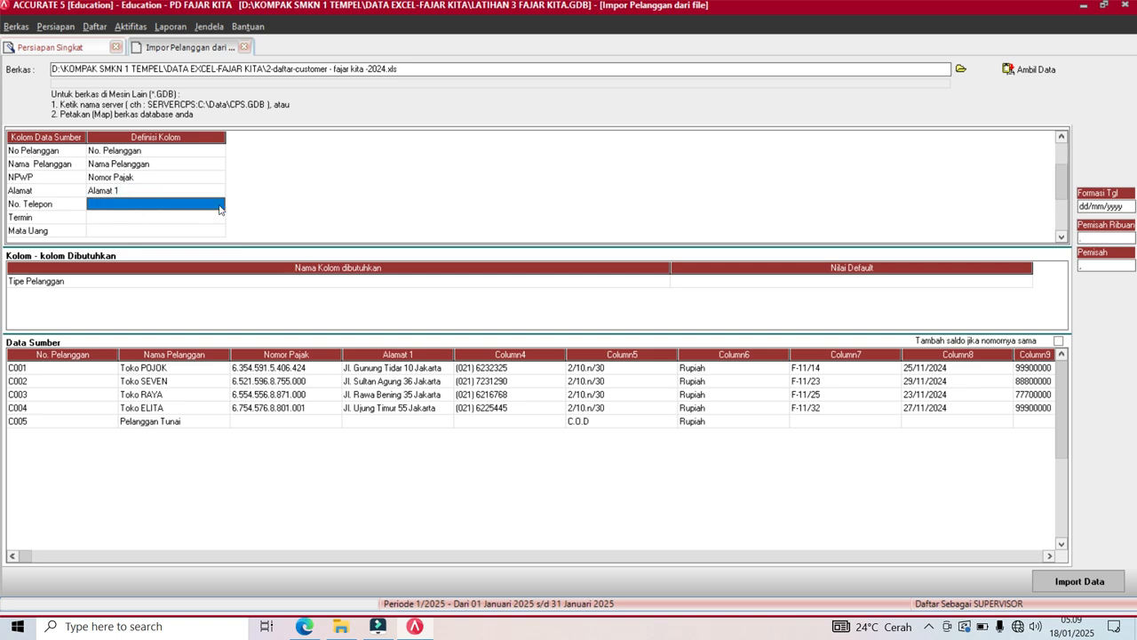
pyautogui.click(220, 206)
pyautogui.click(221, 206)
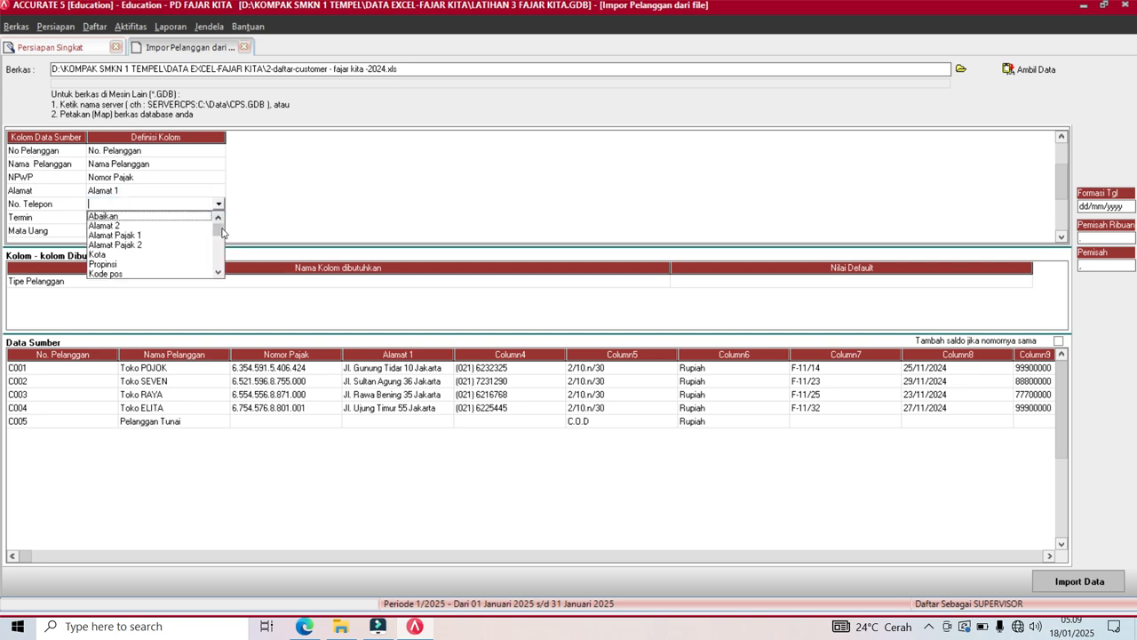
pyautogui.click(219, 271)
pyautogui.click(219, 271)
pyautogui.click(218, 271)
pyautogui.click(218, 272)
pyautogui.click(218, 271)
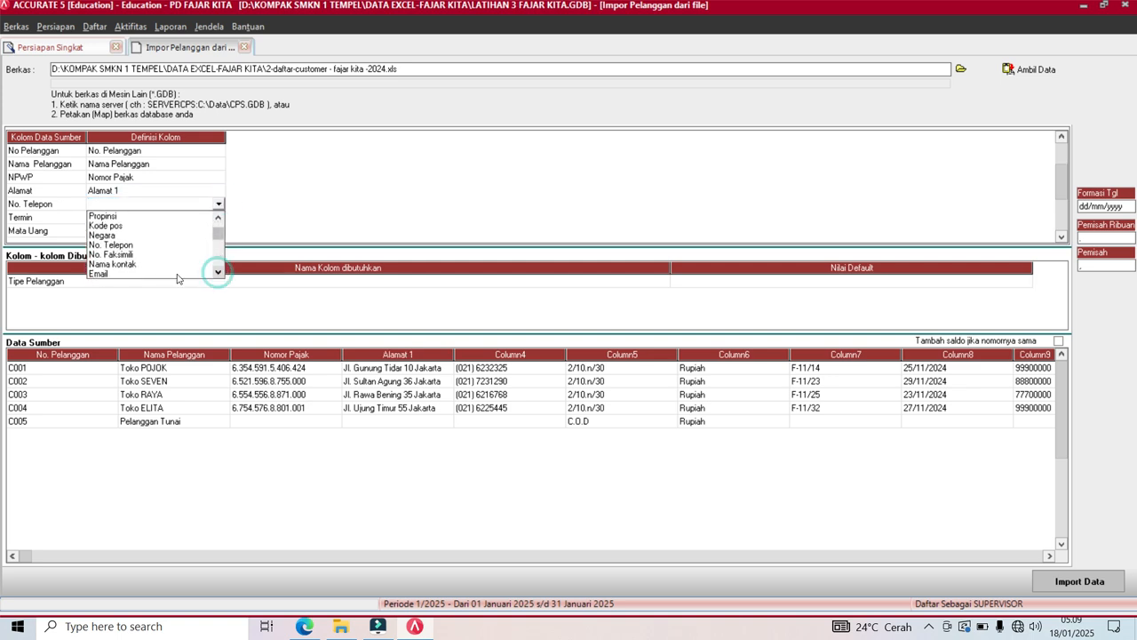
pyautogui.click(109, 244)
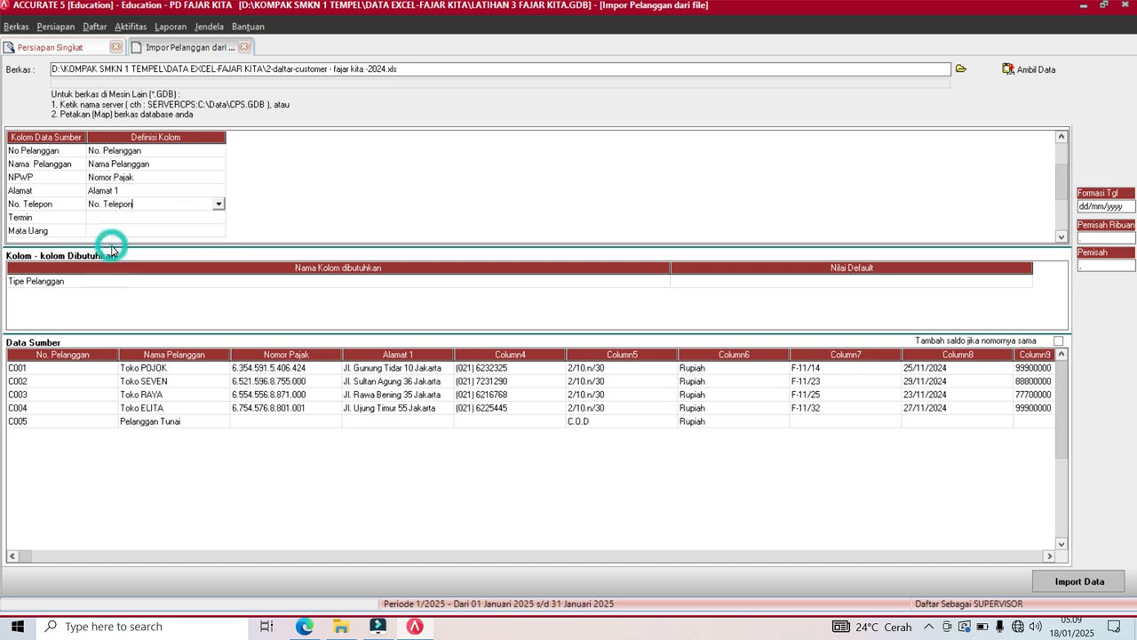
# Start mapping the Termin column by browsing its field choices.
pyautogui.click(129, 222)
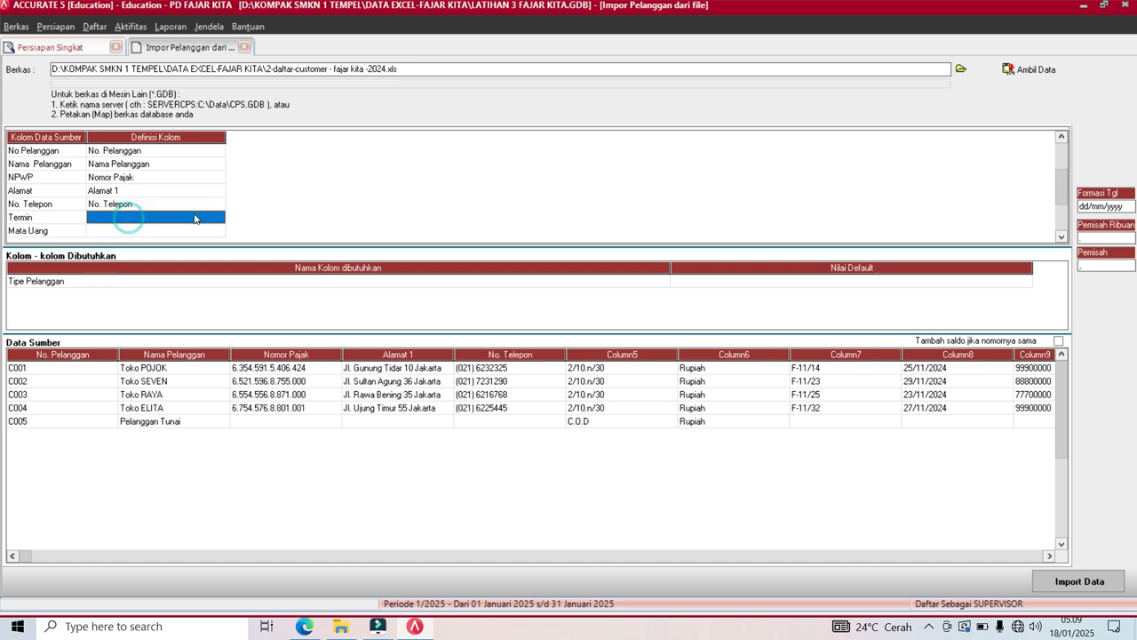
pyautogui.click(221, 218)
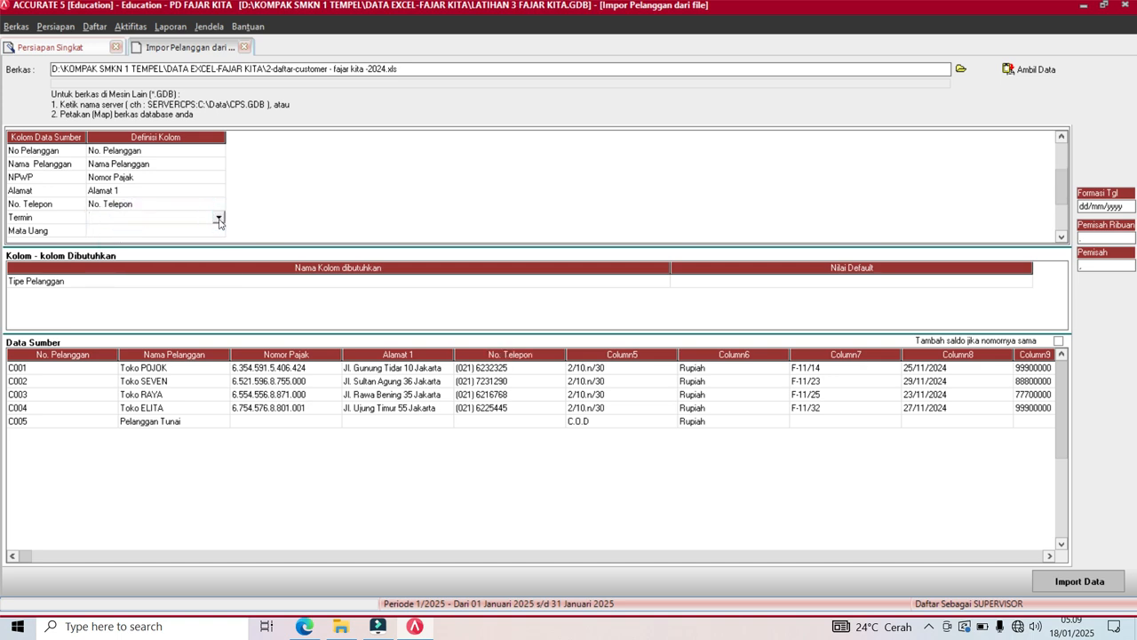
pyautogui.click(221, 219)
pyautogui.click(219, 288)
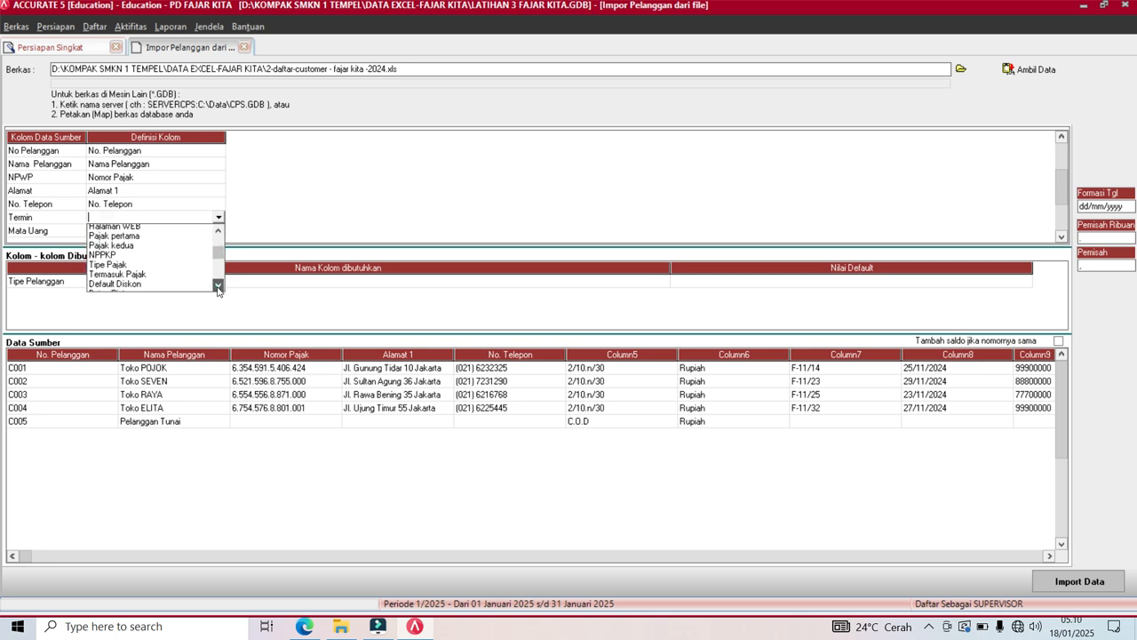
pyautogui.click(219, 288)
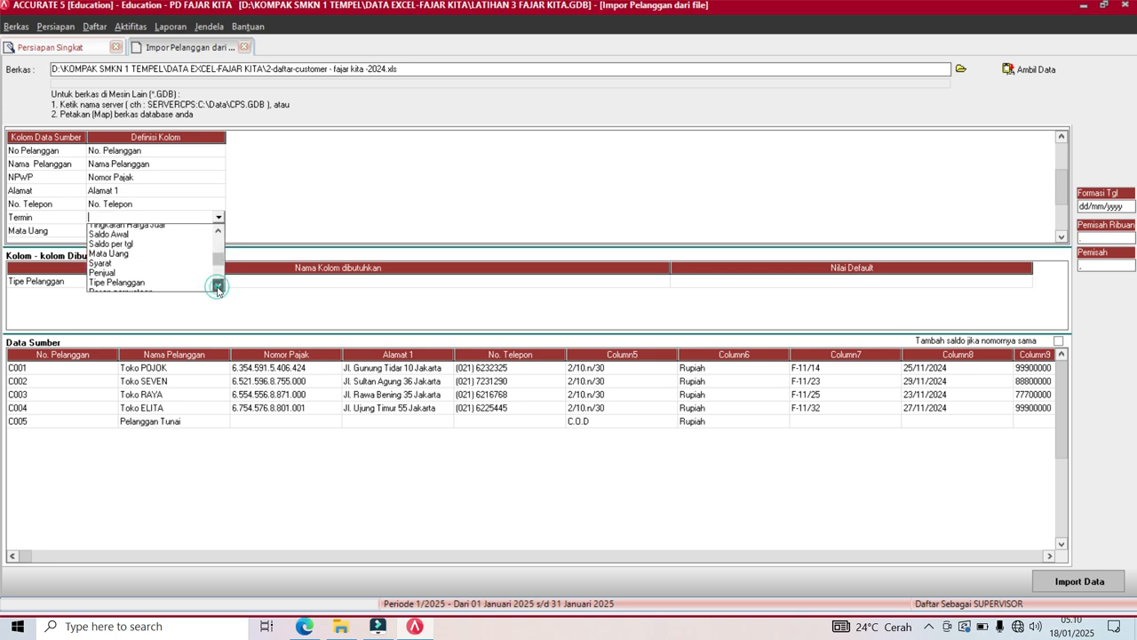
# Map Termin to Syarat, matching 2/10 n/30 and C.O.D to their payment terms.
pyautogui.click(101, 239)
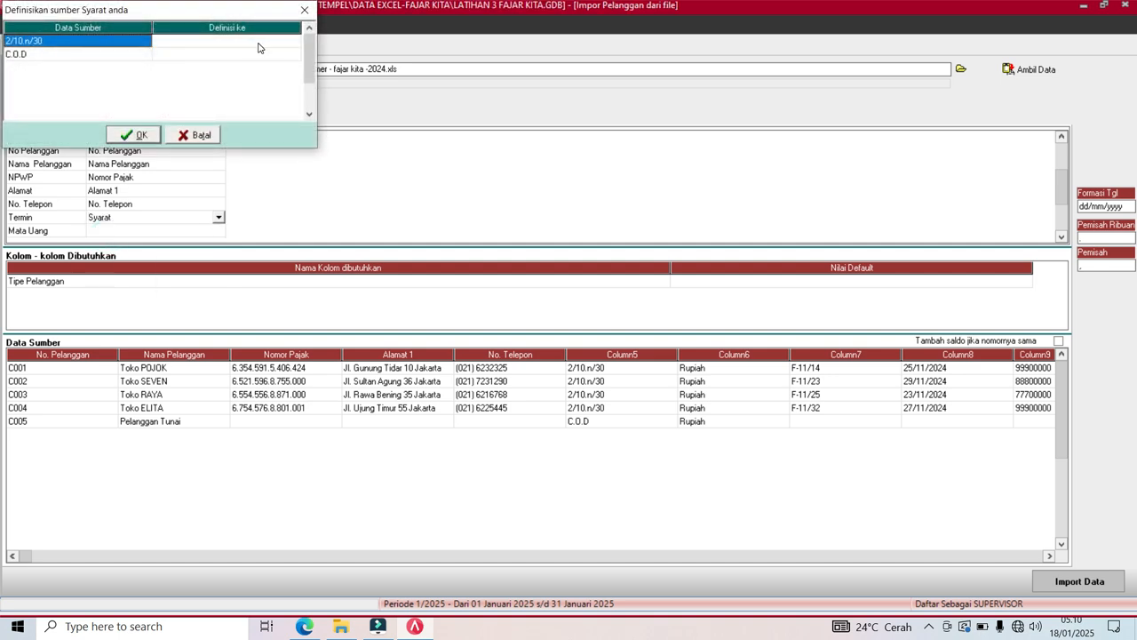
pyautogui.click(257, 42)
pyautogui.click(288, 42)
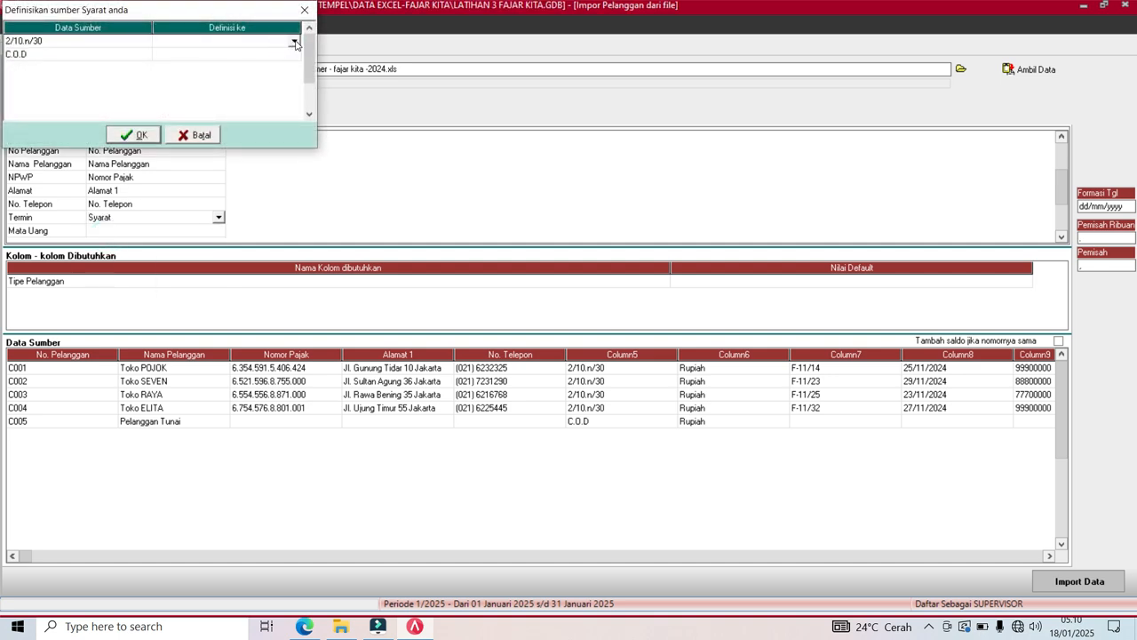
pyautogui.click(294, 41)
pyautogui.click(255, 64)
pyautogui.click(256, 56)
pyautogui.click(291, 56)
pyautogui.click(294, 54)
pyautogui.click(236, 71)
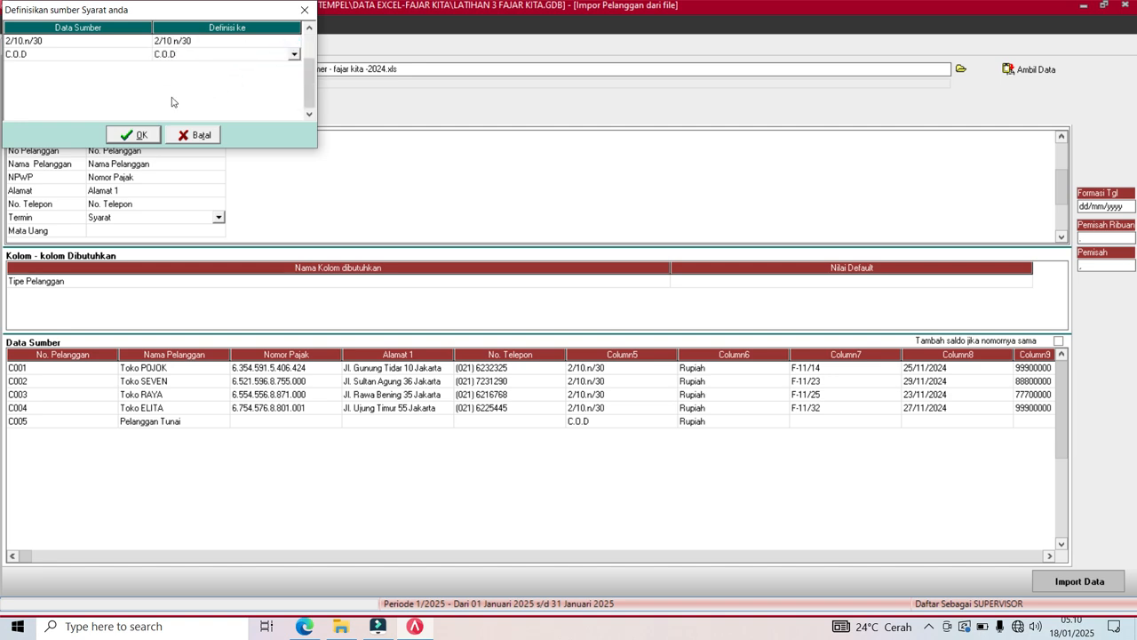
pyautogui.press('Down')
pyautogui.click(130, 141)
# Map Mata Uang to the currency field with the file's Rupiah linked to Rupiah.
pyautogui.click(117, 231)
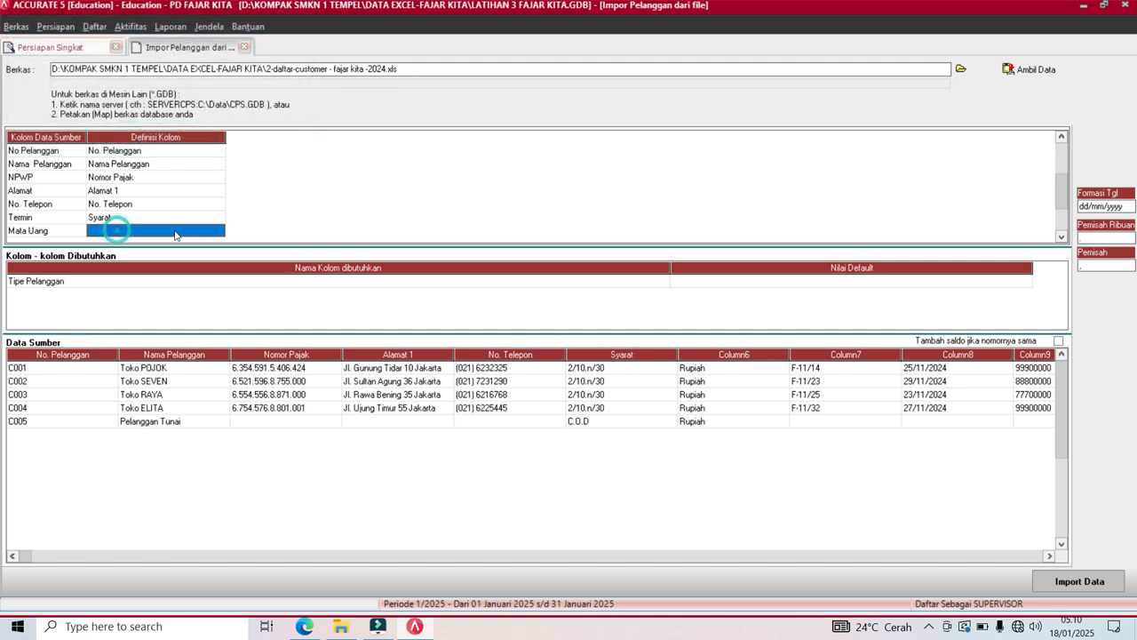
pyautogui.click(217, 231)
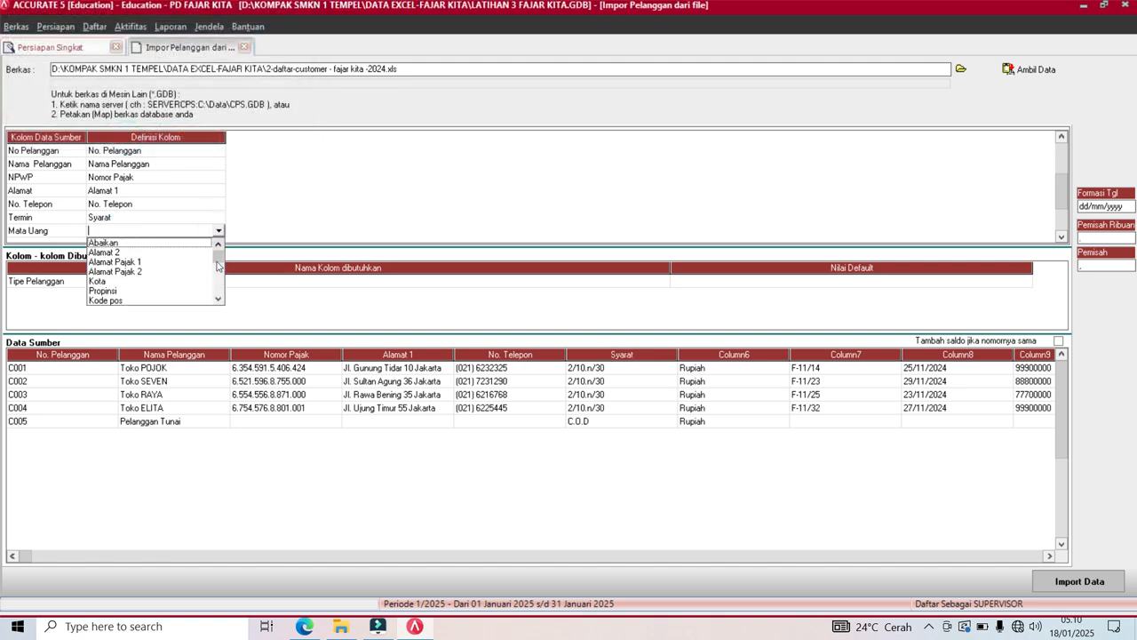
pyautogui.click(218, 300)
pyautogui.moveTo(218, 300); pyautogui.dragTo(218, 299)
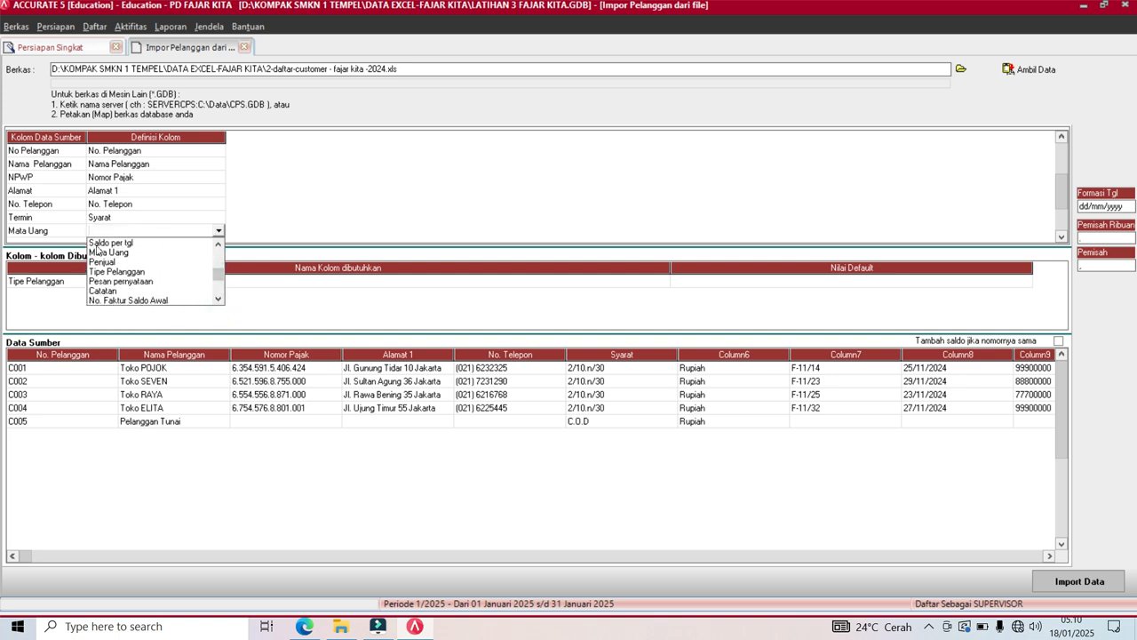
pyautogui.click(98, 252)
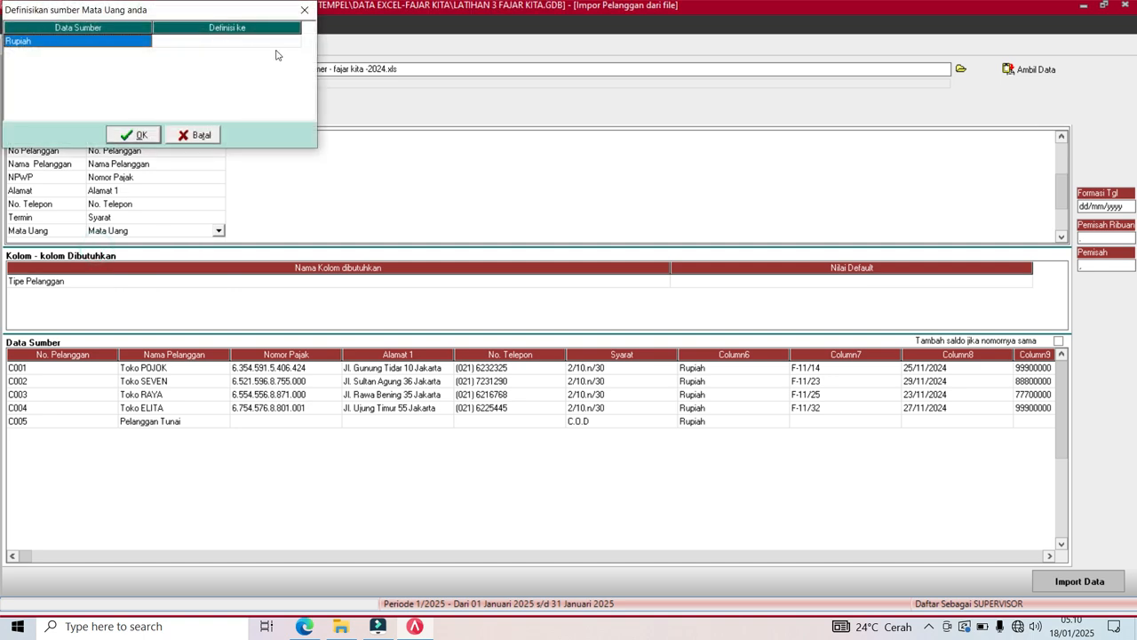
pyautogui.click(290, 42)
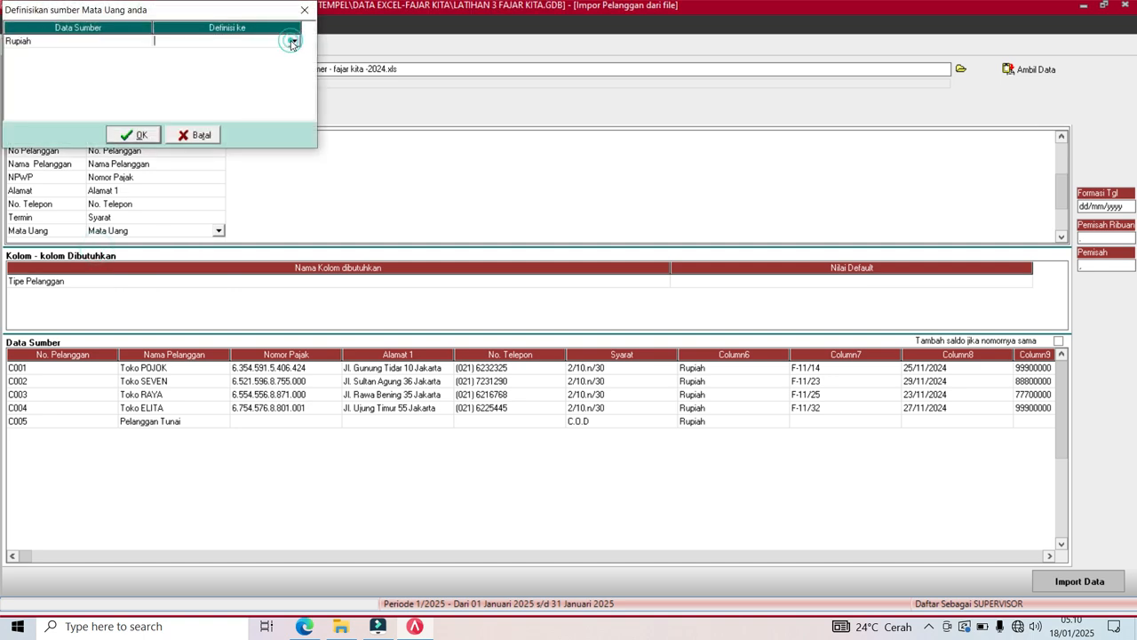
pyautogui.click(291, 42)
pyautogui.click(279, 50)
pyautogui.press('Tab')
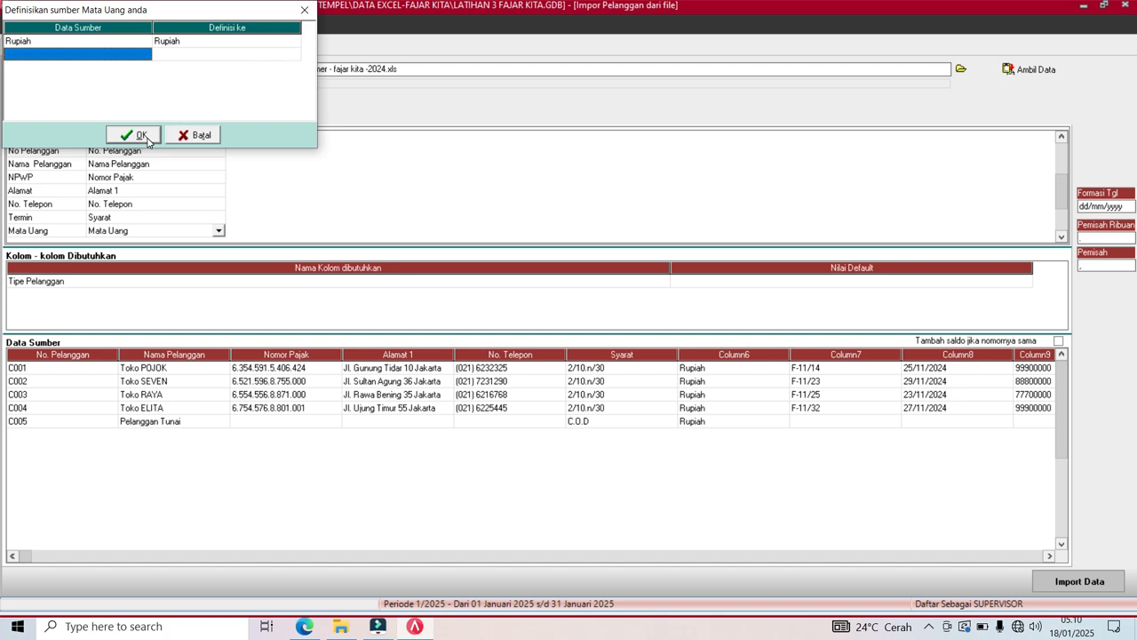
pyautogui.click(141, 135)
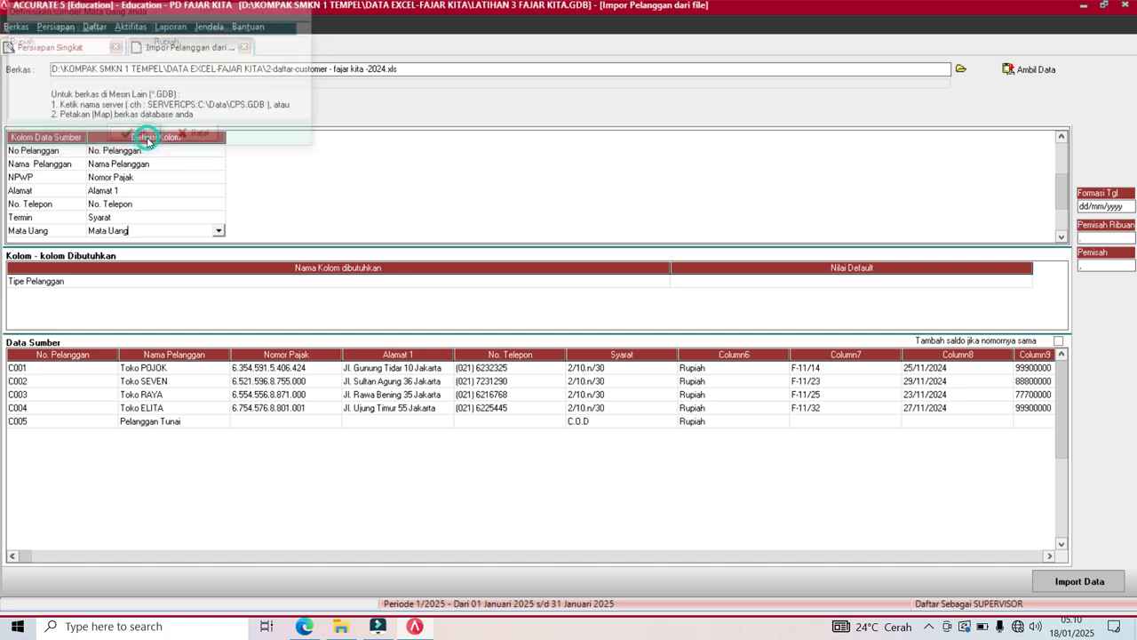
pyautogui.click(1061, 237)
# Map the Nomor Faktur column to No. Faktur Saldo Awal.
pyautogui.click(1062, 237)
pyautogui.click(1062, 237)
pyautogui.click(1062, 238)
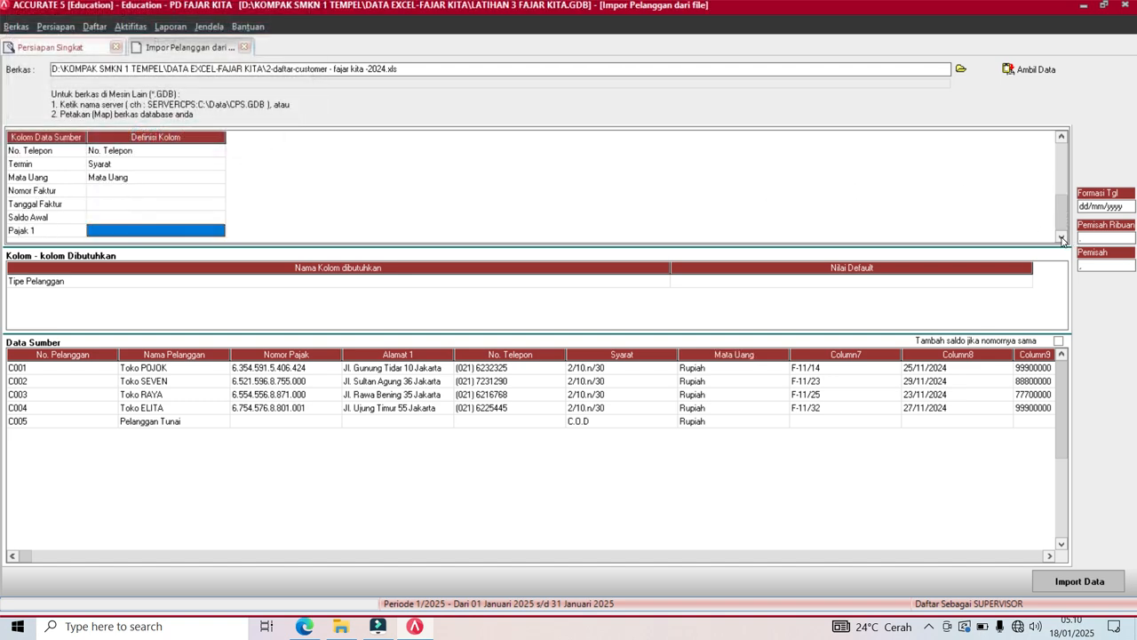
pyautogui.click(212, 191)
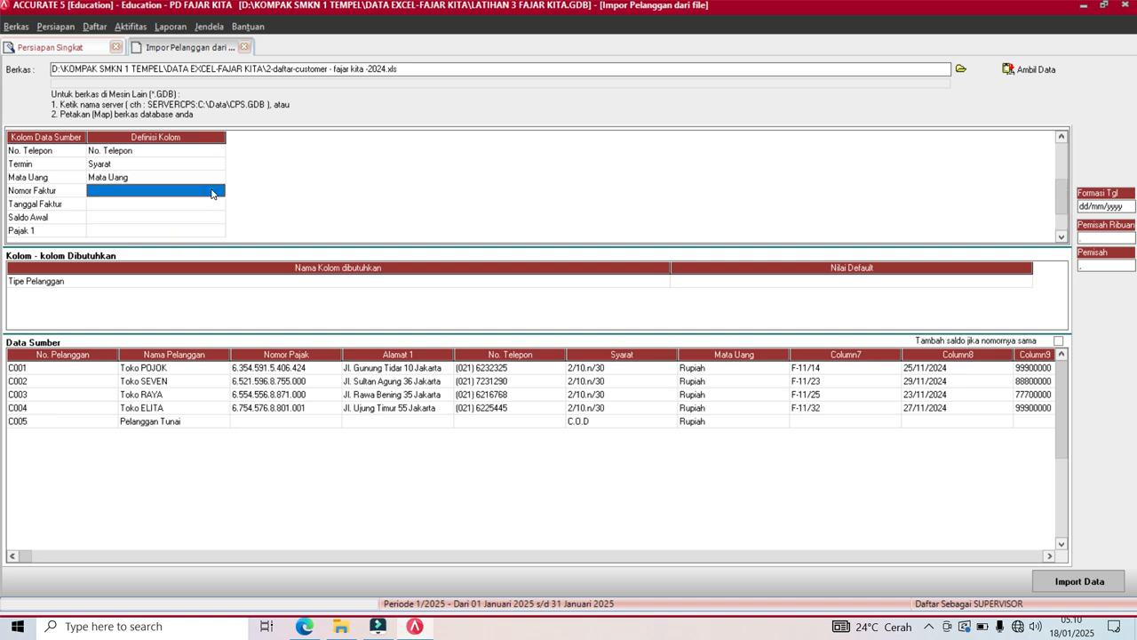
pyautogui.click(219, 191)
pyautogui.click(219, 191)
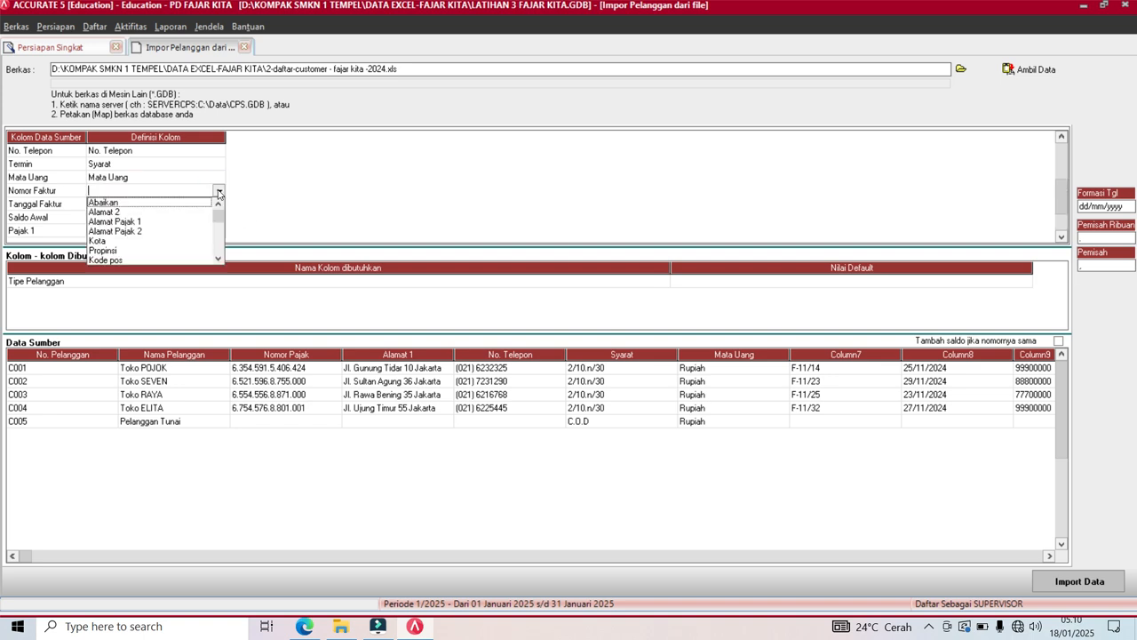
pyautogui.click(218, 259)
pyautogui.click(217, 259)
pyautogui.click(218, 259)
pyautogui.click(218, 259)
pyautogui.click(218, 259)
pyautogui.click(218, 259)
pyautogui.click(218, 260)
pyautogui.click(217, 260)
pyautogui.click(218, 260)
pyautogui.click(218, 259)
pyautogui.click(218, 260)
pyautogui.click(218, 260)
pyautogui.click(218, 259)
pyautogui.click(217, 259)
pyautogui.click(218, 259)
pyautogui.click(218, 259)
pyautogui.click(218, 259)
pyautogui.click(218, 259)
pyautogui.click(217, 259)
pyautogui.click(218, 259)
pyautogui.click(217, 259)
pyautogui.click(218, 259)
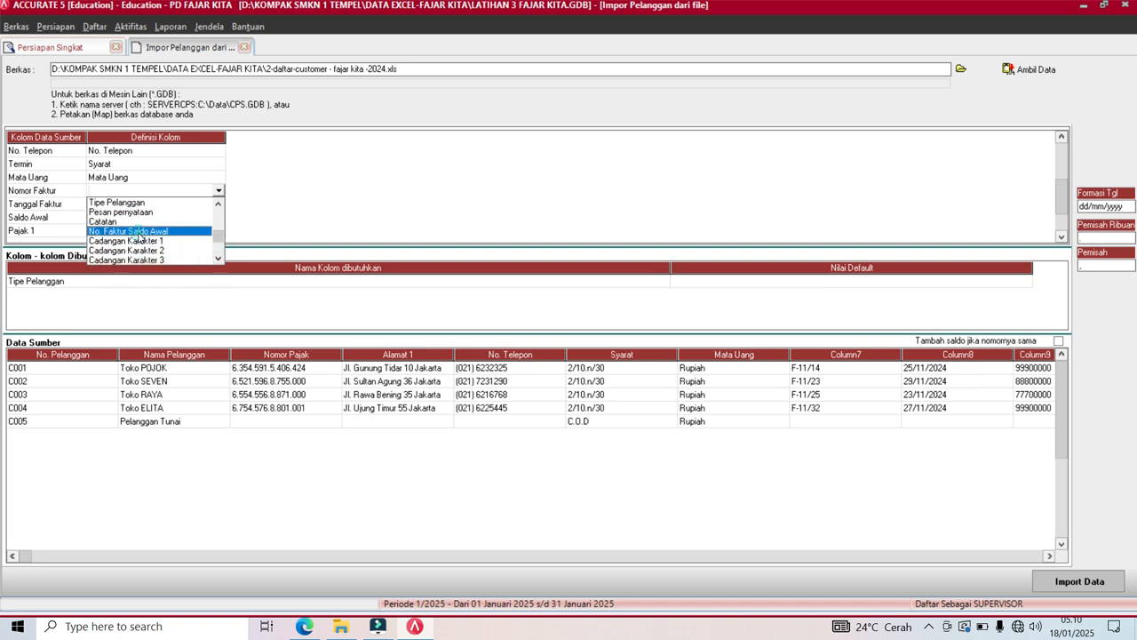
pyautogui.click(134, 232)
# Map Tanggal Faktur to Saldo per tgl and Saldo Awal to the opening balance field.
pyautogui.click(103, 206)
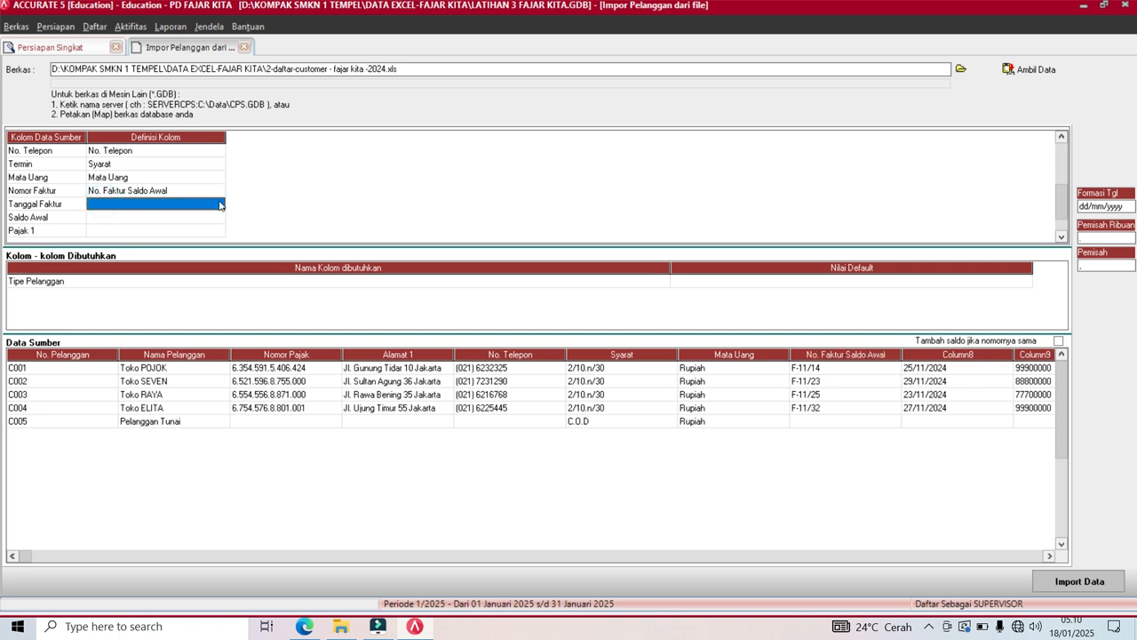
pyautogui.click(220, 205)
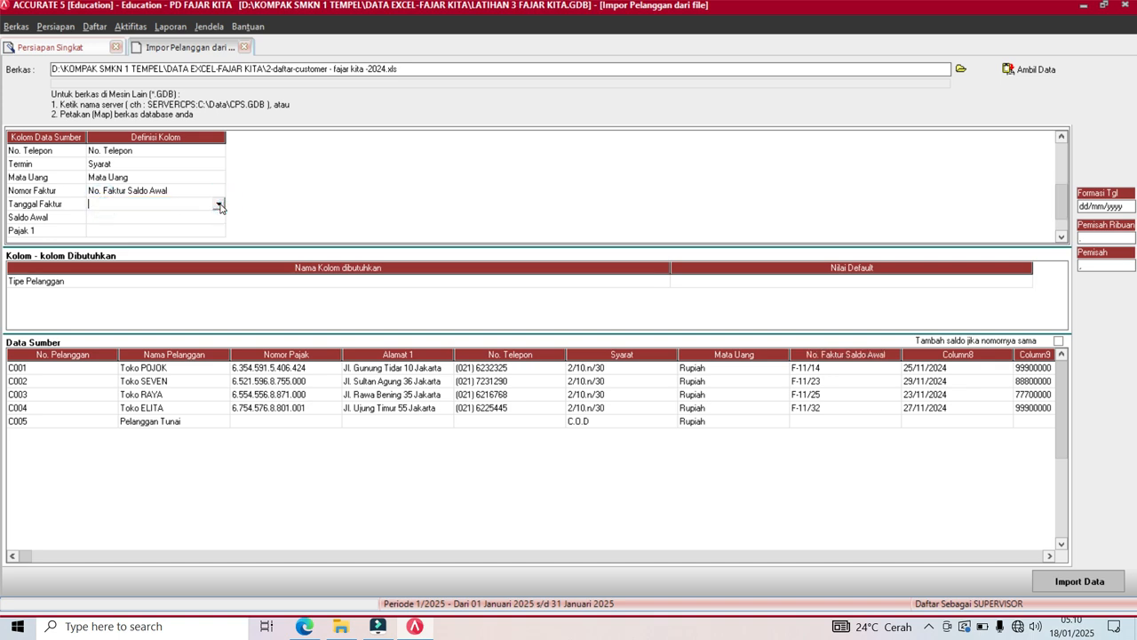
pyautogui.click(220, 205)
pyautogui.click(219, 265)
pyautogui.click(220, 265)
pyautogui.click(122, 255)
pyautogui.click(149, 221)
pyautogui.click(148, 222)
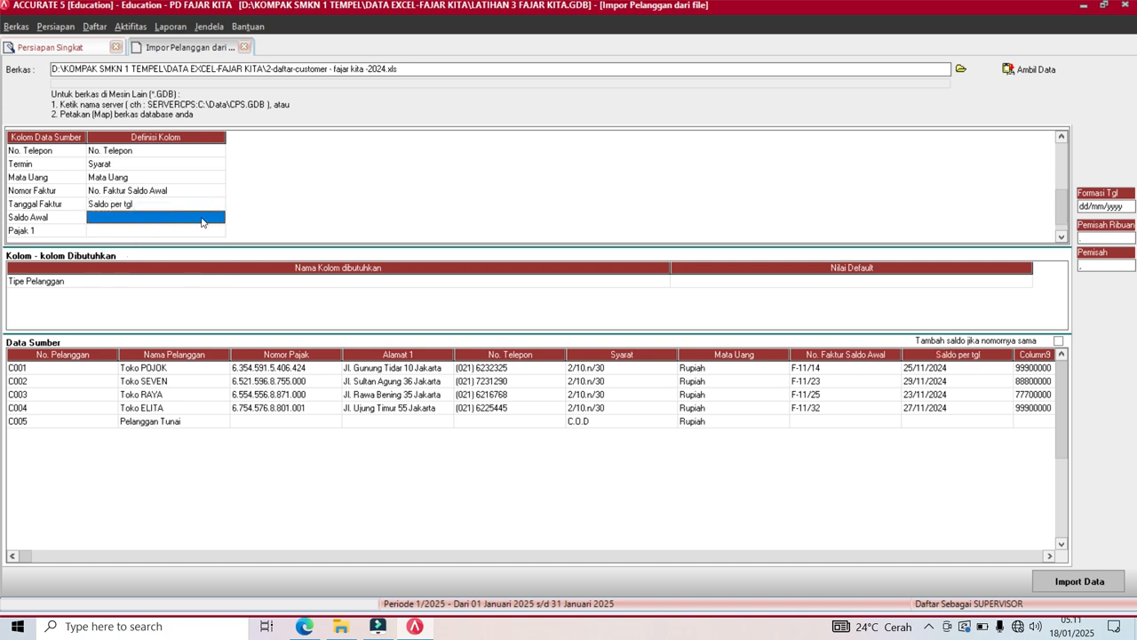
pyautogui.click(219, 217)
pyautogui.click(218, 276)
pyautogui.click(218, 275)
pyautogui.click(219, 275)
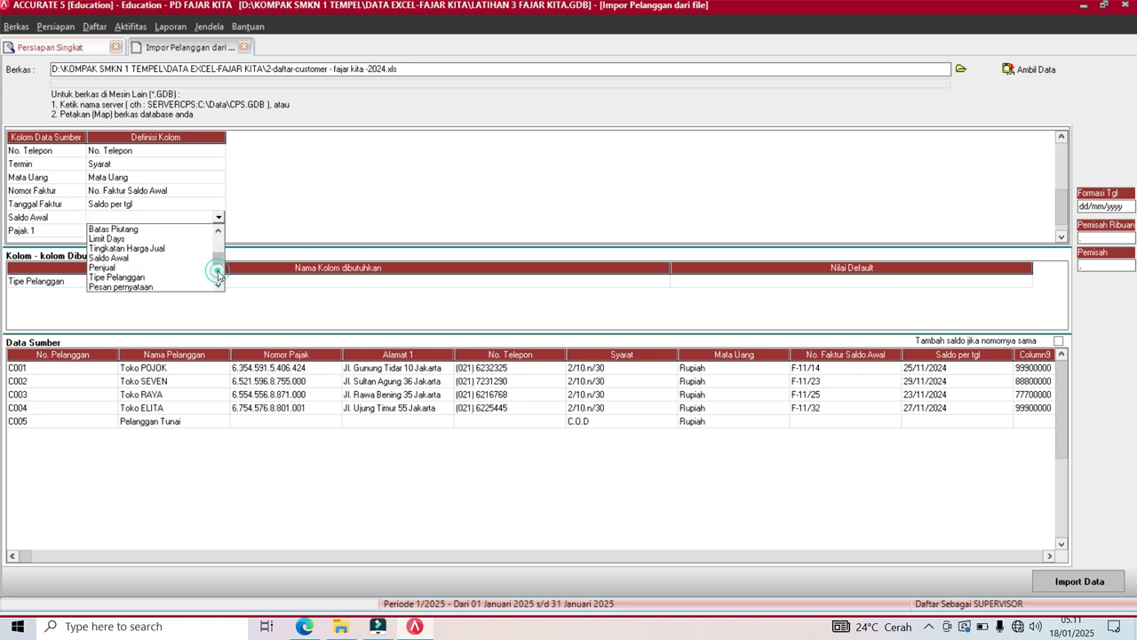
pyautogui.click(109, 258)
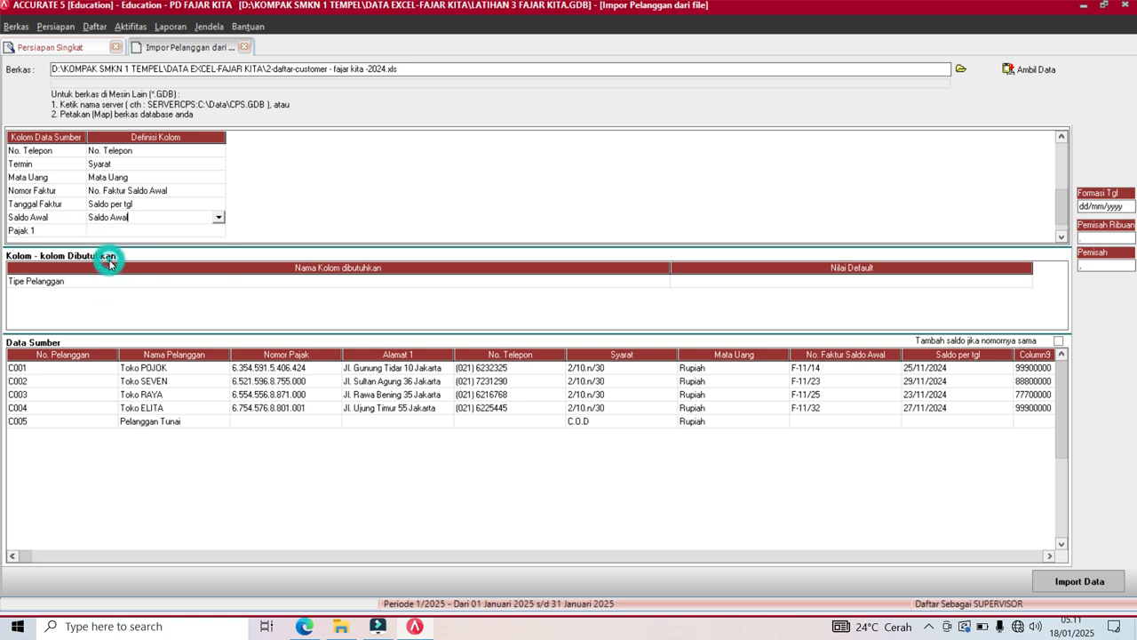
# Map Pajak 1 to Pajak pertama, linking tax code T to PPN.
pyautogui.click(133, 230)
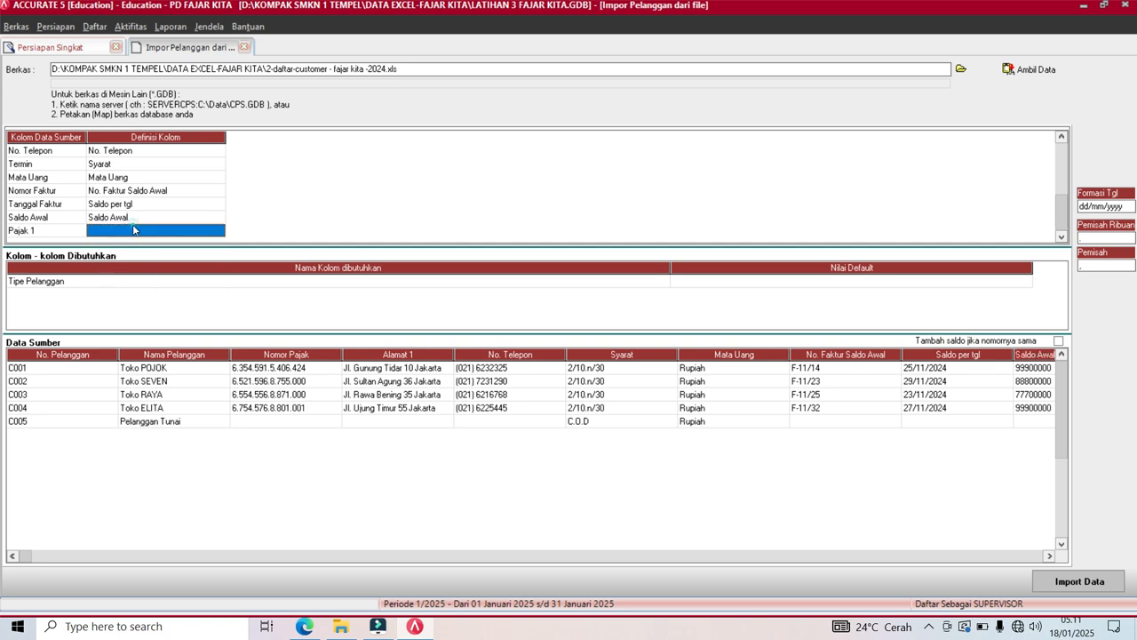
pyautogui.click(219, 230)
pyautogui.click(220, 302)
pyautogui.click(219, 302)
pyautogui.click(219, 302)
pyautogui.click(219, 302)
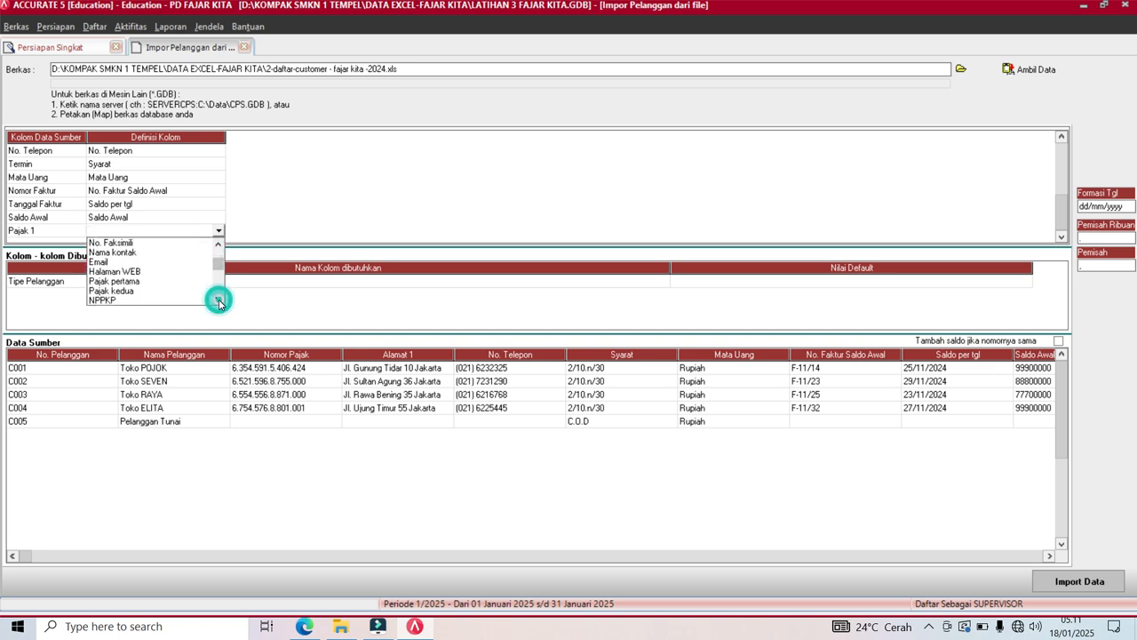
pyautogui.click(125, 281)
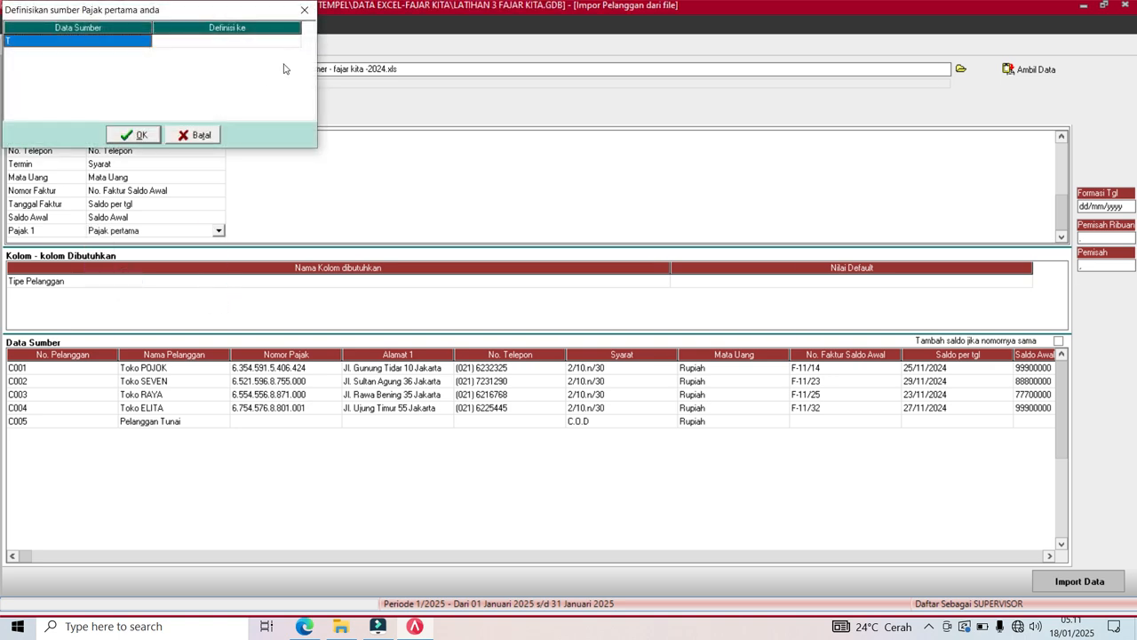
pyautogui.click(285, 44)
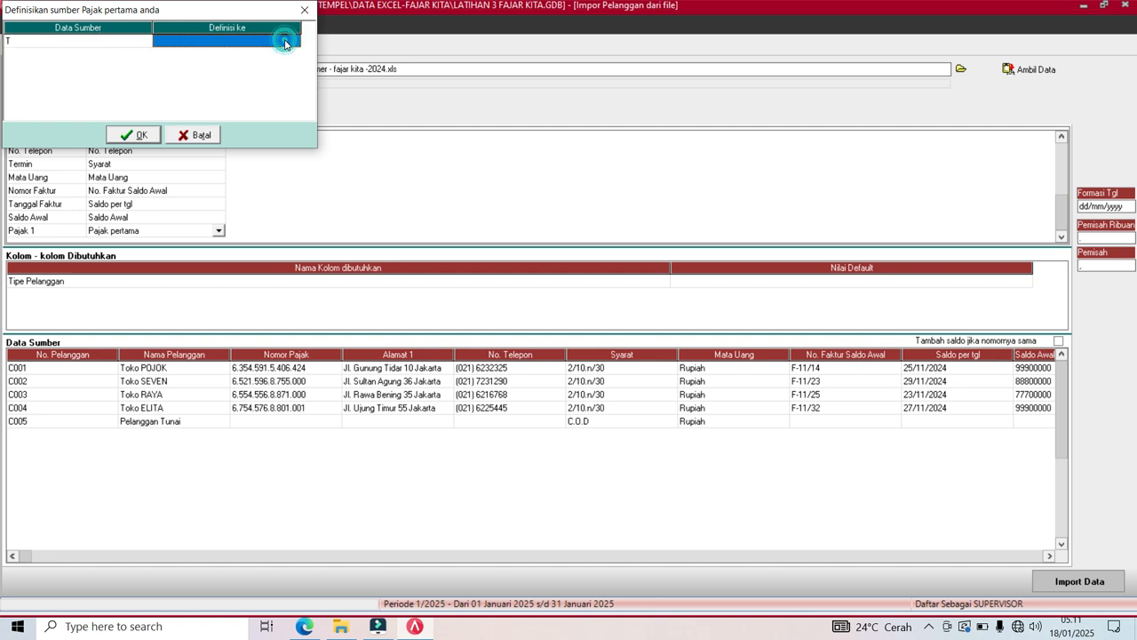
pyautogui.click(293, 43)
pyautogui.click(294, 43)
pyautogui.click(264, 49)
pyautogui.press('Return')
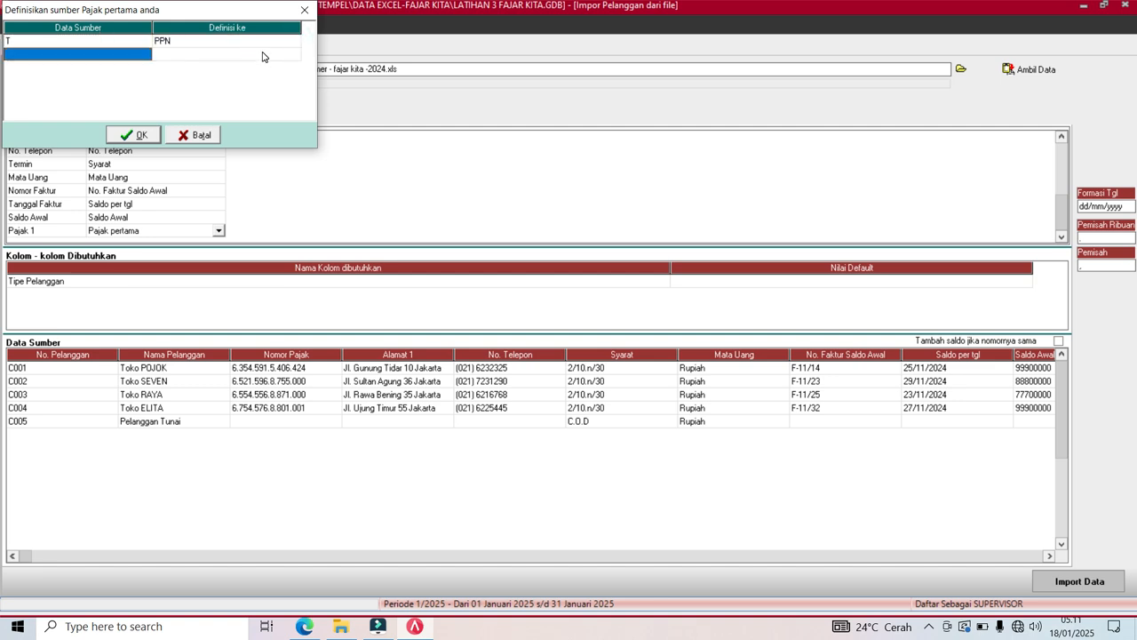
pyautogui.click(140, 136)
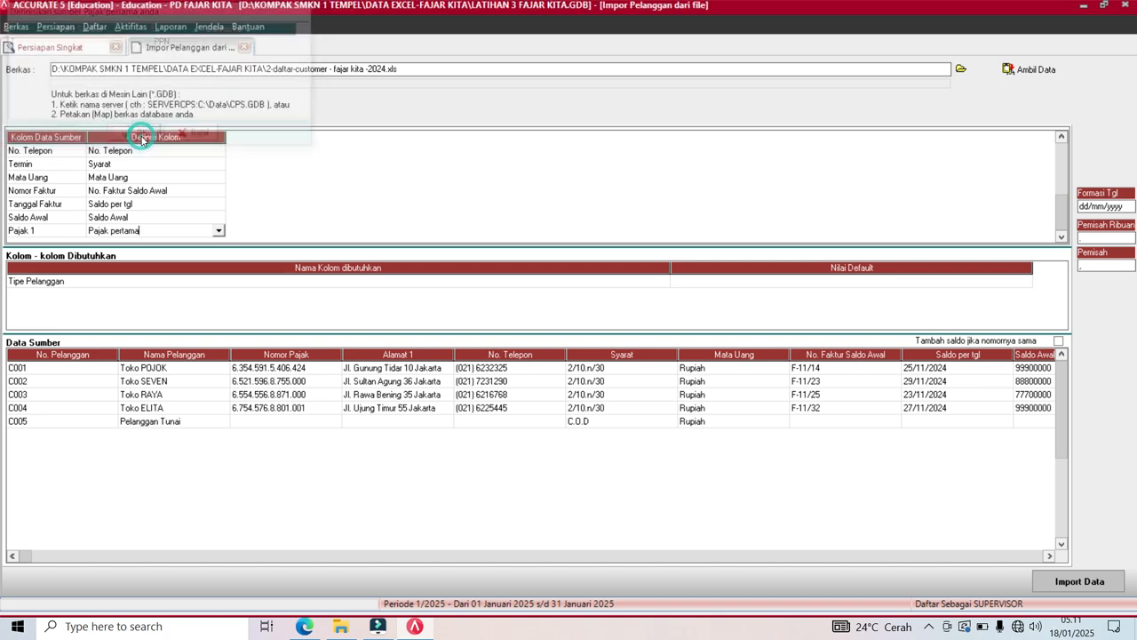
pyautogui.press('Down')
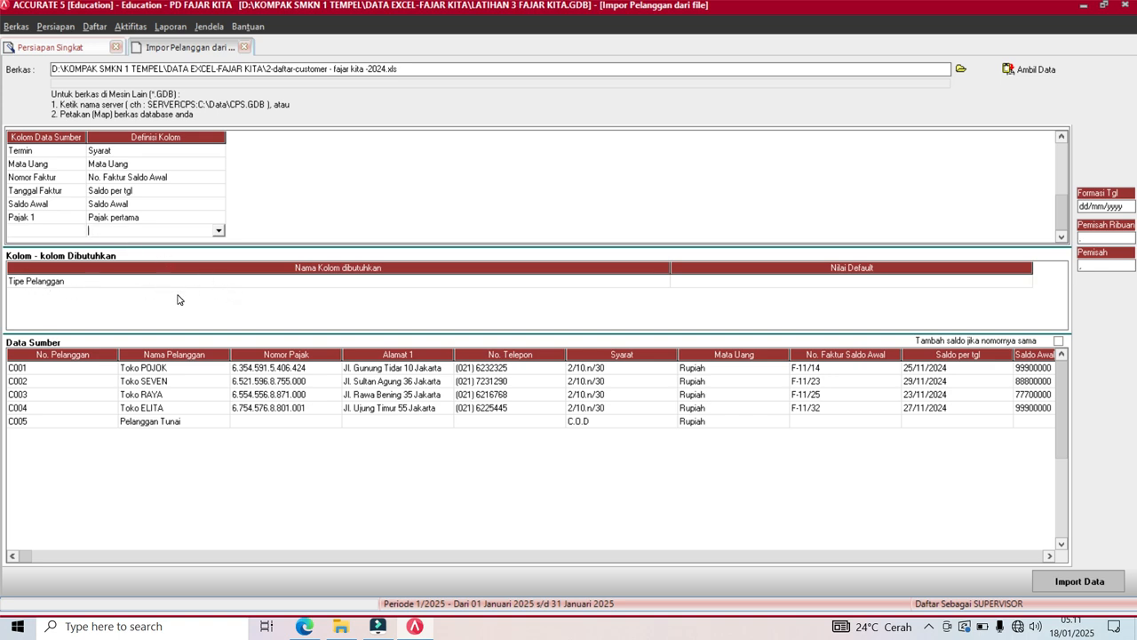
# Set the default Tipe Pelanggan value to Umum for the import.
pyautogui.click(832, 282)
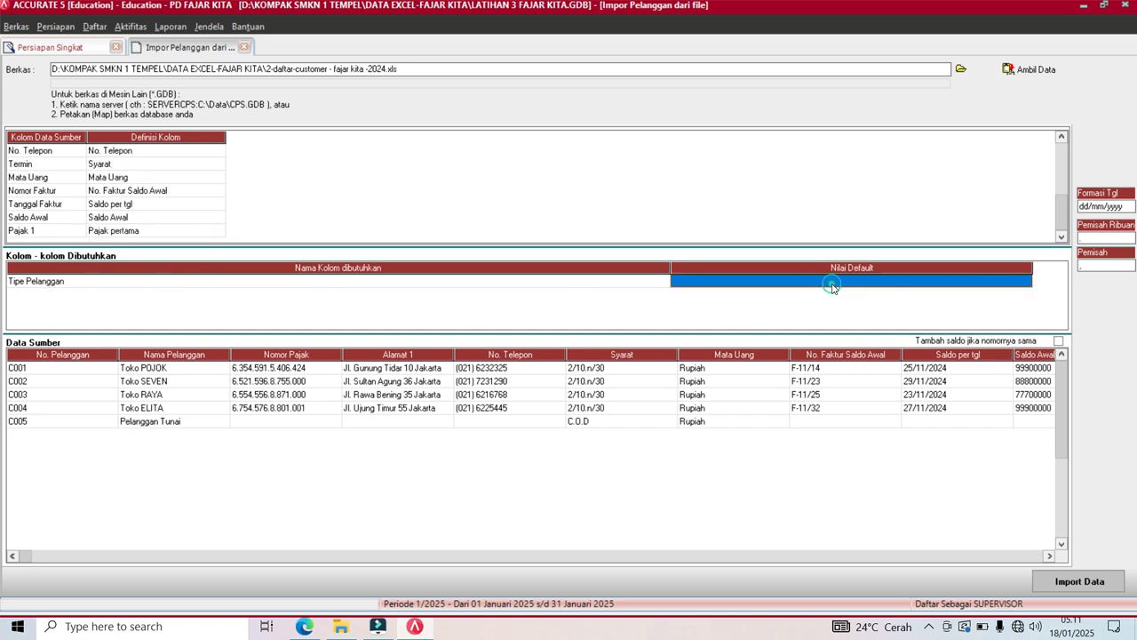
pyautogui.click(1004, 284)
pyautogui.click(1024, 284)
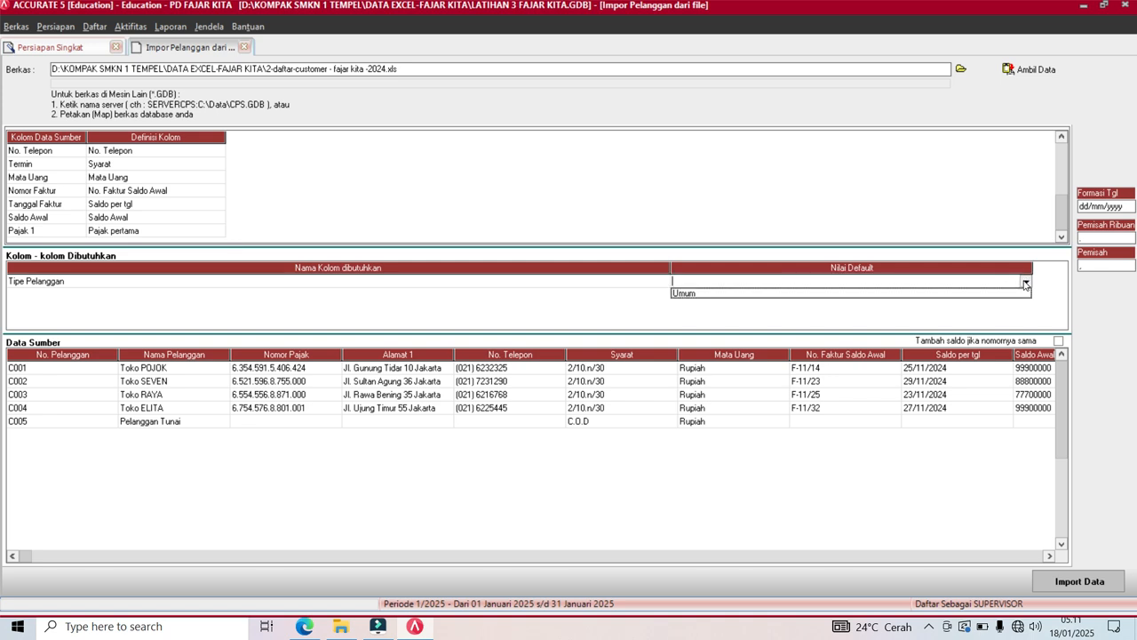
pyautogui.click(970, 294)
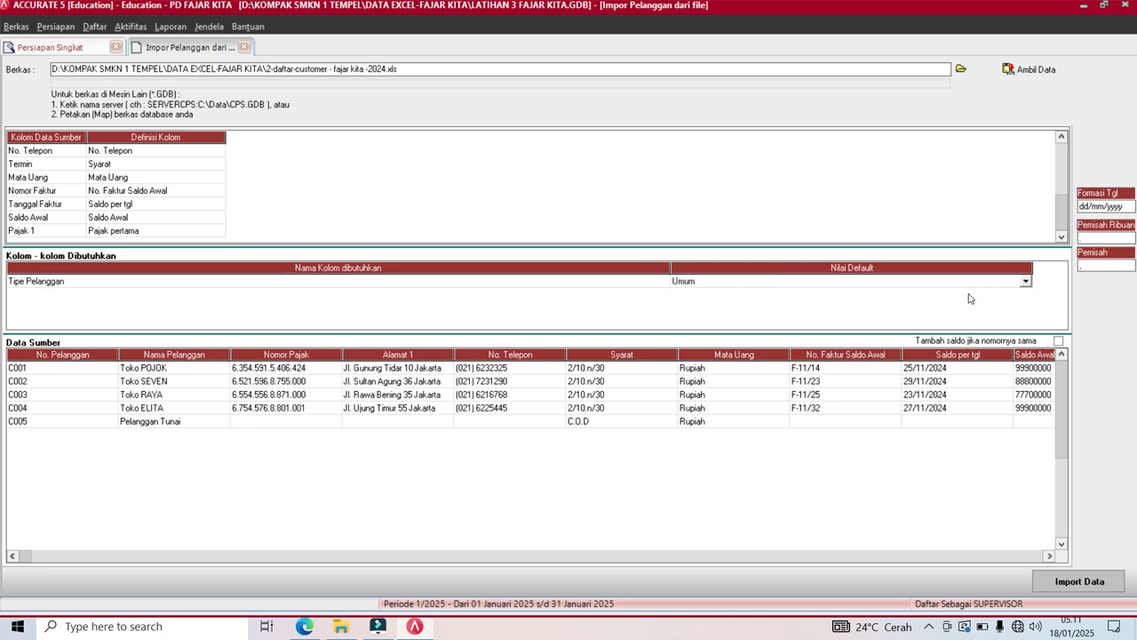
pyautogui.press('Down')
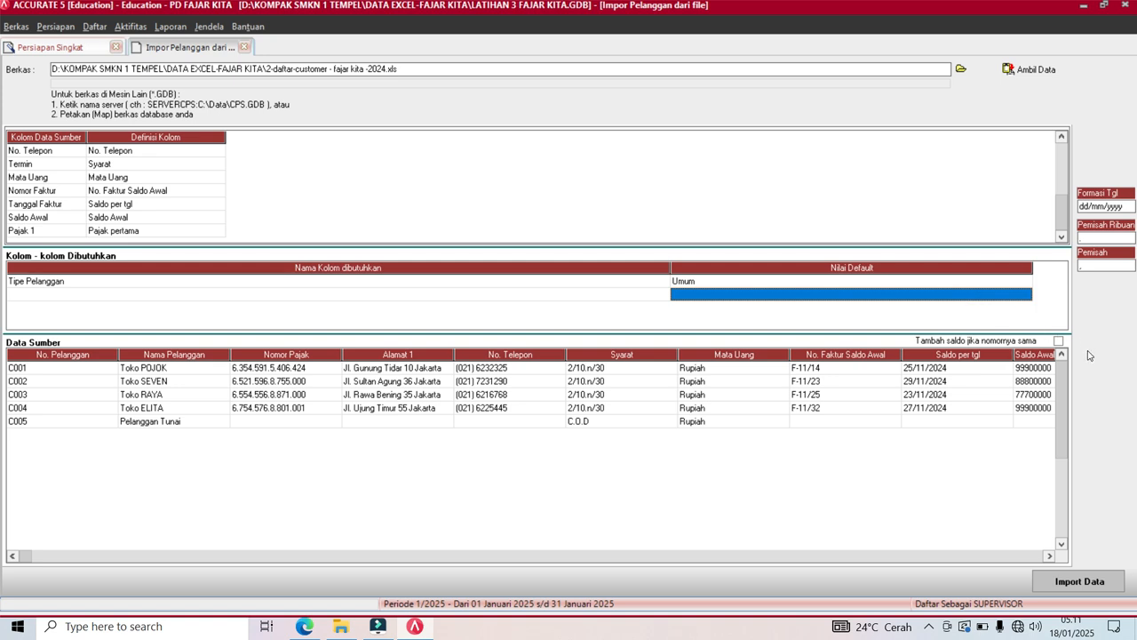
# Import the five customers, confirm '5 data terimpor', and continue to the Pemasok step.
pyautogui.click(1088, 581)
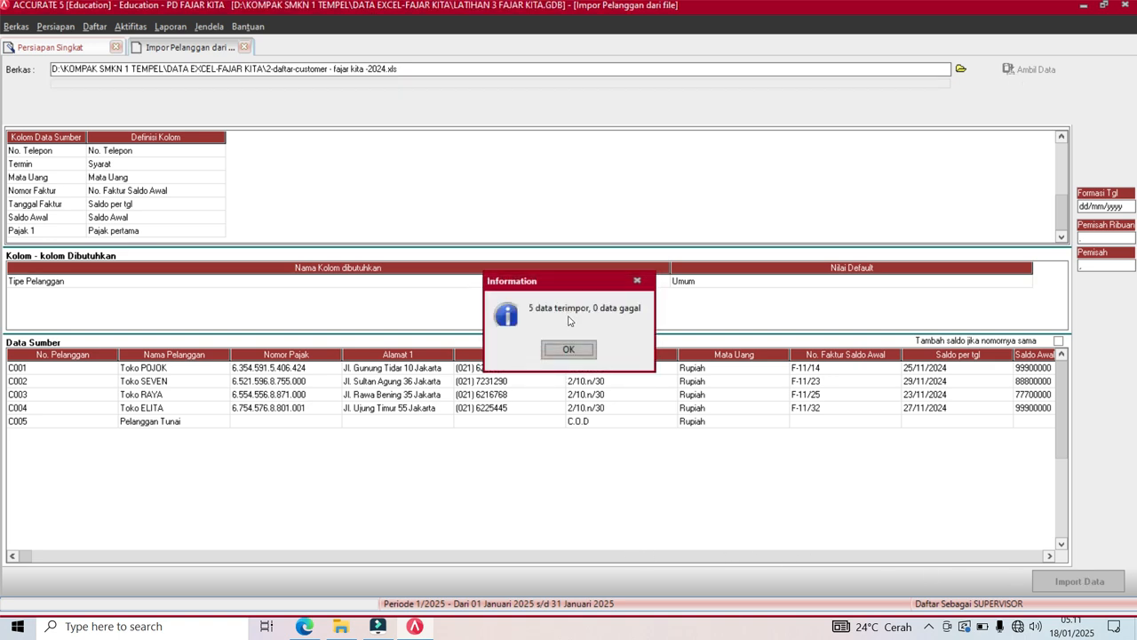
pyautogui.click(569, 349)
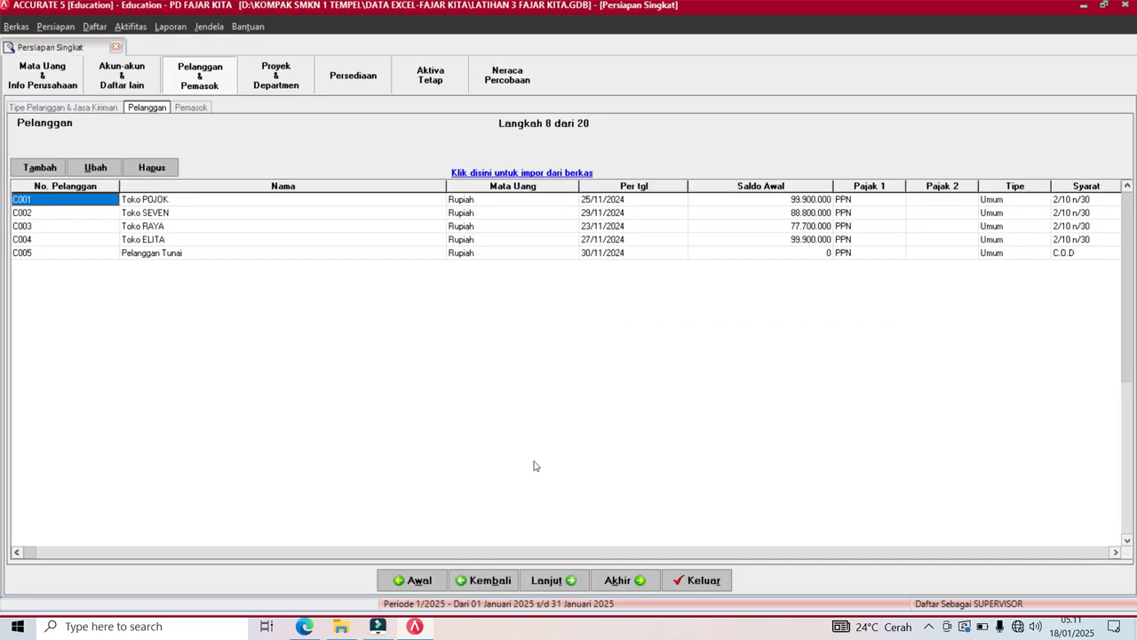
pyautogui.click(536, 580)
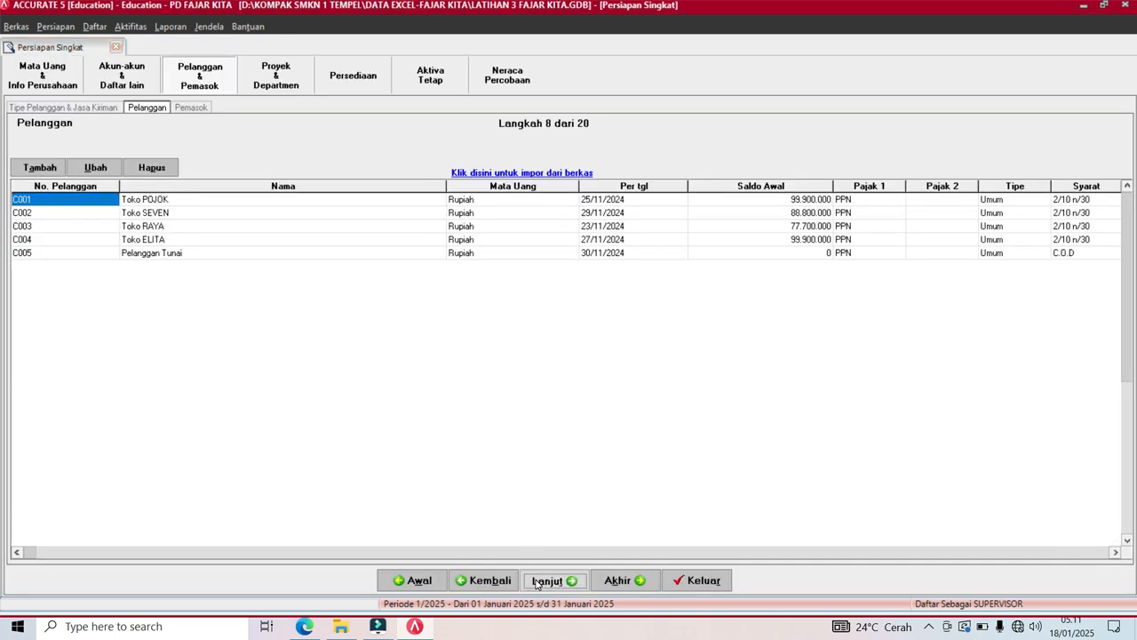
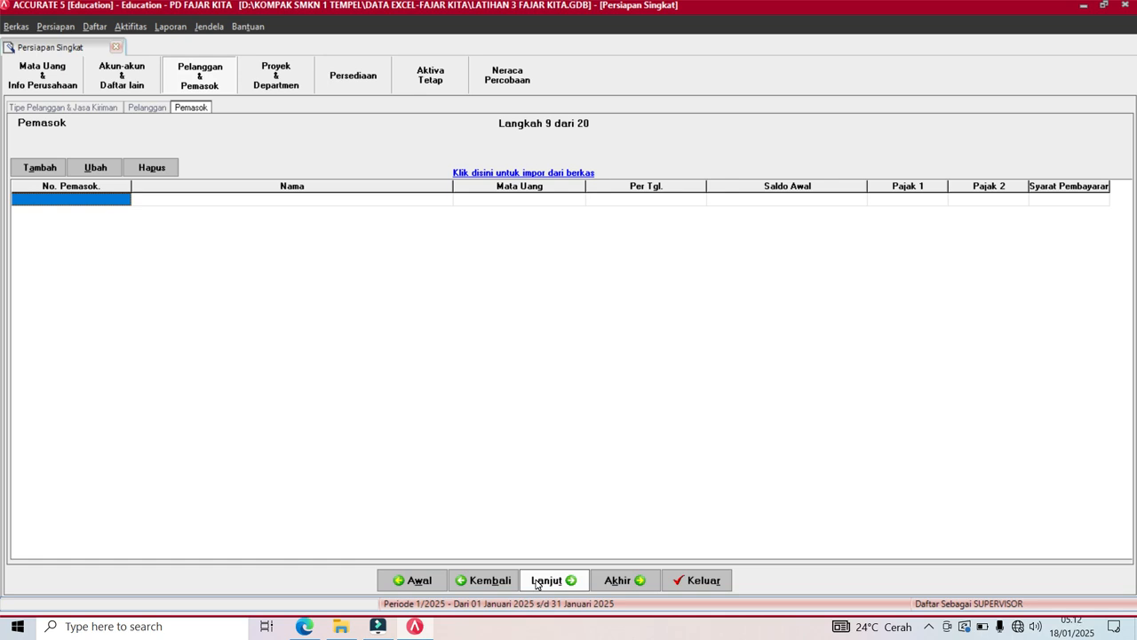
# Open the Excel file '3-daftar-supplier -fajar kita- 2024.xls' as the supplier import source.
pyautogui.click(562, 173)
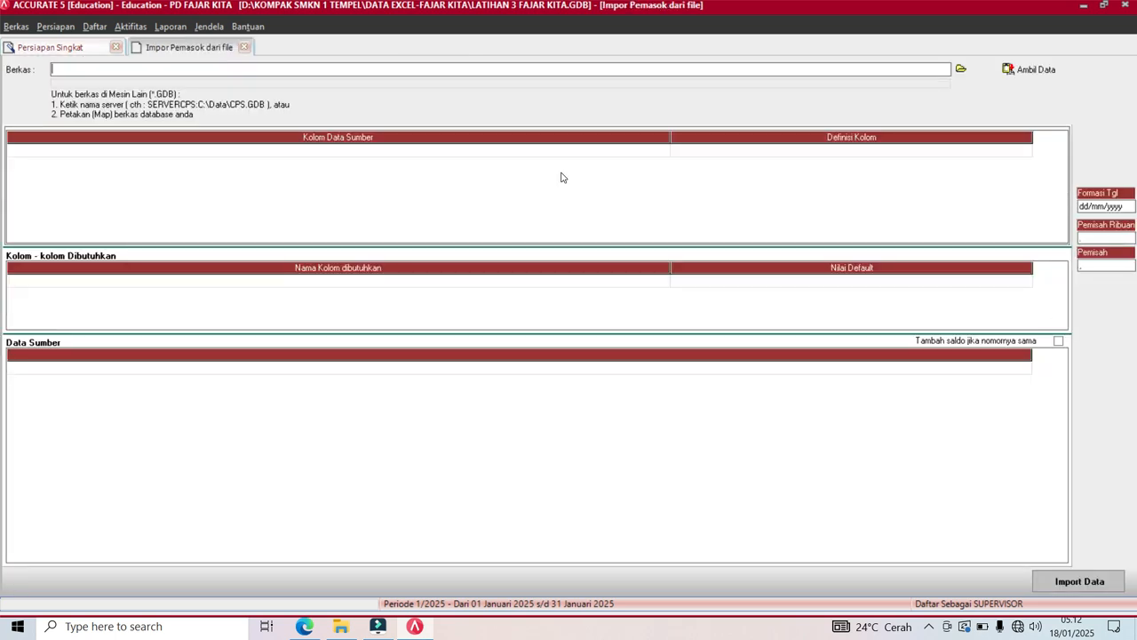
pyautogui.click(961, 69)
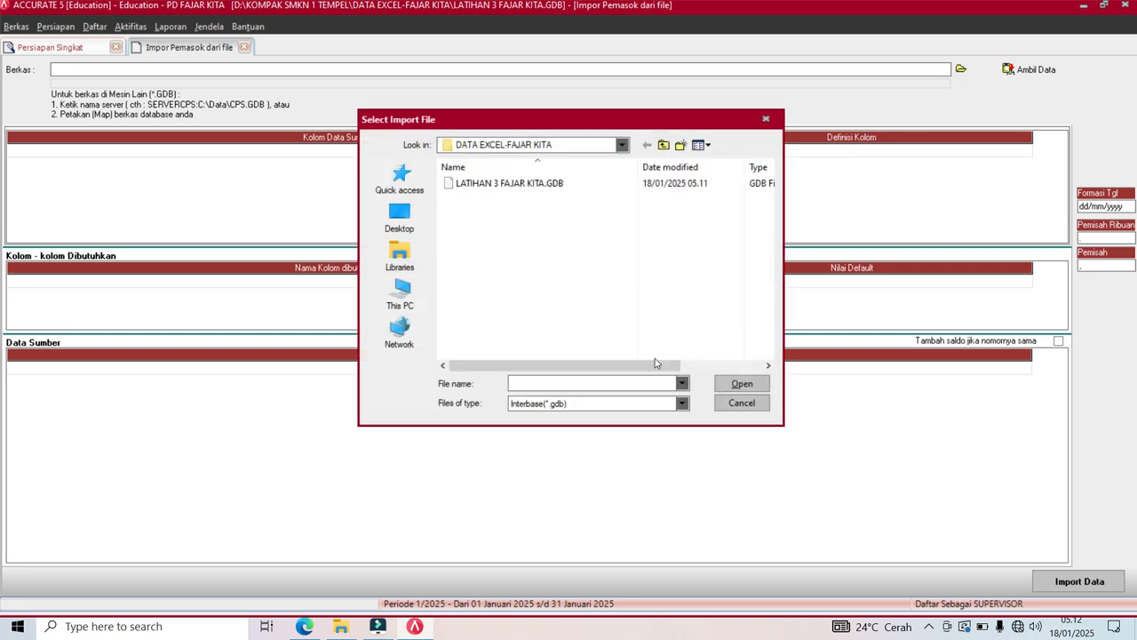
pyautogui.click(682, 405)
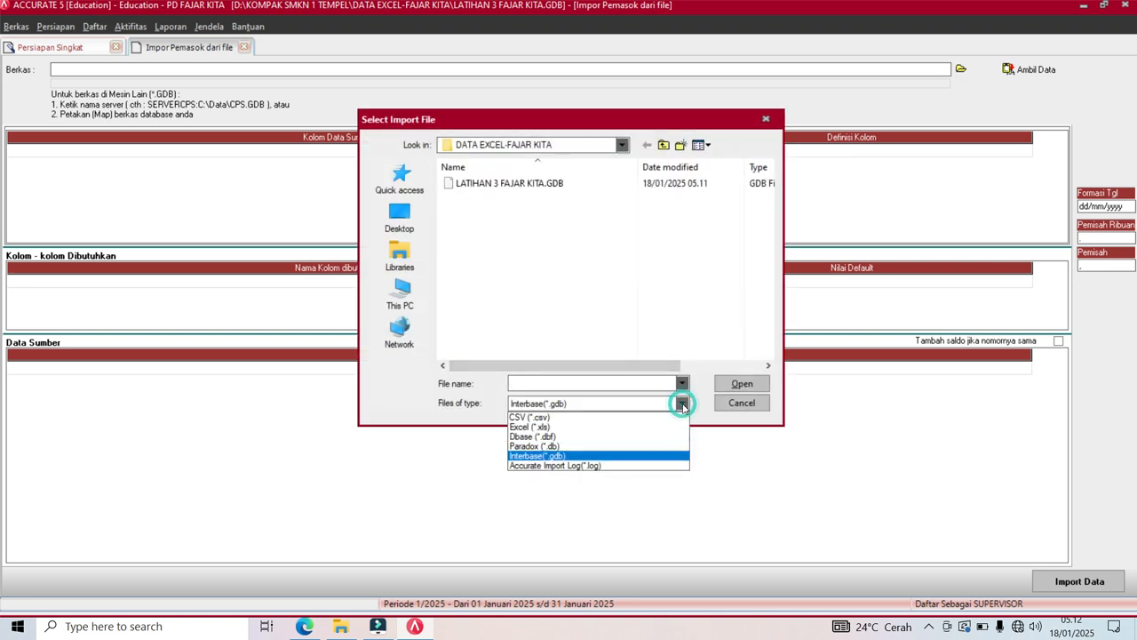
pyautogui.click(585, 427)
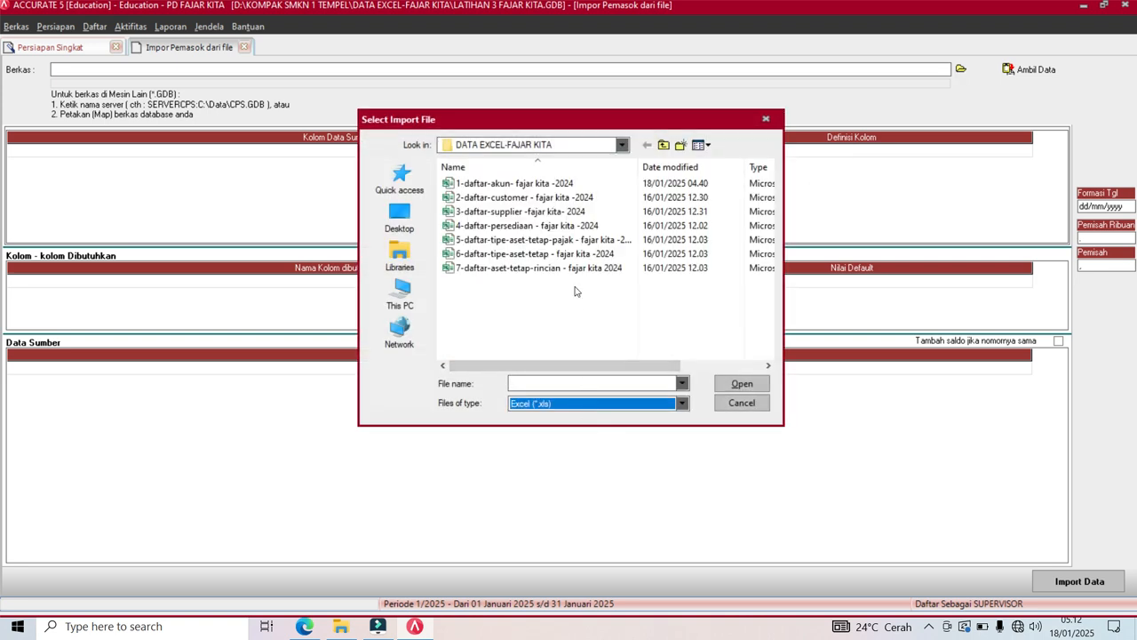
pyautogui.click(525, 211)
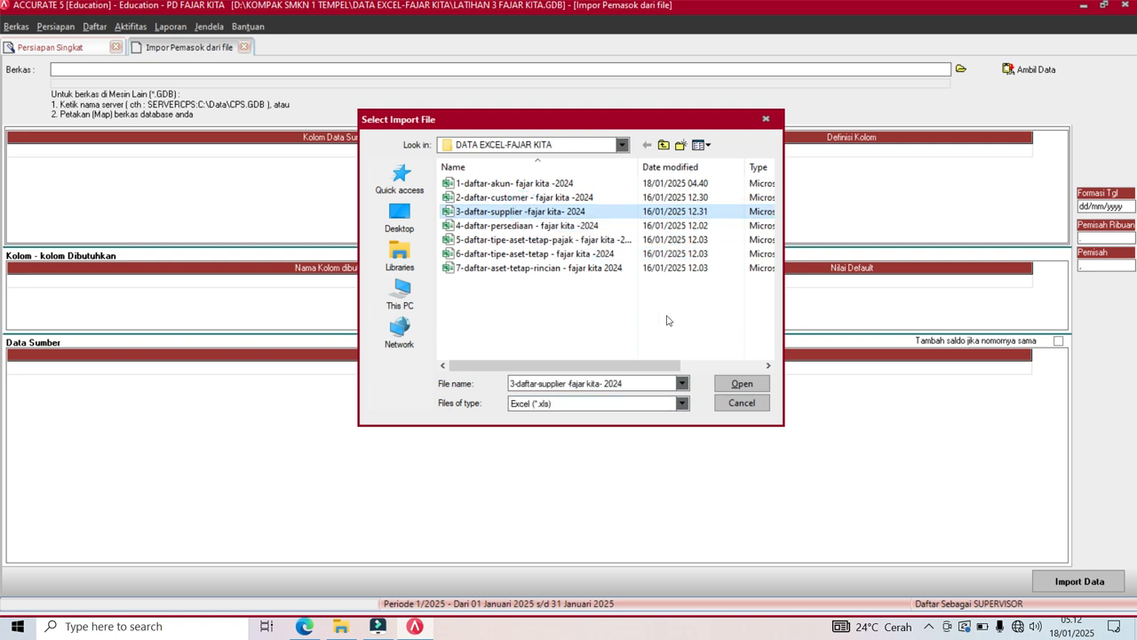
pyautogui.click(728, 388)
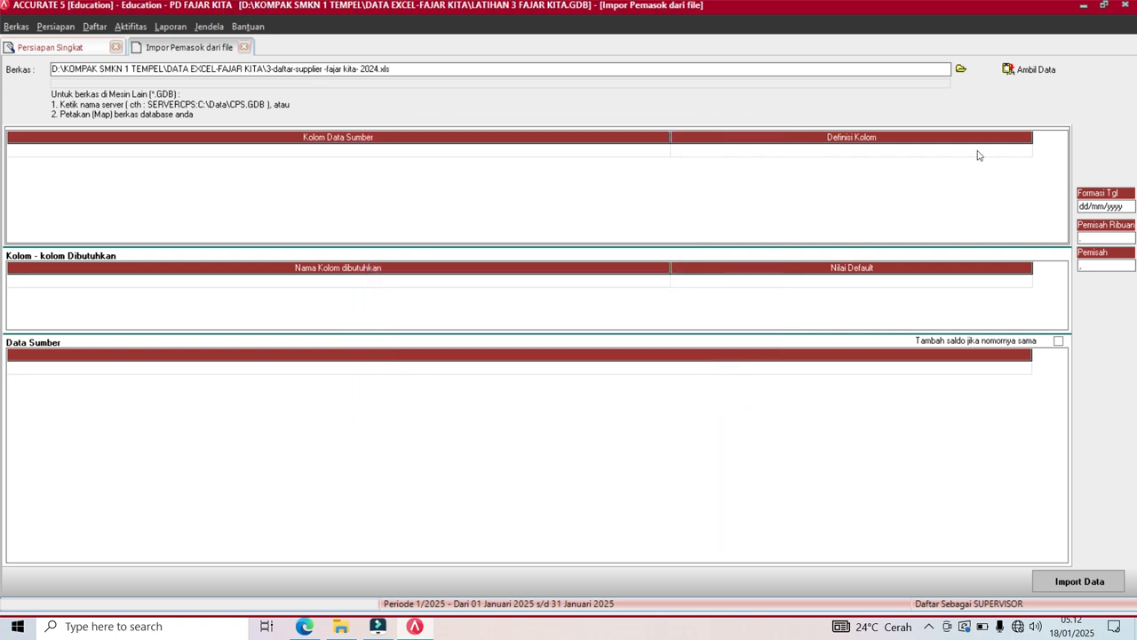
# Load the supplier data into the form and delete its header row.
pyautogui.click(1033, 69)
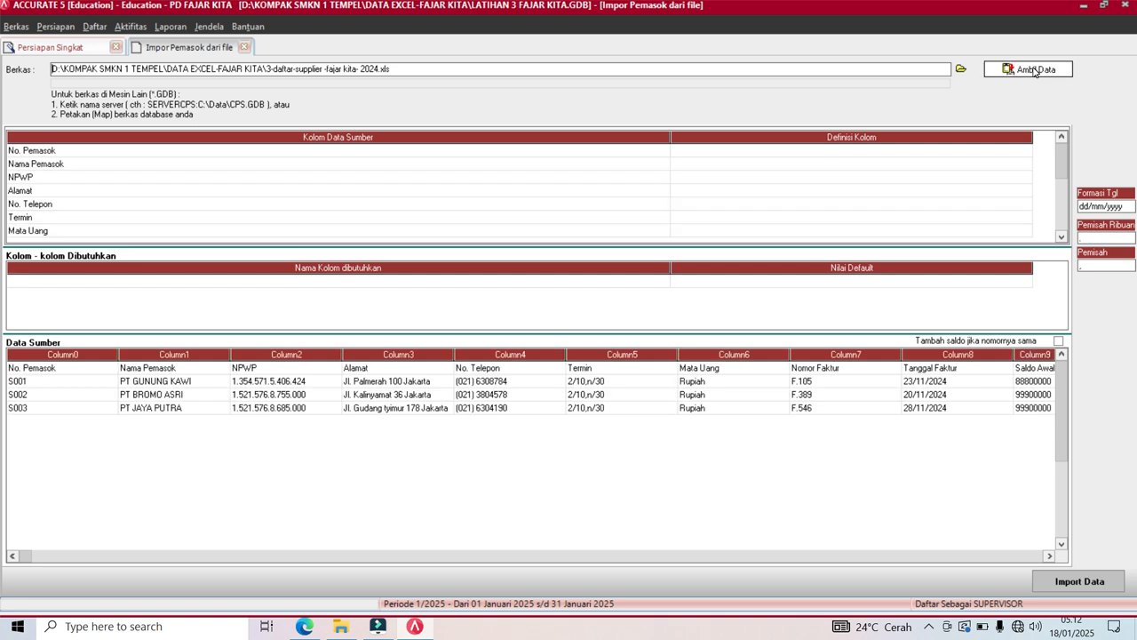
pyautogui.rightClick(516, 371)
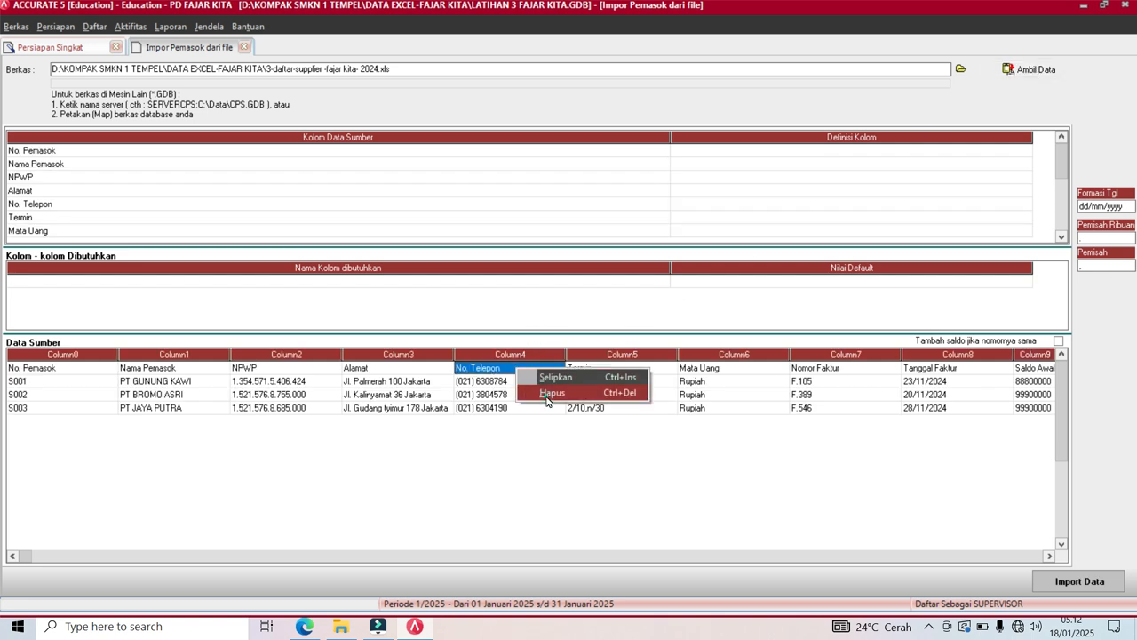
pyautogui.click(547, 393)
# Confirm the header deletion, narrow the grid columns, and map No Pemasok and Nama Pemasok.
pyautogui.click(538, 352)
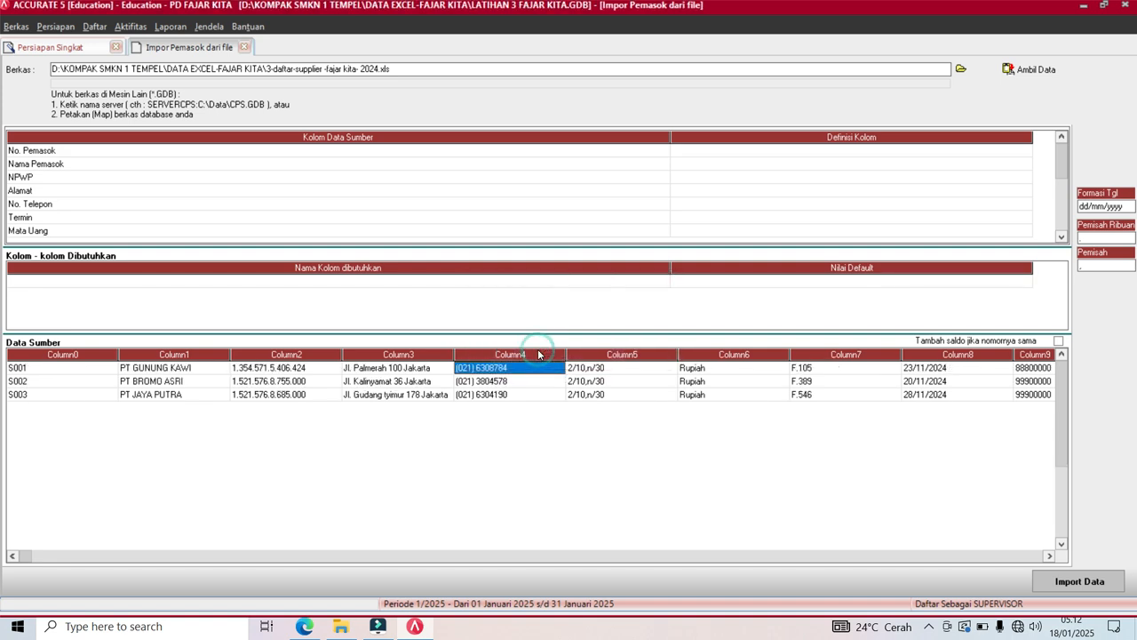
pyautogui.moveTo(671, 133); pyautogui.dragTo(74, 158)
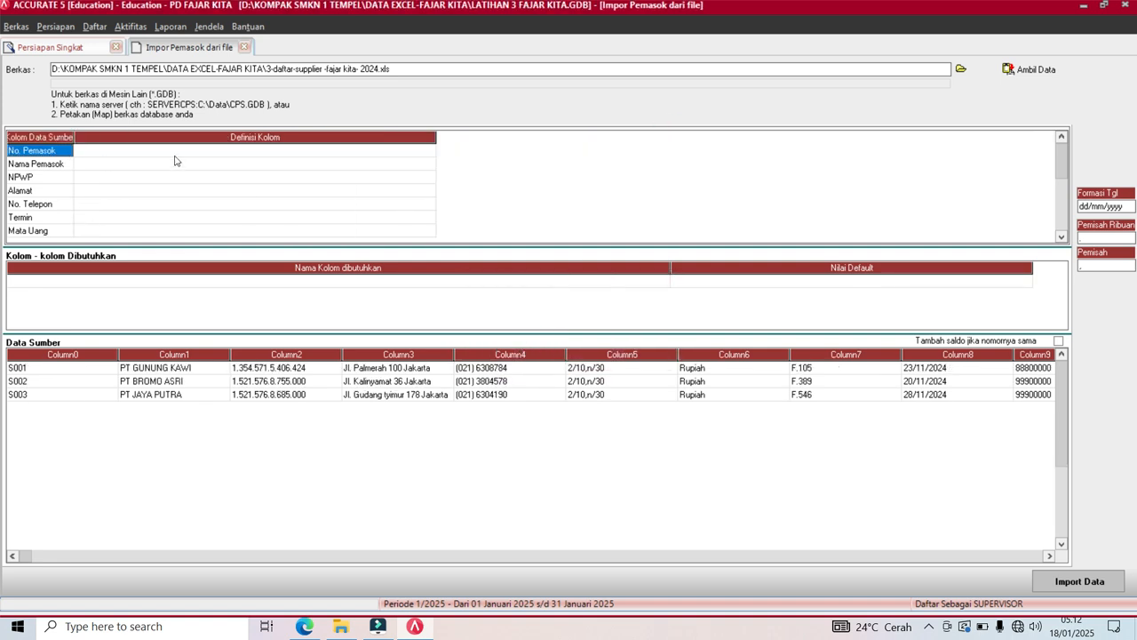
pyautogui.moveTo(437, 141); pyautogui.dragTo(199, 160)
pyautogui.click(181, 154)
pyautogui.click(183, 152)
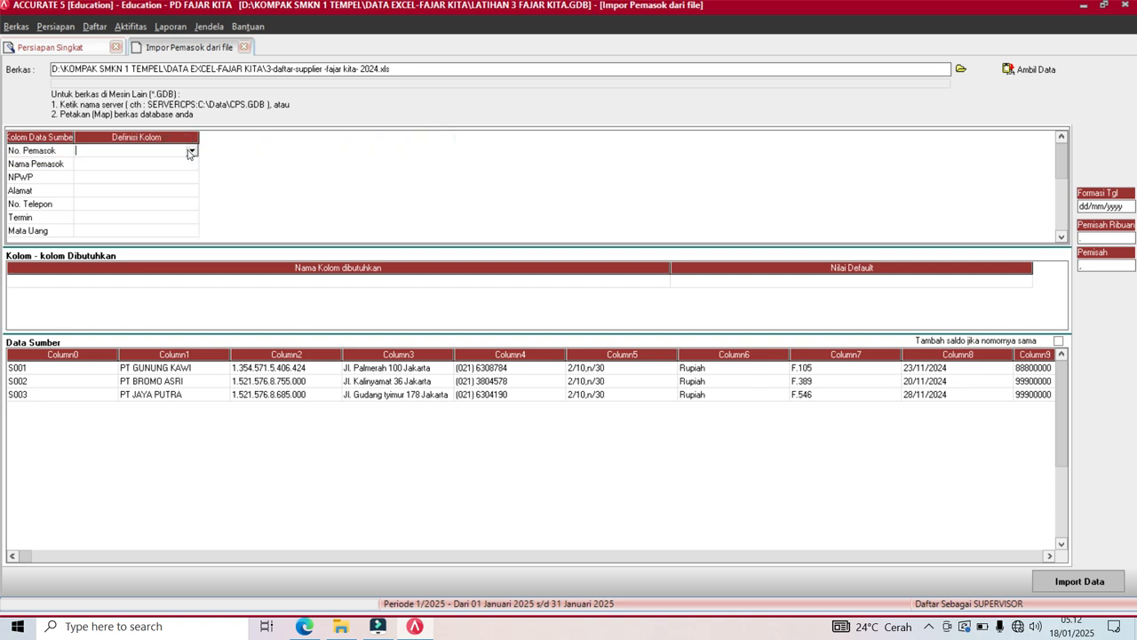
pyautogui.click(189, 153)
pyautogui.click(114, 172)
pyautogui.click(122, 166)
pyautogui.click(198, 169)
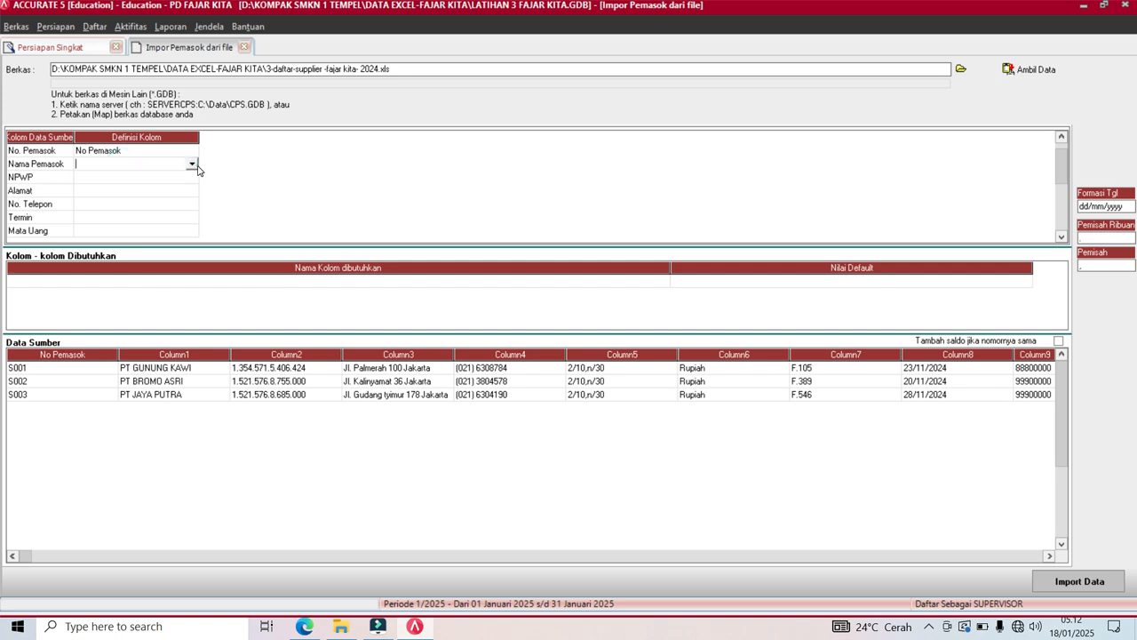
pyautogui.click(191, 164)
pyautogui.click(133, 185)
pyautogui.click(142, 176)
# Map NPWP to Nomor Pajak and Alamat to Alamat 1.
pyautogui.click(197, 180)
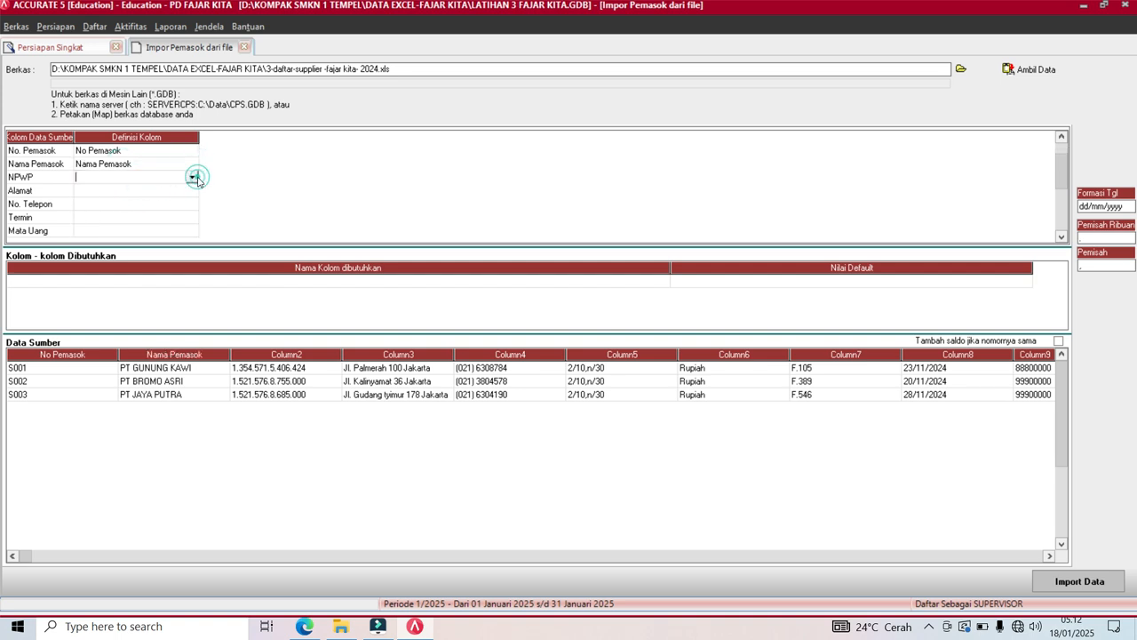
pyautogui.click(192, 178)
pyautogui.click(191, 245)
pyautogui.click(193, 249)
pyautogui.click(193, 249)
pyautogui.click(193, 248)
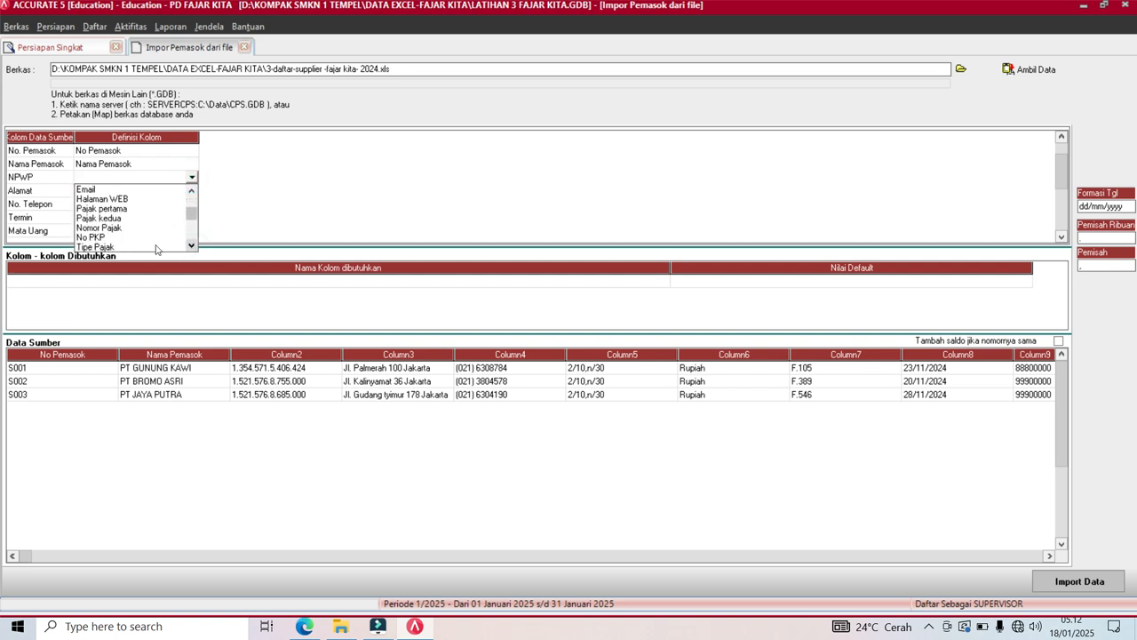
pyautogui.click(113, 228)
pyautogui.click(124, 192)
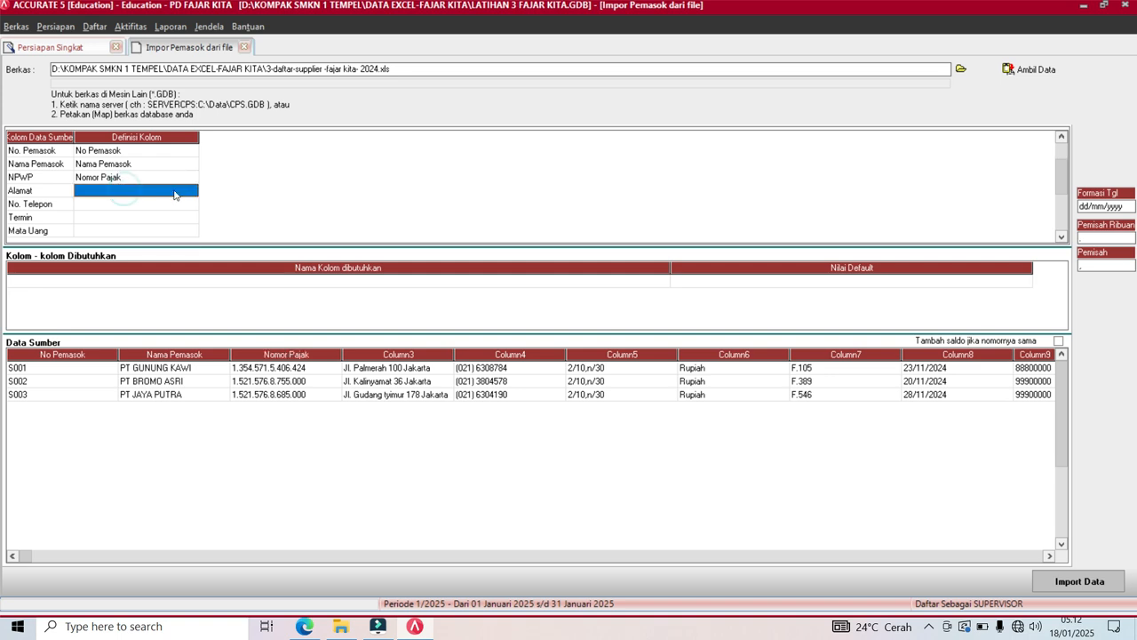
pyautogui.click(191, 192)
pyautogui.click(191, 191)
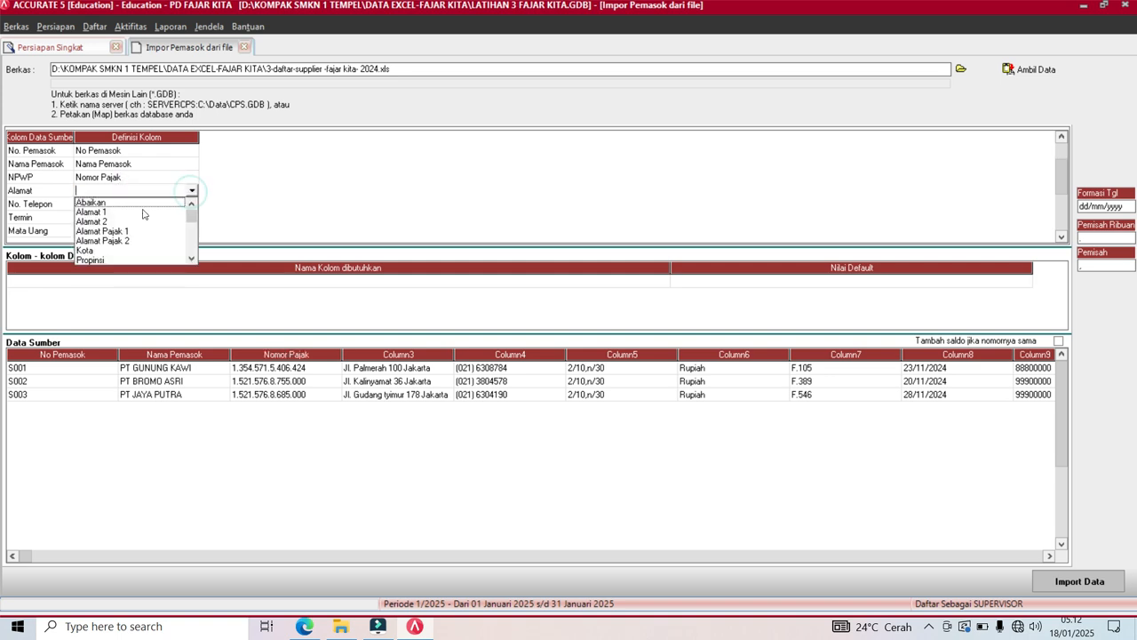
pyautogui.click(98, 216)
pyautogui.click(108, 205)
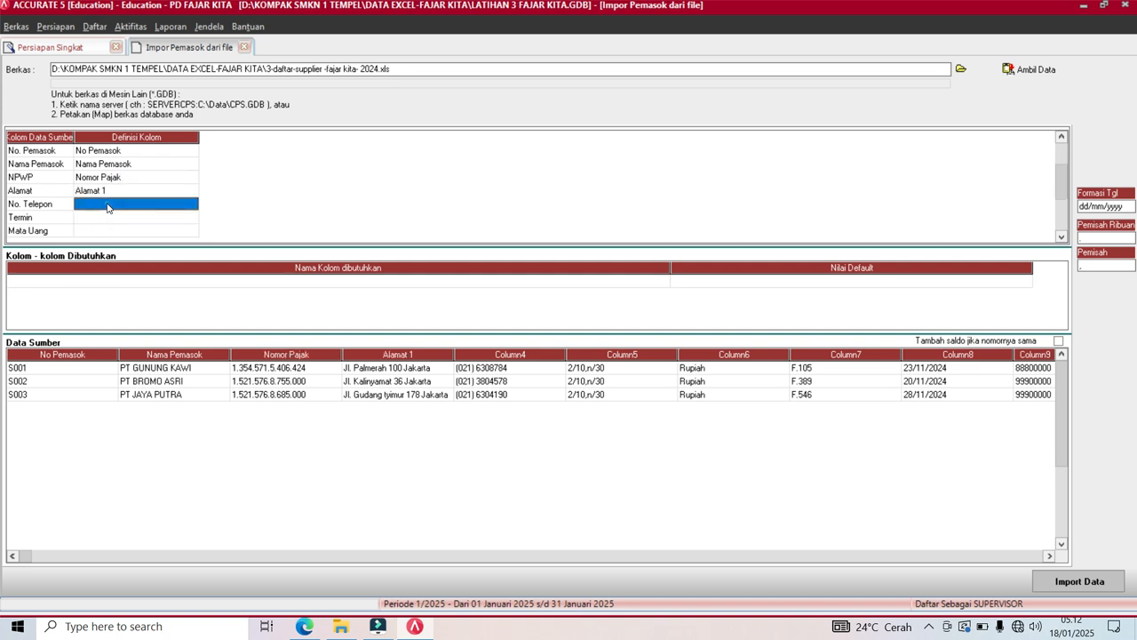
# Map the No. Telepon column to No. Telepon.
pyautogui.click(191, 209)
pyautogui.click(191, 204)
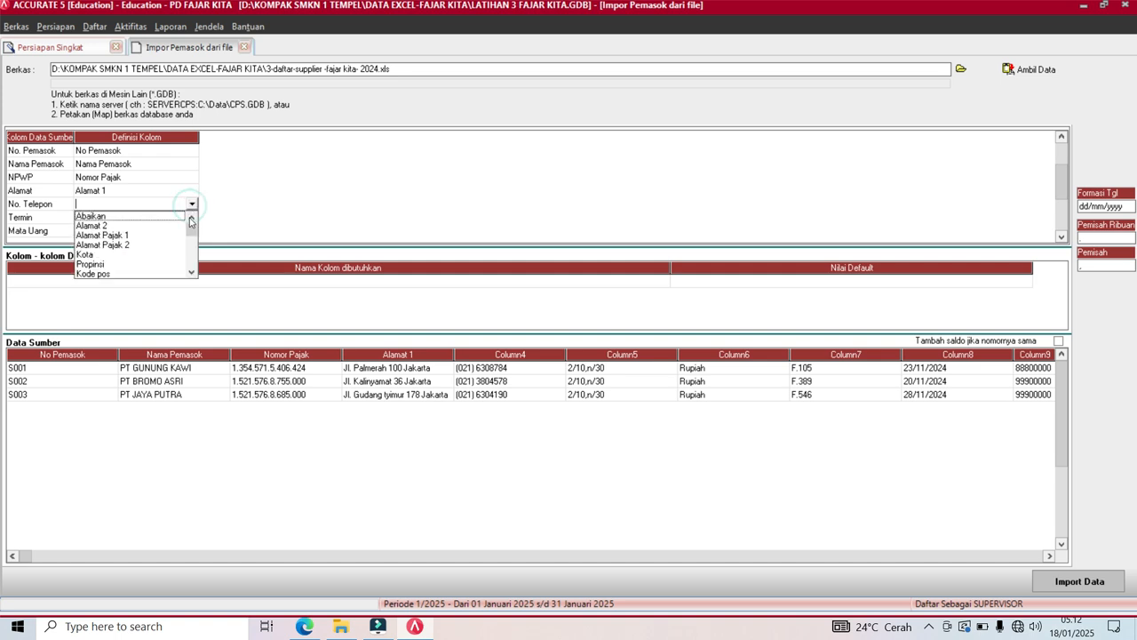
pyautogui.click(192, 273)
pyautogui.click(192, 274)
pyautogui.click(192, 274)
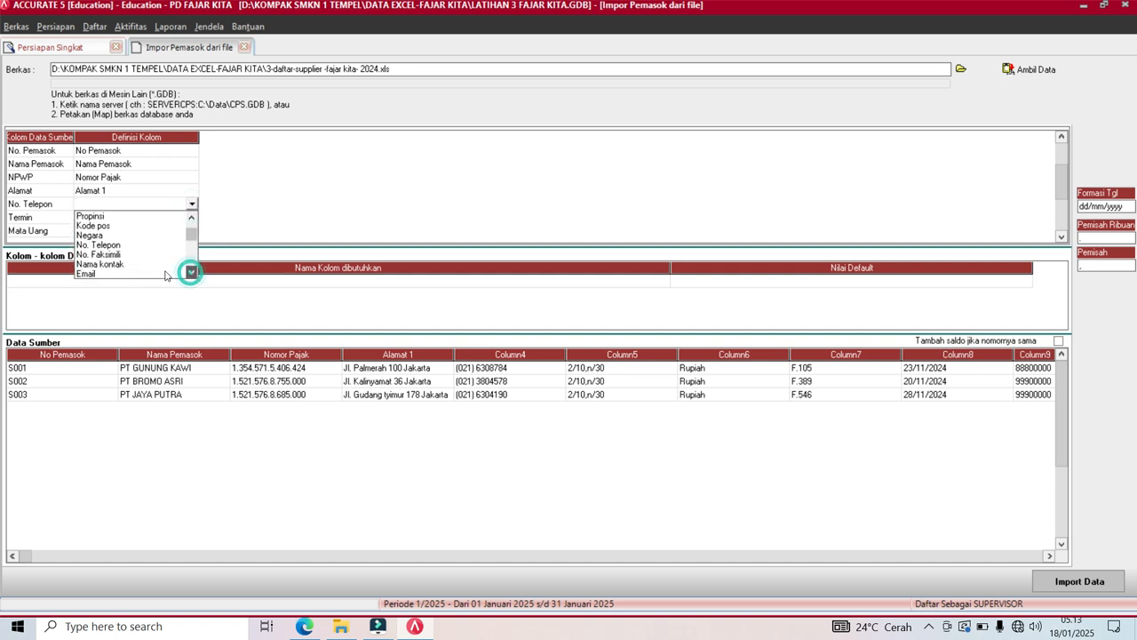
pyautogui.click(104, 245)
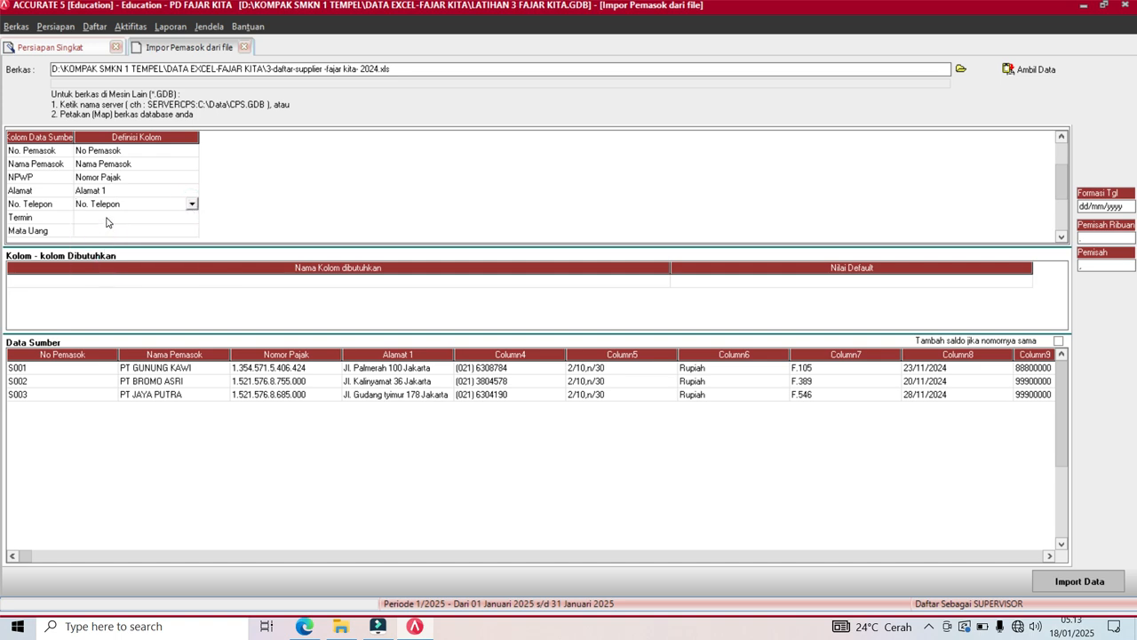
pyautogui.click(111, 218)
# Map the Termin column to Syarat.
pyautogui.click(183, 221)
pyautogui.click(192, 217)
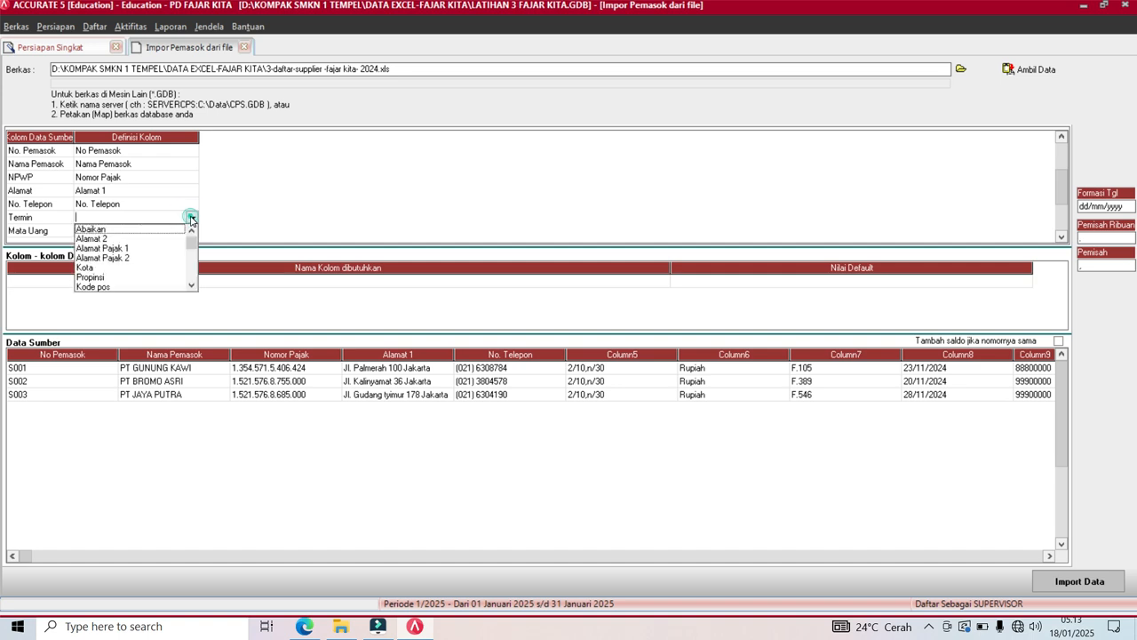
pyautogui.click(192, 281)
pyautogui.click(192, 276)
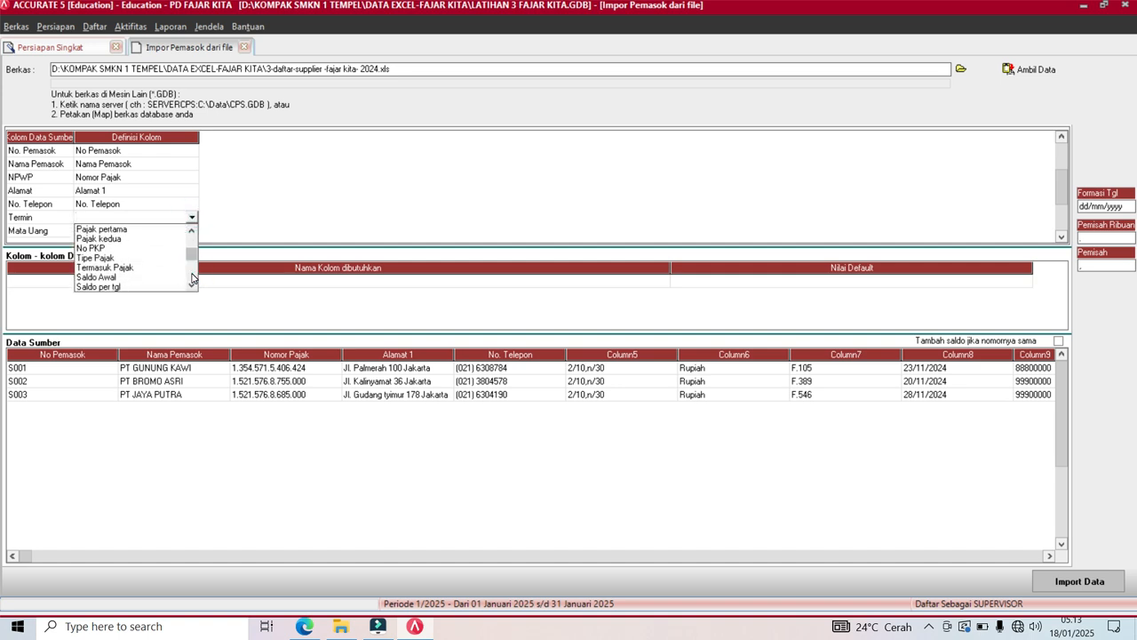
pyautogui.click(190, 287)
pyautogui.click(190, 286)
pyautogui.click(190, 287)
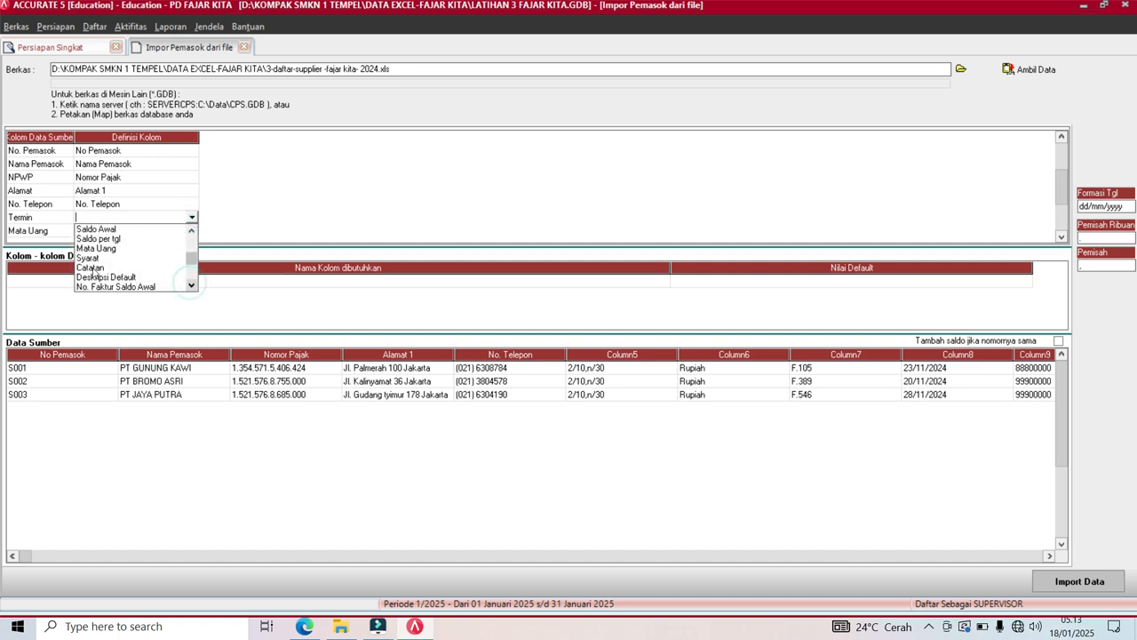
pyautogui.click(91, 264)
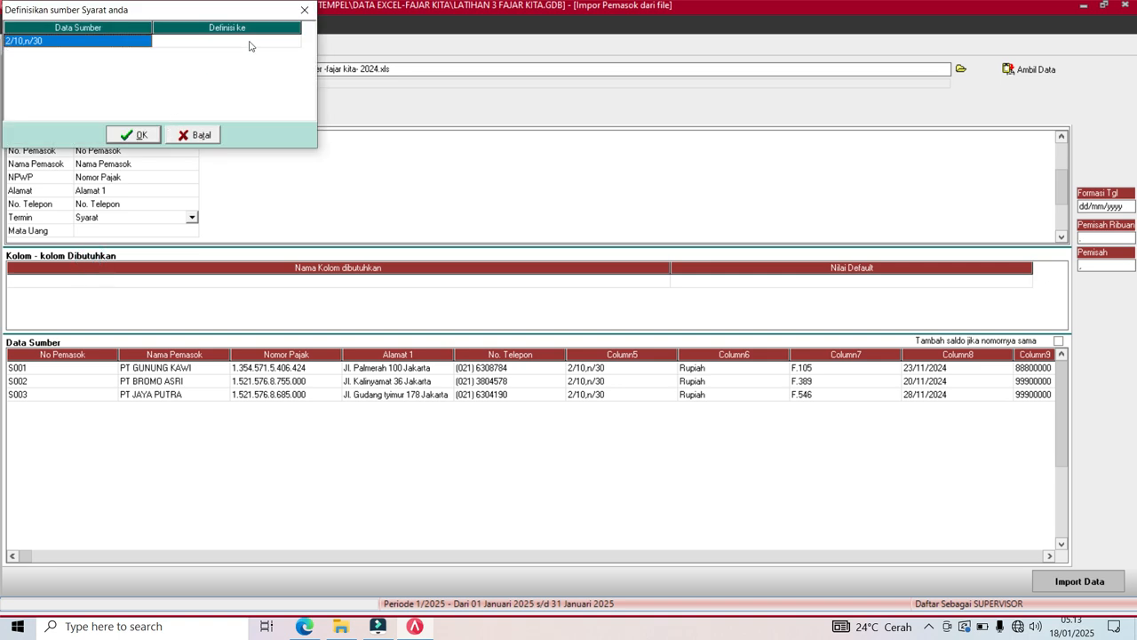
# Match the source term 2/10,n/30 to the 2/10 n/30 payment term and commit Syarat.
pyautogui.click(253, 42)
pyautogui.click(288, 44)
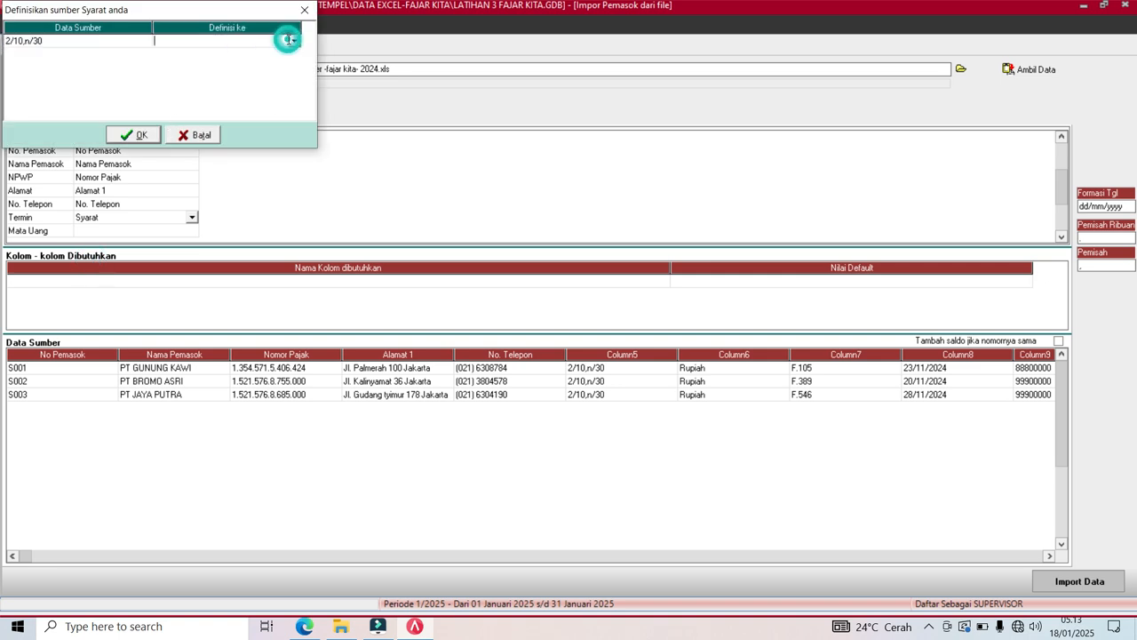
pyautogui.click(294, 41)
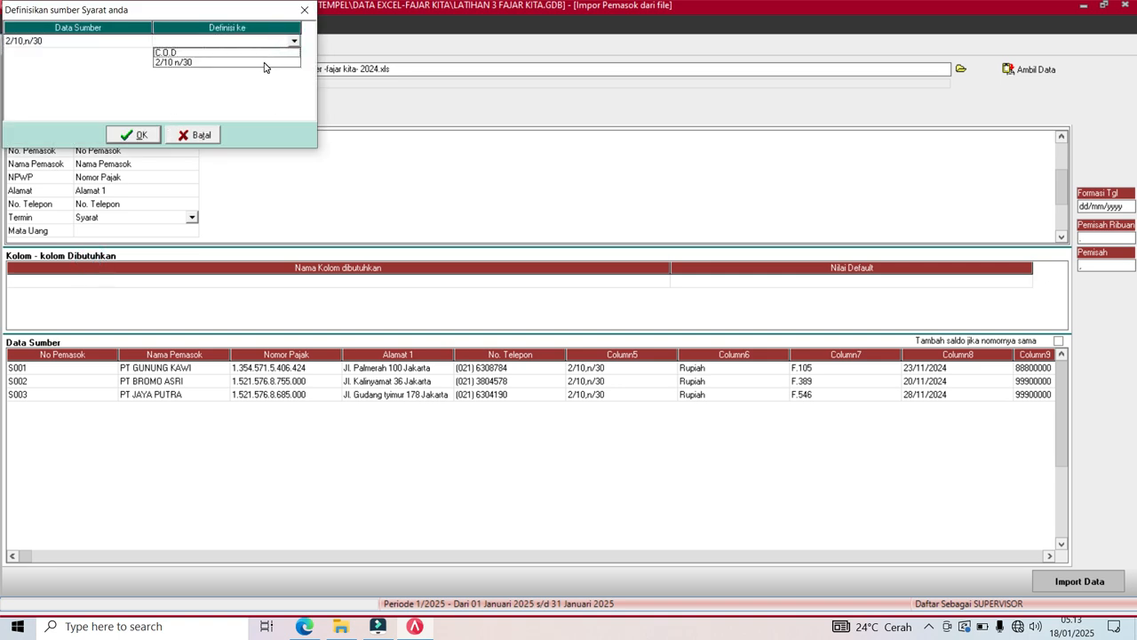
pyautogui.click(264, 62)
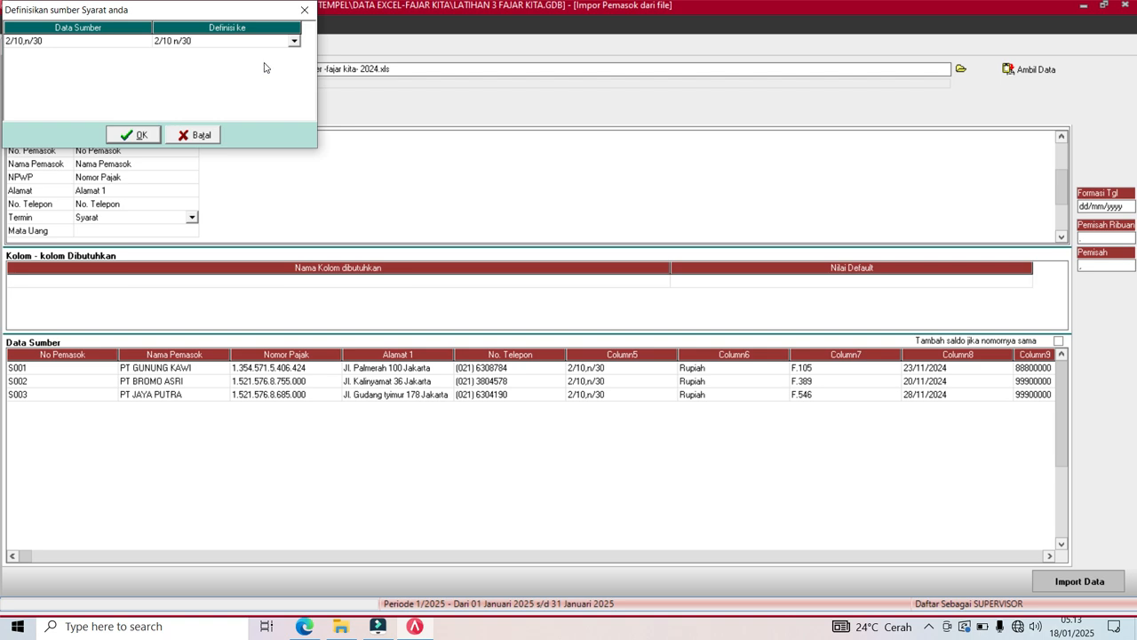
pyautogui.click(140, 135)
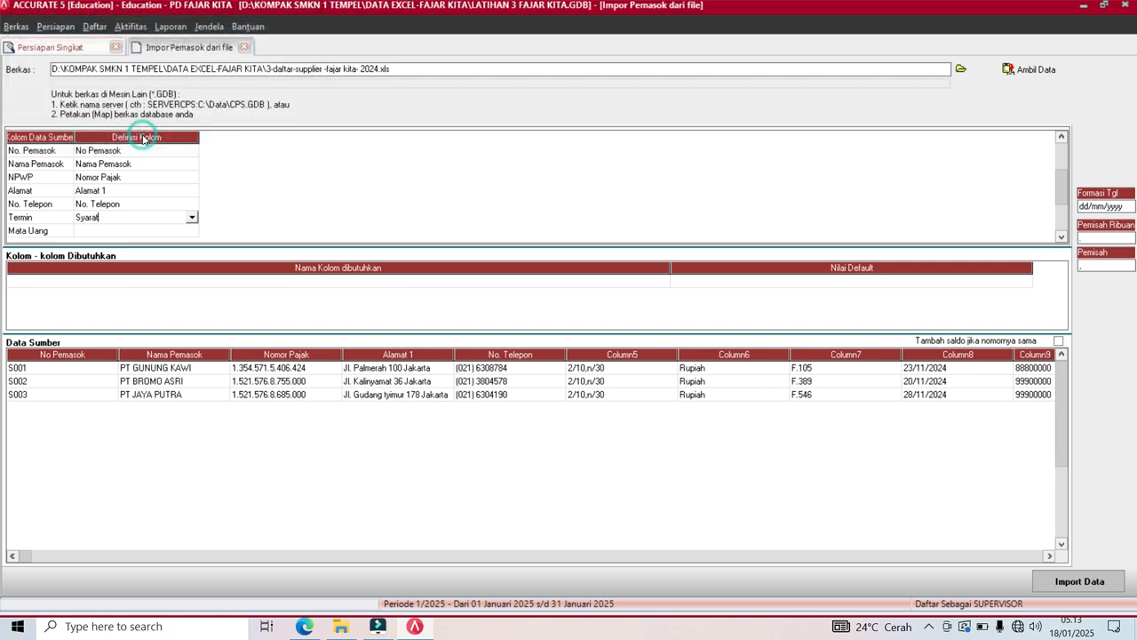
pyautogui.click(136, 232)
# Map the Mata Uang column to the Mata Uang field.
pyautogui.click(199, 234)
pyautogui.click(191, 230)
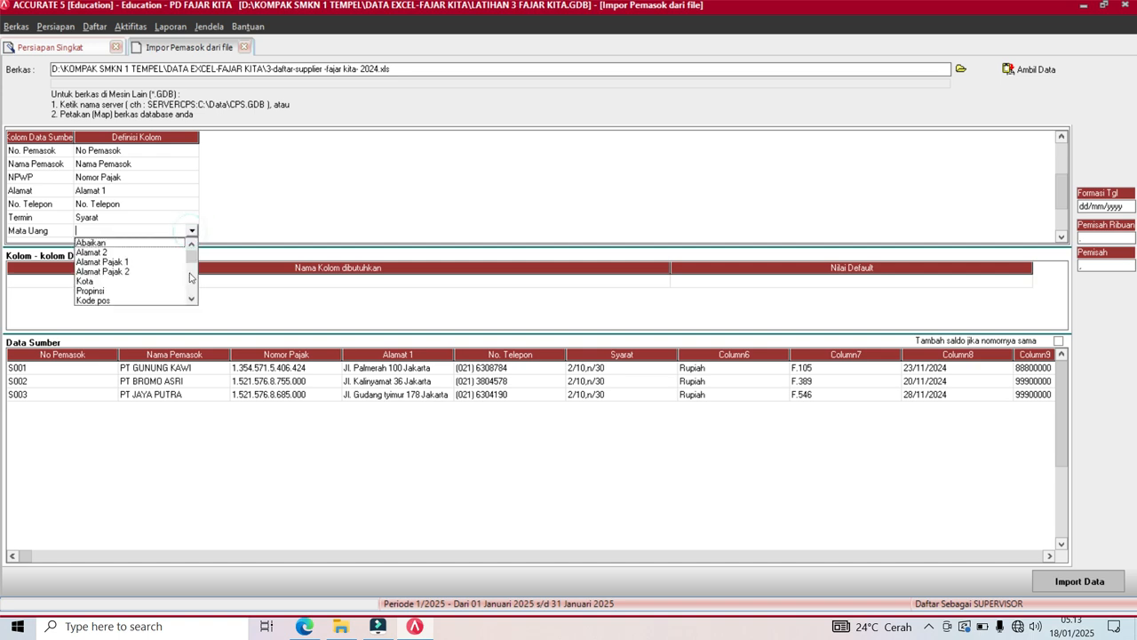
pyautogui.click(191, 300)
pyautogui.click(191, 300)
pyautogui.click(192, 299)
pyautogui.click(192, 299)
pyautogui.click(191, 299)
pyautogui.click(191, 299)
pyautogui.click(191, 299)
pyautogui.click(191, 299)
pyautogui.click(191, 300)
pyautogui.click(191, 300)
pyautogui.click(191, 300)
pyautogui.click(97, 269)
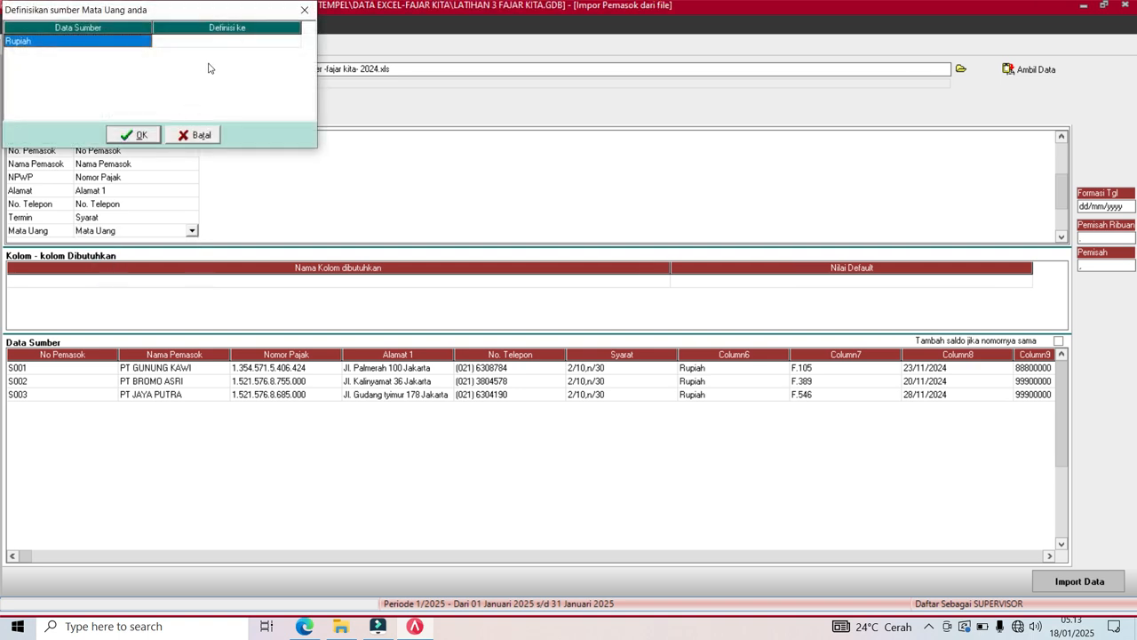
# Link the source value Rupiah to the Rupiah currency and confirm.
pyautogui.click(240, 44)
pyautogui.click(293, 42)
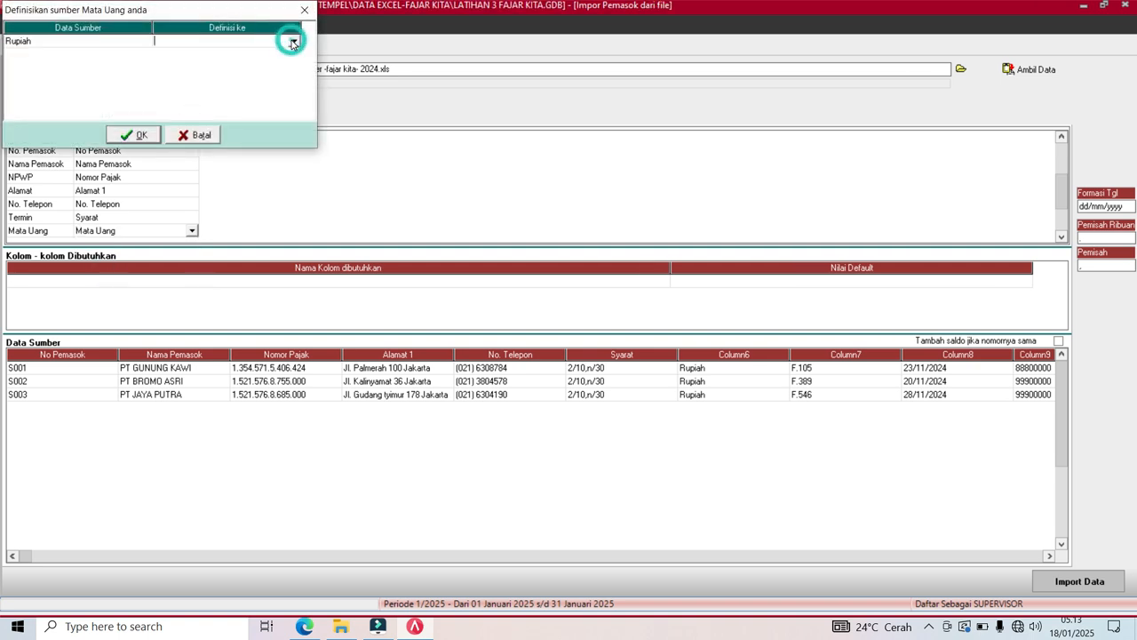
pyautogui.click(272, 53)
pyautogui.click(137, 135)
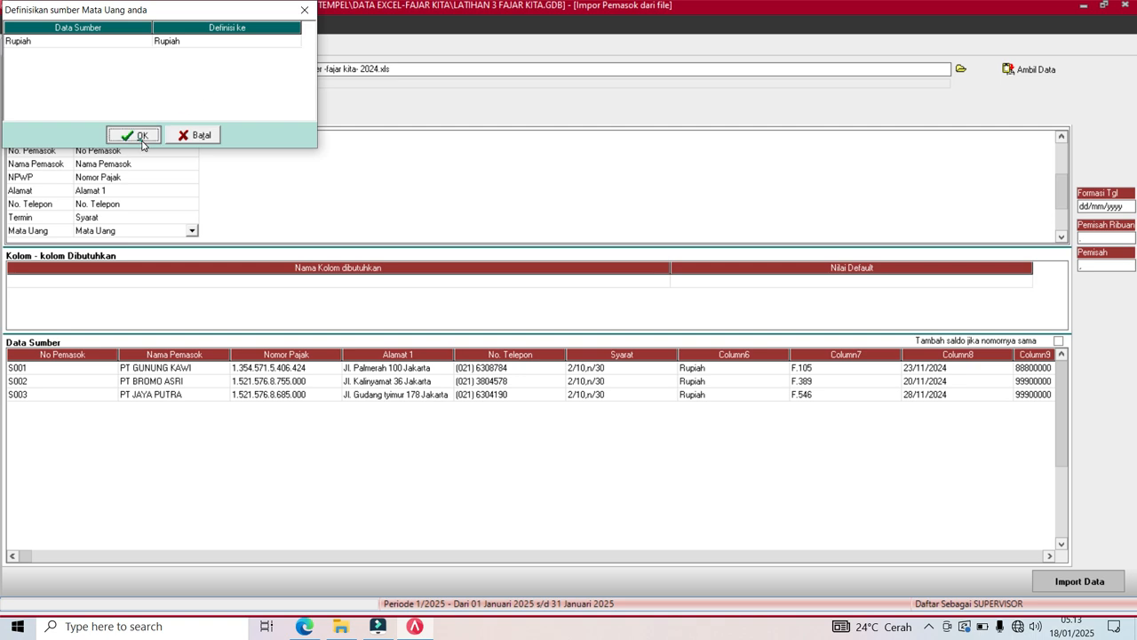
# Map Nomor Faktur to No. Faktur Saldo Awal.
pyautogui.click(1061, 239)
pyautogui.click(1061, 238)
pyautogui.click(1061, 238)
pyautogui.click(1061, 238)
pyautogui.click(1061, 239)
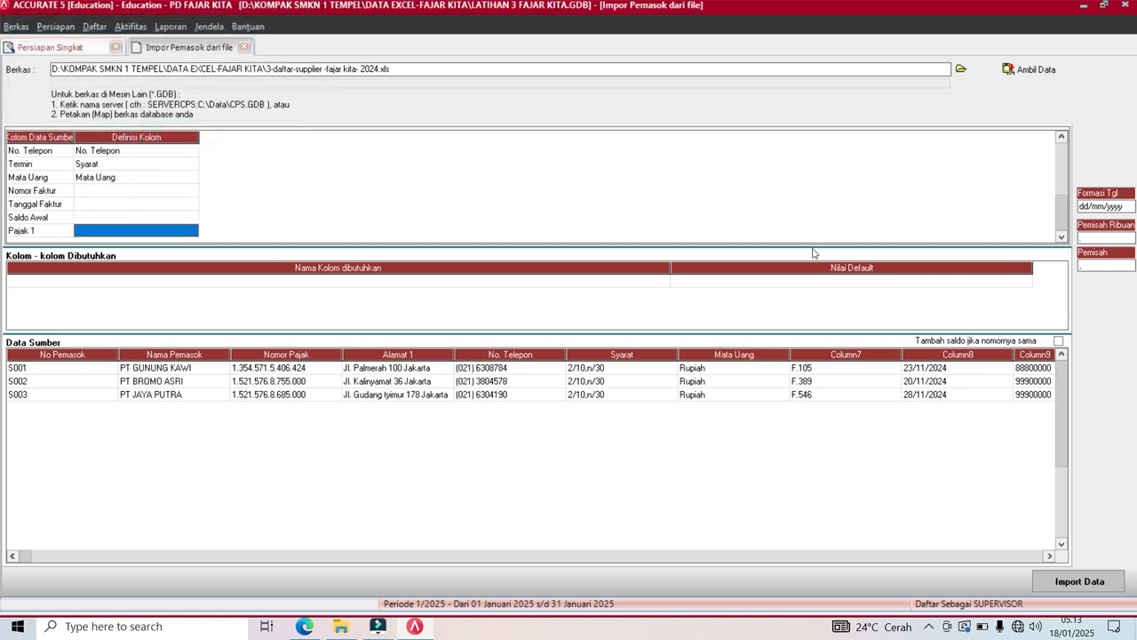
pyautogui.click(177, 193)
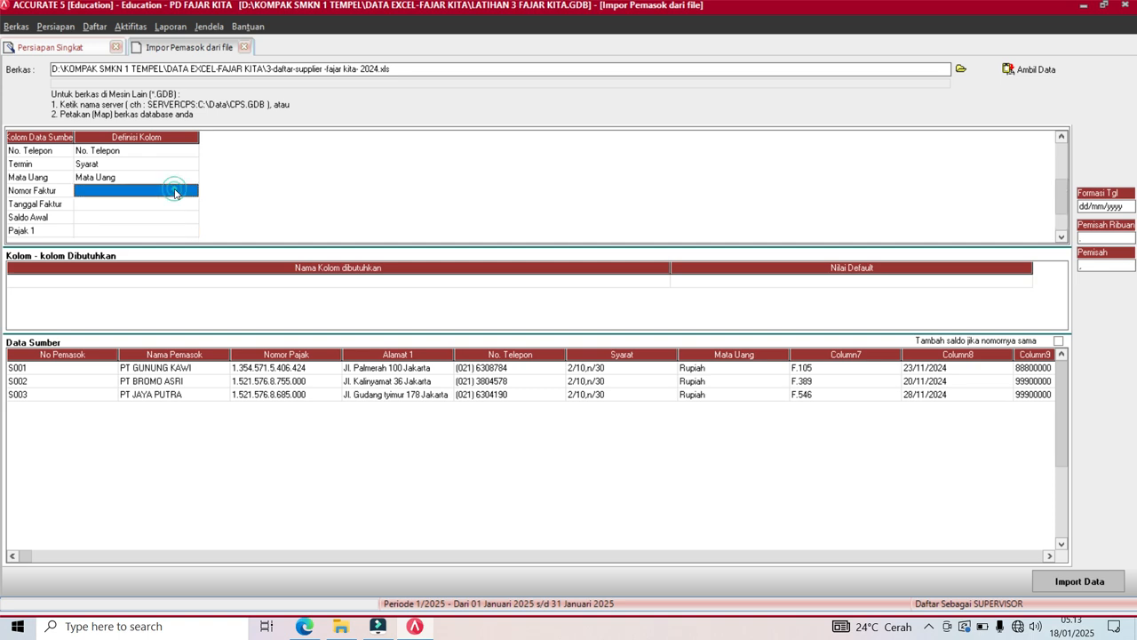
pyautogui.click(188, 192)
pyautogui.click(191, 190)
pyautogui.scroll(-2, 194, 253)
pyautogui.scroll(-5, 196, 254)
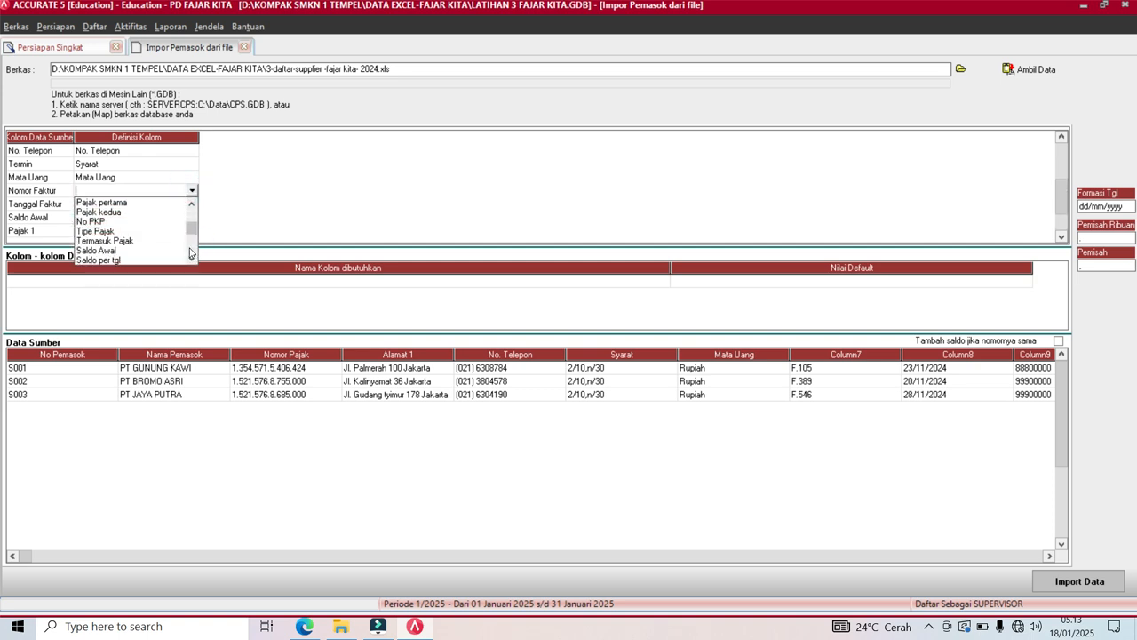
pyautogui.scroll(-2, 189, 253)
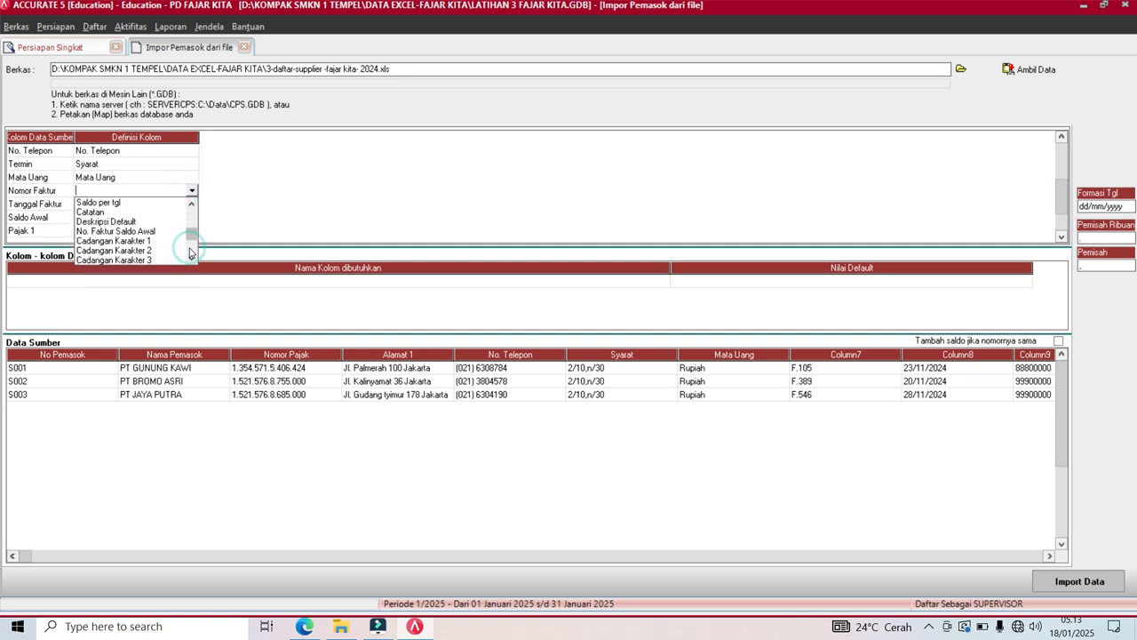
pyautogui.click(123, 232)
# Map Tanggal Faktur to Saldo per tgl.
pyautogui.click(142, 204)
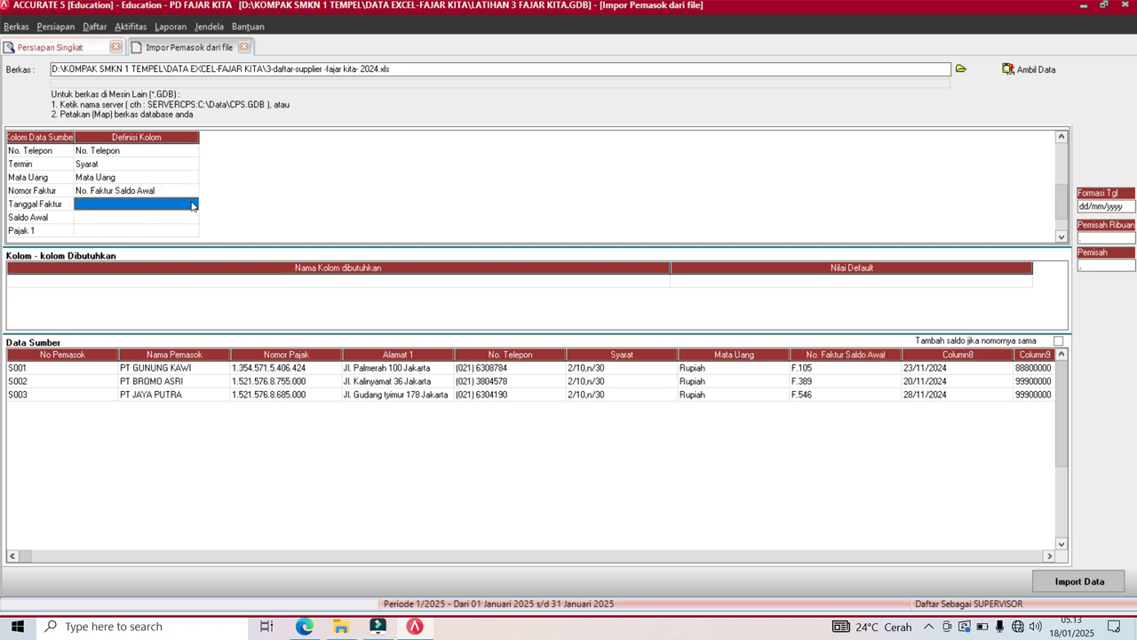
pyautogui.click(193, 204)
pyautogui.click(194, 203)
pyautogui.click(191, 265)
pyautogui.click(191, 264)
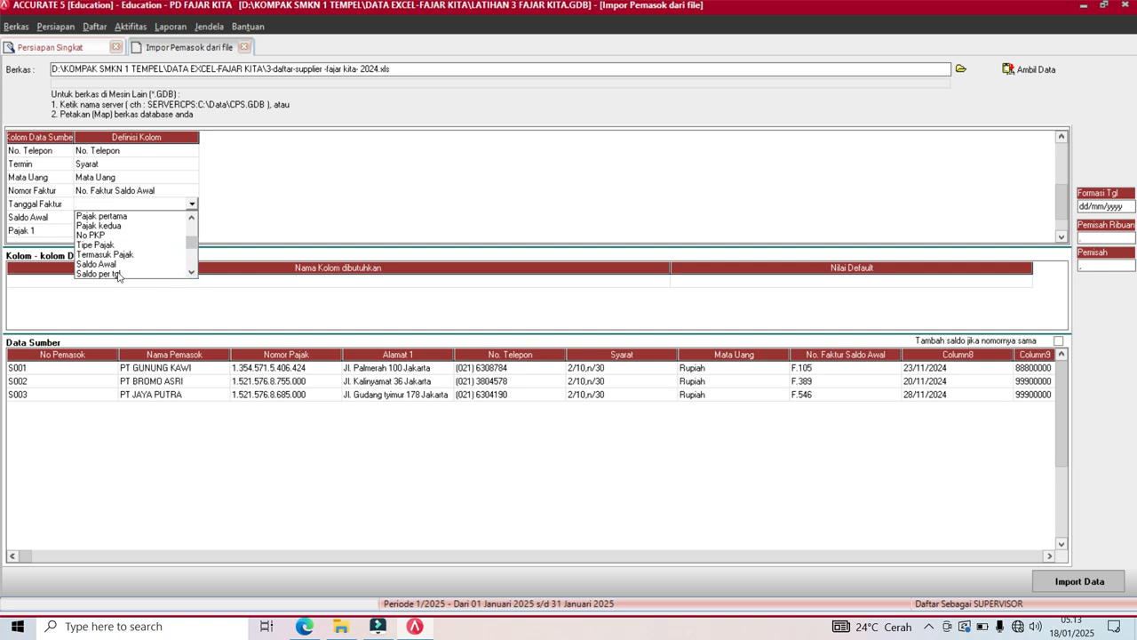
pyautogui.click(114, 275)
# Map the Saldo Awal column to the Saldo Awal field.
pyautogui.click(164, 218)
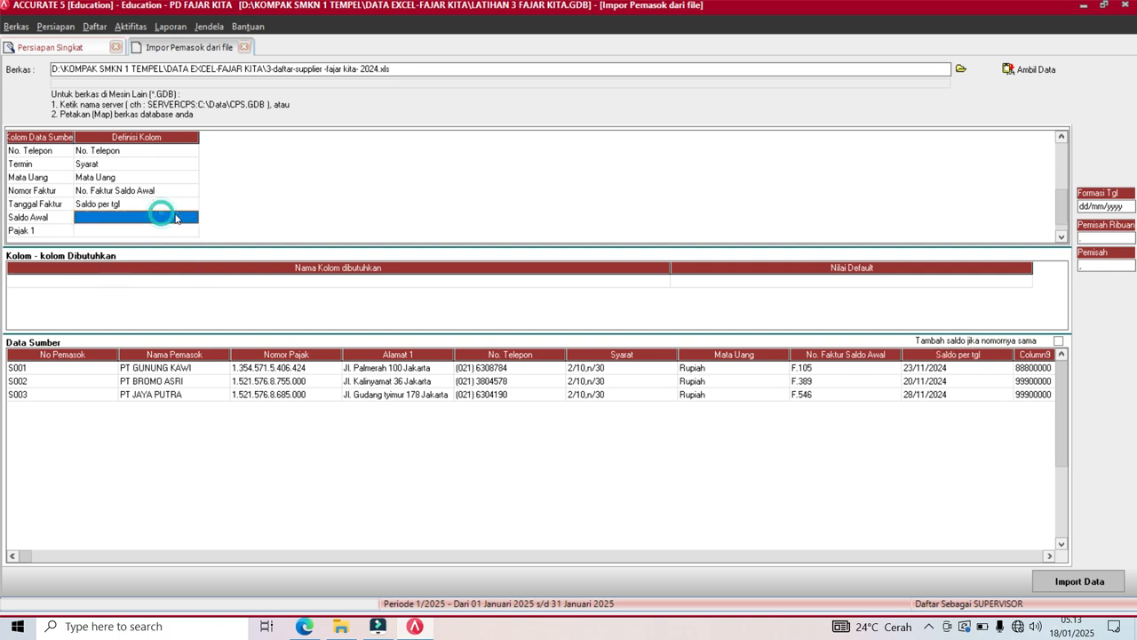
pyautogui.click(192, 222)
pyautogui.click(191, 218)
pyautogui.click(190, 282)
pyautogui.click(190, 282)
pyautogui.click(189, 282)
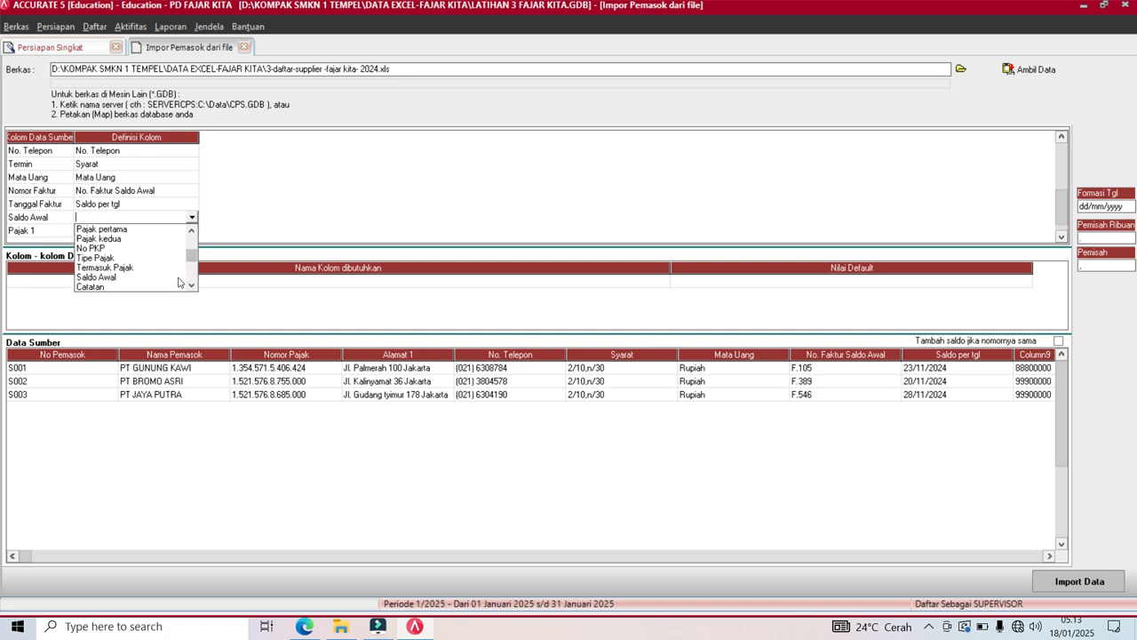
pyautogui.click(109, 279)
# Map Pajak 1 to Pajak pertama, defining tax code T as PPN.
pyautogui.click(146, 231)
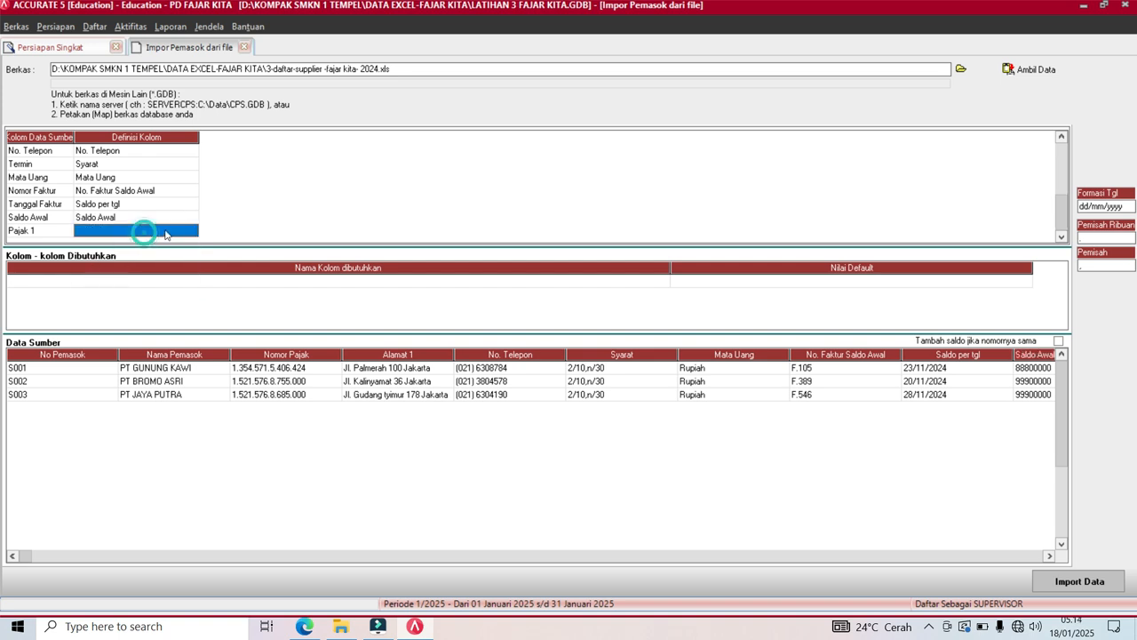
pyautogui.click(187, 232)
pyautogui.click(191, 230)
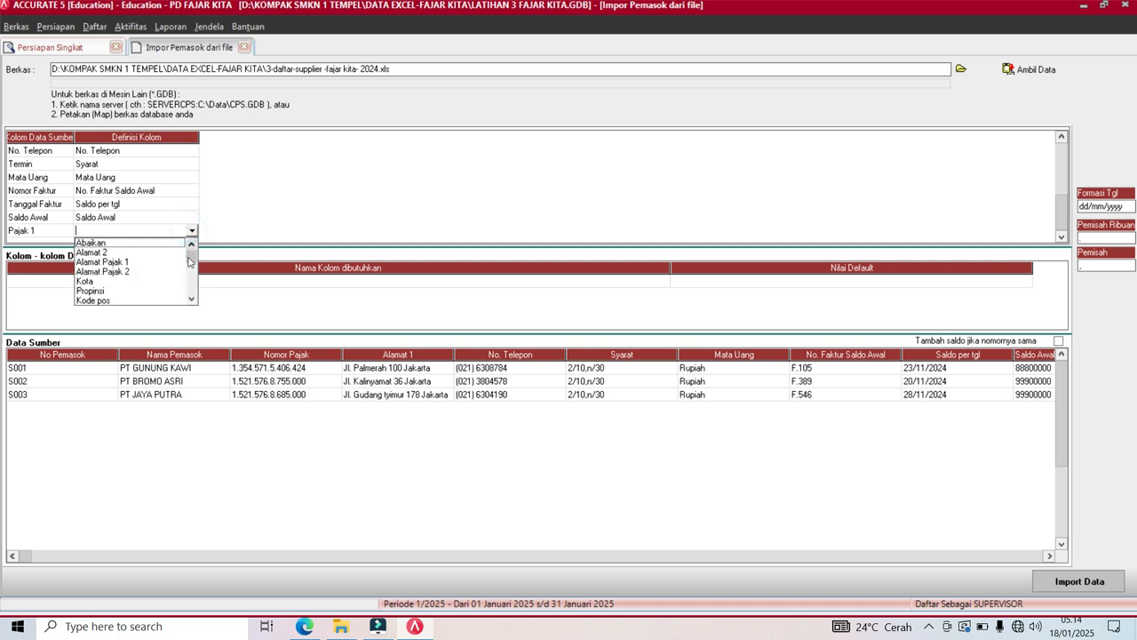
pyautogui.moveTo(191, 300); pyautogui.dragTo(191, 302)
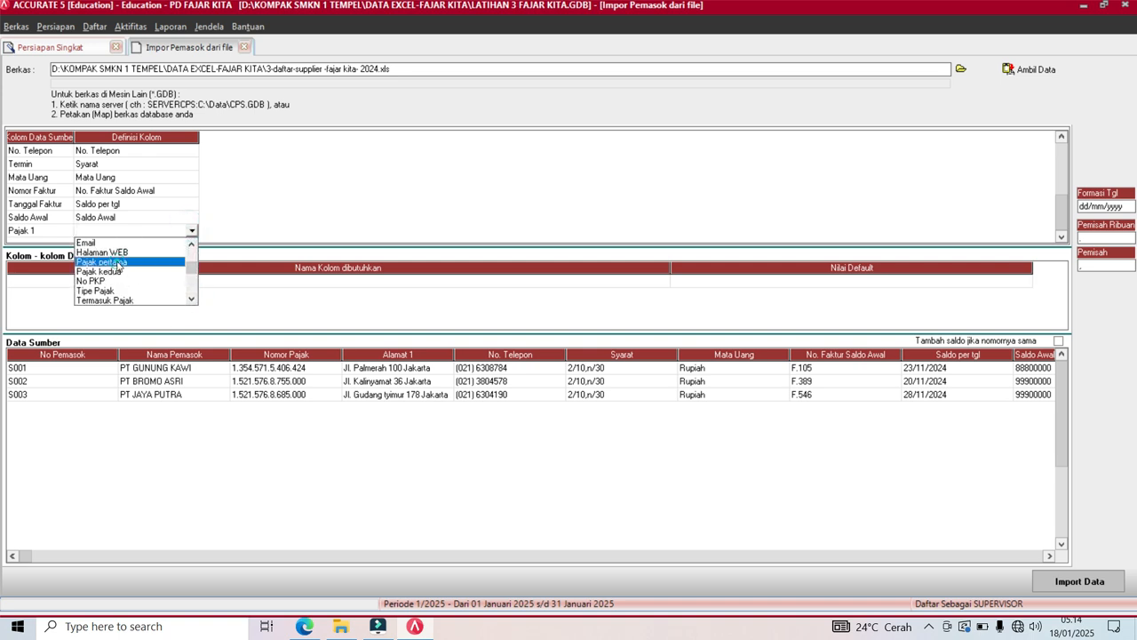
pyautogui.click(120, 263)
pyautogui.click(277, 44)
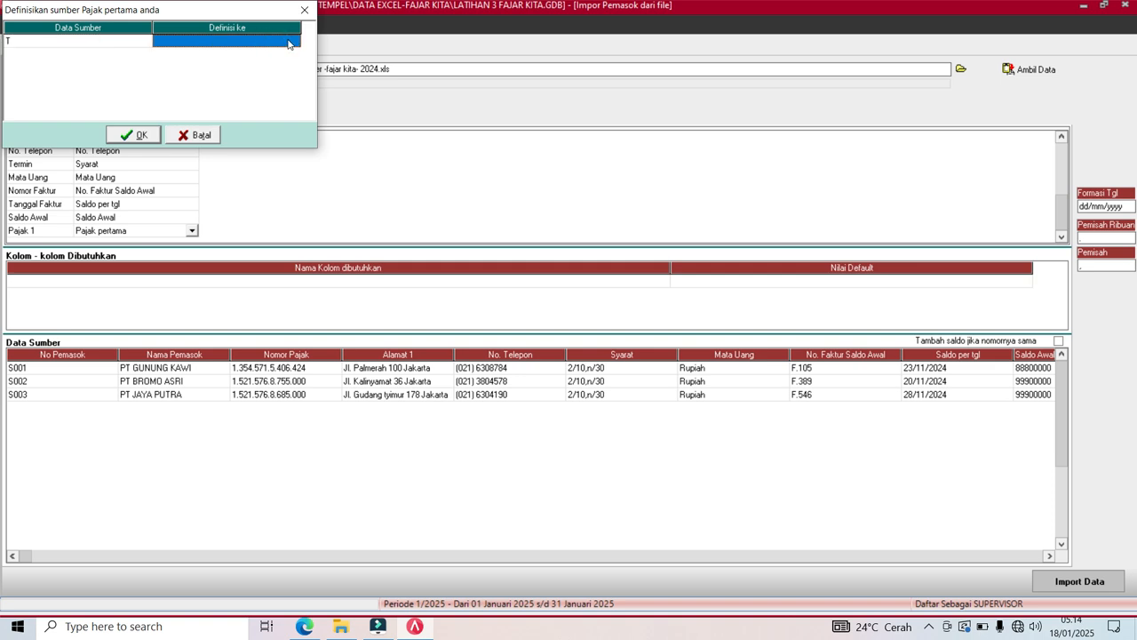
pyautogui.click(287, 40)
pyautogui.click(287, 40)
pyautogui.click(286, 50)
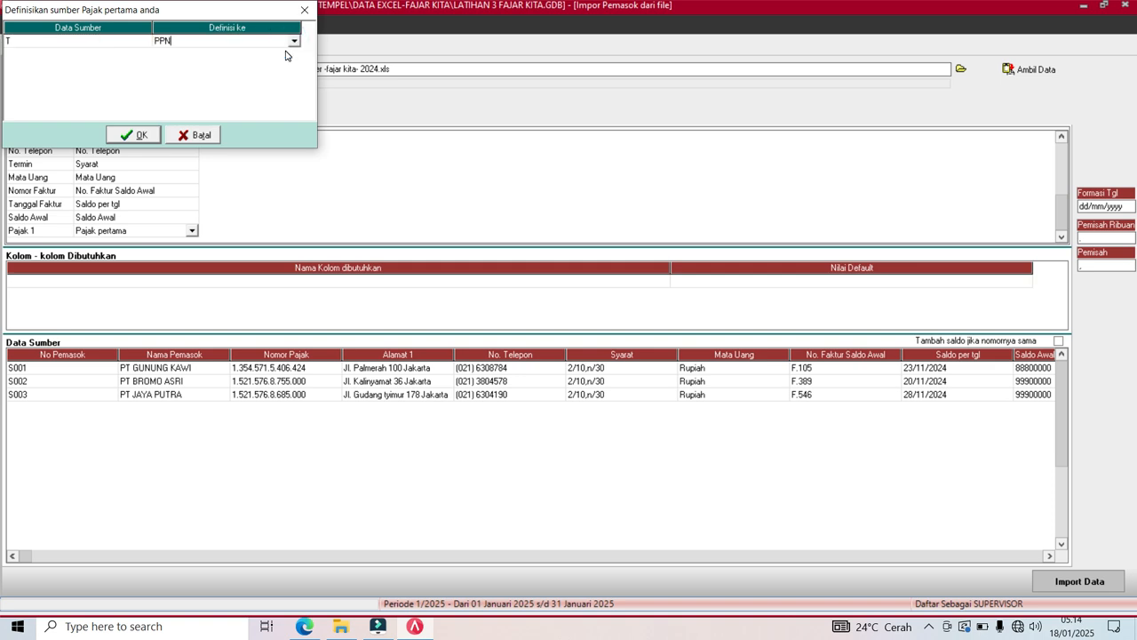
pyautogui.press('Tab')
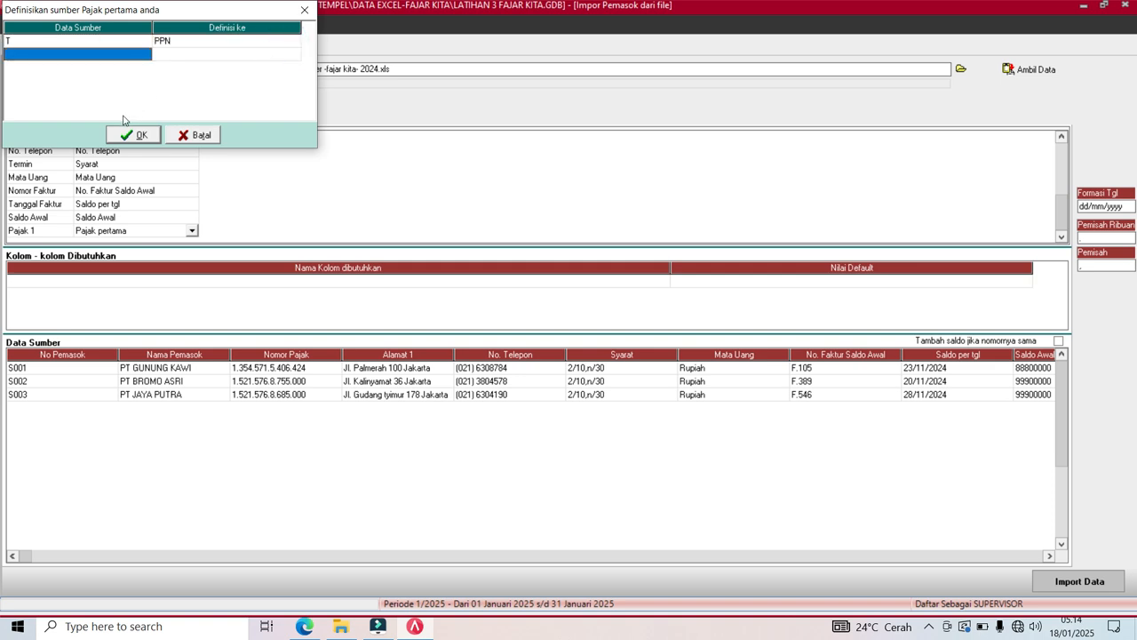
pyautogui.click(134, 134)
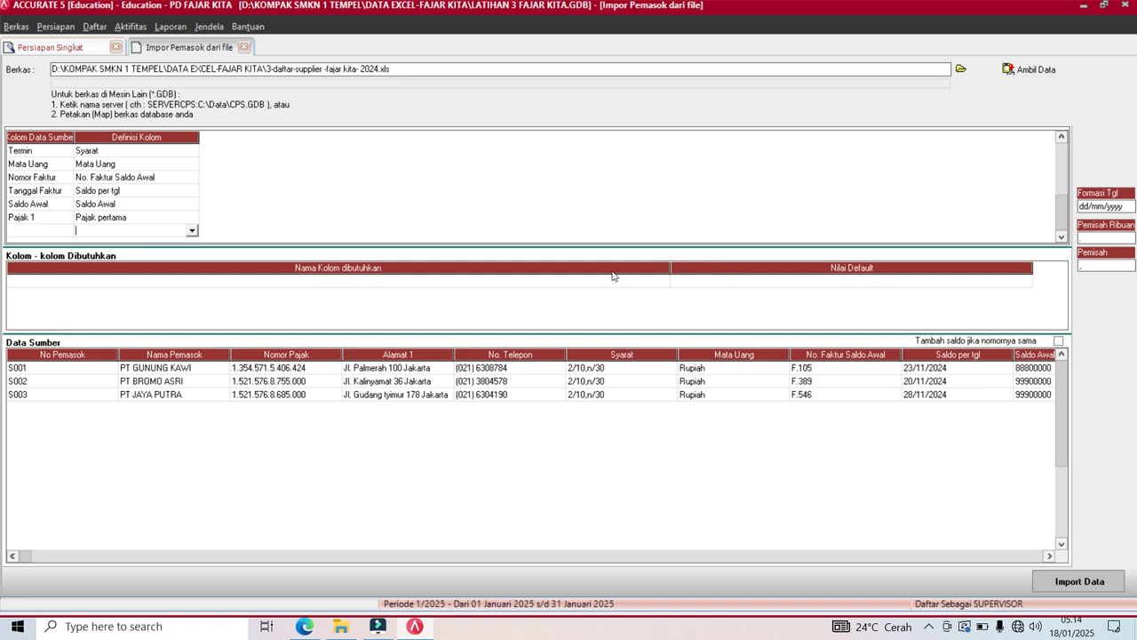
# Import the three suppliers, dismiss the result message, and advance to Akun Default Barang.
pyautogui.click(1071, 583)
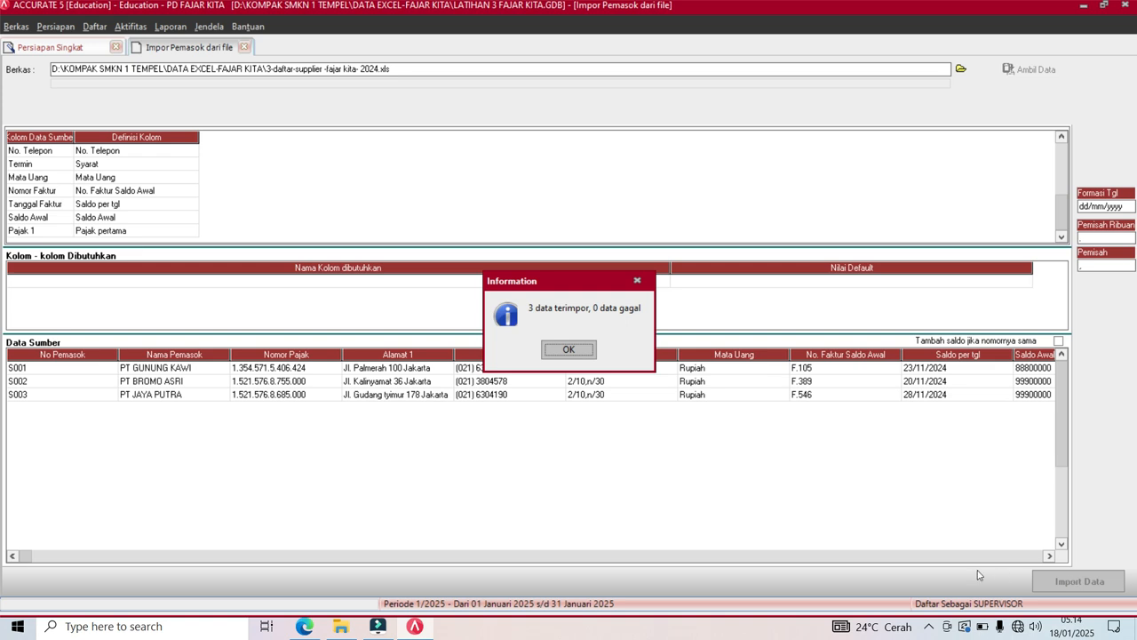
pyautogui.click(571, 350)
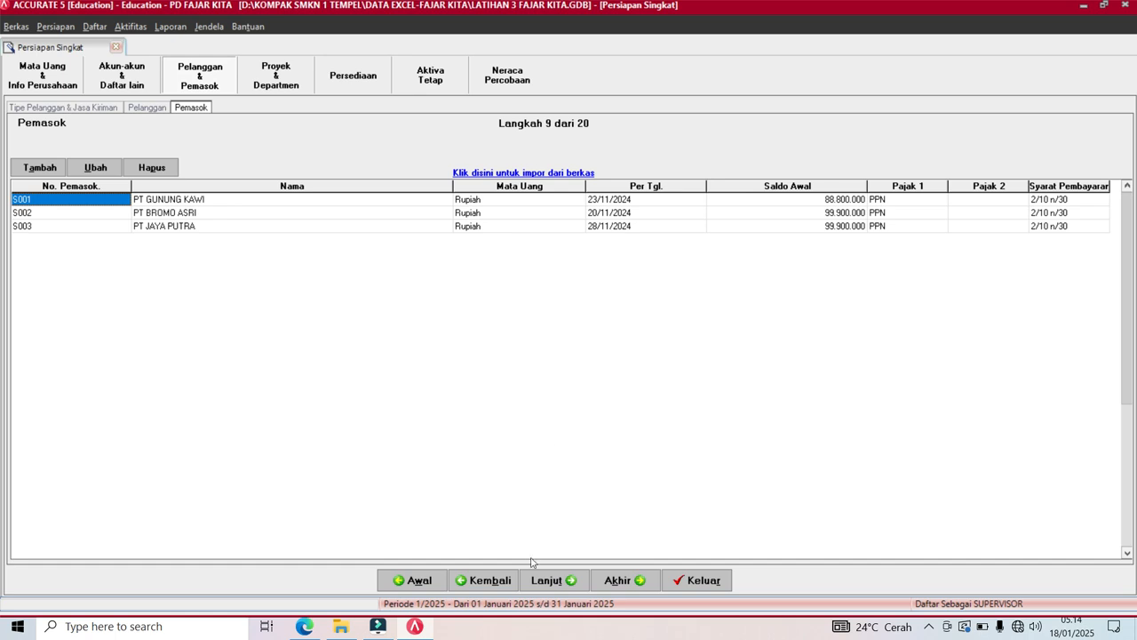
pyautogui.click(541, 587)
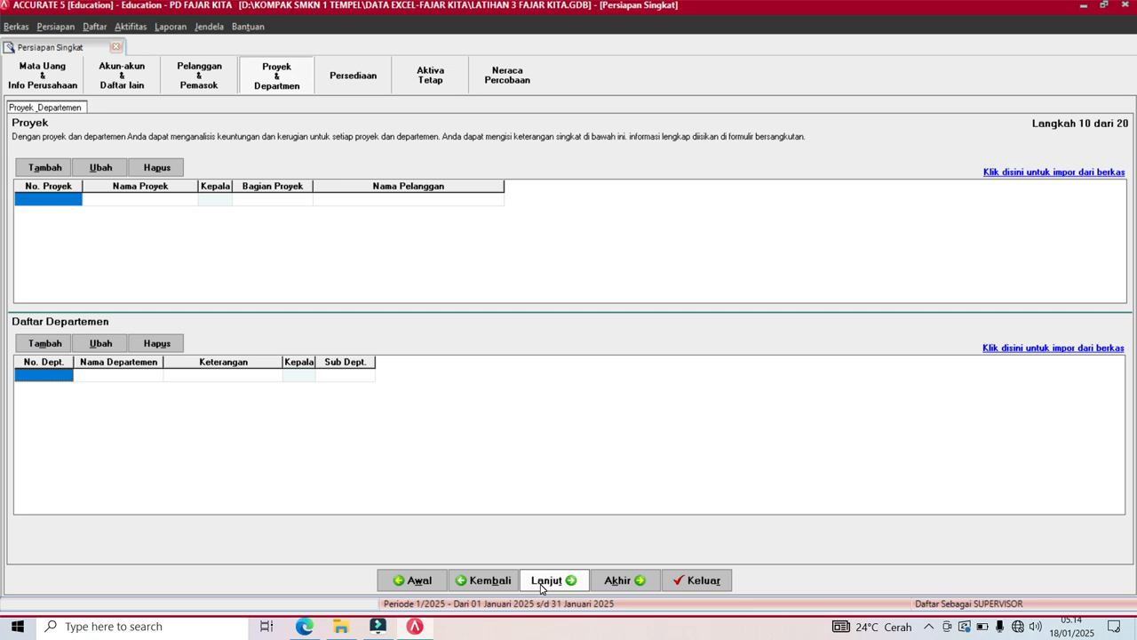
pyautogui.click(541, 583)
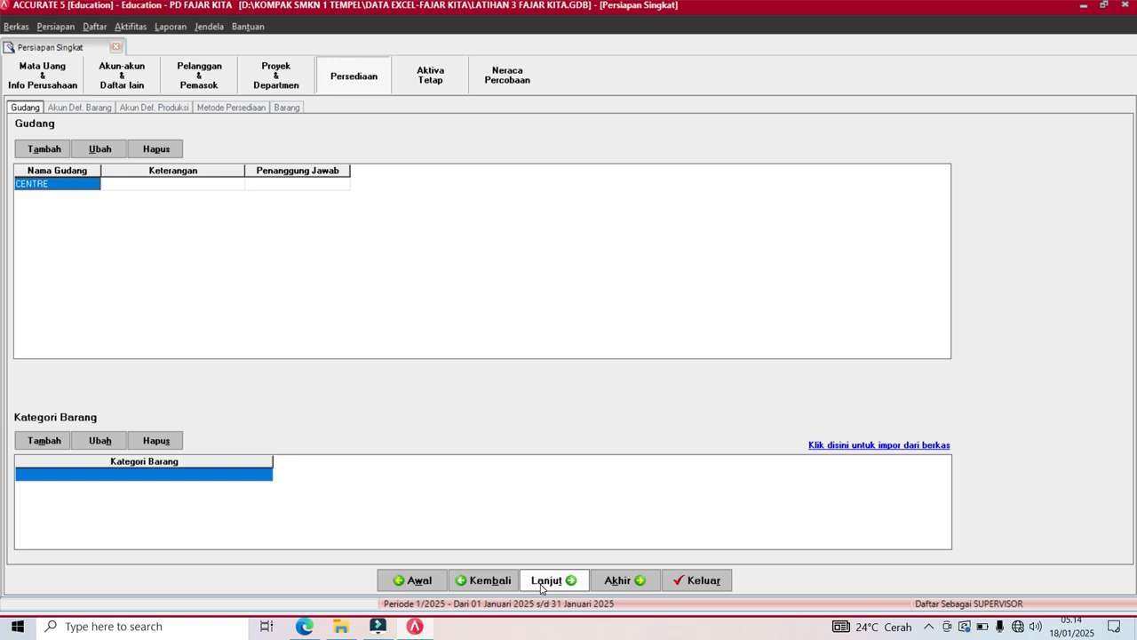
pyautogui.click(541, 583)
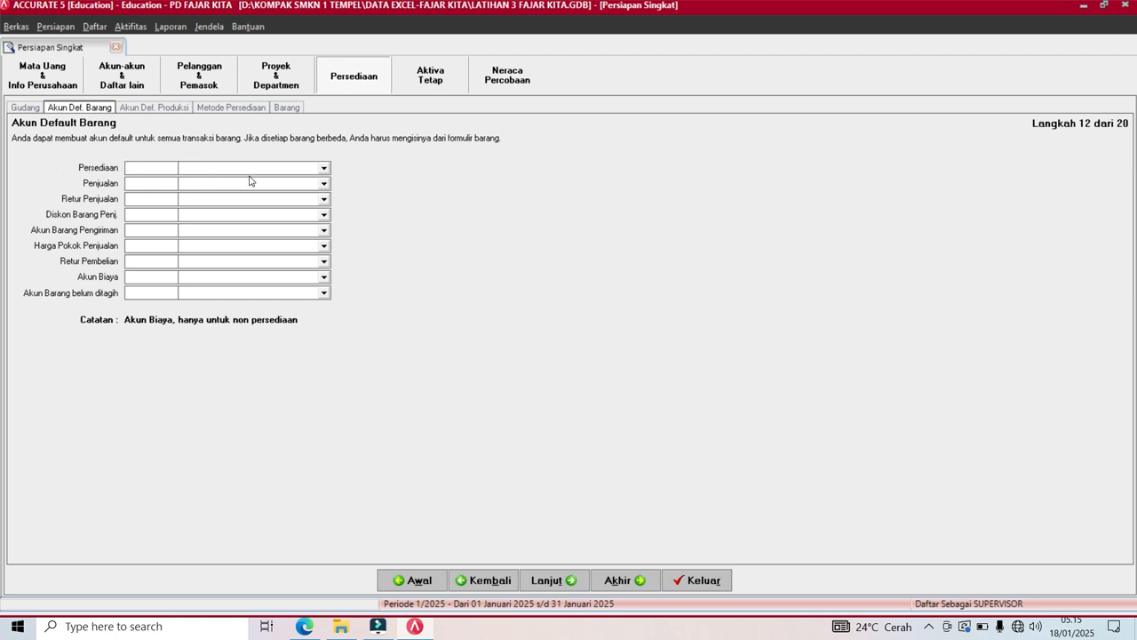
# Set Persediaan to Mechandise Inventory, Penjualan to Sales, returns to Sales Return, discount to Sales Discount.
pyautogui.click(323, 169)
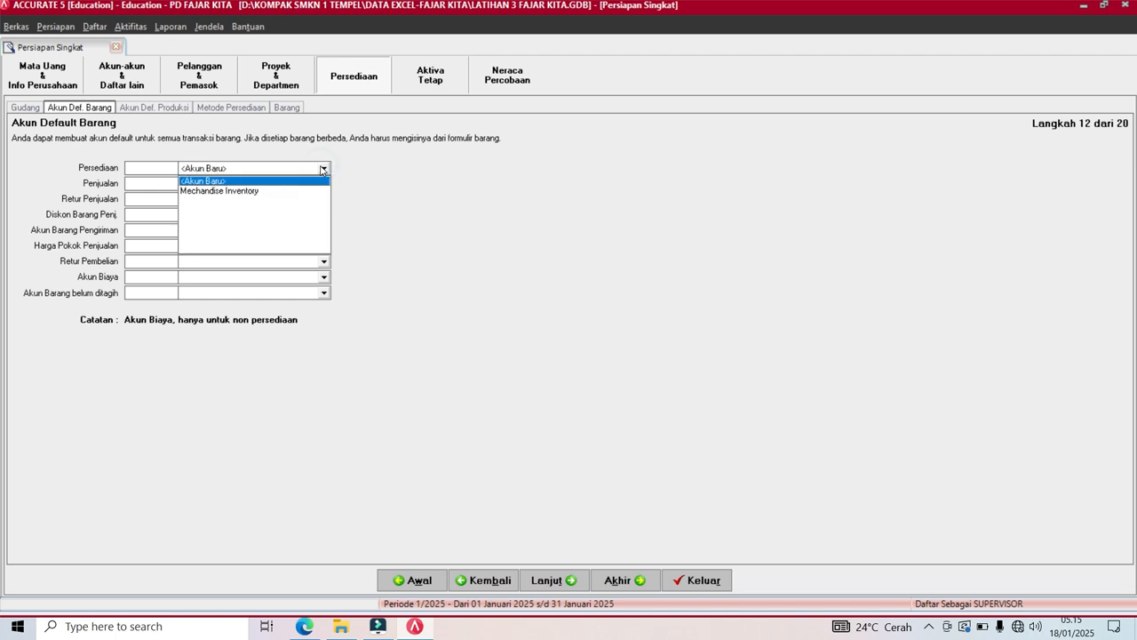
pyautogui.click(229, 192)
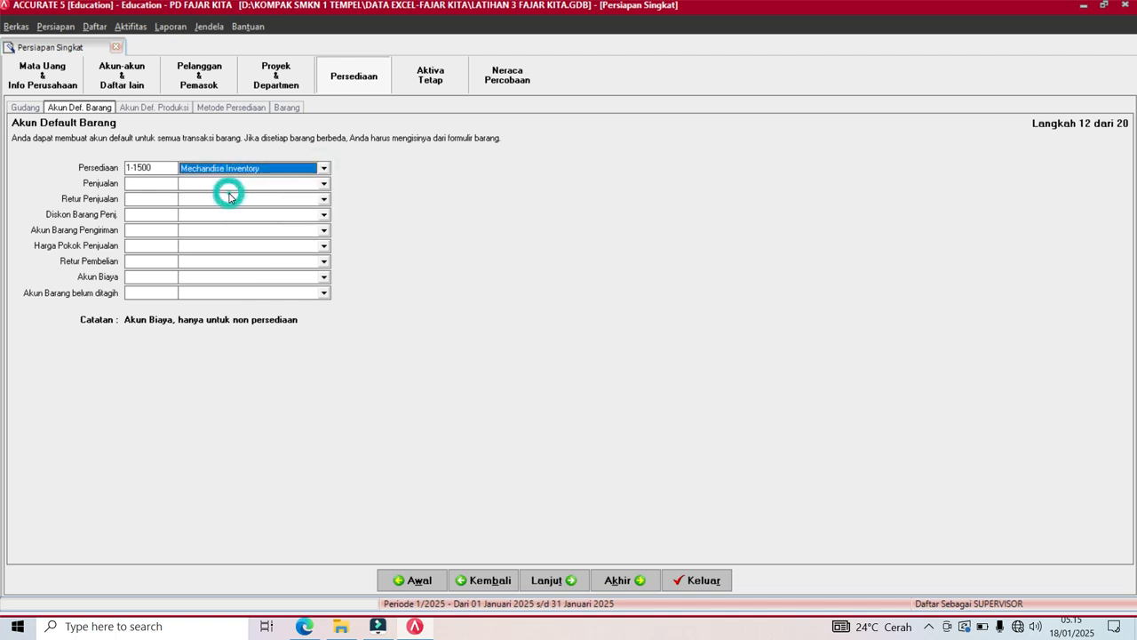
pyautogui.click(231, 186)
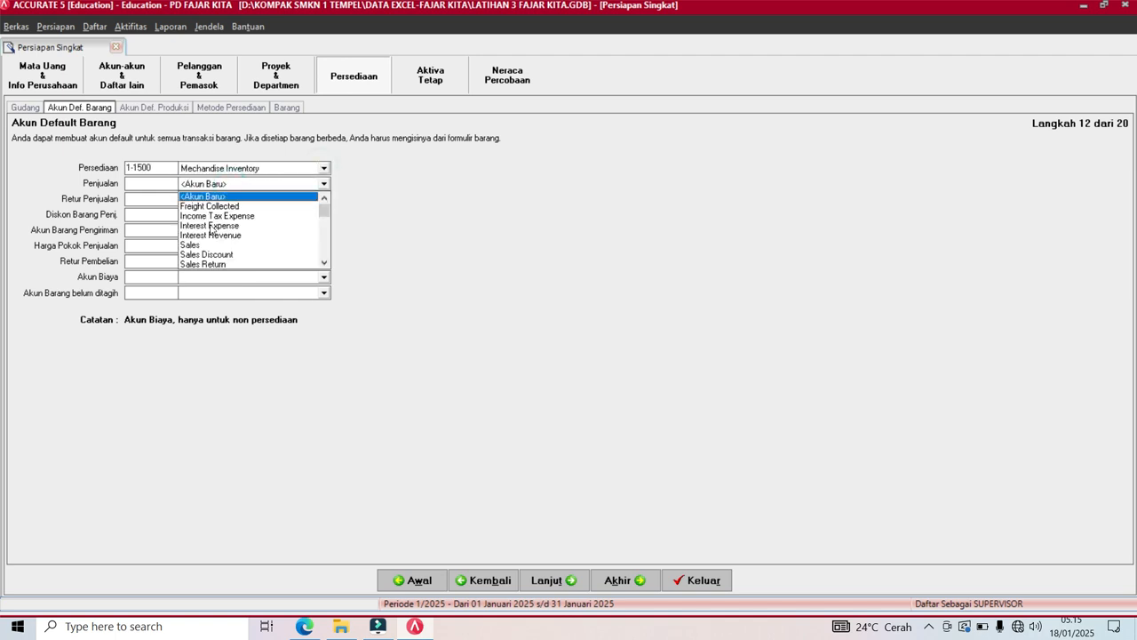
pyautogui.click(190, 245)
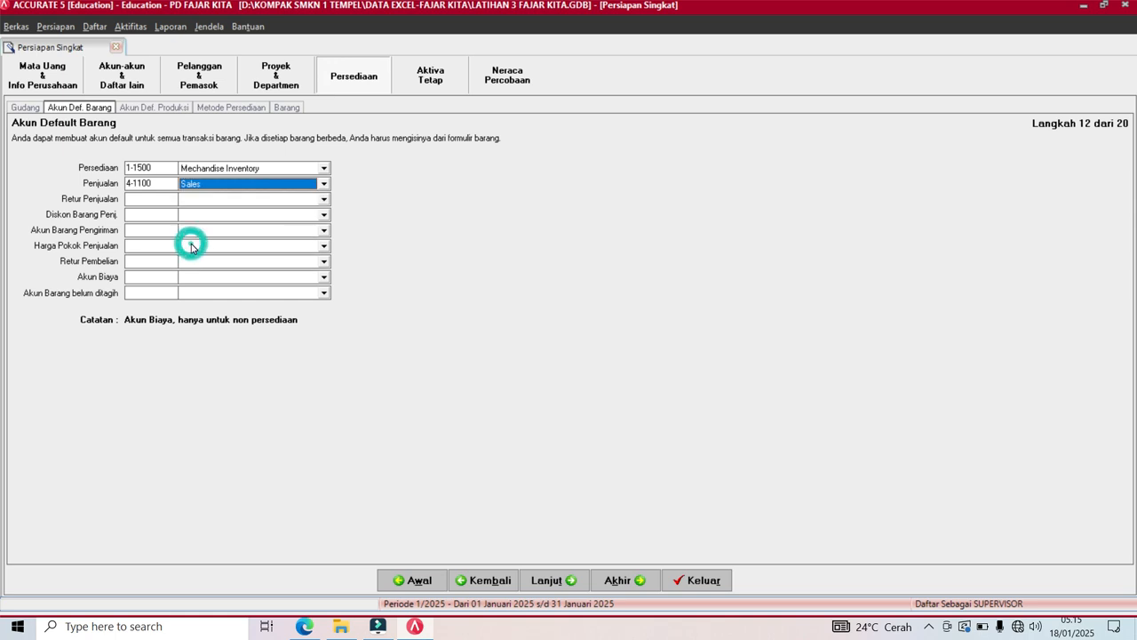
pyautogui.click(215, 199)
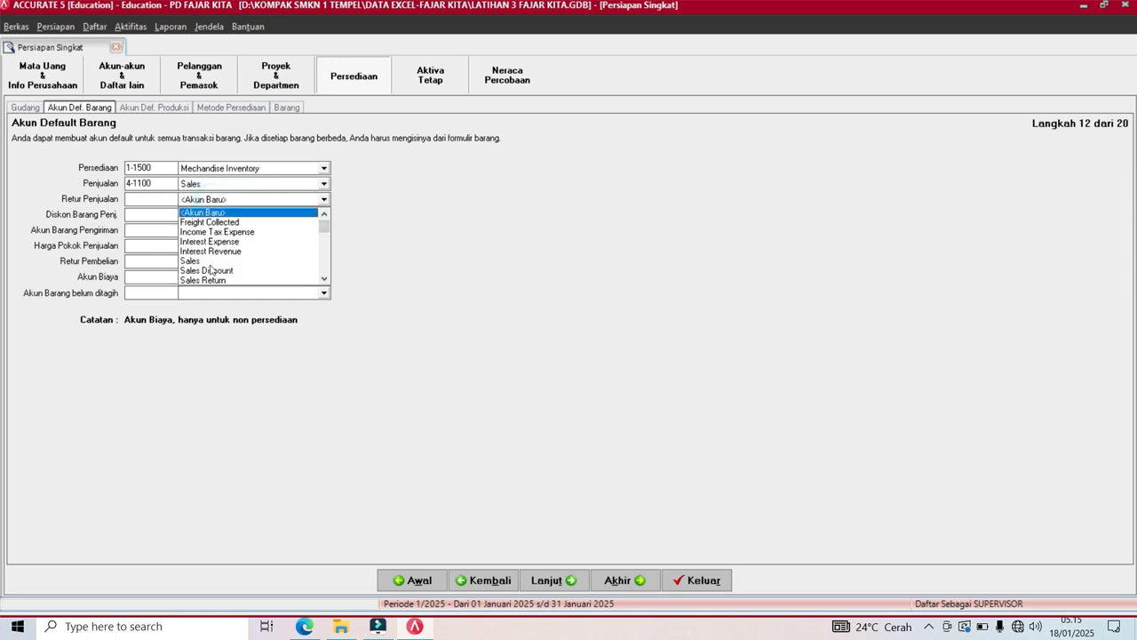
pyautogui.click(210, 281)
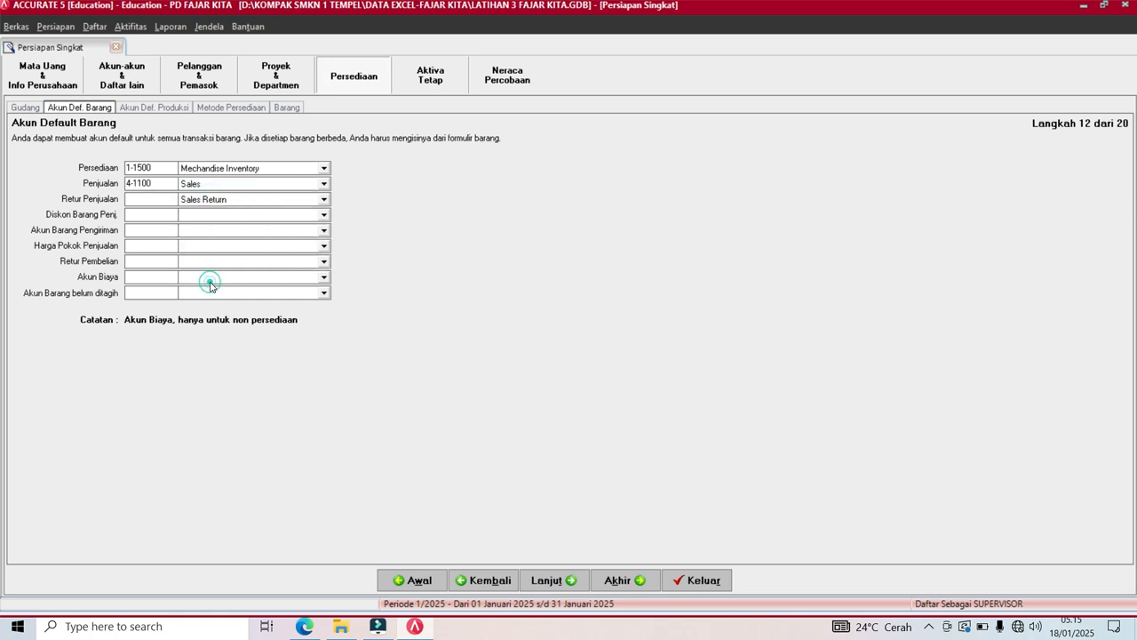
pyautogui.click(217, 215)
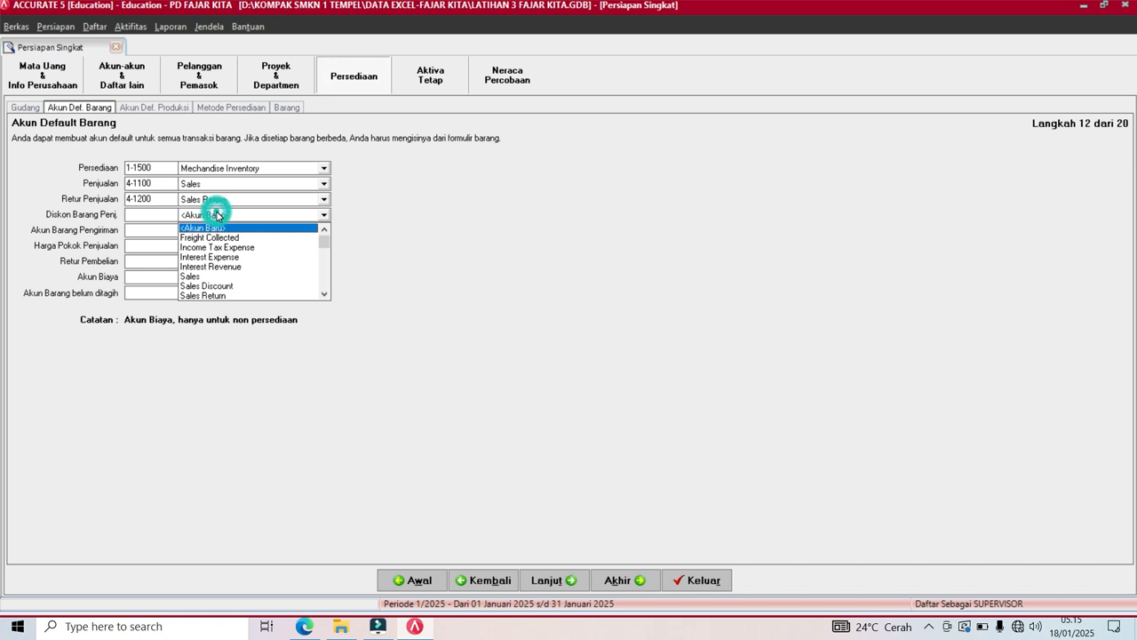
pyautogui.click(211, 285)
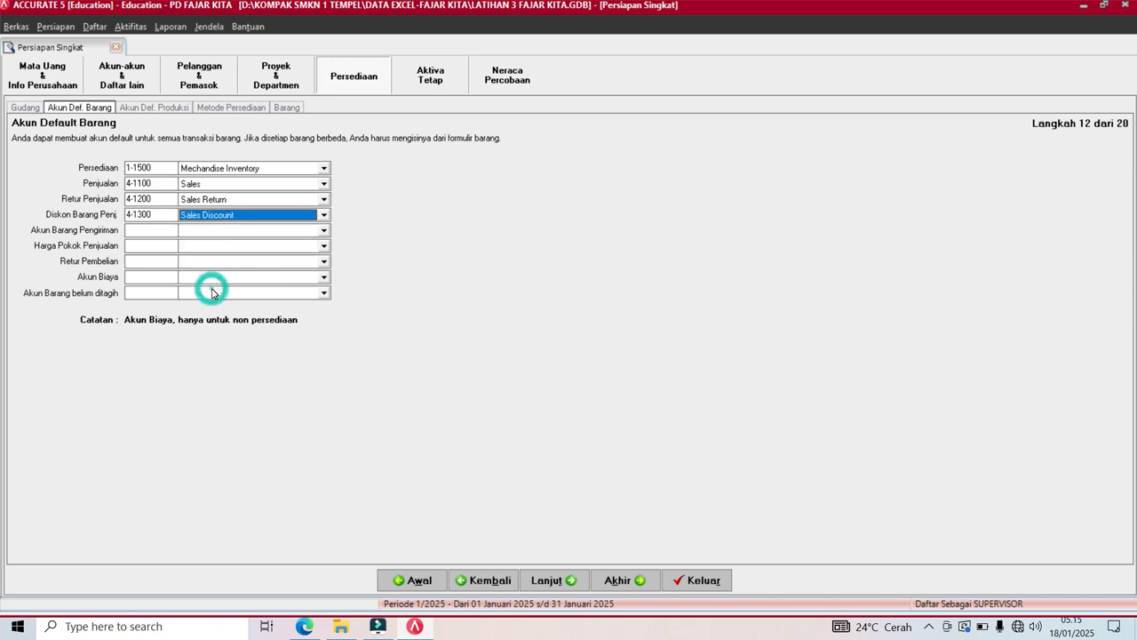
# Set shipping and purchase returns to Mechandise Inventory, plus COGS, Freight Paid expense, Expense Payable unbilled.
pyautogui.click(208, 231)
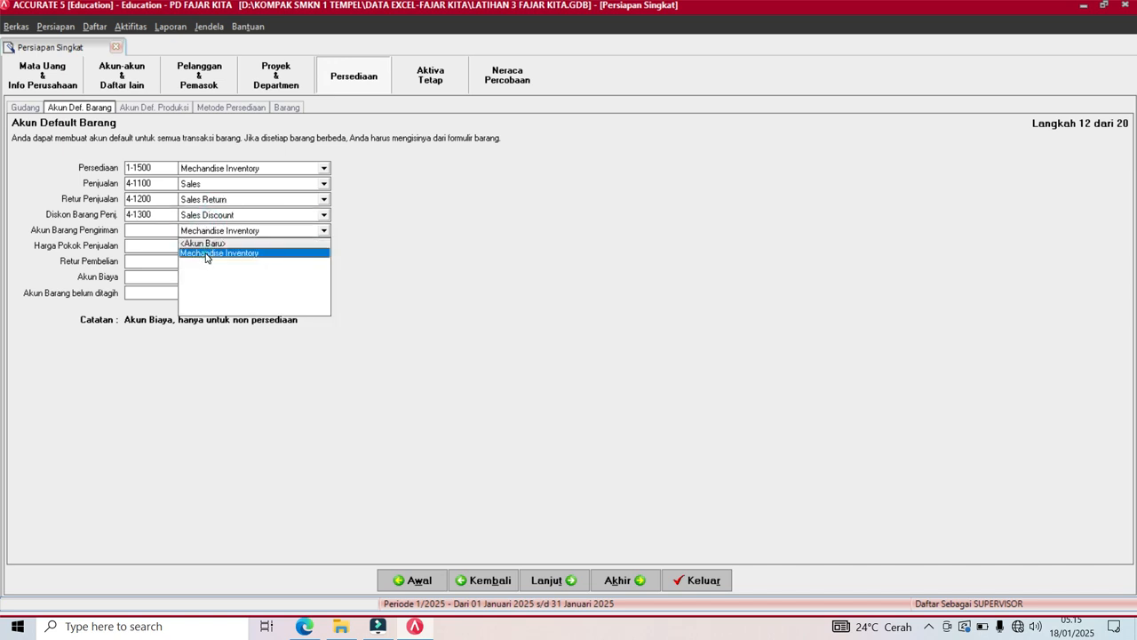
pyautogui.click(205, 256)
pyautogui.click(205, 247)
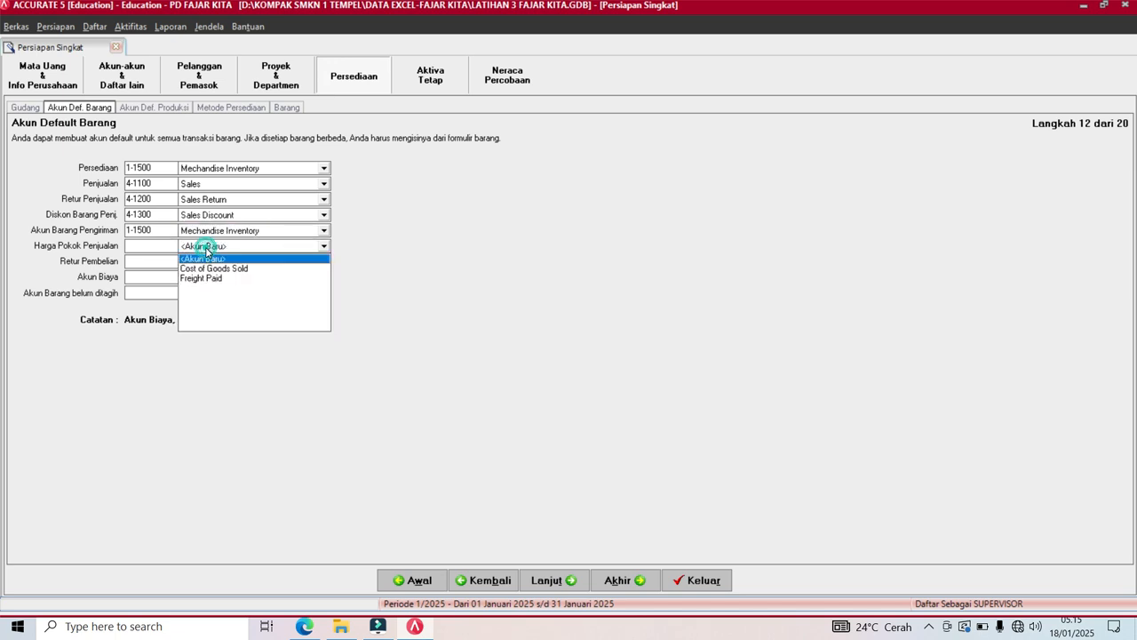
pyautogui.click(206, 269)
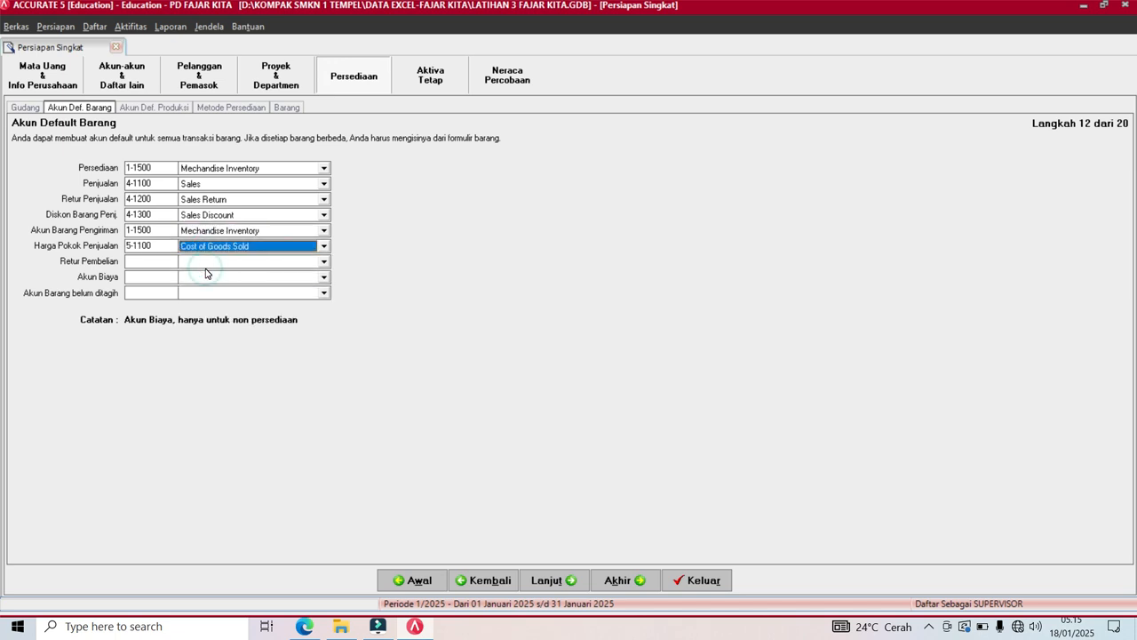
pyautogui.click(207, 264)
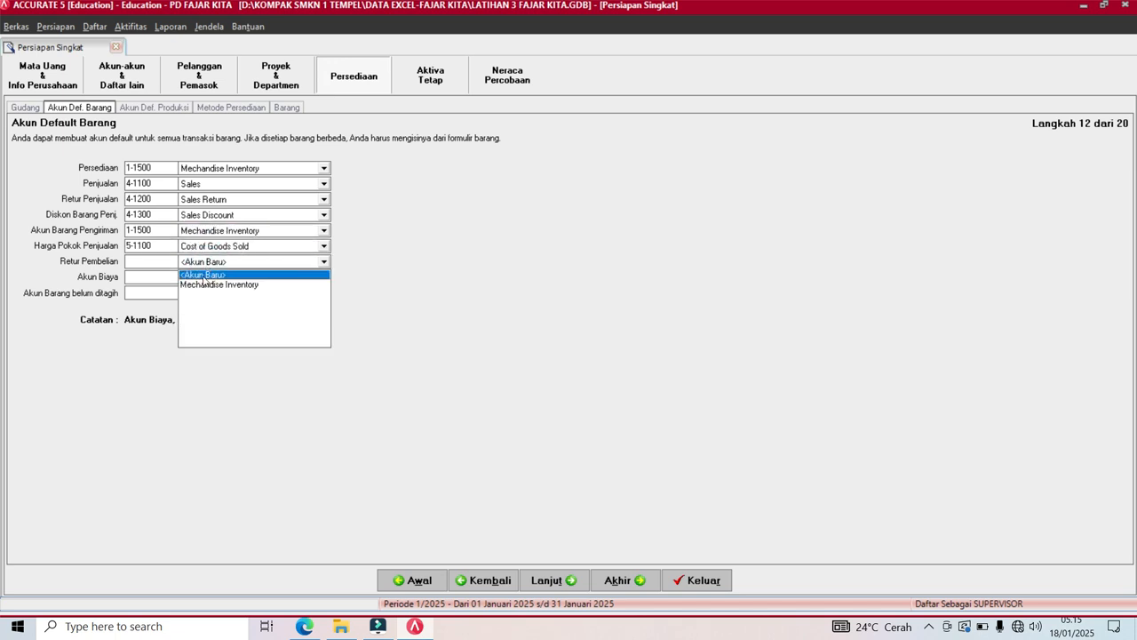
pyautogui.click(203, 285)
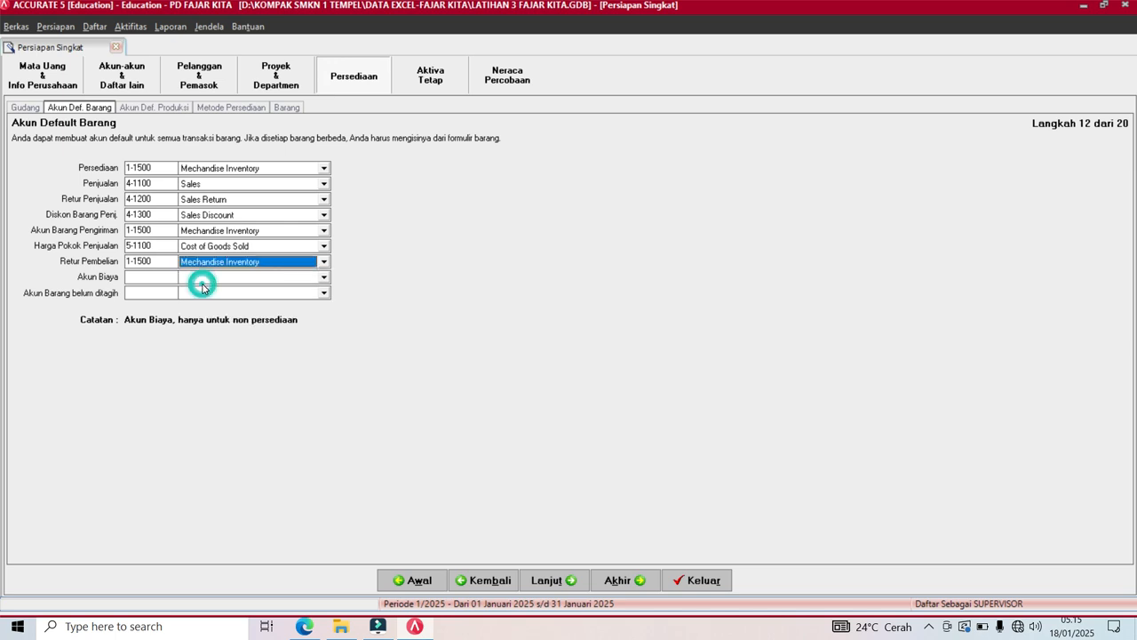
pyautogui.click(206, 279)
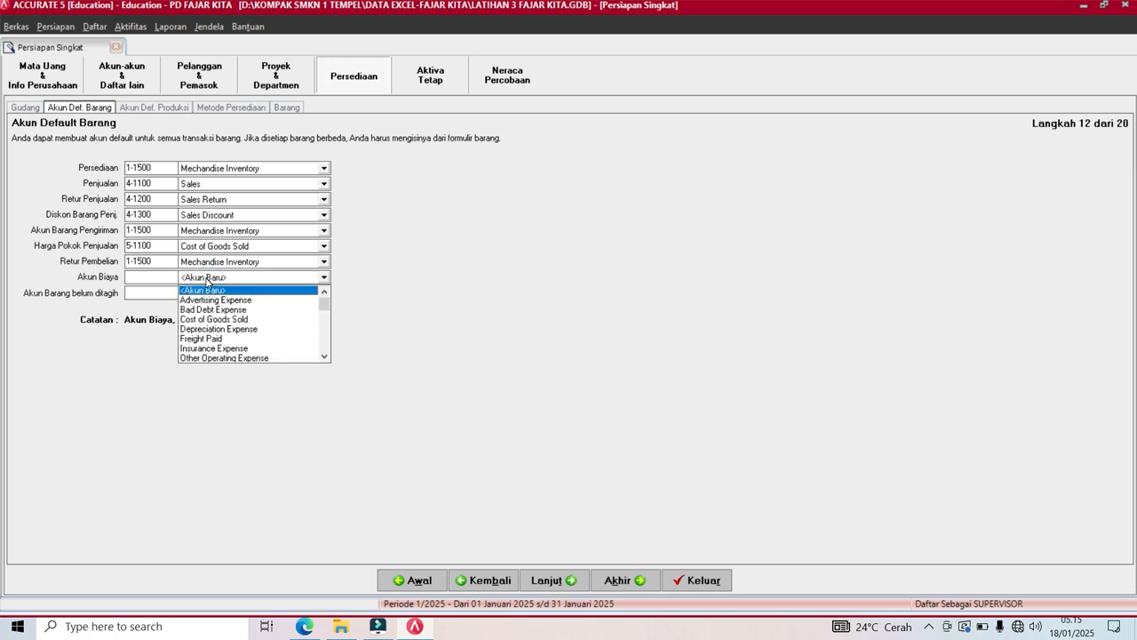
pyautogui.click(203, 339)
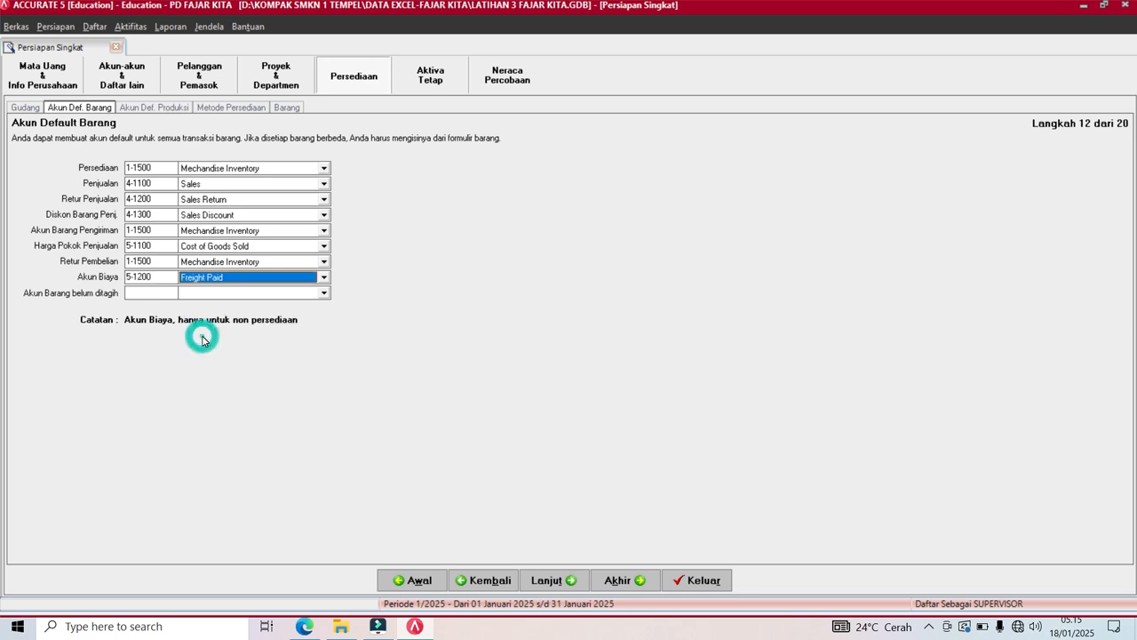
pyautogui.click(201, 293)
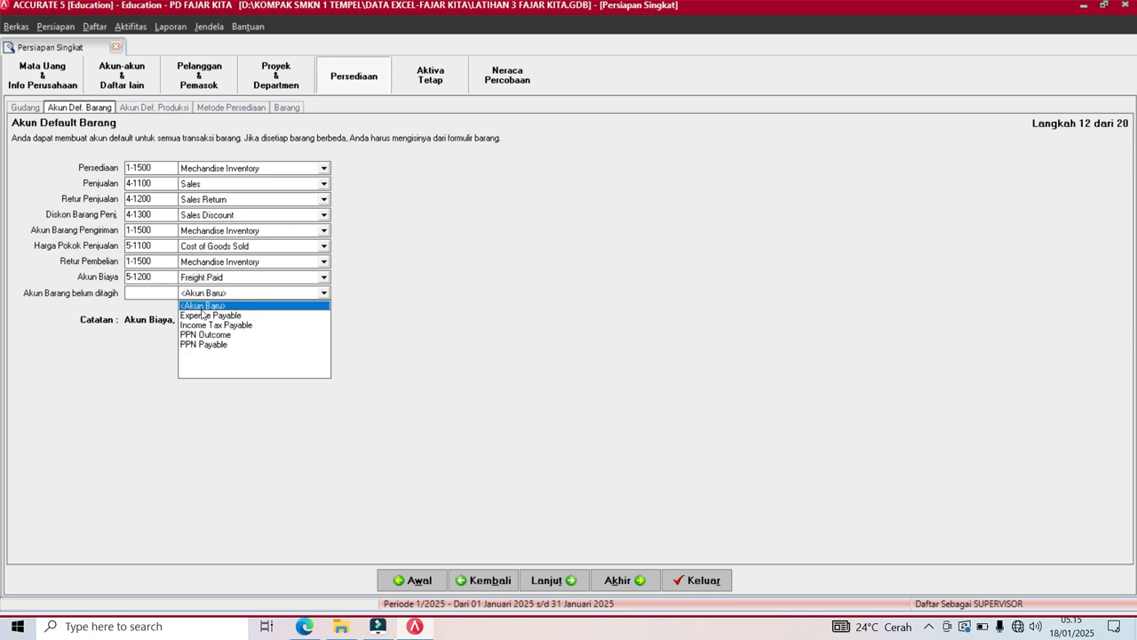
pyautogui.click(202, 316)
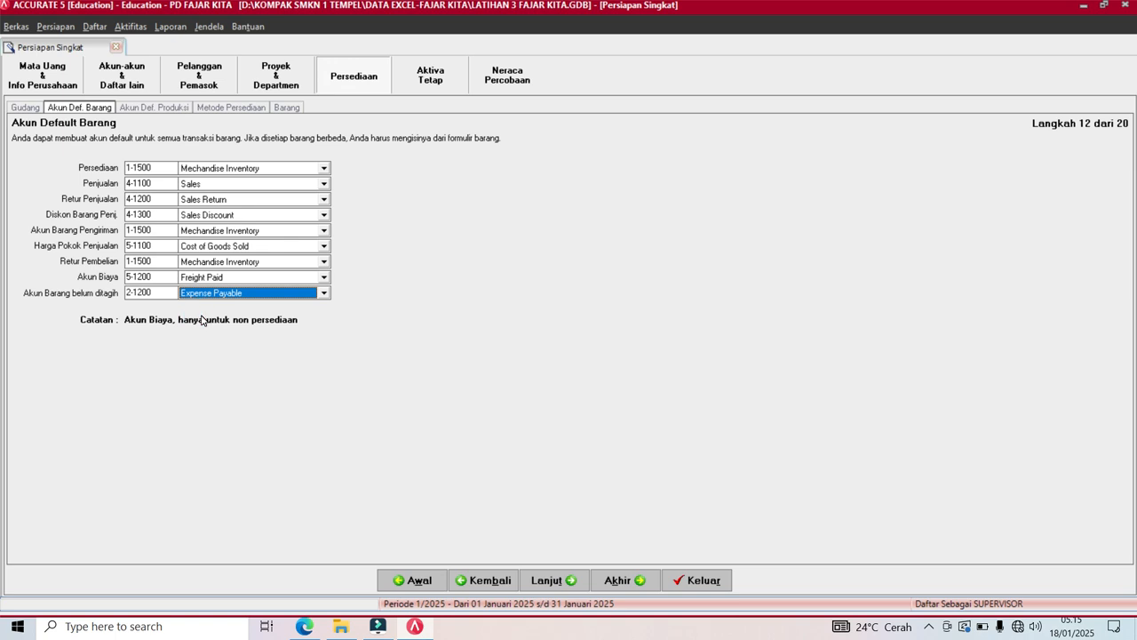
pyautogui.click(543, 582)
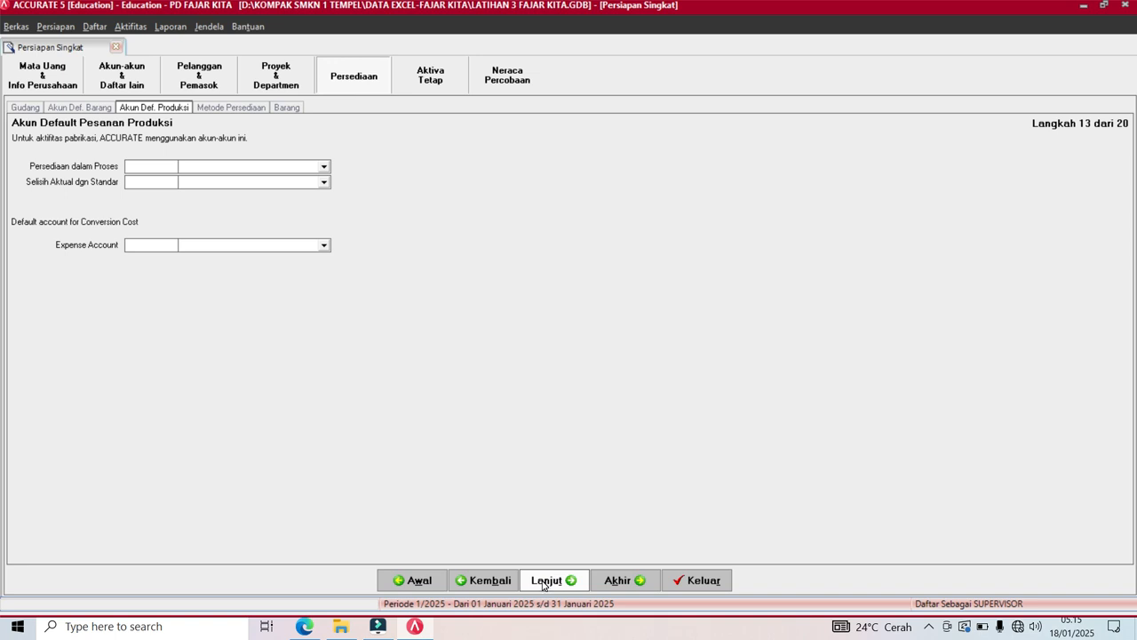
# Check the assignment PDF, keep Rata-rata costing, and advance to the Barang item list.
pyautogui.click(543, 582)
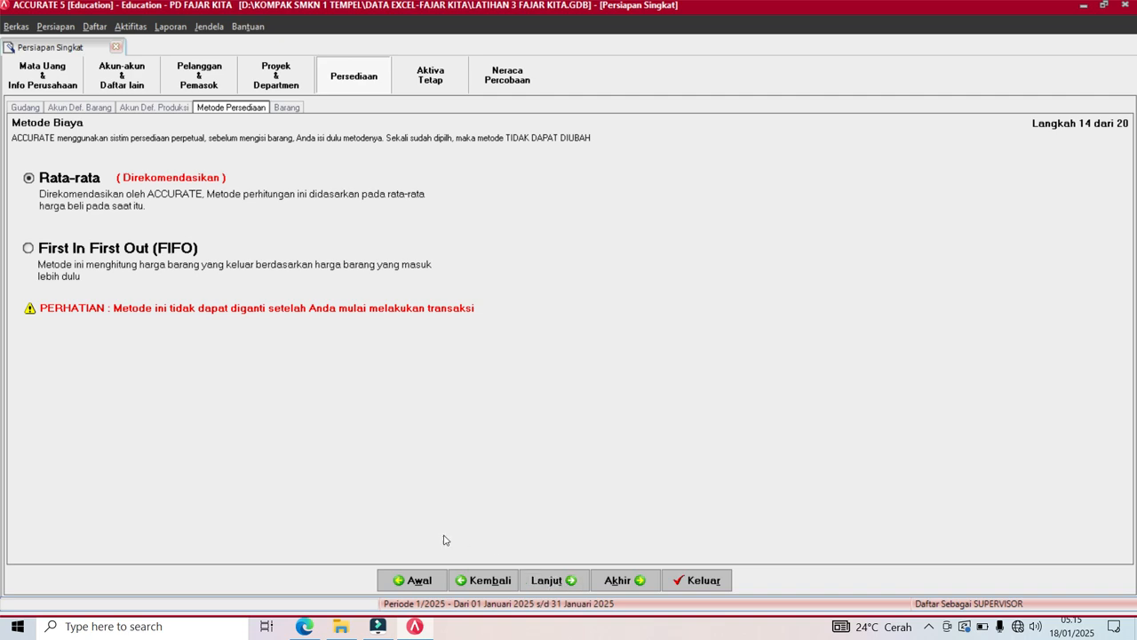
pyautogui.click(412, 633)
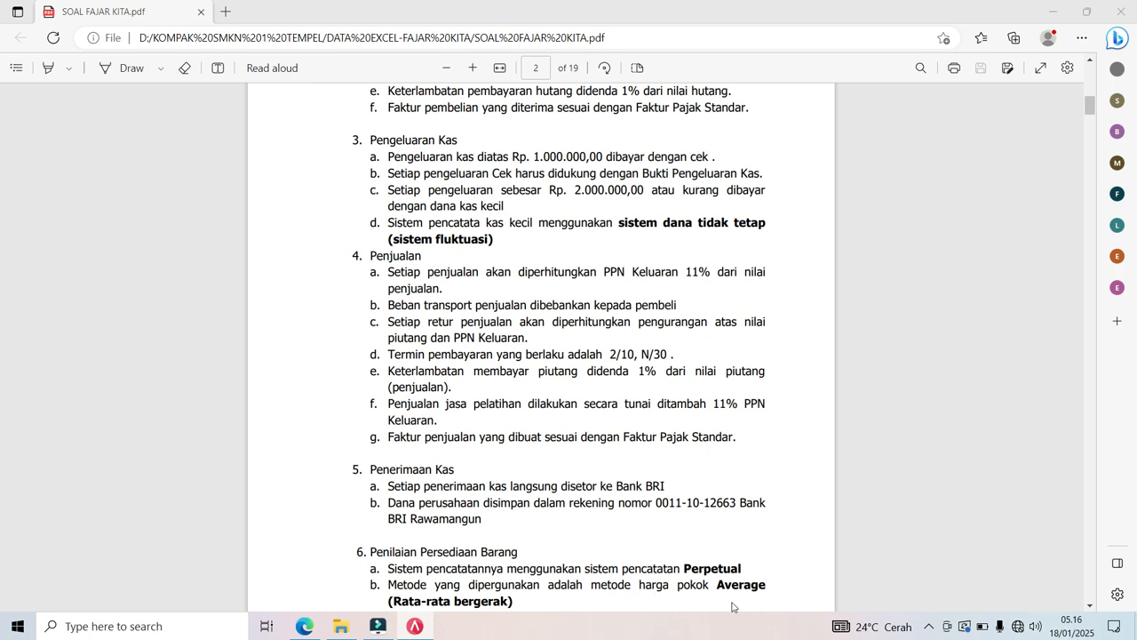
pyautogui.click(411, 627)
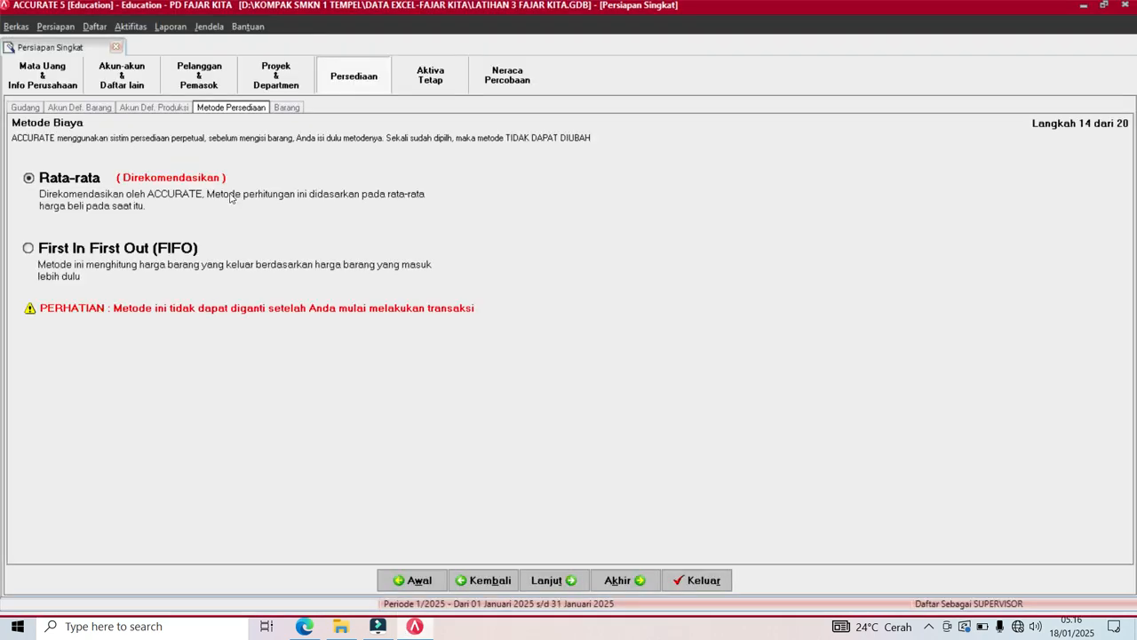
pyautogui.click(547, 580)
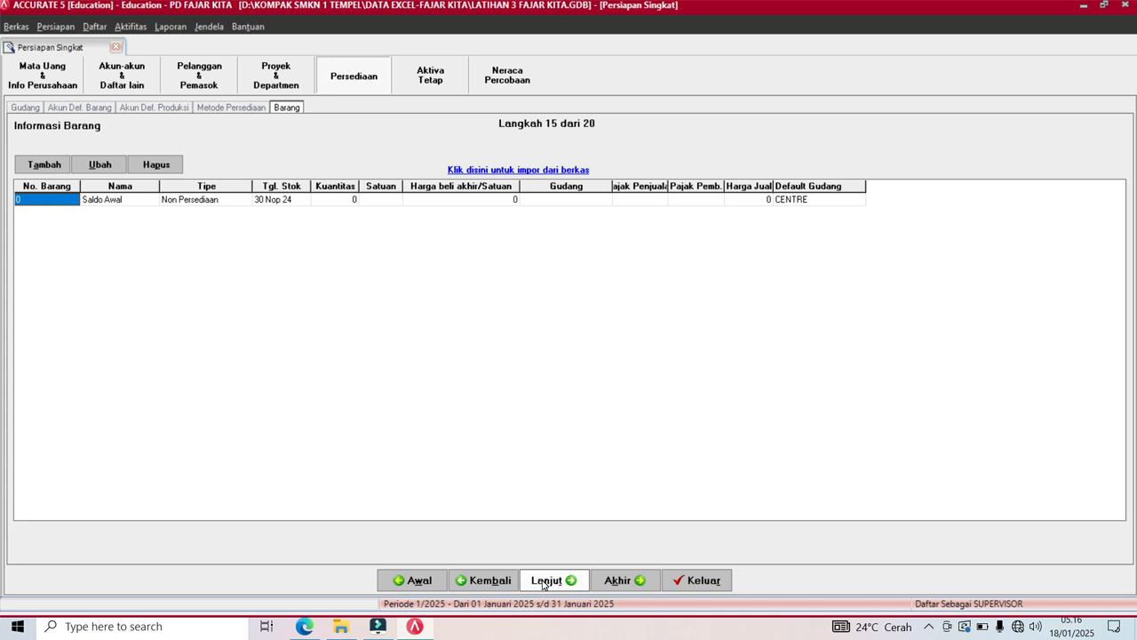
# Load the Excel file 4-daftar-persediaan - fajar kita -2024.xls into the item import form.
pyautogui.click(525, 172)
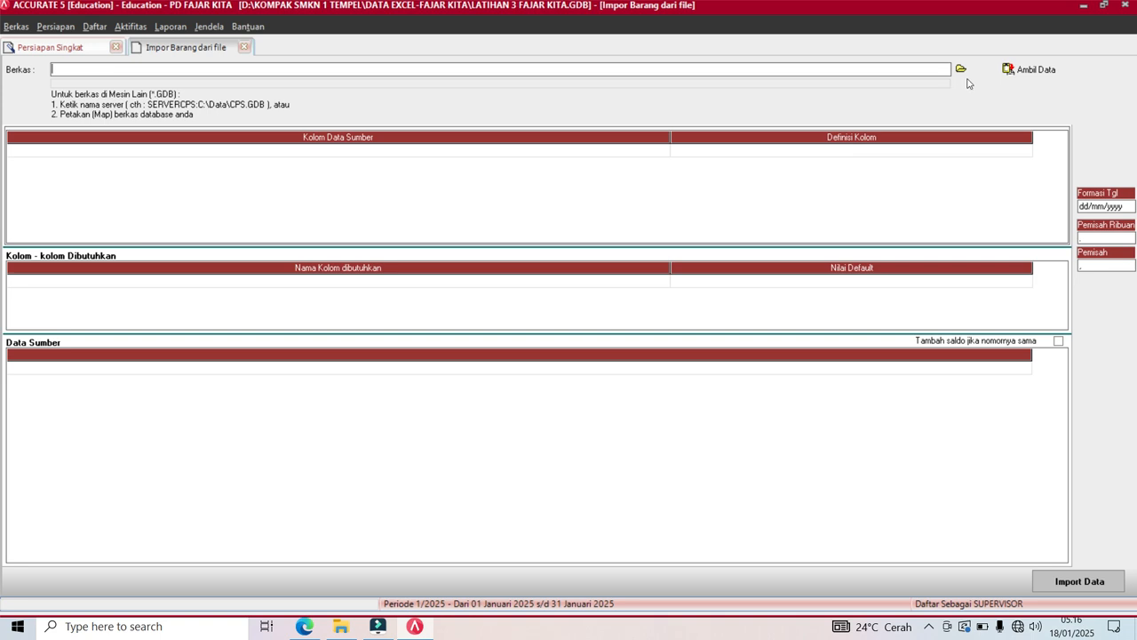
pyautogui.click(960, 68)
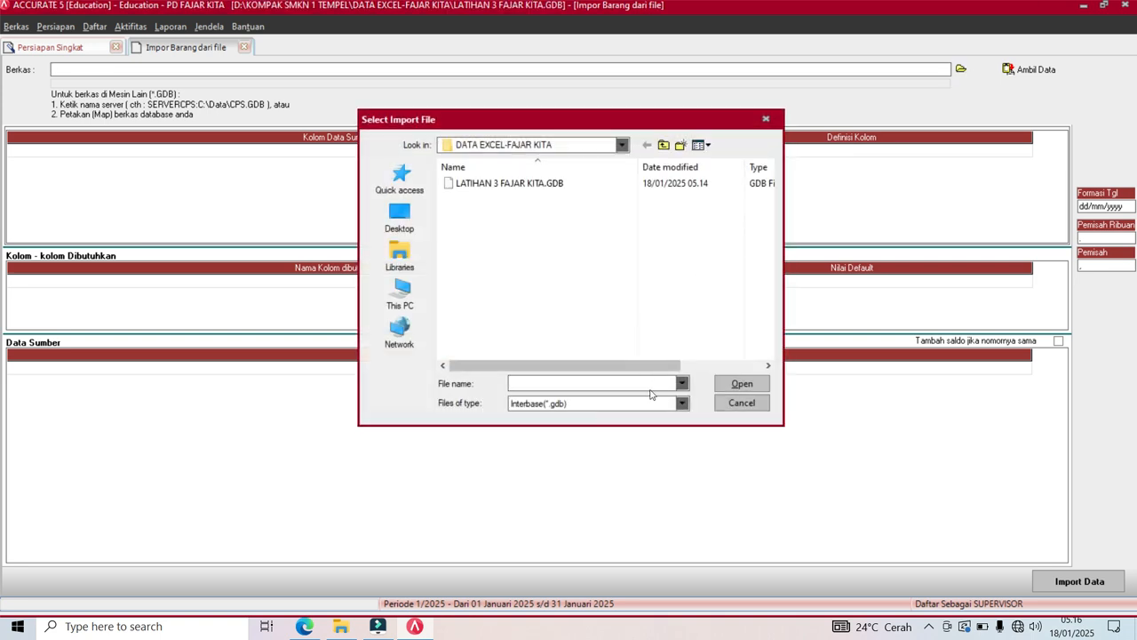
pyautogui.click(683, 403)
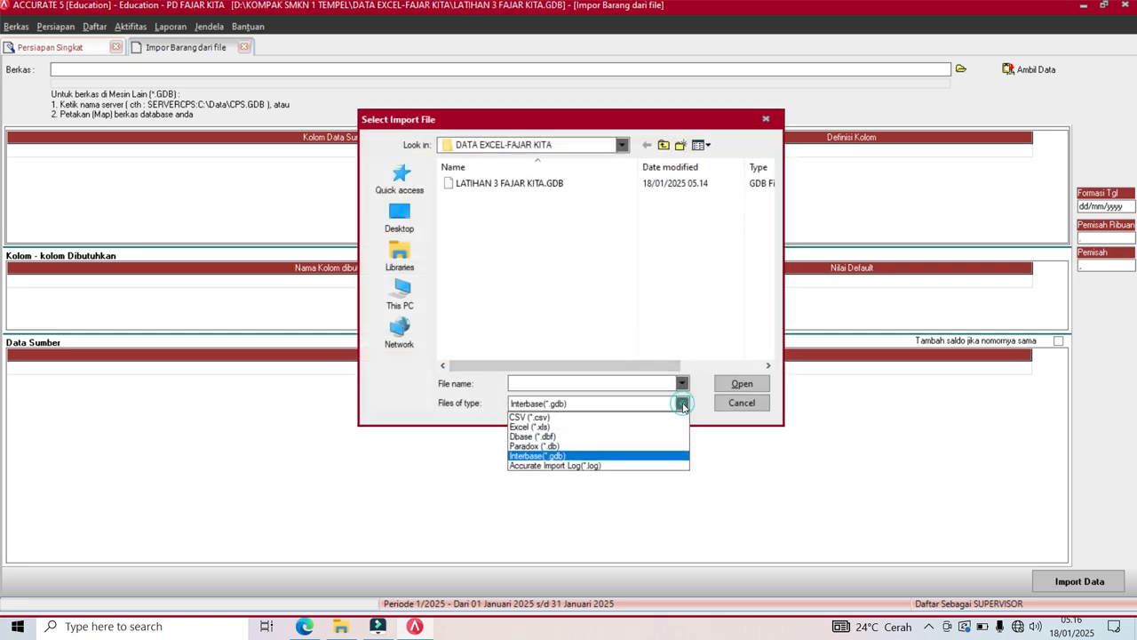
pyautogui.click(626, 434)
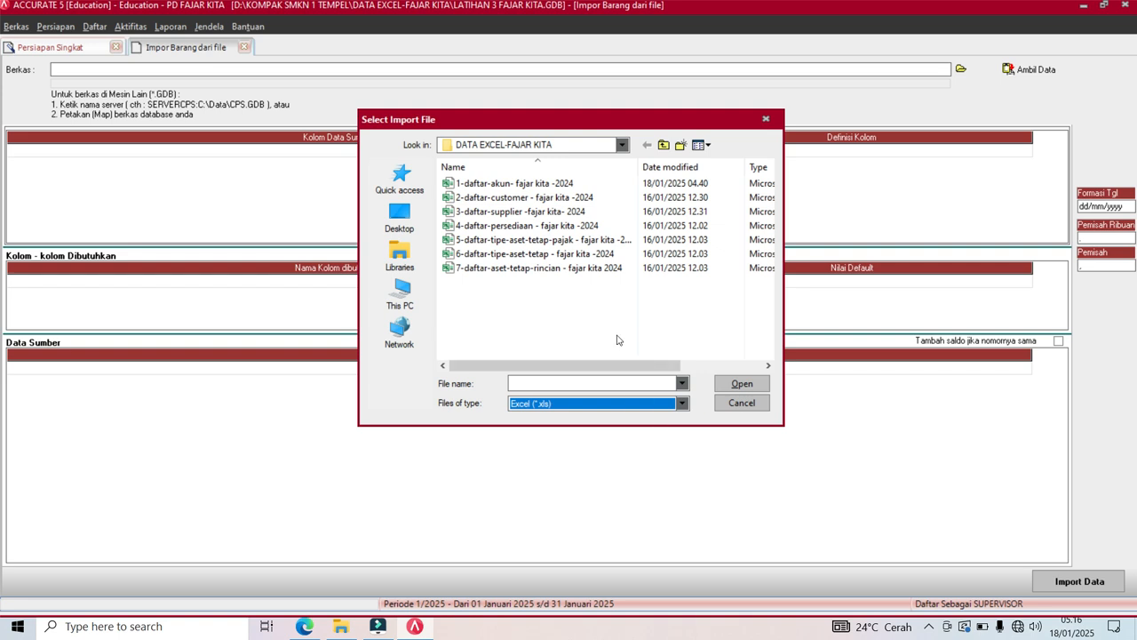
pyautogui.click(583, 228)
pyautogui.click(741, 385)
pyautogui.click(1026, 69)
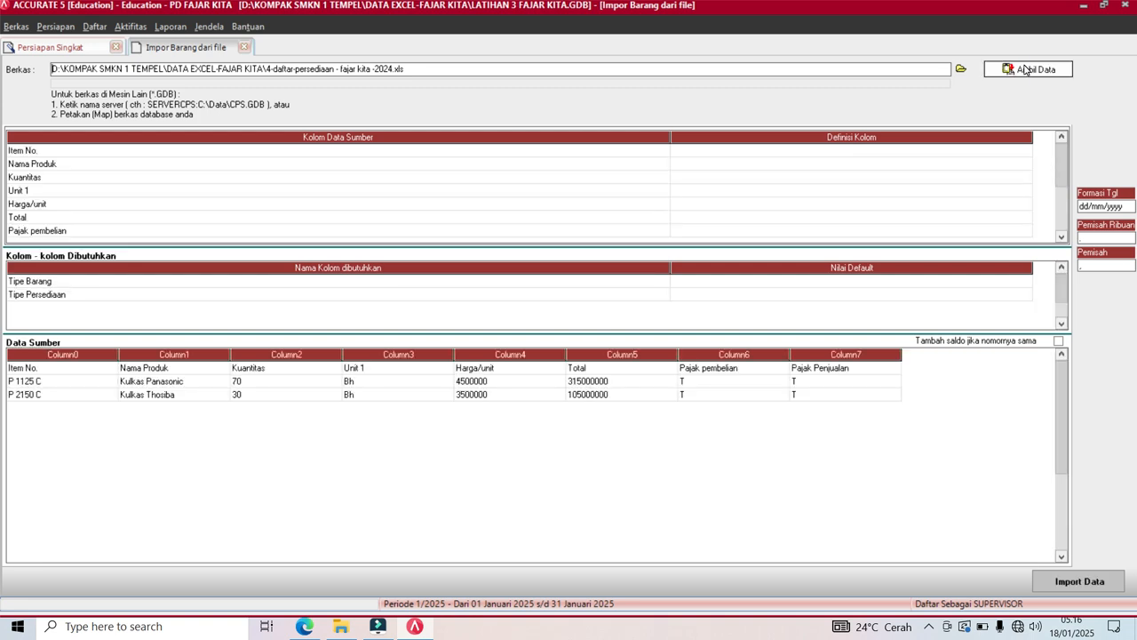
# Delete the header row from the source data and narrow the mapping grid columns.
pyautogui.rightClick(534, 374)
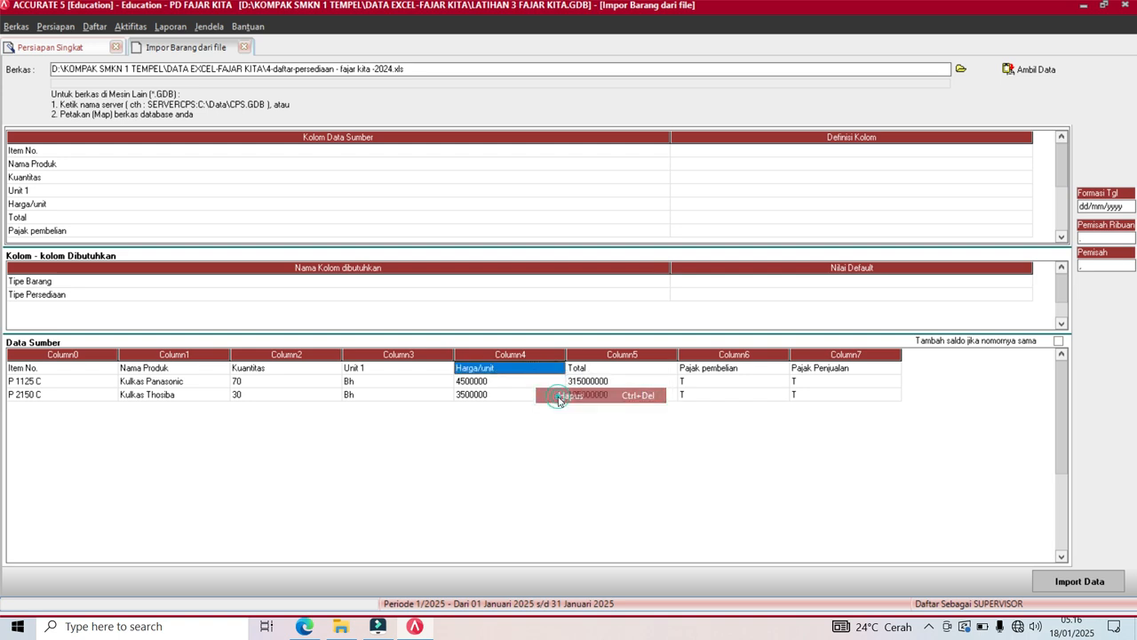
pyautogui.click(559, 395)
pyautogui.click(538, 349)
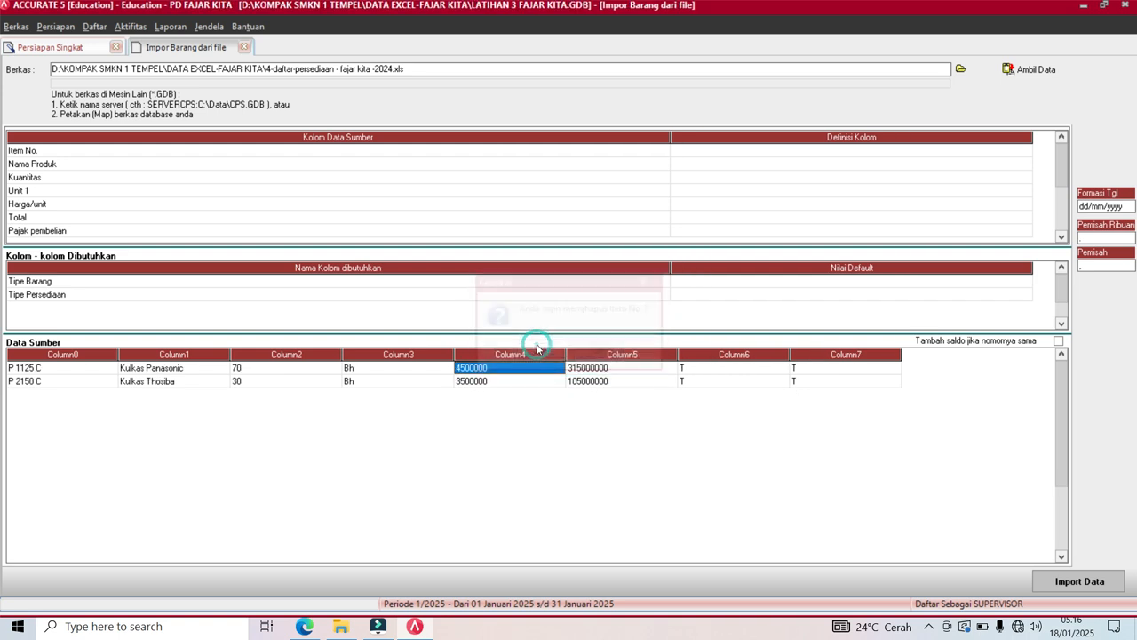
pyautogui.moveTo(668, 138); pyautogui.dragTo(90, 175)
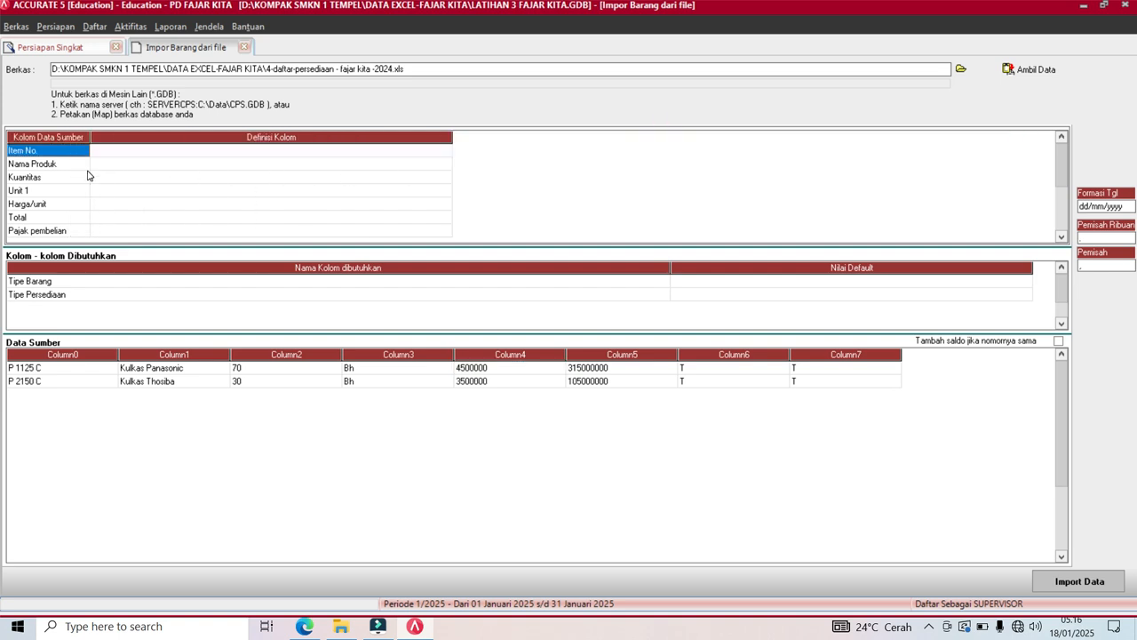
pyautogui.moveTo(453, 138); pyautogui.dragTo(215, 167)
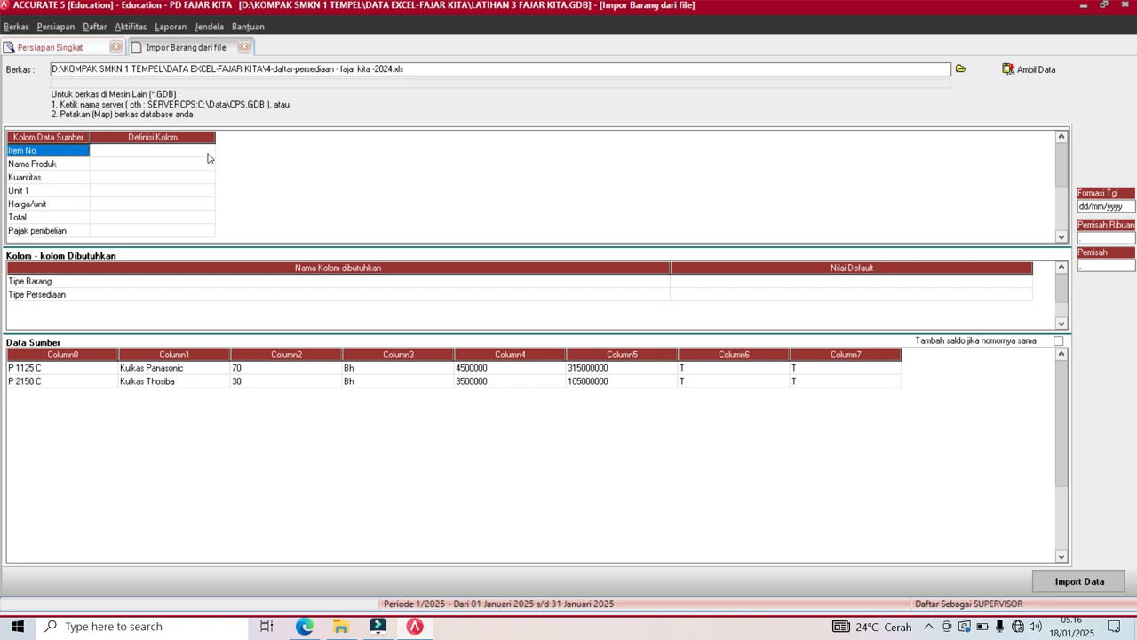
pyautogui.click(207, 157)
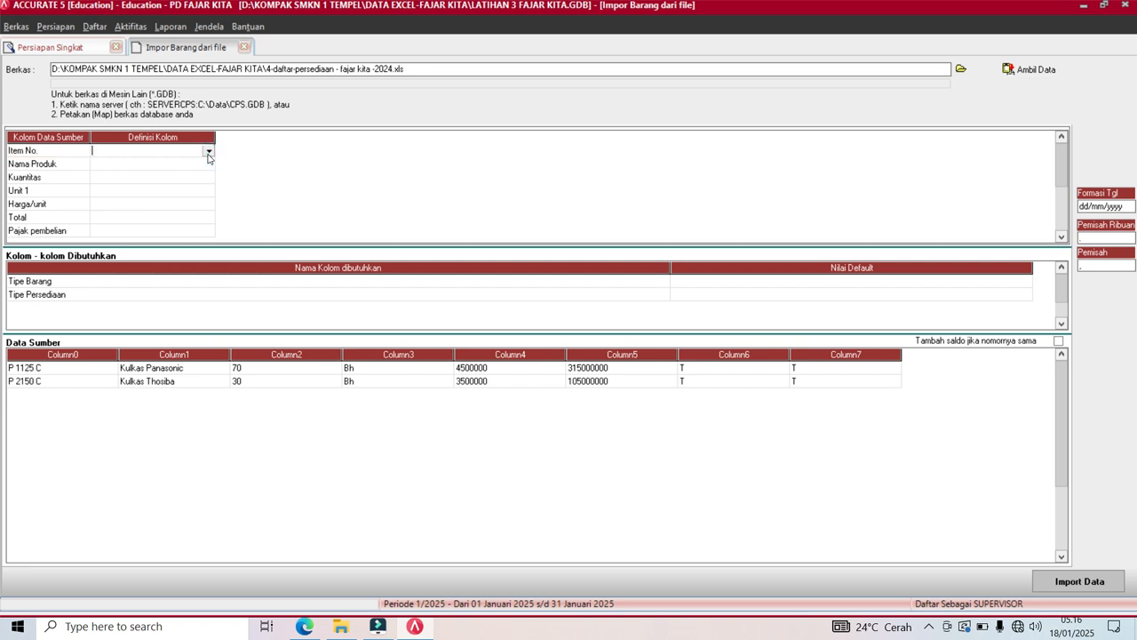
# Map Item No. to No. Barang and Nama Produk to Deskripsi Barang.
pyautogui.click(122, 175)
pyautogui.click(136, 167)
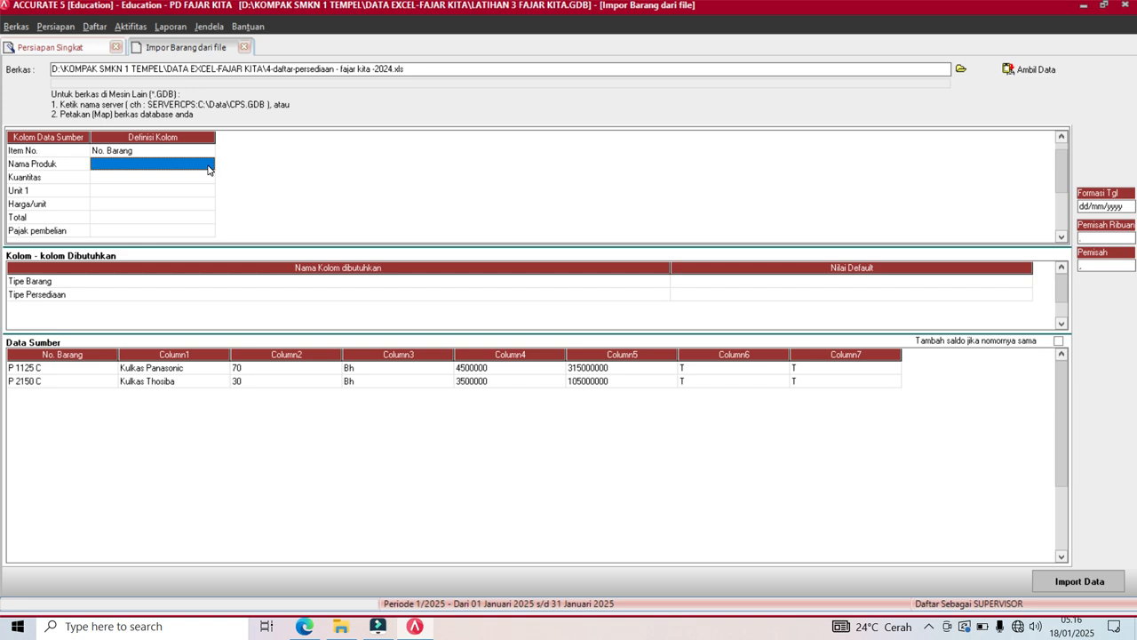
pyautogui.click(209, 170)
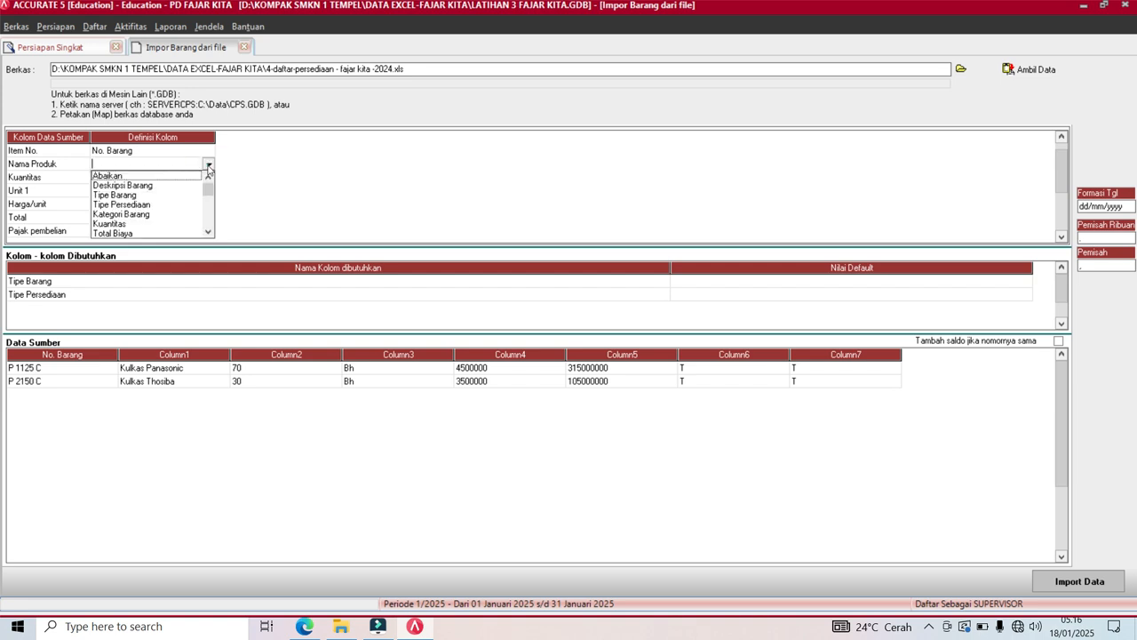
pyautogui.click(138, 184)
pyautogui.click(146, 177)
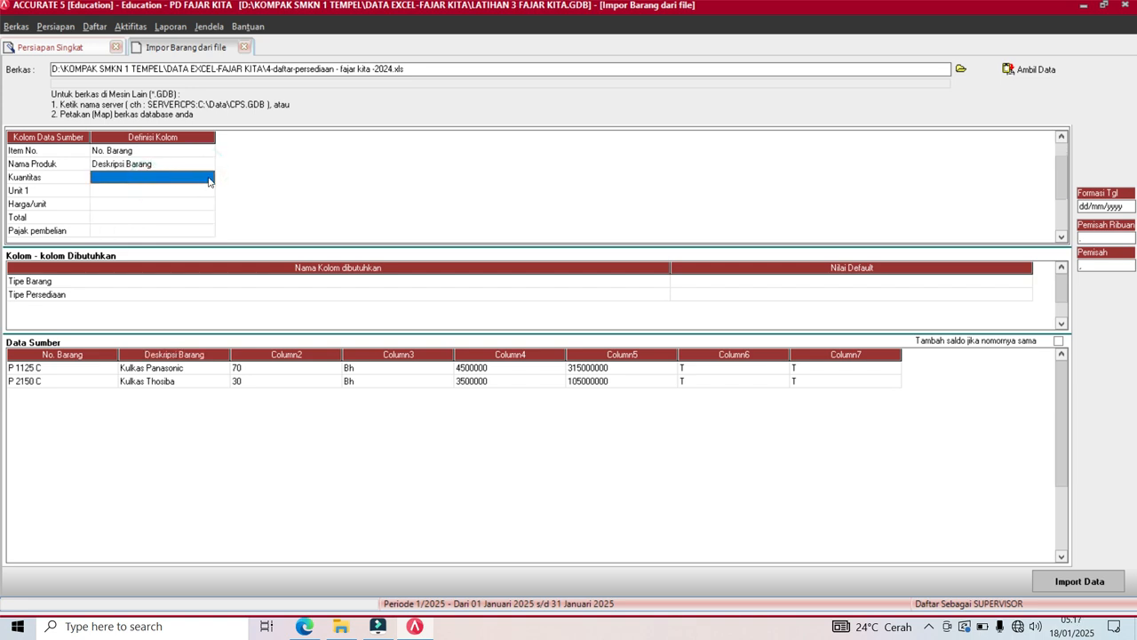
# Map the Kuantitas column to Kuantitas and Unit 1 to Unit 1.
pyautogui.click(208, 177)
pyautogui.click(209, 177)
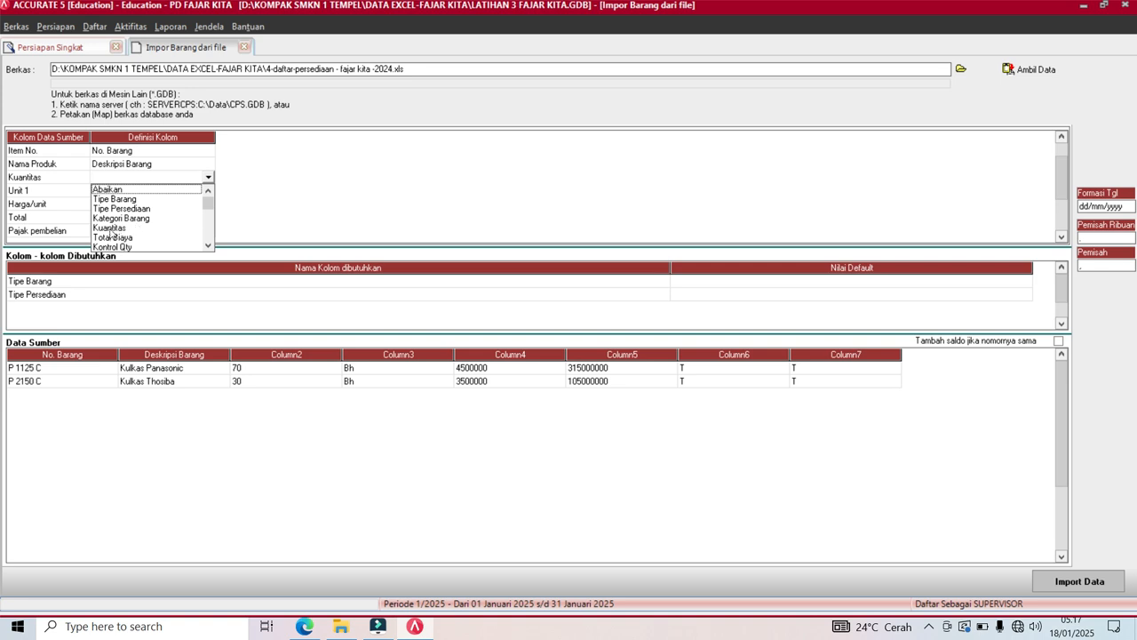
pyautogui.click(110, 228)
pyautogui.click(152, 190)
pyautogui.click(210, 190)
pyautogui.click(211, 190)
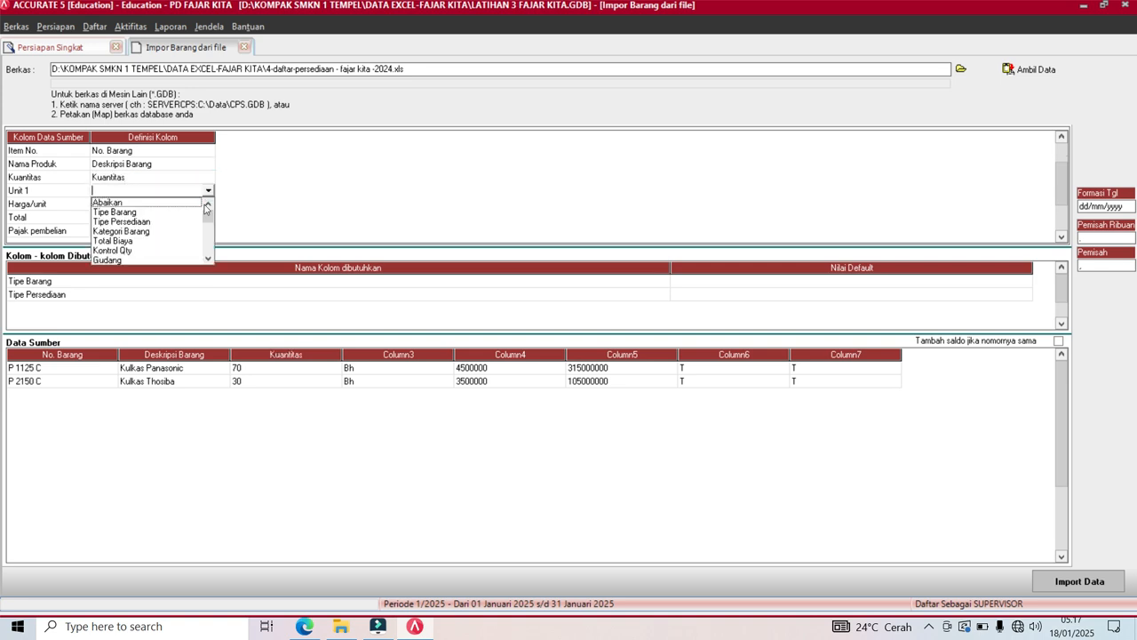
pyautogui.click(208, 259)
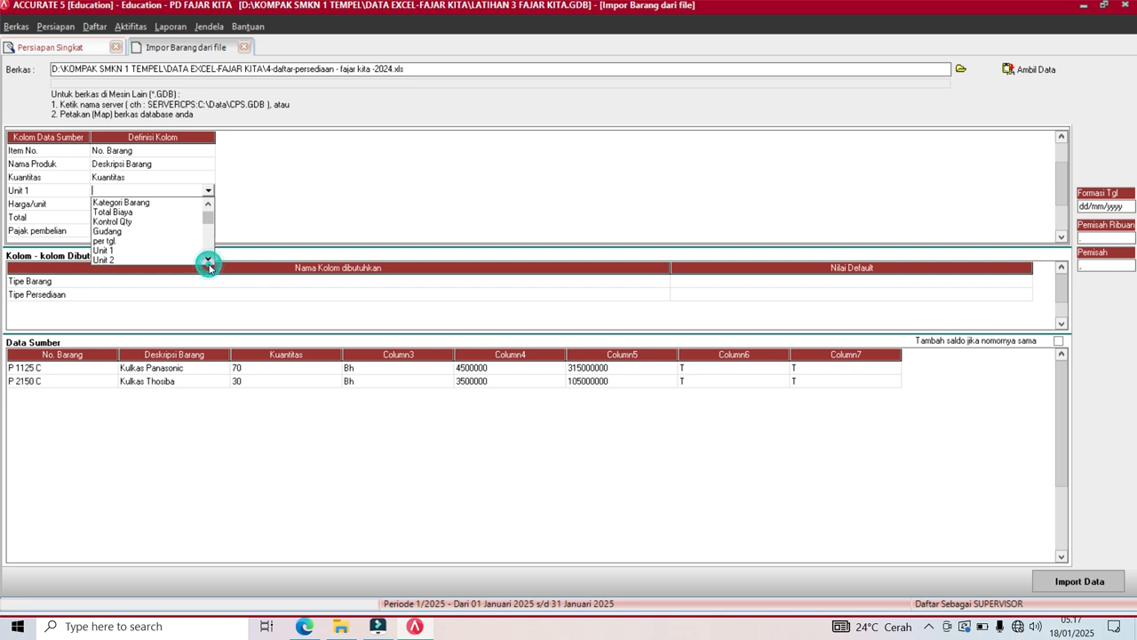
pyautogui.click(107, 256)
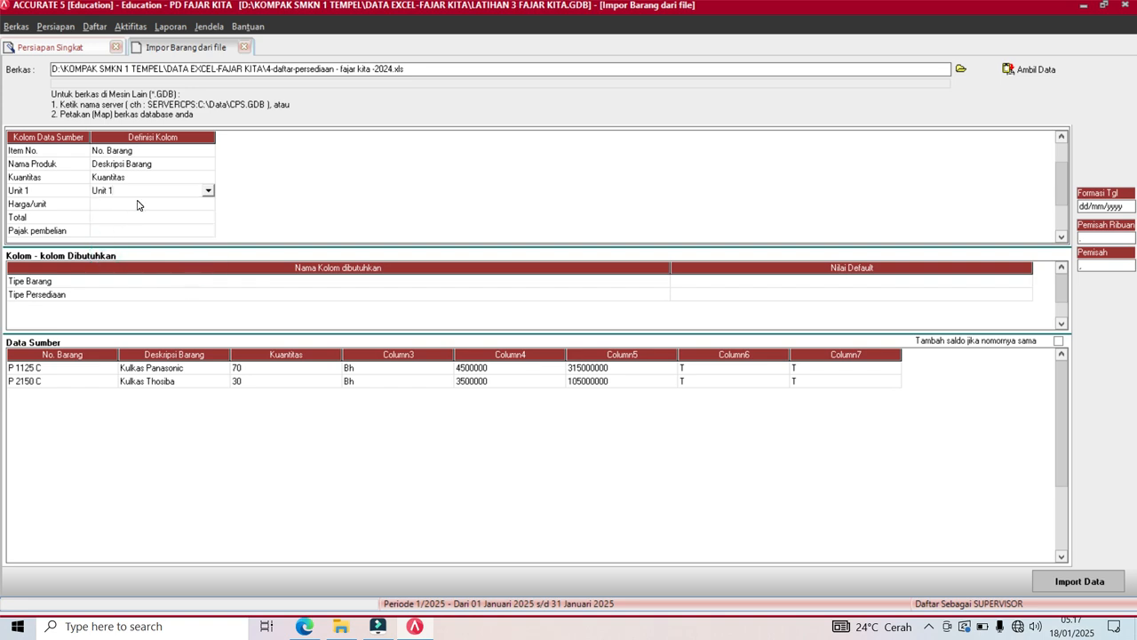
# Set Harga/unit to Abaikan and map the Total column to Total Biaya.
pyautogui.click(138, 204)
pyautogui.click(209, 203)
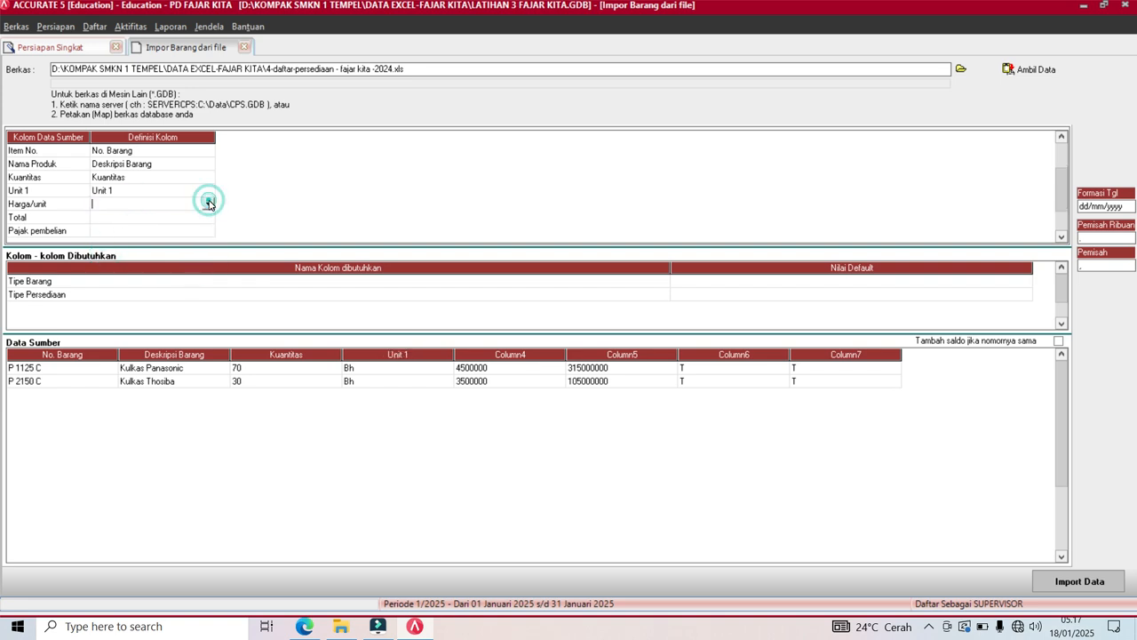
pyautogui.click(209, 203)
pyautogui.click(157, 218)
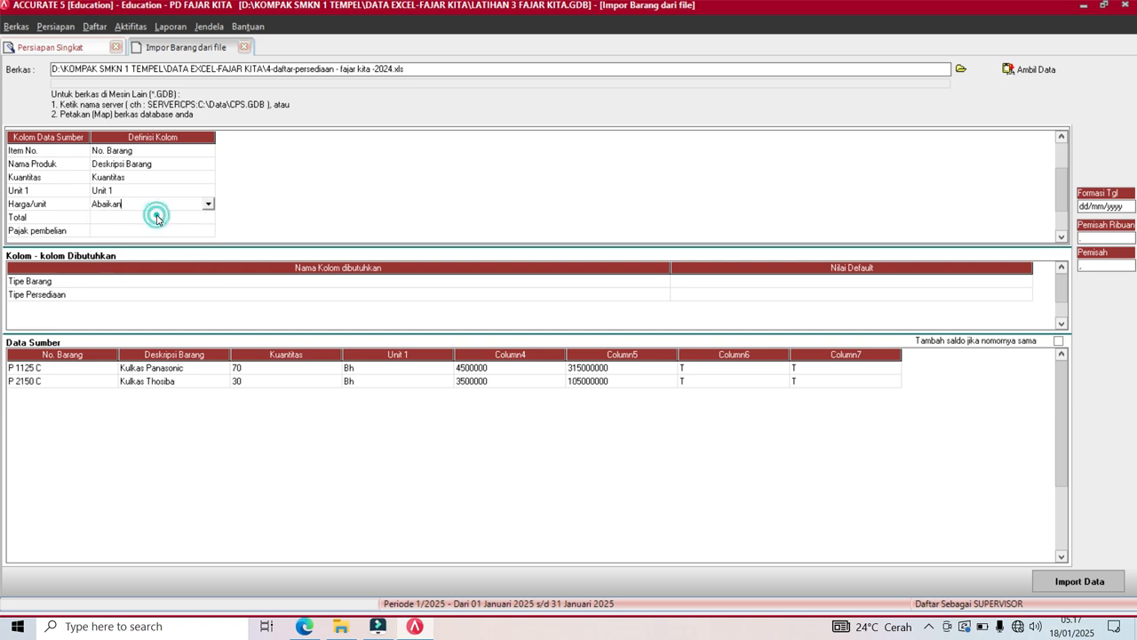
pyautogui.click(156, 217)
pyautogui.click(208, 219)
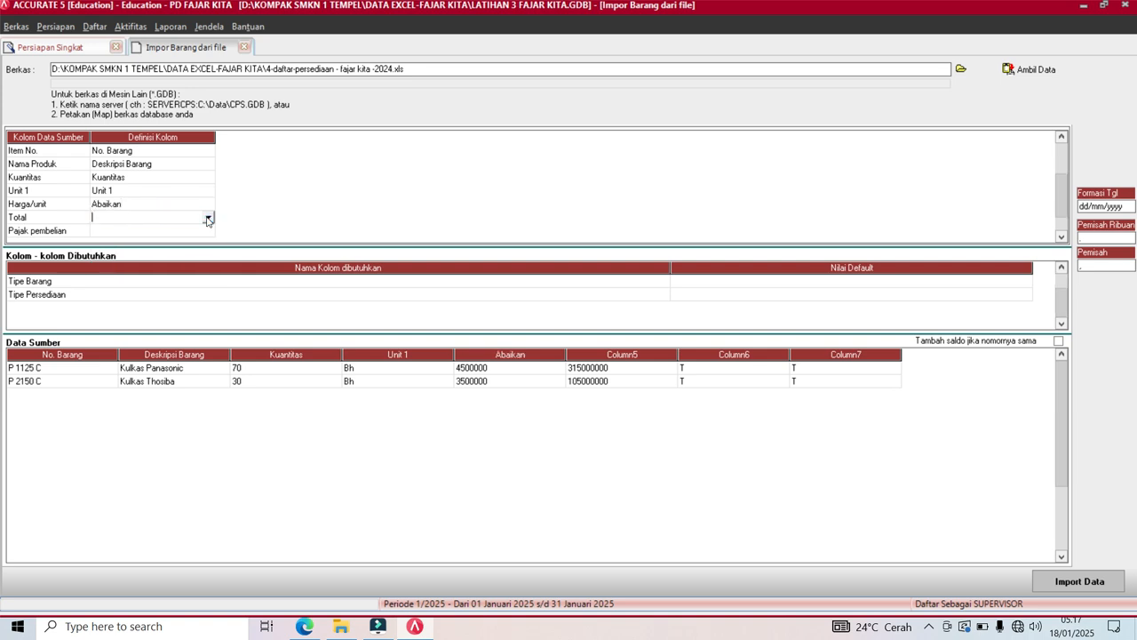
pyautogui.click(208, 219)
pyautogui.click(207, 273)
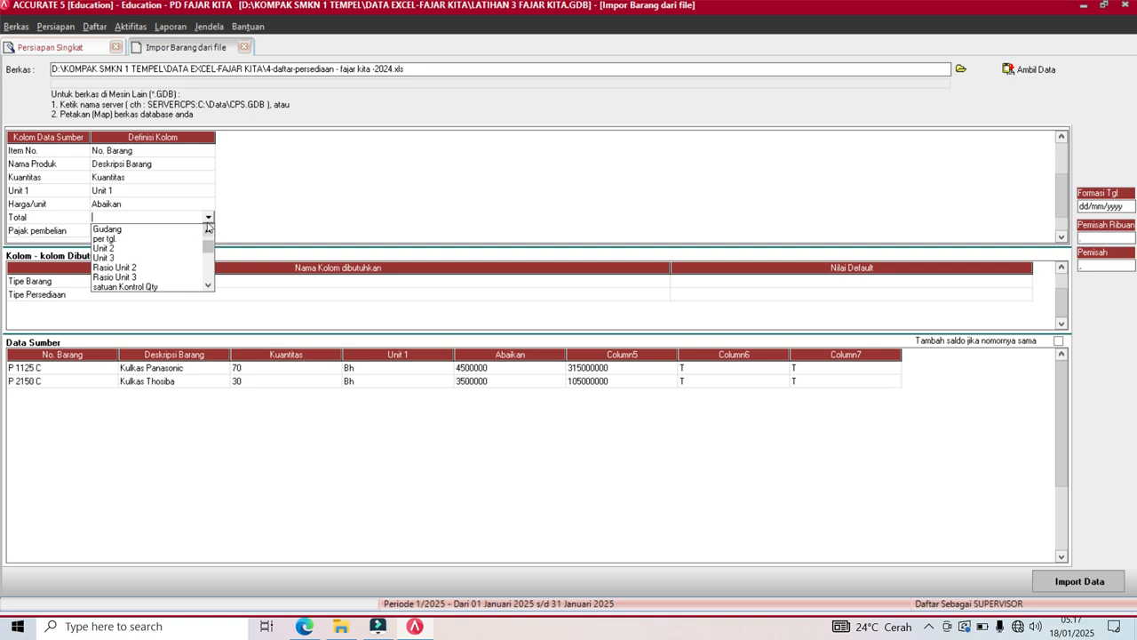
pyautogui.click(208, 219)
pyautogui.click(208, 219)
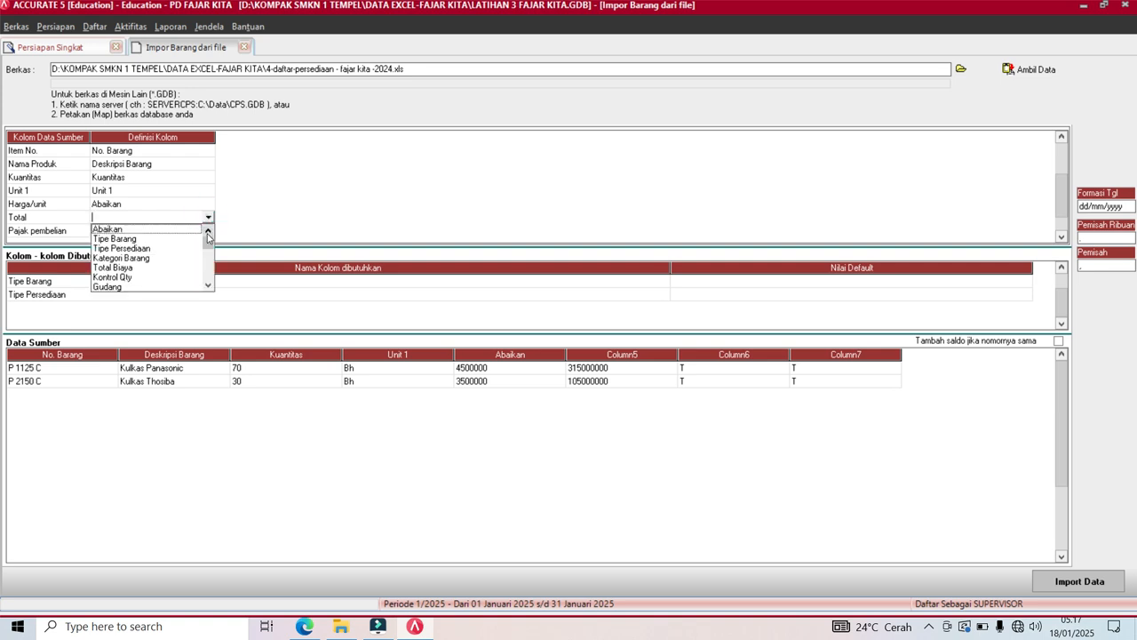
pyautogui.click(208, 285)
pyautogui.click(208, 286)
pyautogui.click(208, 286)
pyautogui.click(208, 285)
pyautogui.click(208, 285)
pyautogui.click(208, 285)
pyautogui.click(208, 285)
pyautogui.click(208, 285)
pyautogui.click(208, 285)
pyautogui.click(208, 286)
pyautogui.click(208, 286)
pyautogui.click(208, 286)
pyautogui.click(208, 286)
pyautogui.click(208, 285)
pyautogui.click(208, 286)
pyautogui.click(208, 285)
pyautogui.click(208, 286)
pyautogui.click(207, 286)
pyautogui.click(208, 285)
pyautogui.click(208, 286)
pyautogui.click(208, 286)
pyautogui.click(208, 286)
pyautogui.click(208, 285)
pyautogui.click(208, 285)
pyautogui.click(208, 285)
pyautogui.click(208, 285)
pyautogui.click(208, 285)
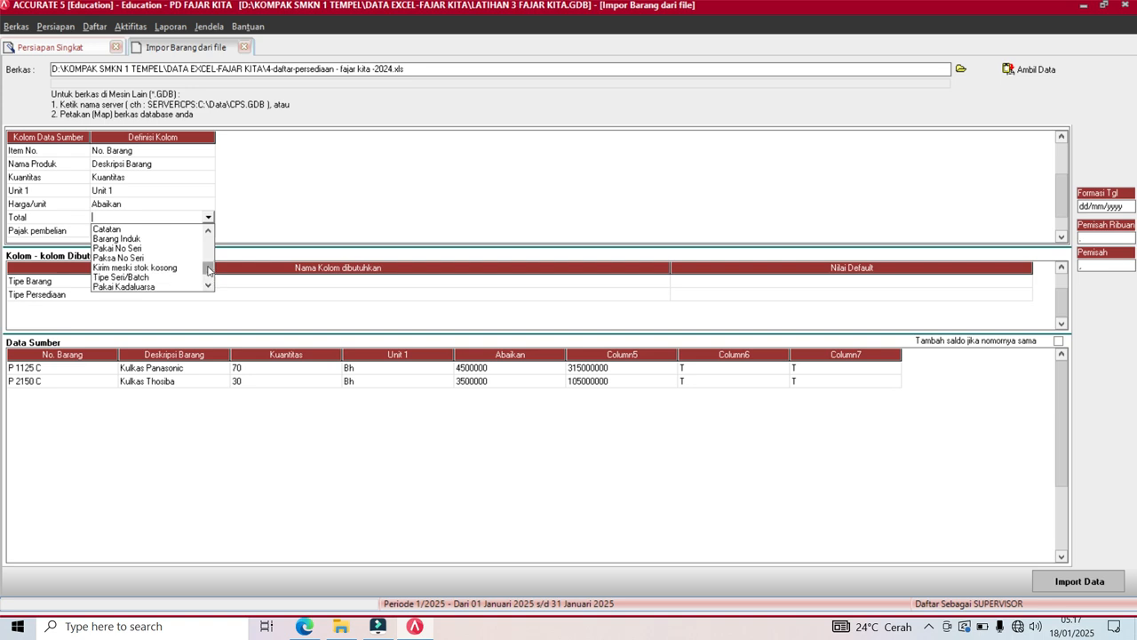
pyautogui.moveTo(208, 266); pyautogui.dragTo(209, 224)
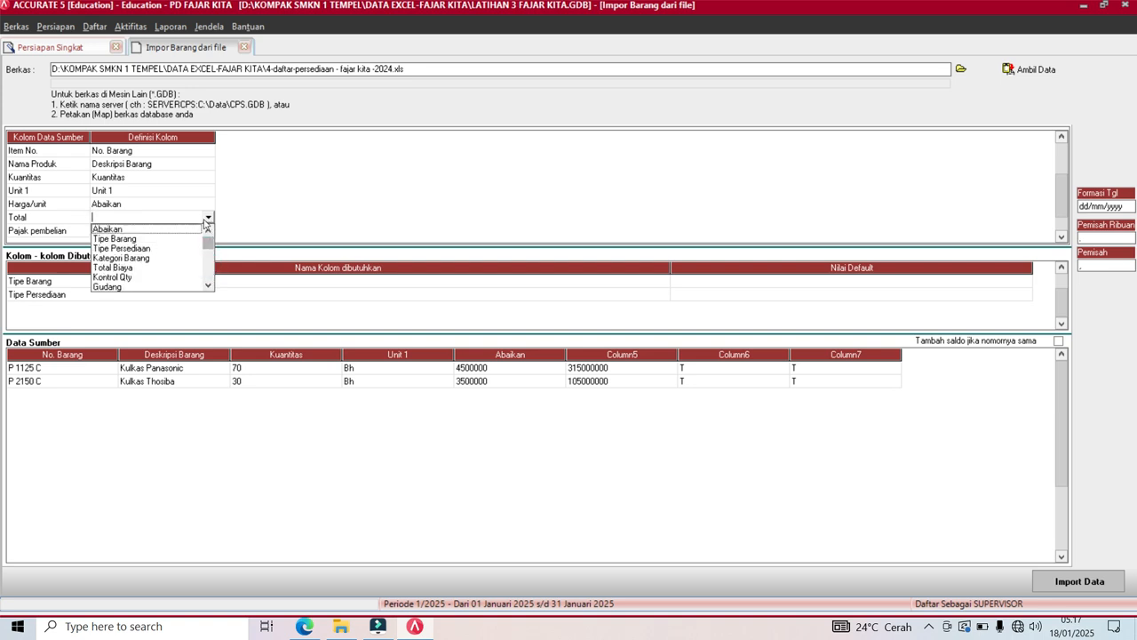
pyautogui.click(113, 267)
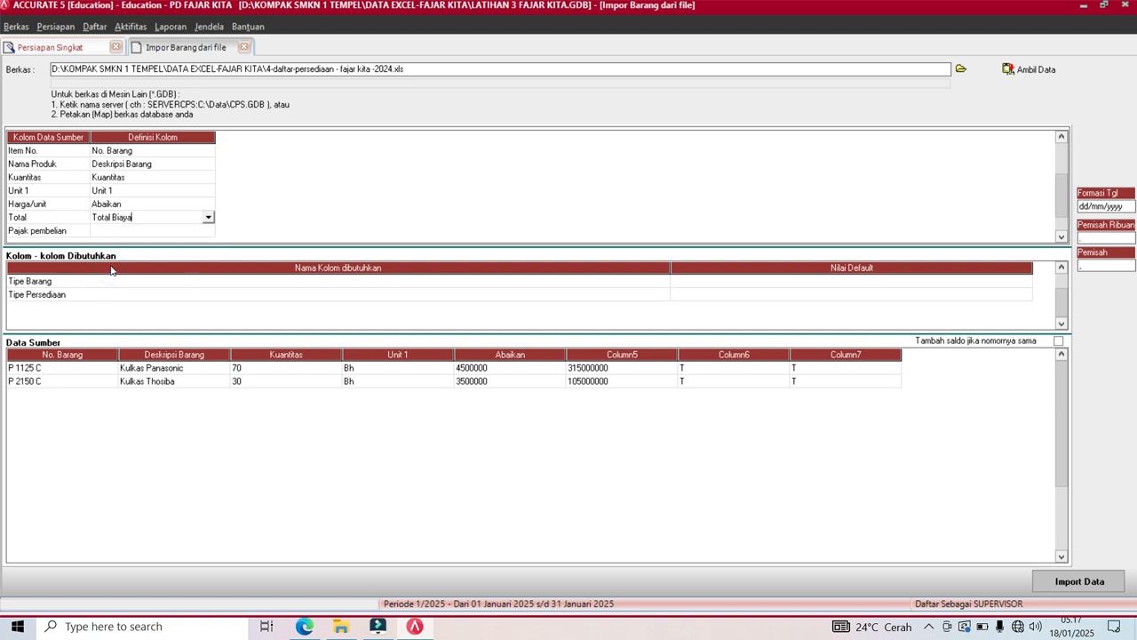
# Bring up the field choices for the Pajak pembelian column.
pyautogui.click(135, 236)
pyautogui.click(205, 234)
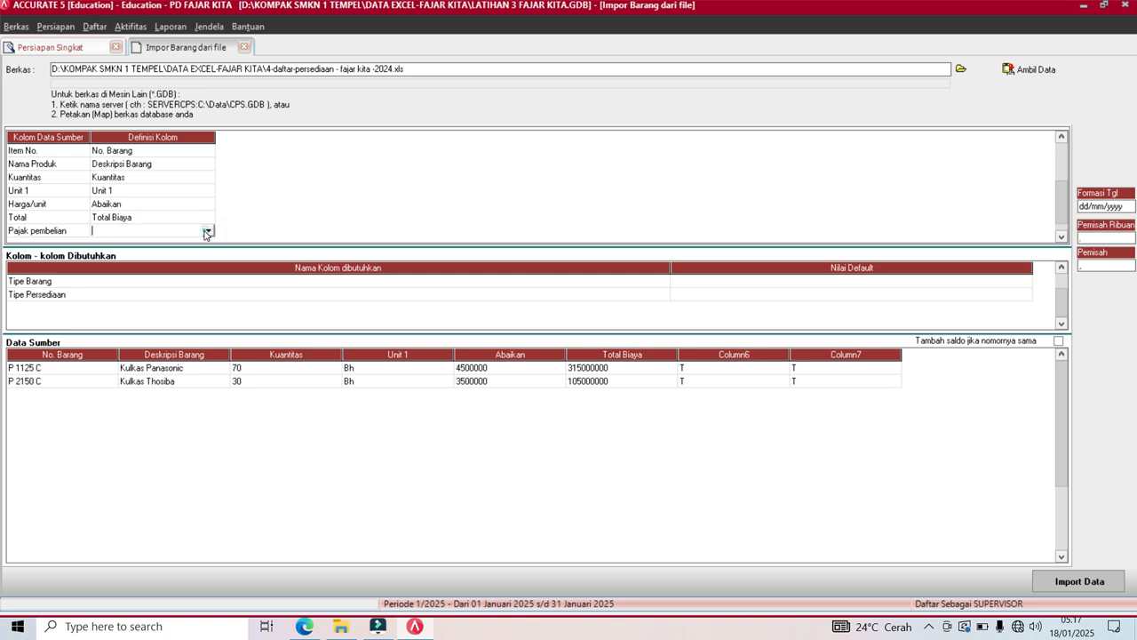
pyautogui.click(206, 232)
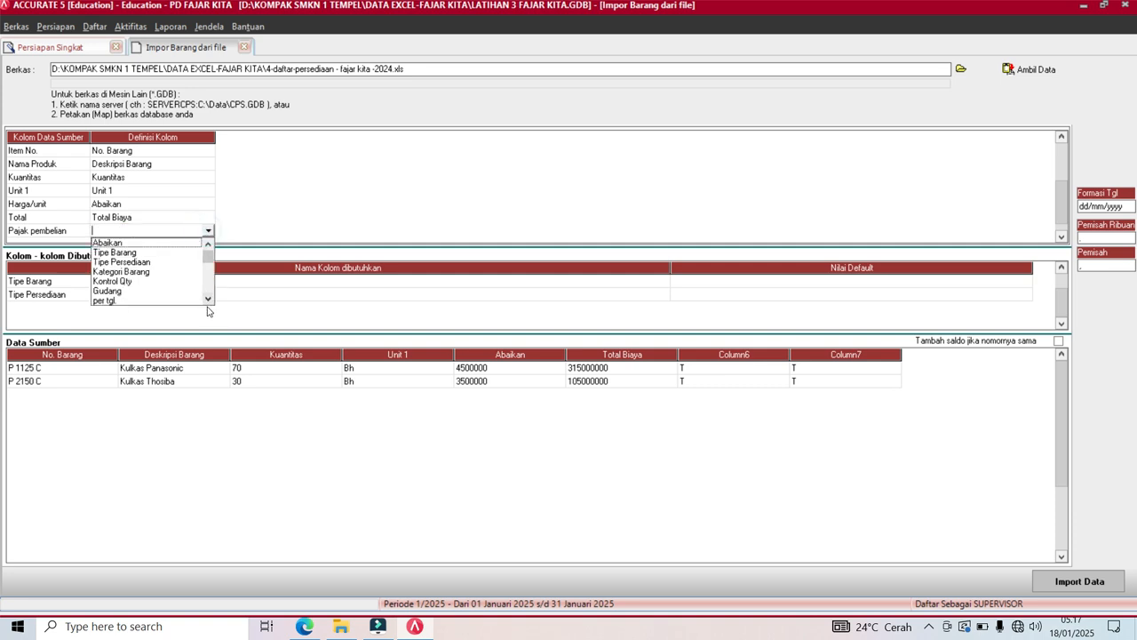
pyautogui.moveTo(208, 301); pyautogui.dragTo(208, 302)
# Map Pajak pembelian to Kode pajak pembelian, defining source value T as PPN.
pyautogui.click(156, 272)
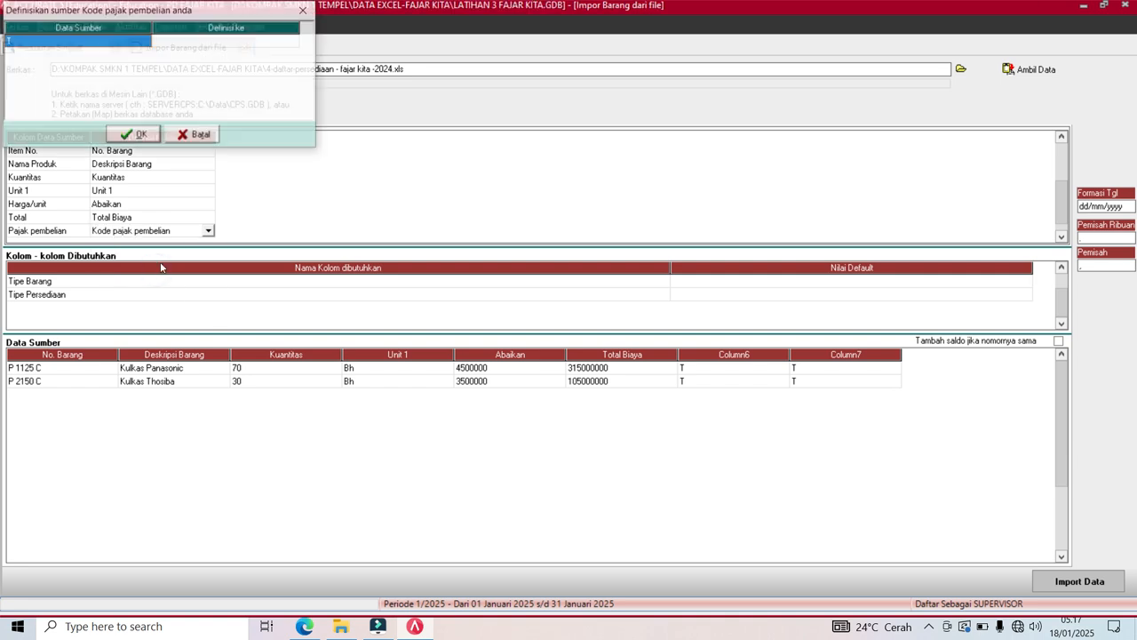
pyautogui.click(292, 42)
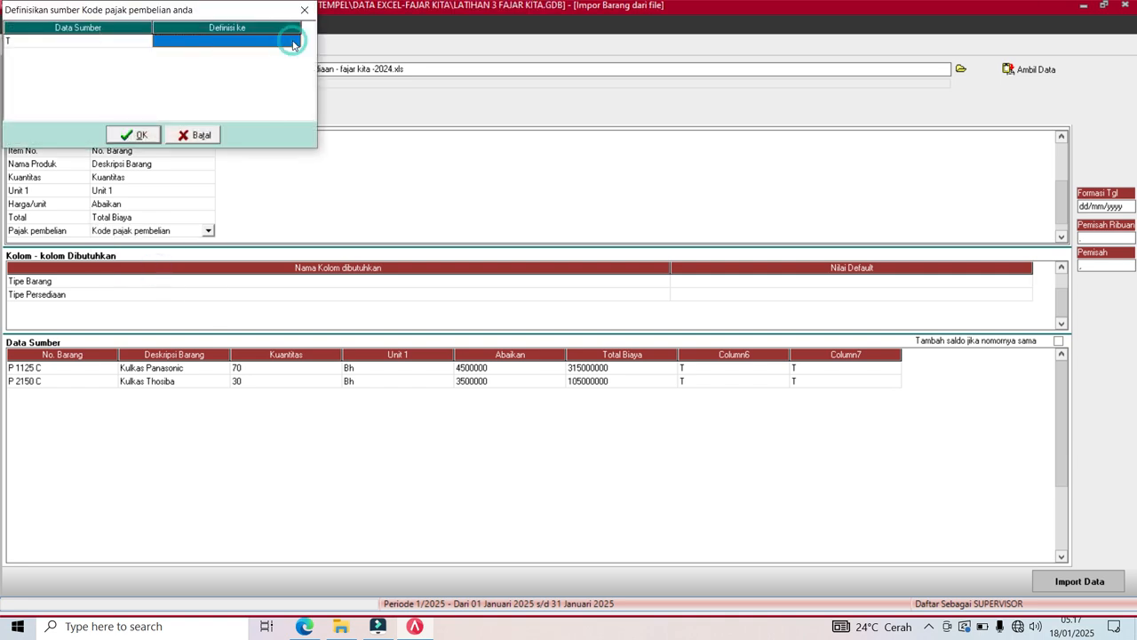
pyautogui.click(293, 42)
pyautogui.click(281, 53)
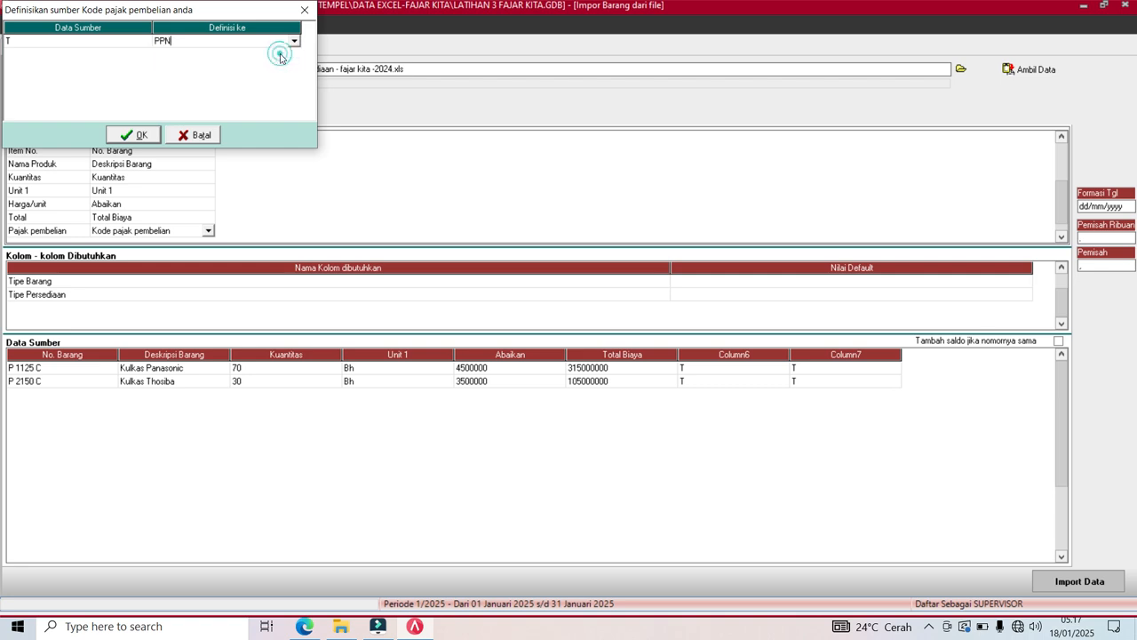
pyautogui.press('Down')
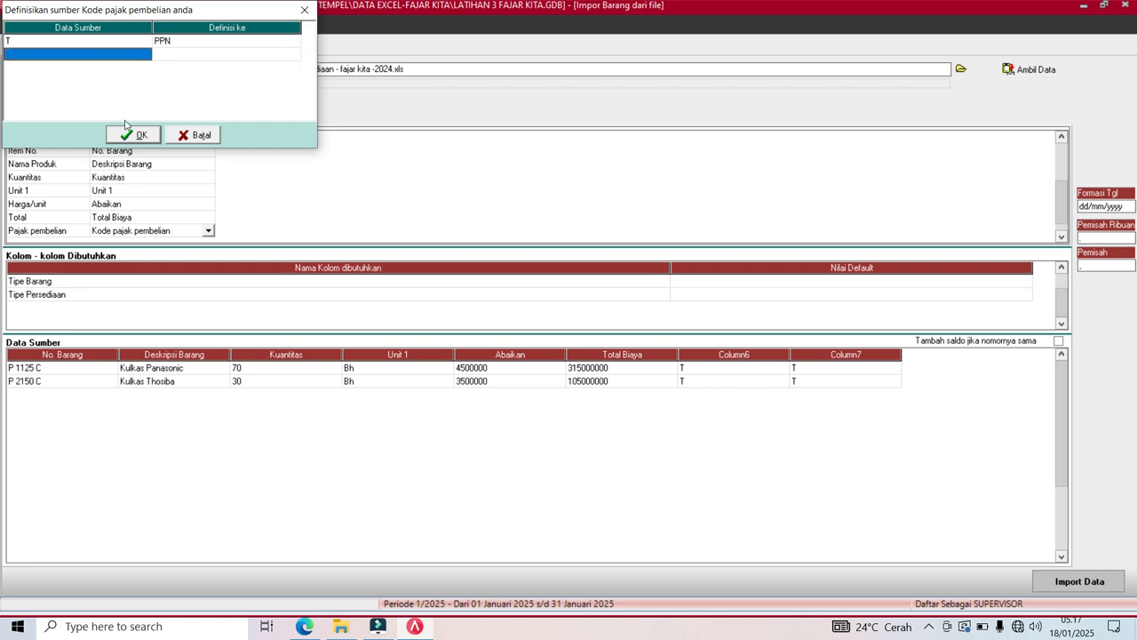
pyautogui.click(132, 135)
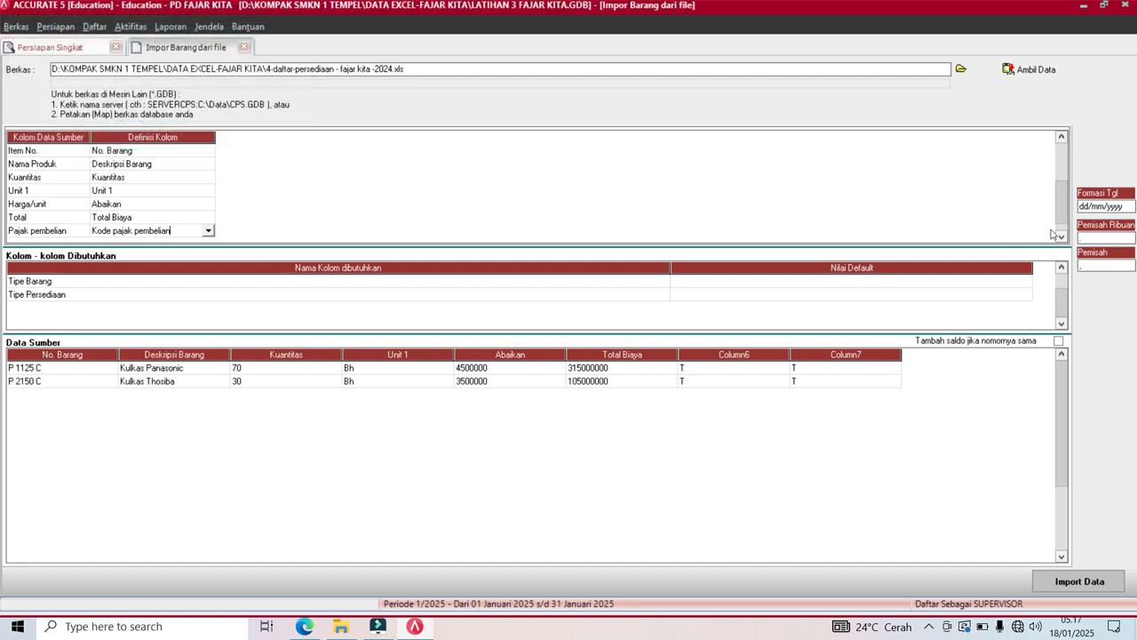
# Map Pajak Penjualan to Kode pajak penjualan, defining source value T as PPN.
pyautogui.press('Down')
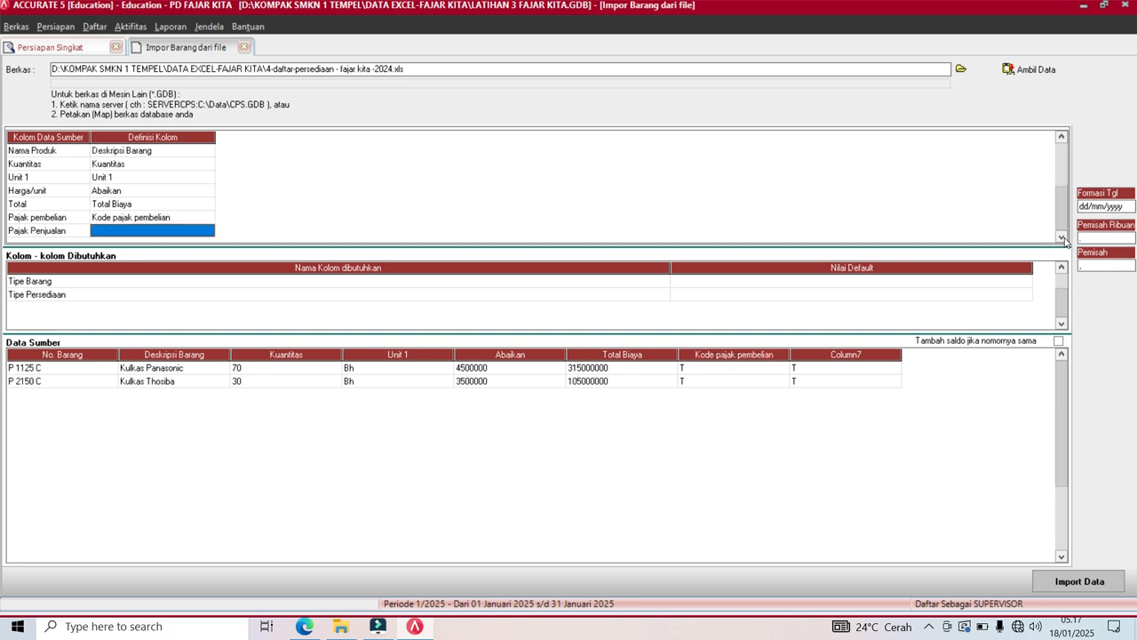
pyautogui.click(204, 233)
pyautogui.click(208, 231)
pyautogui.click(208, 301)
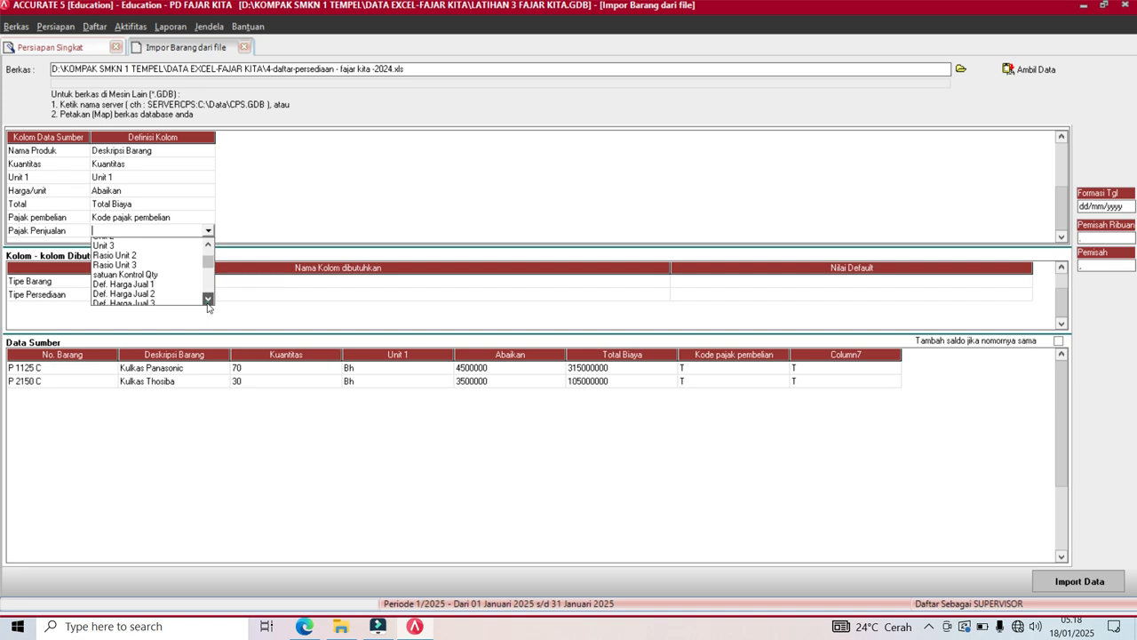
pyautogui.click(207, 302)
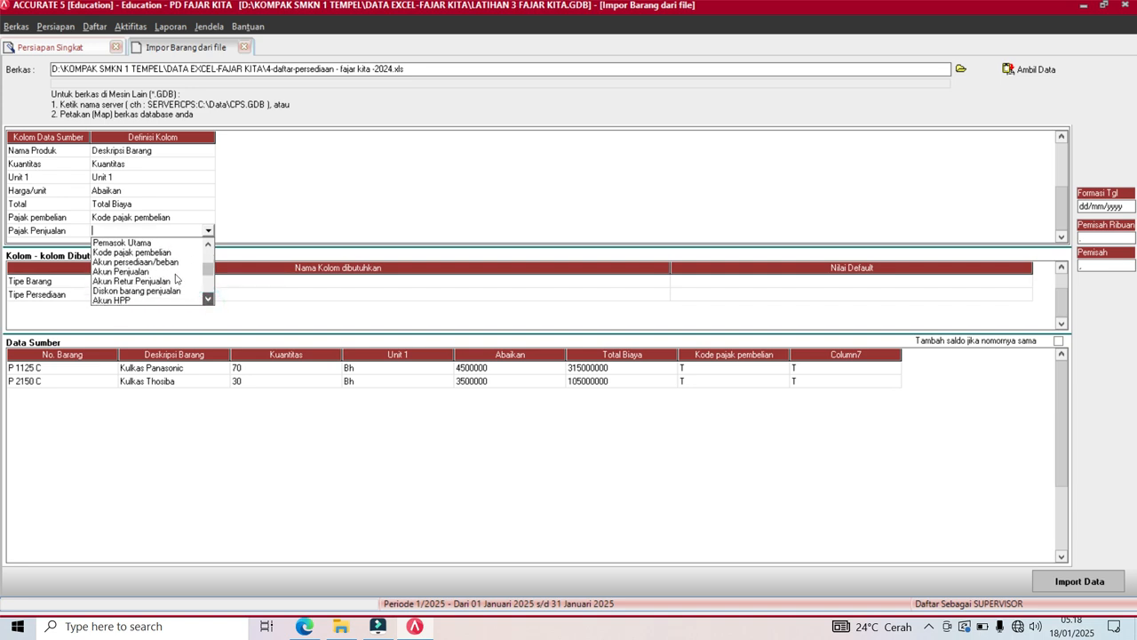
pyautogui.click(209, 245)
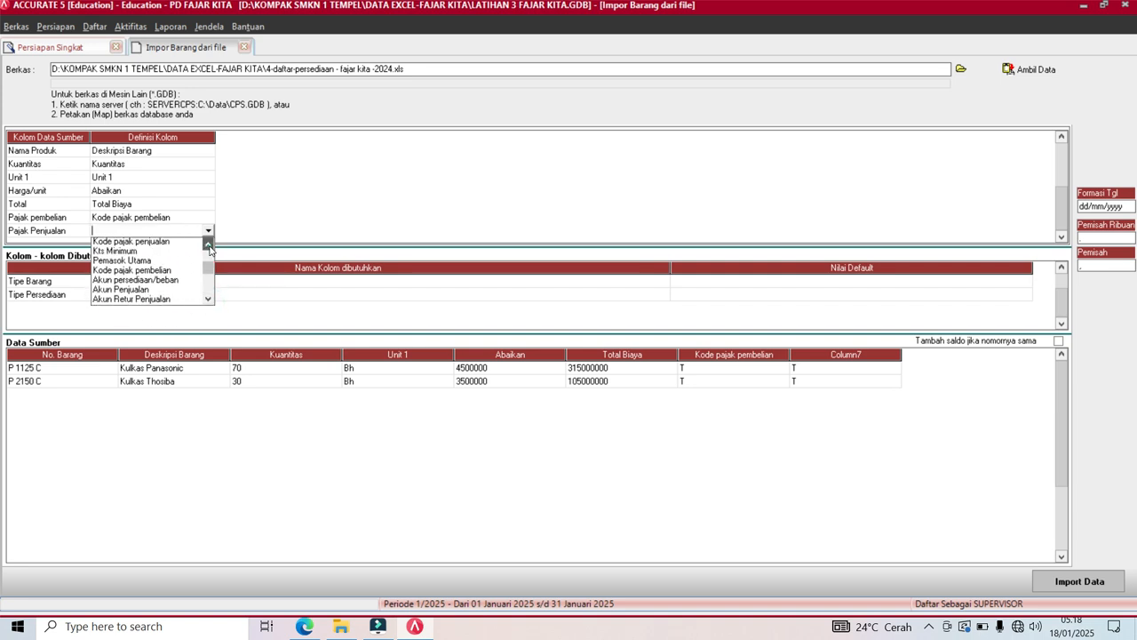
pyautogui.click(154, 255)
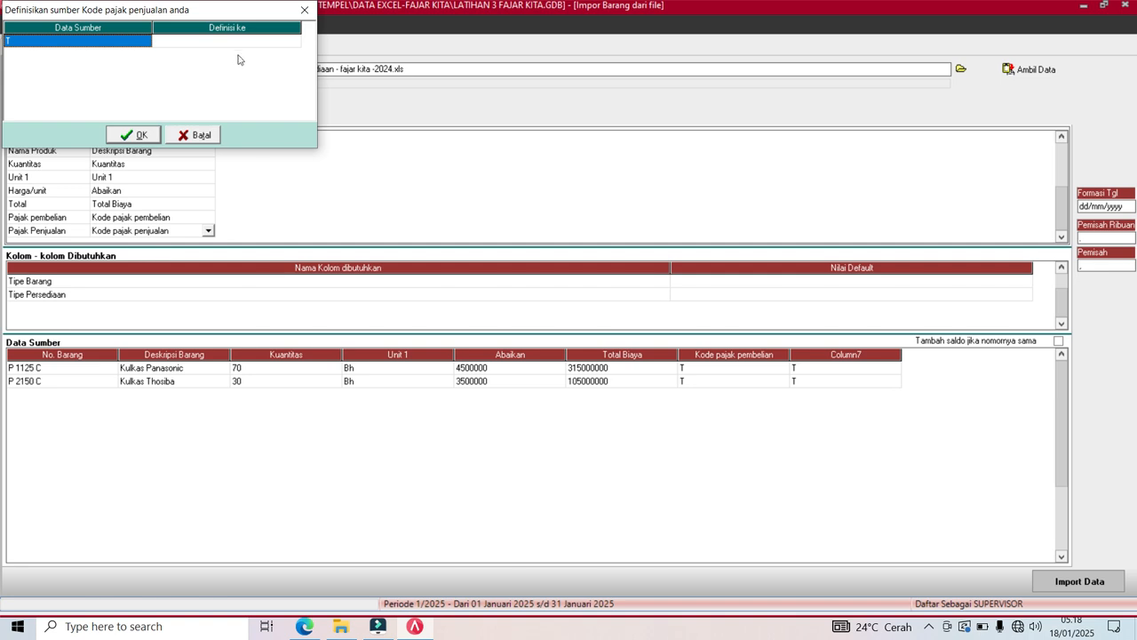
pyautogui.click(249, 44)
pyautogui.click(287, 41)
pyautogui.click(294, 42)
pyautogui.click(266, 53)
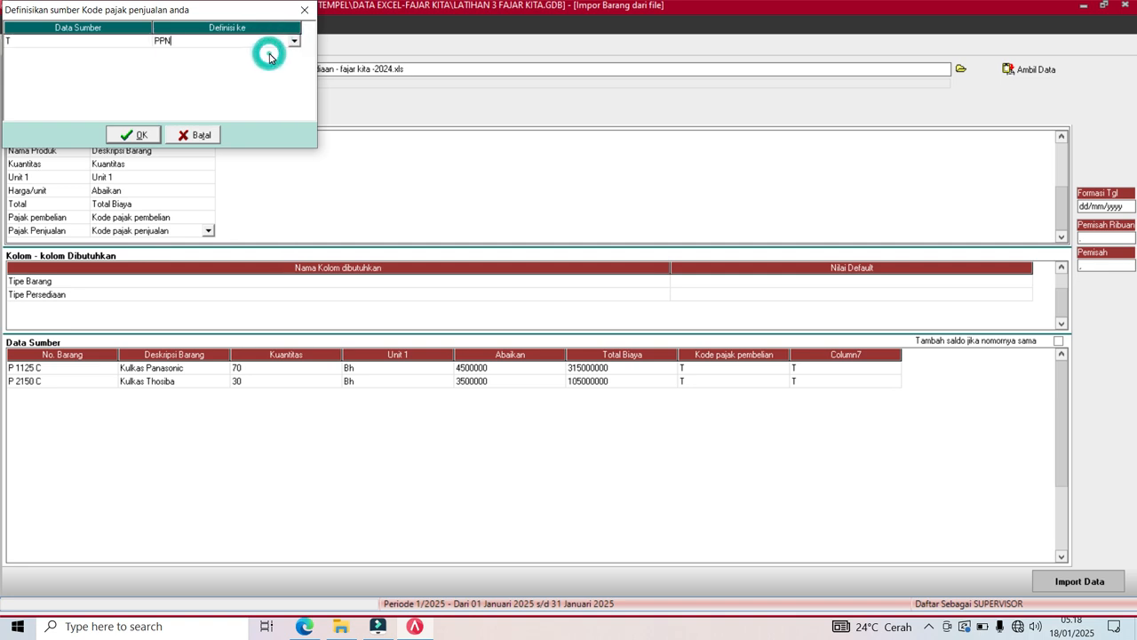
pyautogui.press('Tab')
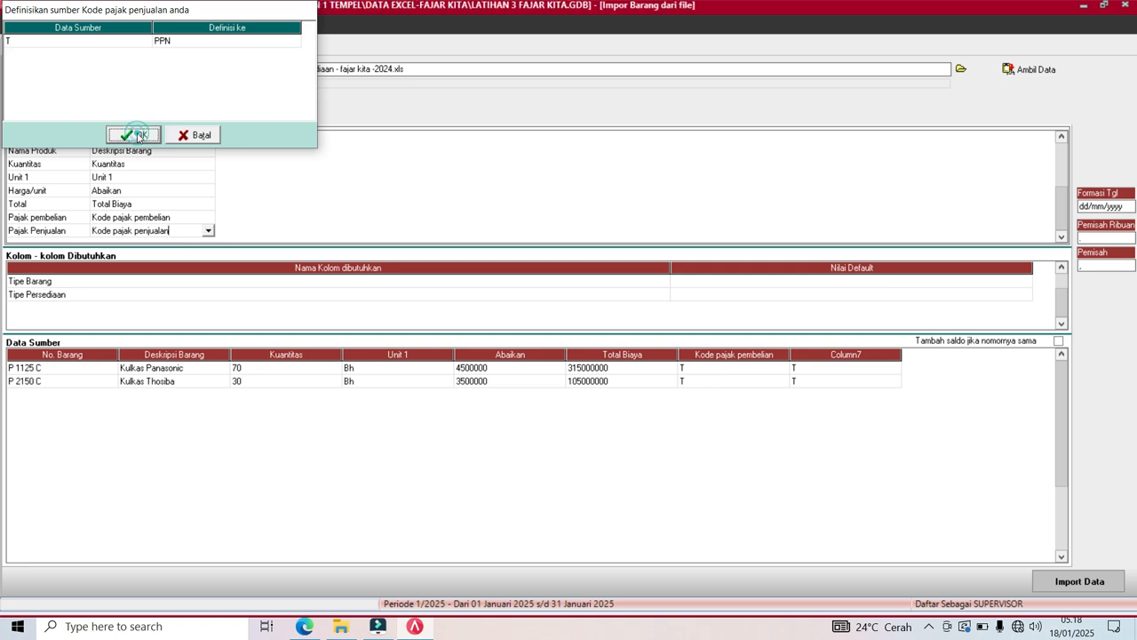
pyautogui.click(136, 135)
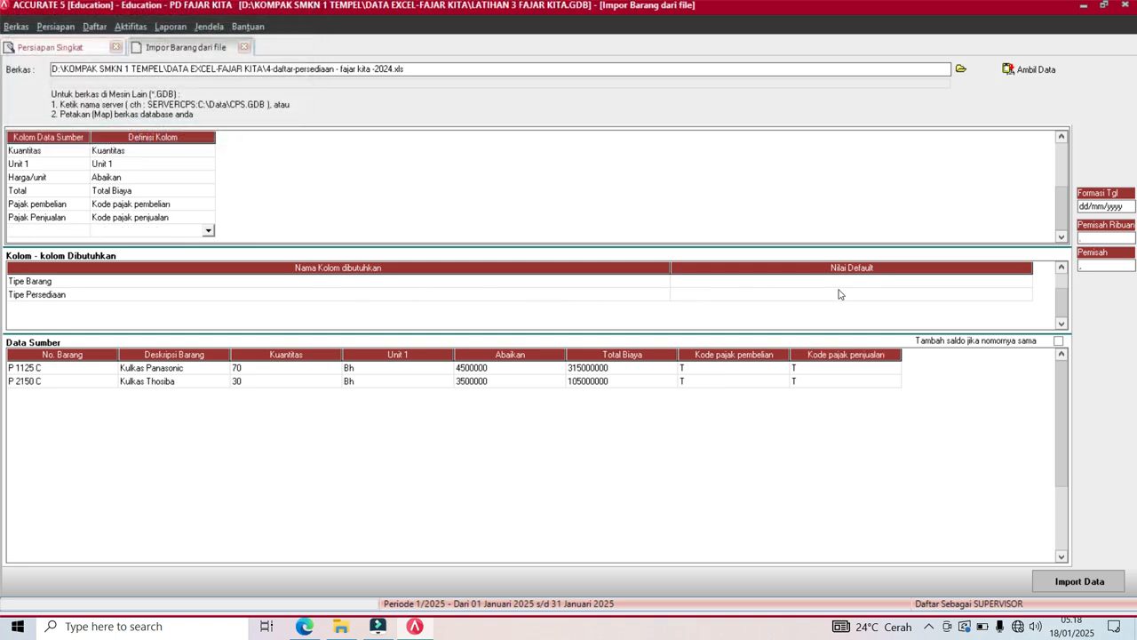
# Default Tipe Barang to Persediaan and Tipe Persediaan to Barang Jadi, then import both refrigerators.
pyautogui.click(1026, 281)
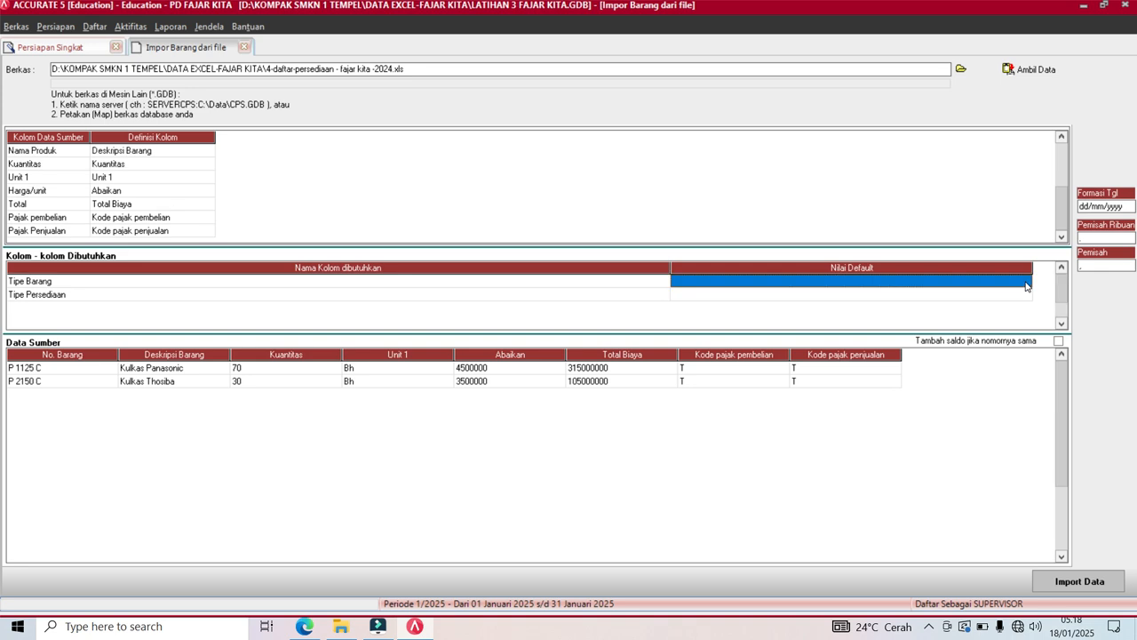
pyautogui.click(1026, 283)
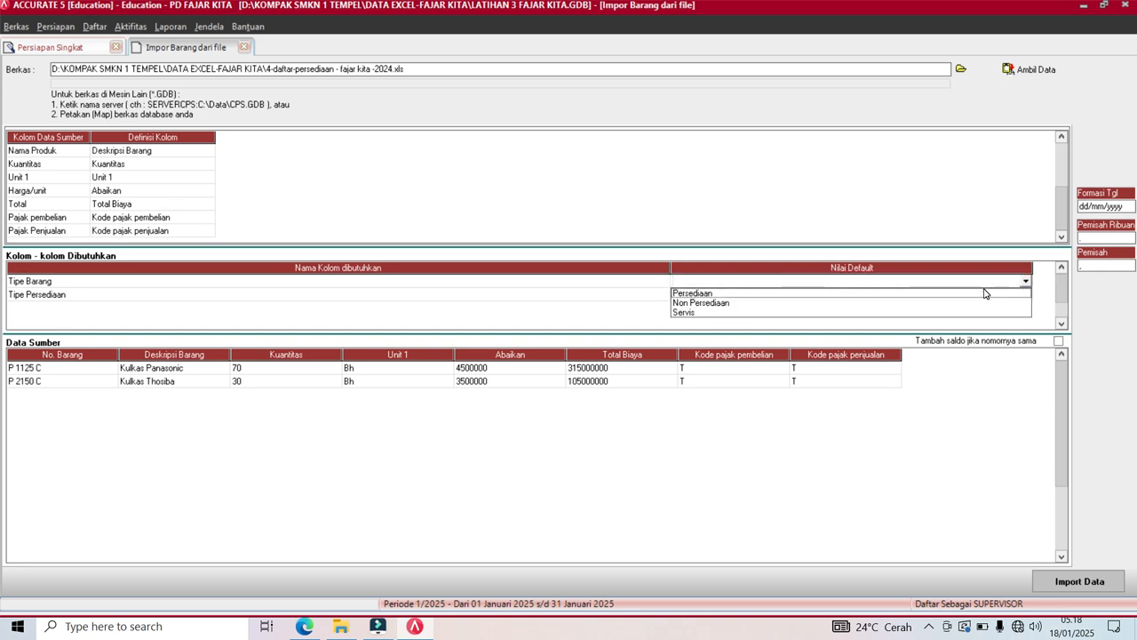
pyautogui.click(985, 292)
pyautogui.click(982, 293)
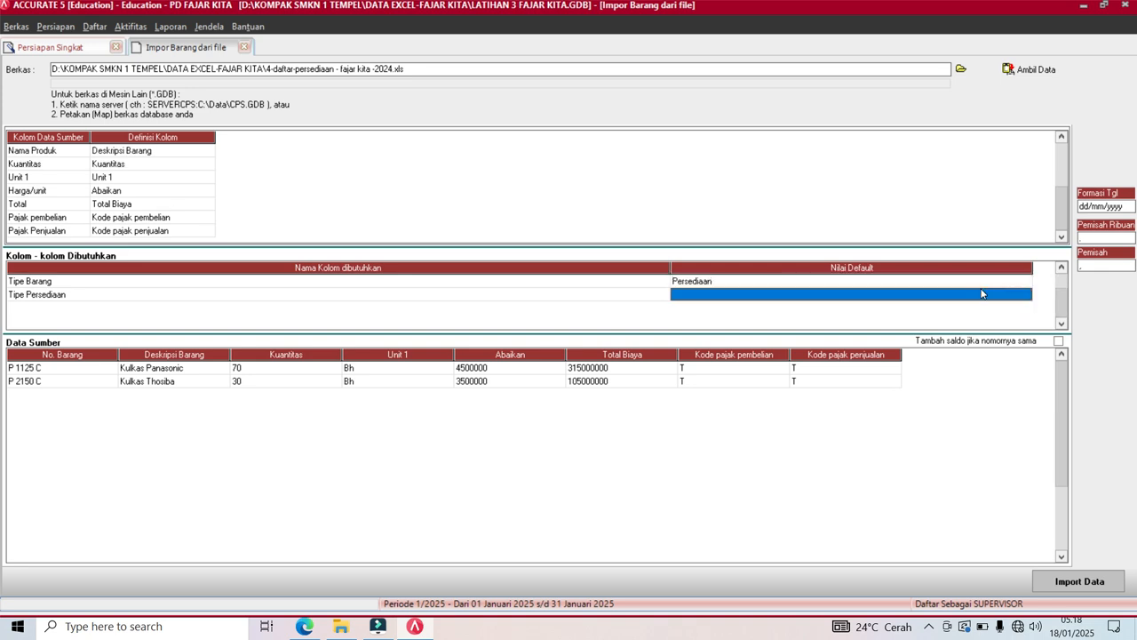
pyautogui.click(1027, 299)
pyautogui.click(1027, 299)
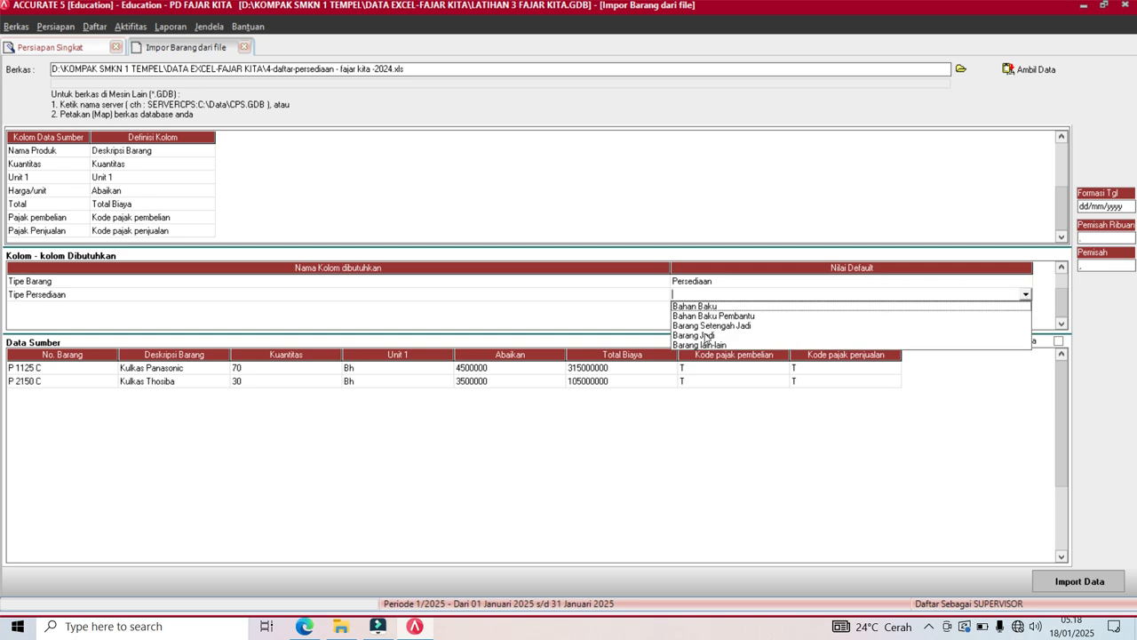
pyautogui.click(708, 336)
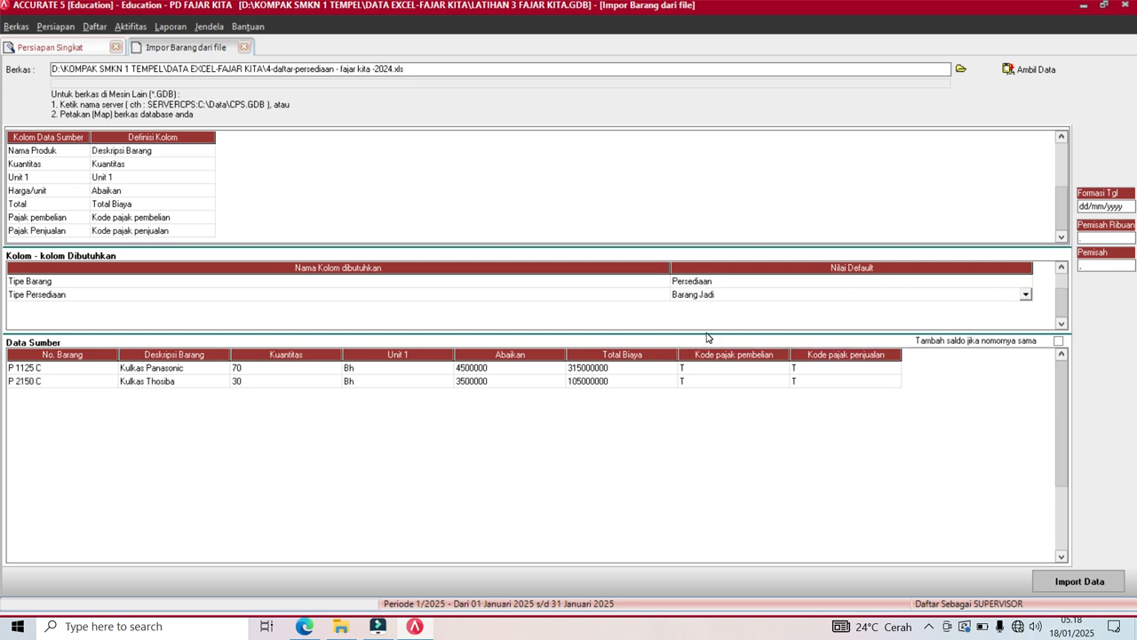
pyautogui.press('Down')
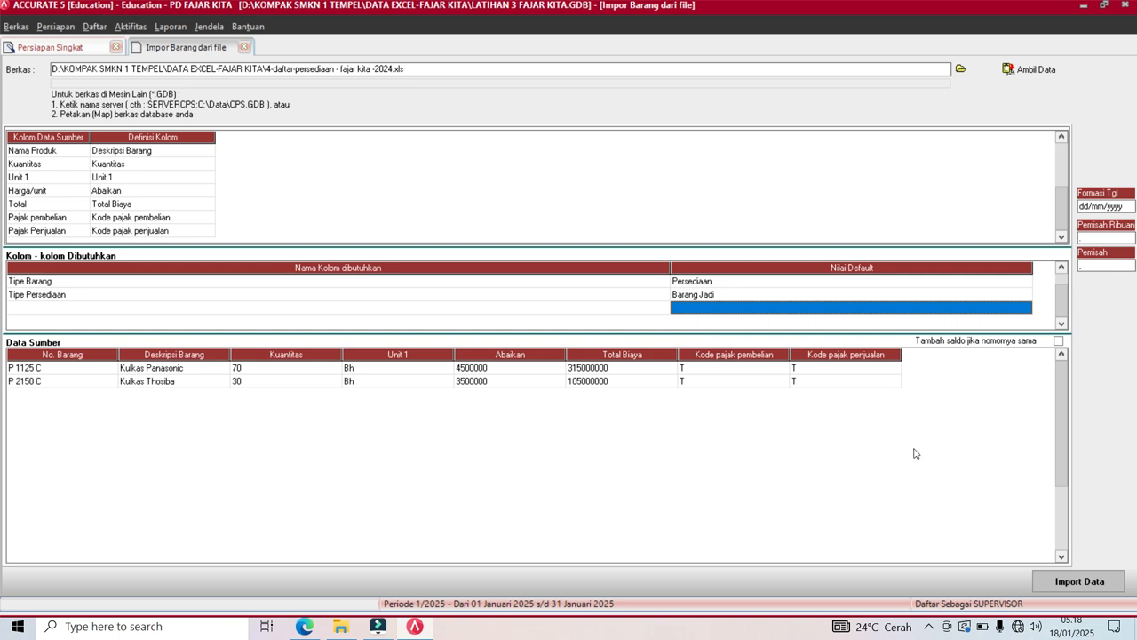
pyautogui.click(1063, 584)
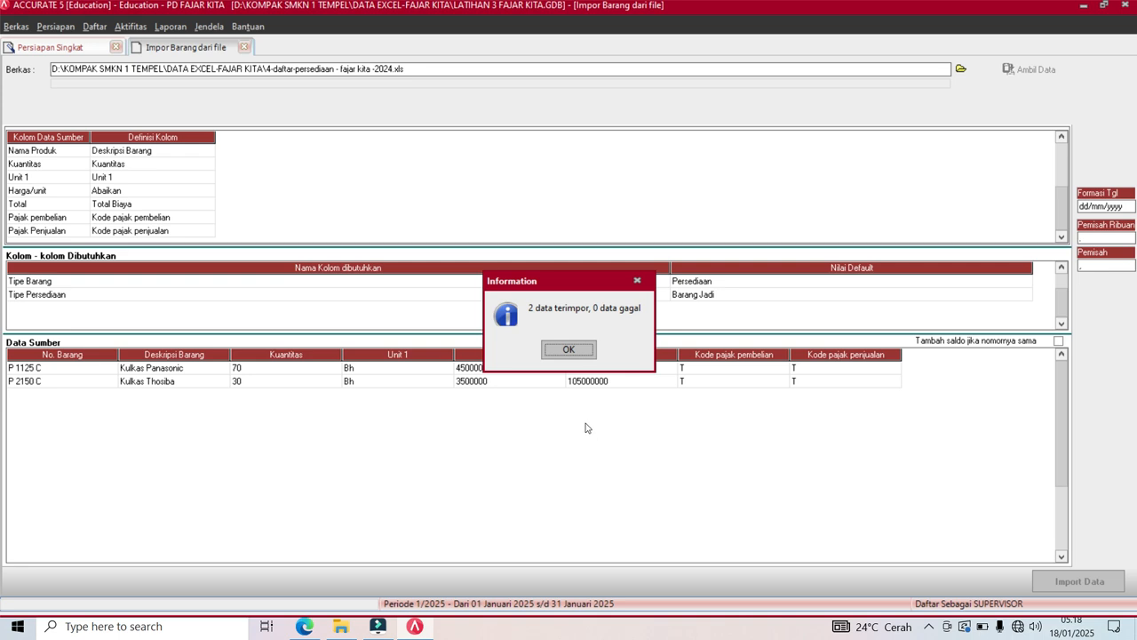
pyautogui.click(568, 349)
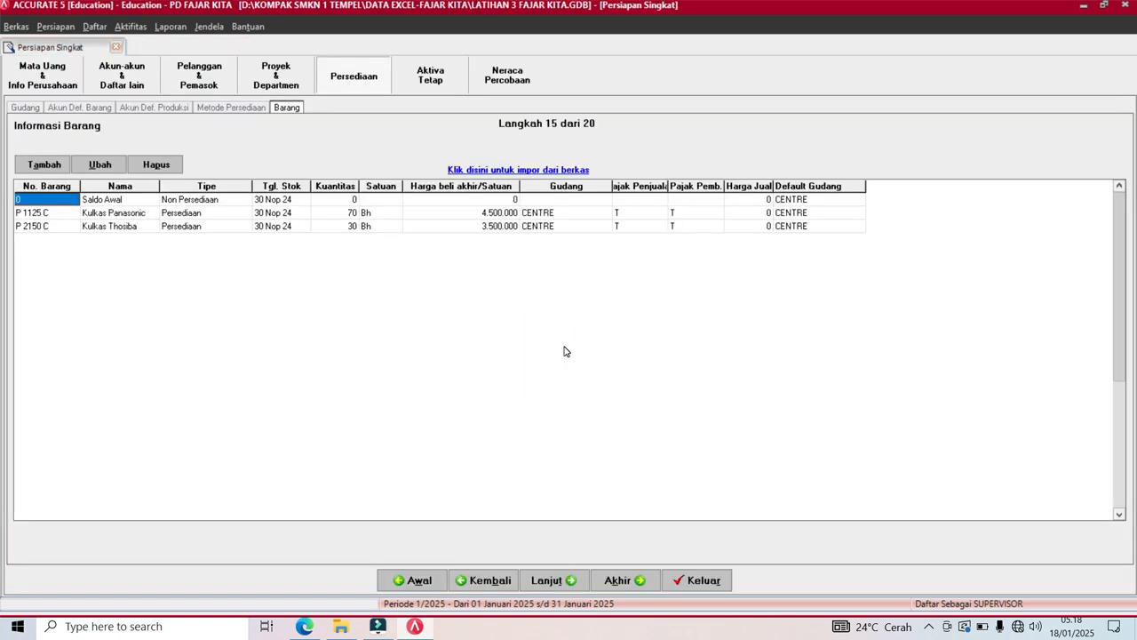
# Advance to the tax fixed-asset types step and load 5-daftar-tipe-aset-tetap-pajak - fajar kita -2024.xls.
pyautogui.click(537, 583)
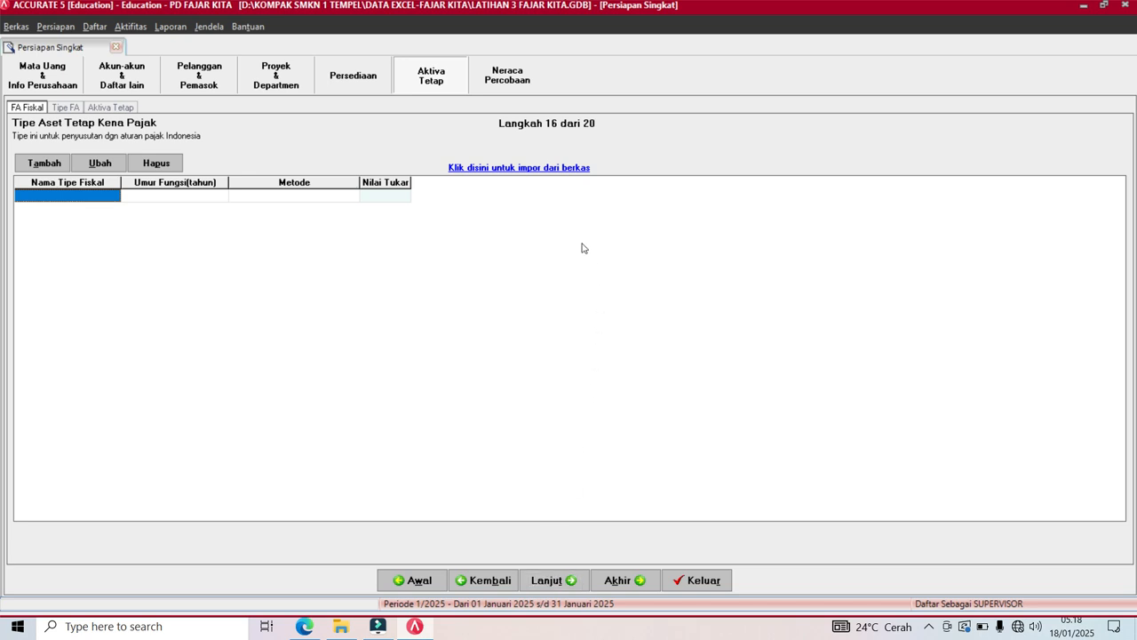
pyautogui.click(540, 169)
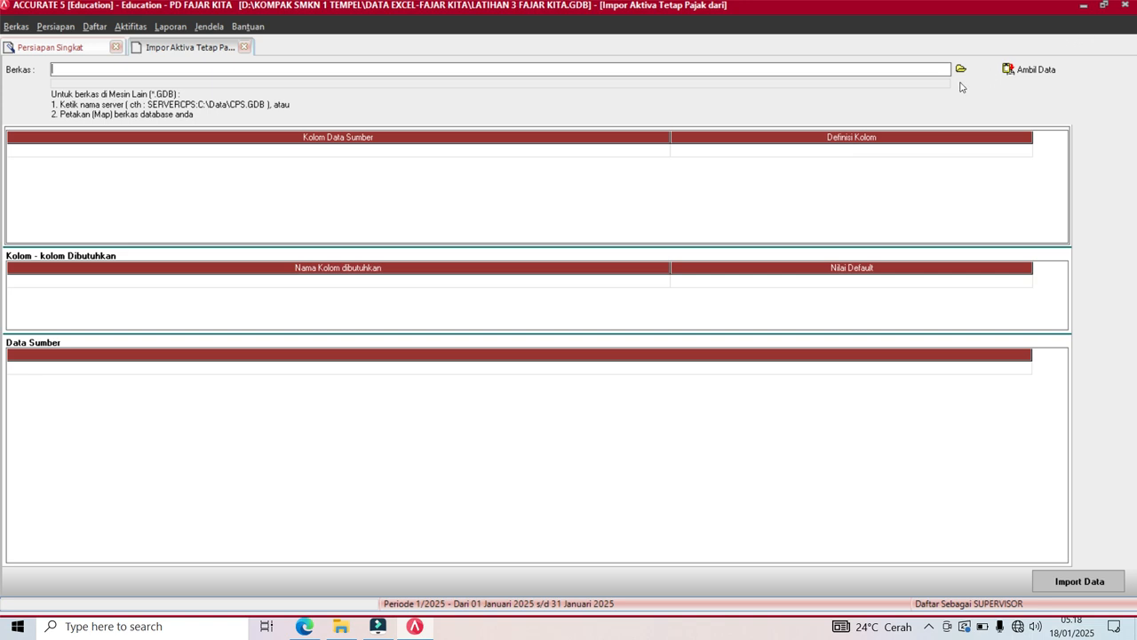
pyautogui.click(961, 69)
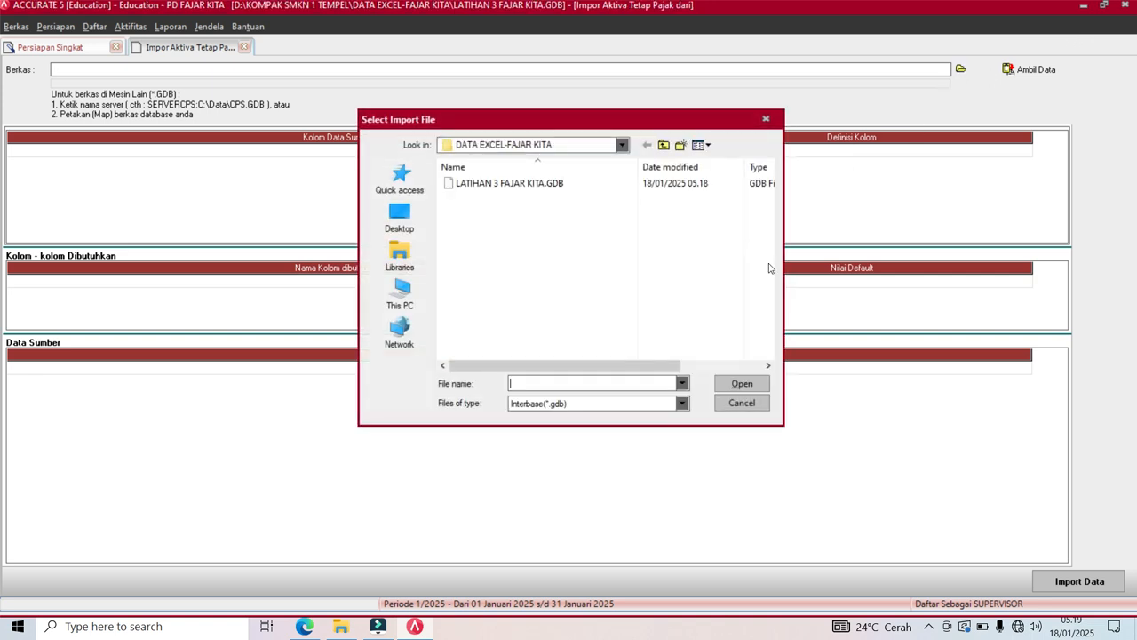
pyautogui.click(683, 405)
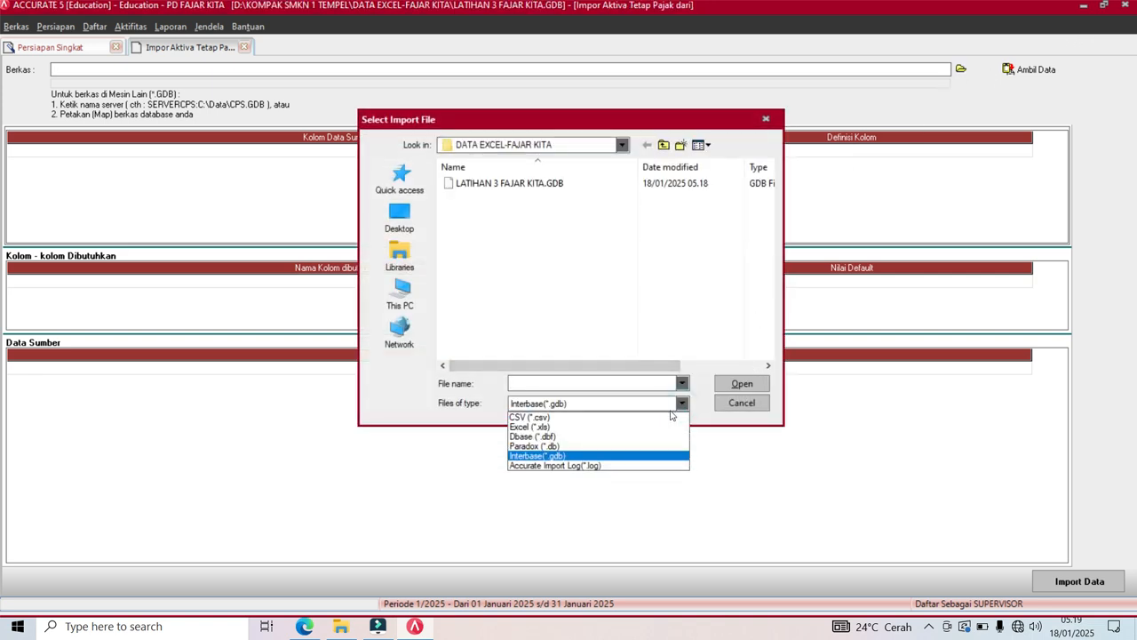
pyautogui.click(640, 427)
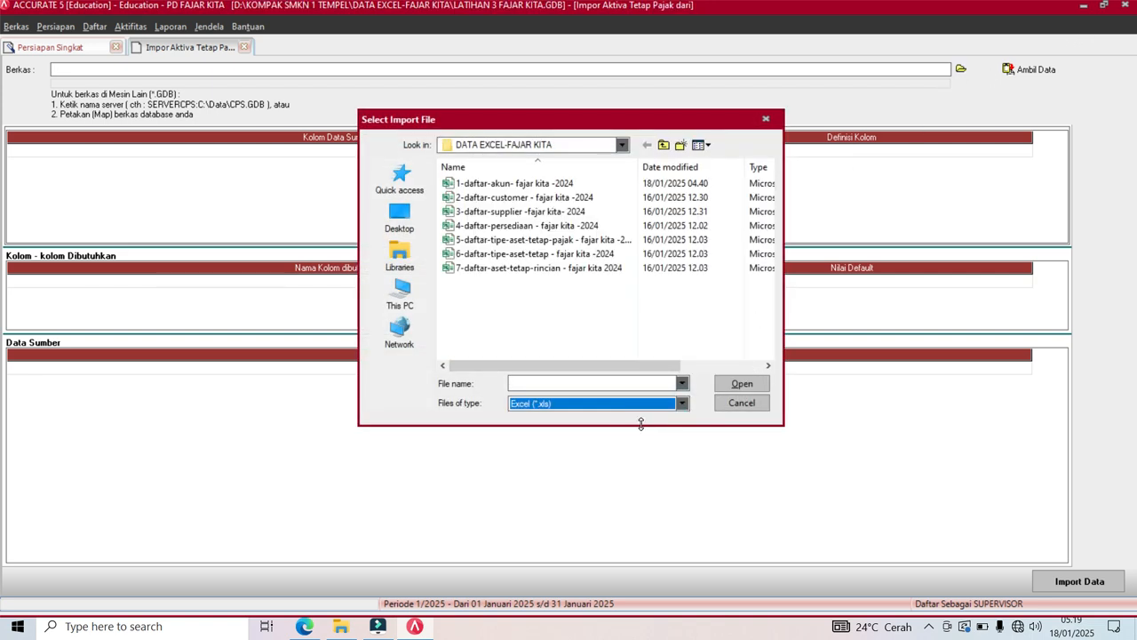
pyautogui.click(546, 241)
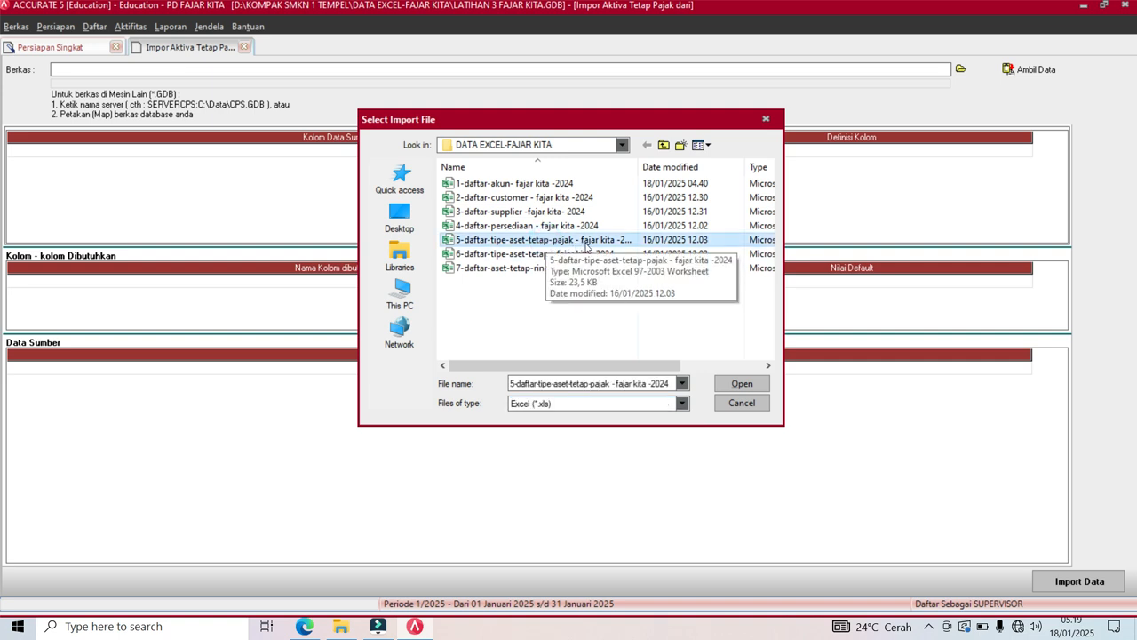
pyautogui.click(742, 384)
pyautogui.click(1022, 71)
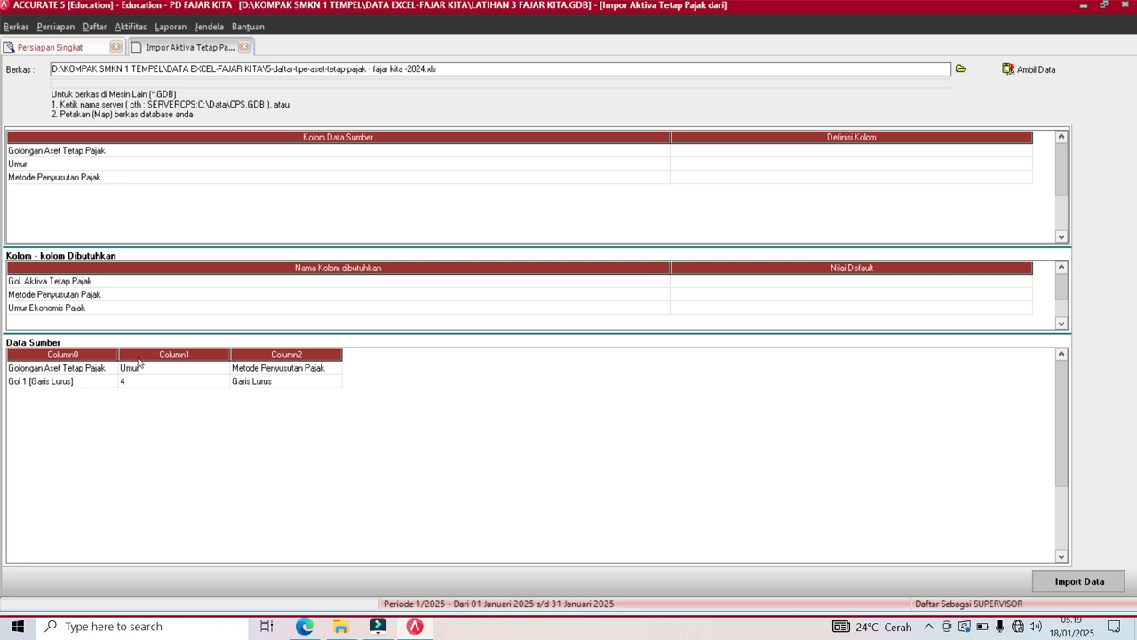
# Delete the header row from the source data and narrow the mapping grid columns.
pyautogui.click(143, 370)
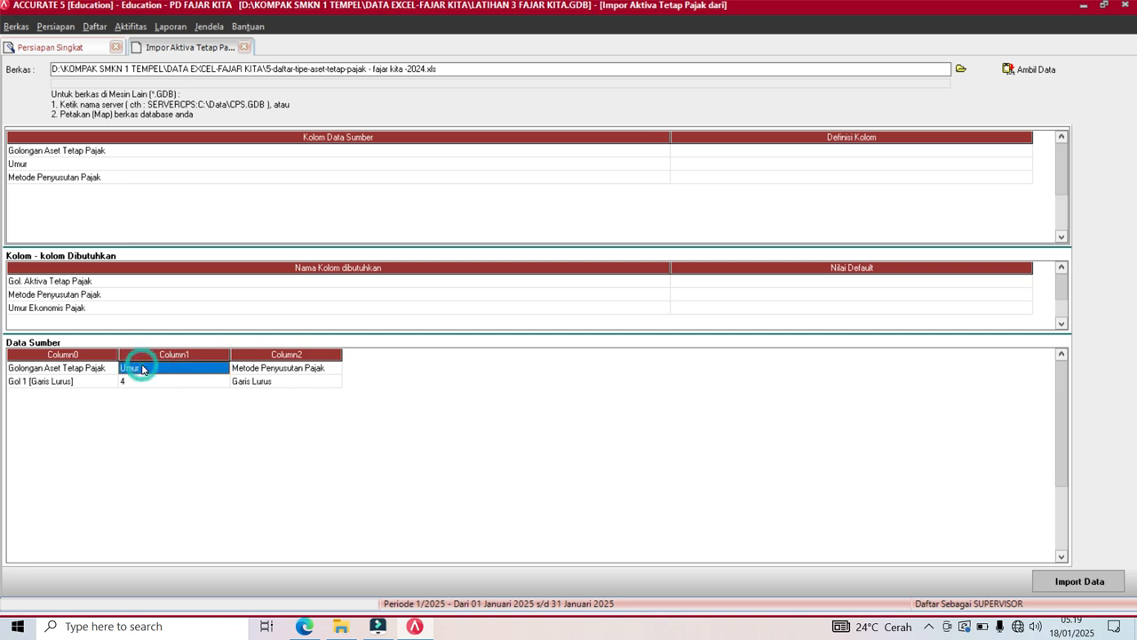
pyautogui.rightClick(143, 368)
pyautogui.click(164, 391)
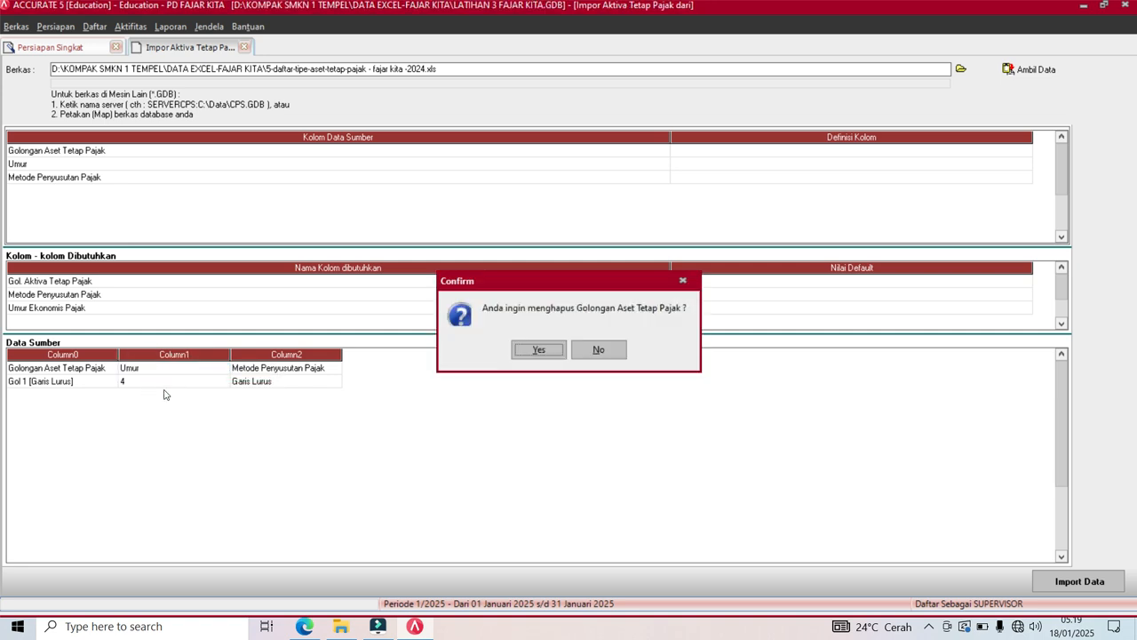
pyautogui.click(539, 352)
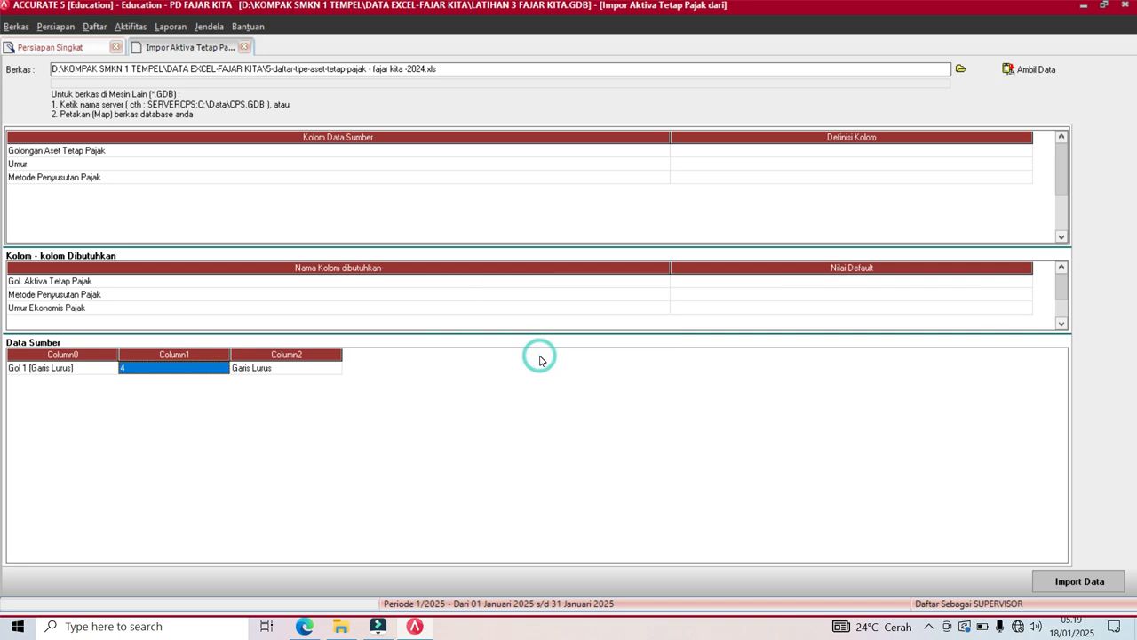
pyautogui.moveTo(673, 132); pyautogui.dragTo(124, 132)
pyautogui.moveTo(487, 135); pyautogui.dragTo(302, 158)
# Map columns to Gol. Aktiva Tetap Pajak, Umur Ekonomis Pajak and Metode Penyusutan Pajak.
pyautogui.click(288, 153)
pyautogui.click(287, 151)
pyautogui.click(292, 150)
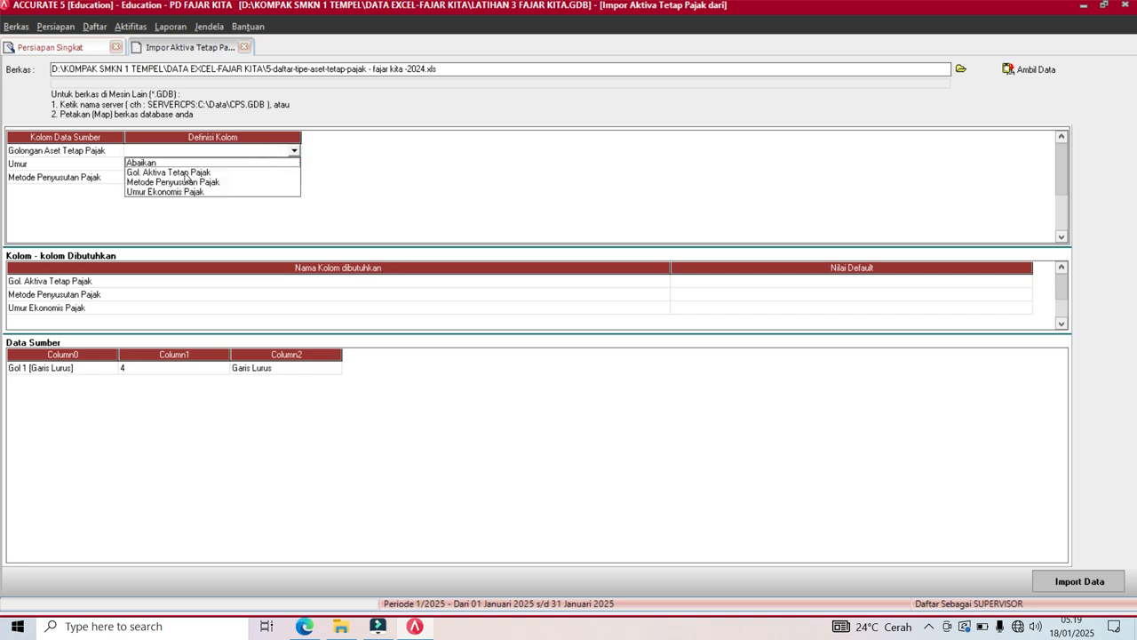
pyautogui.click(185, 174)
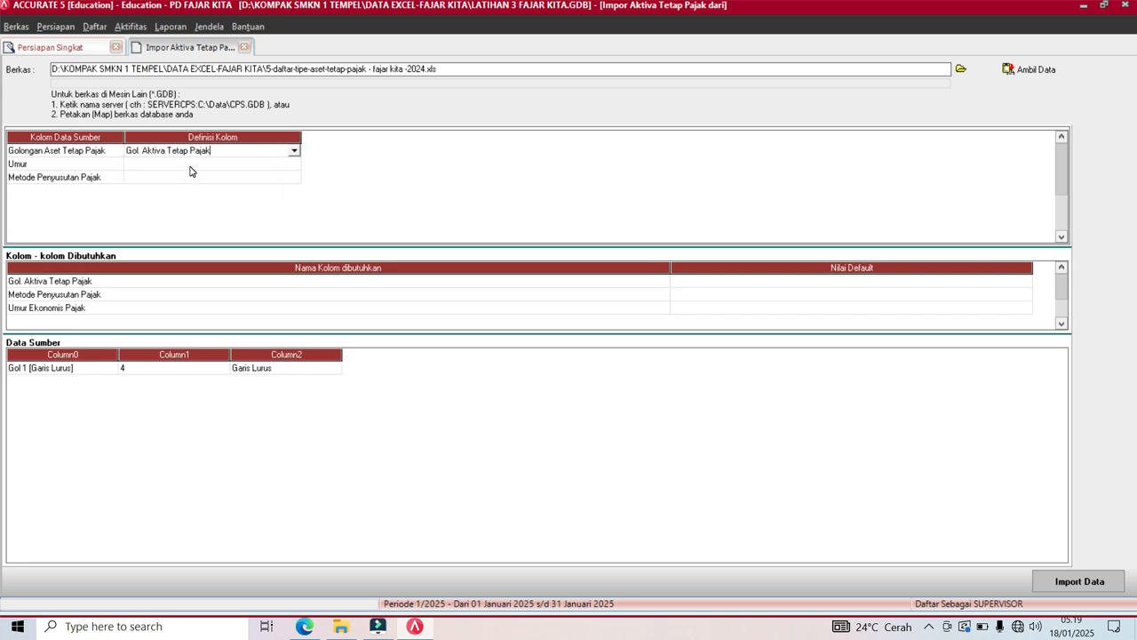
pyautogui.click(191, 167)
pyautogui.click(293, 166)
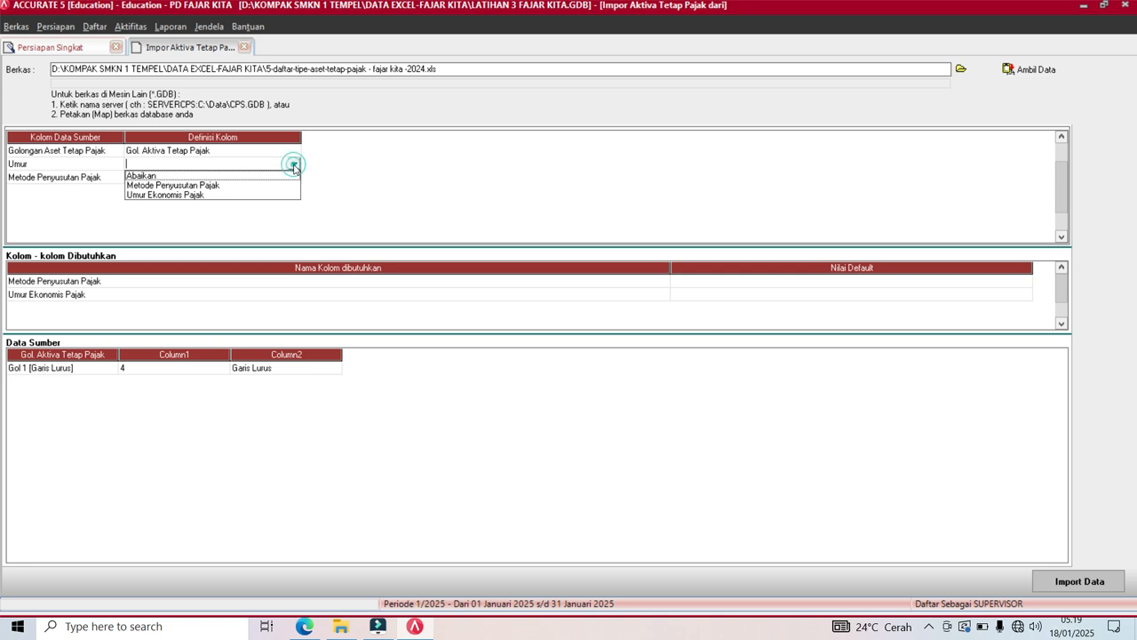
pyautogui.click(200, 196)
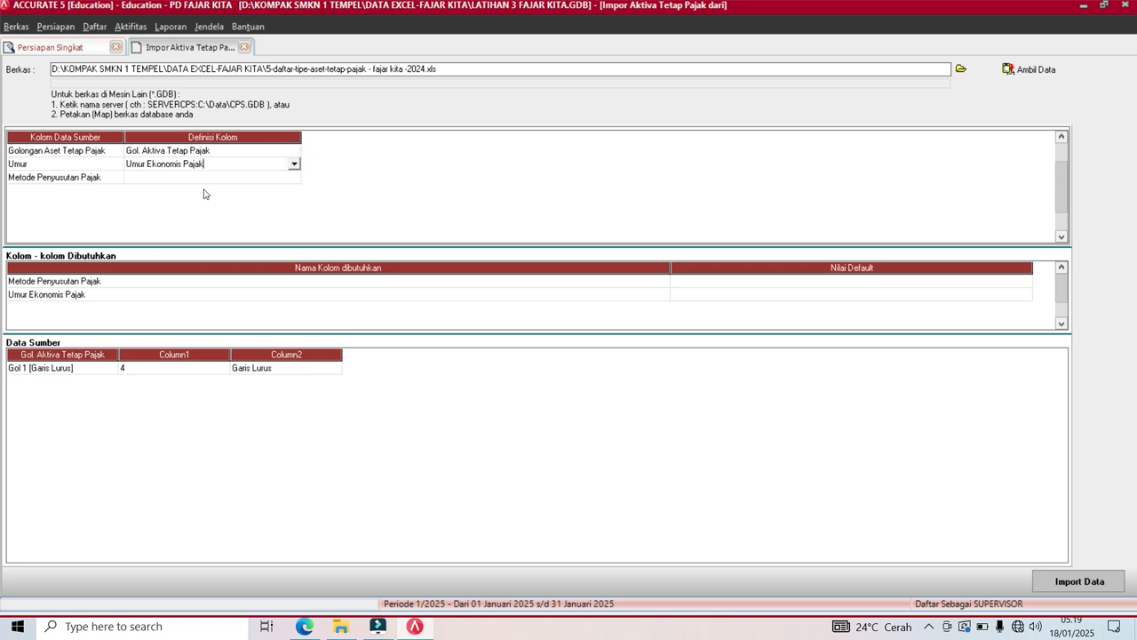
pyautogui.click(214, 177)
pyautogui.click(293, 177)
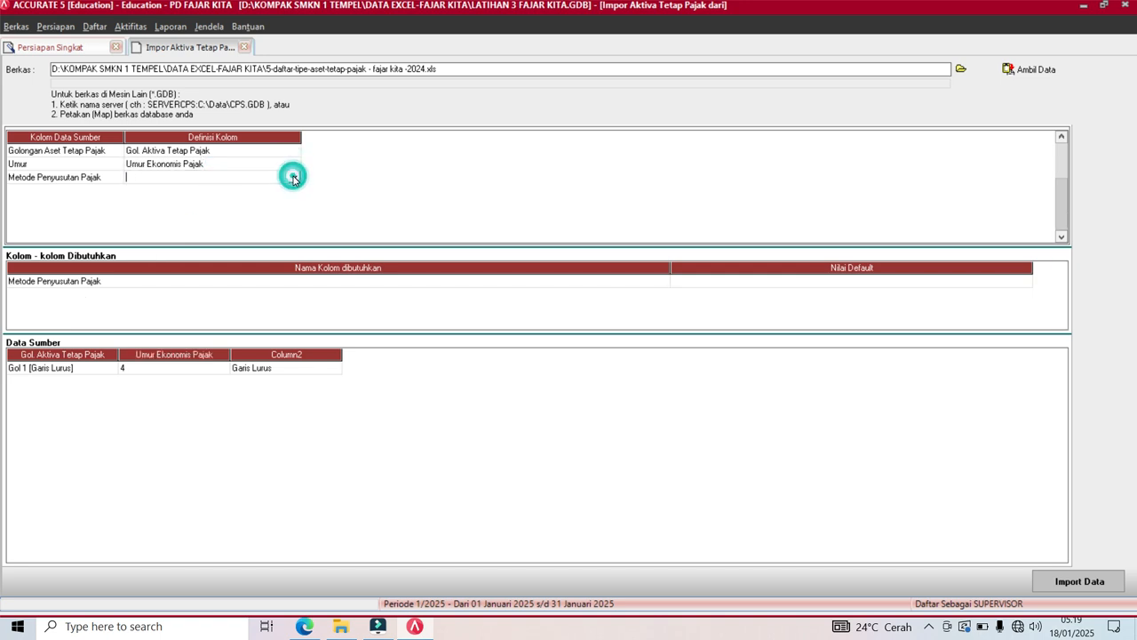
pyautogui.click(234, 200)
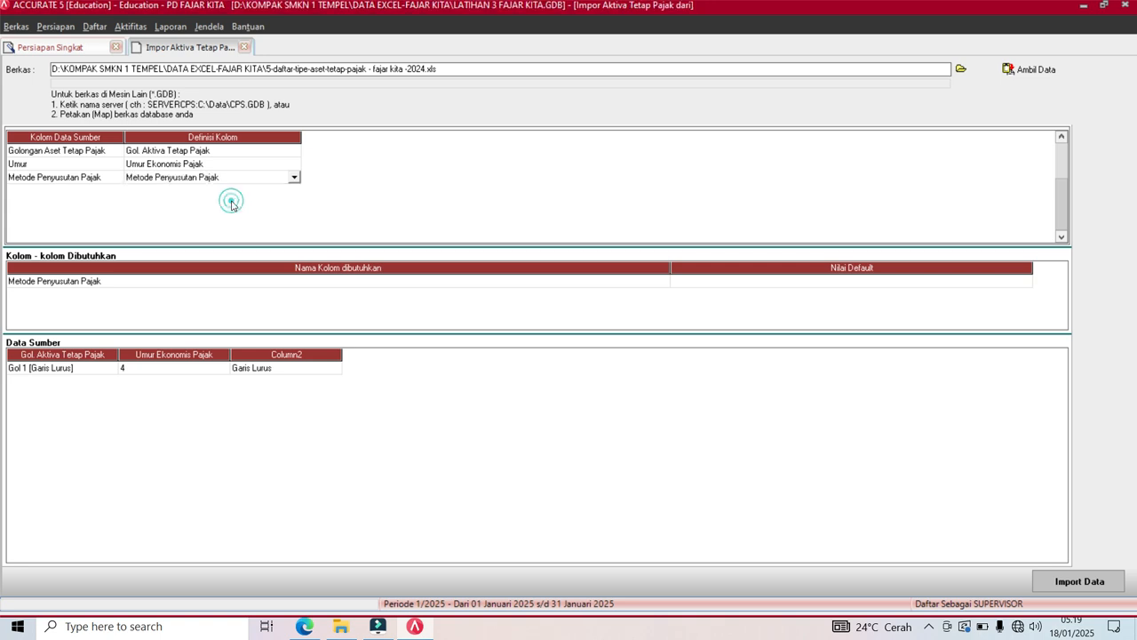
# Define the source value Garis Lurus as Metode Garis Lurus and confirm.
pyautogui.click(281, 41)
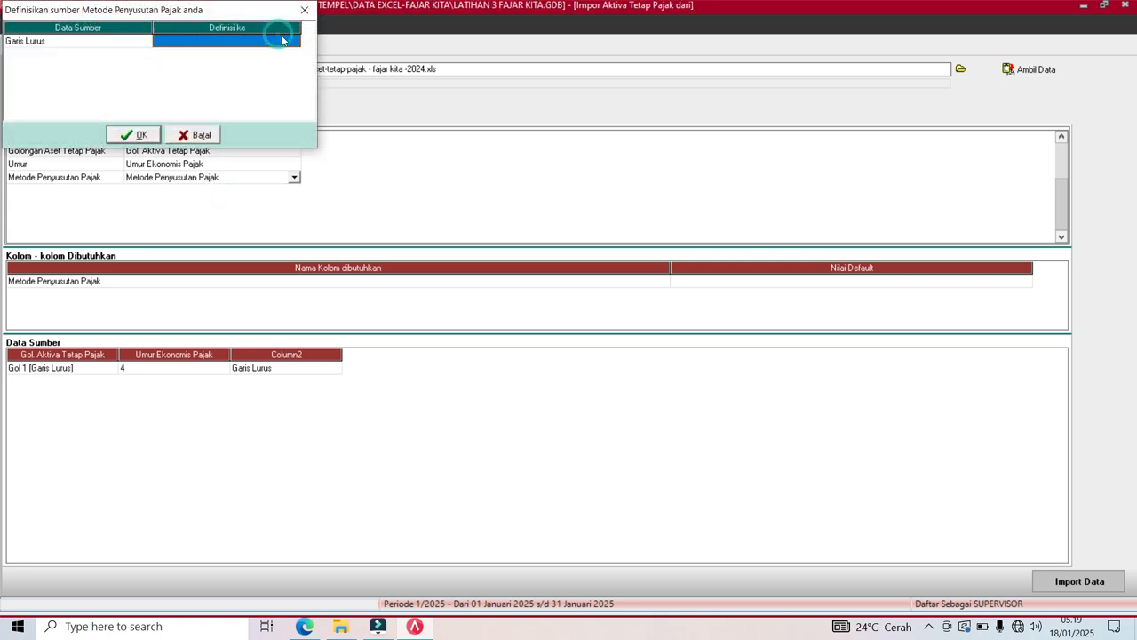
pyautogui.click(291, 42)
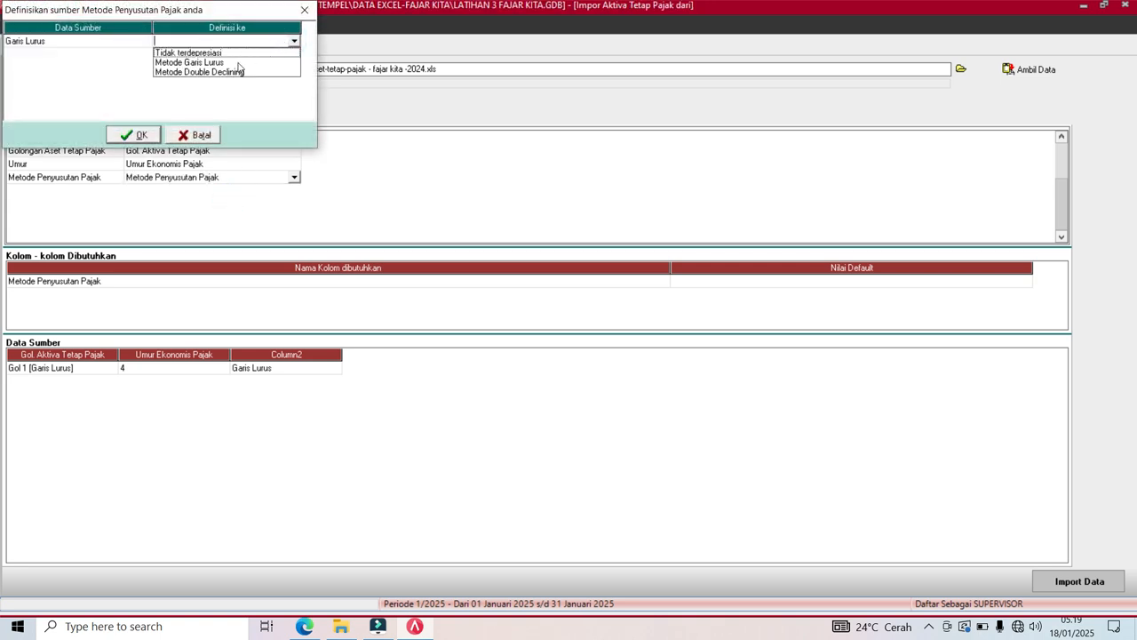
pyautogui.click(221, 64)
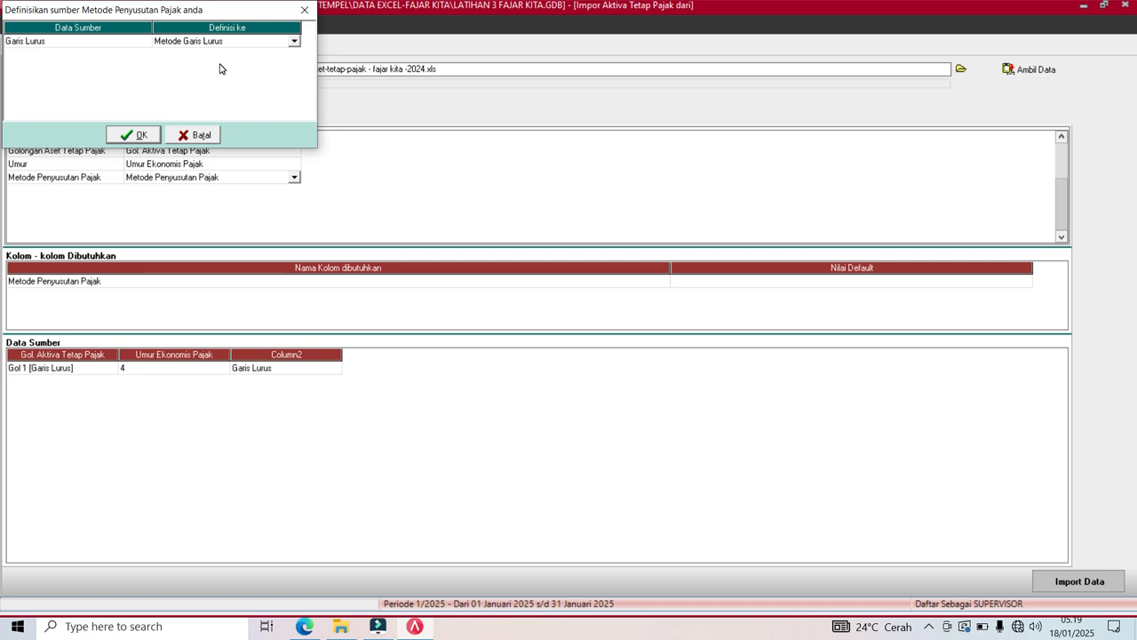
pyautogui.press('Tab')
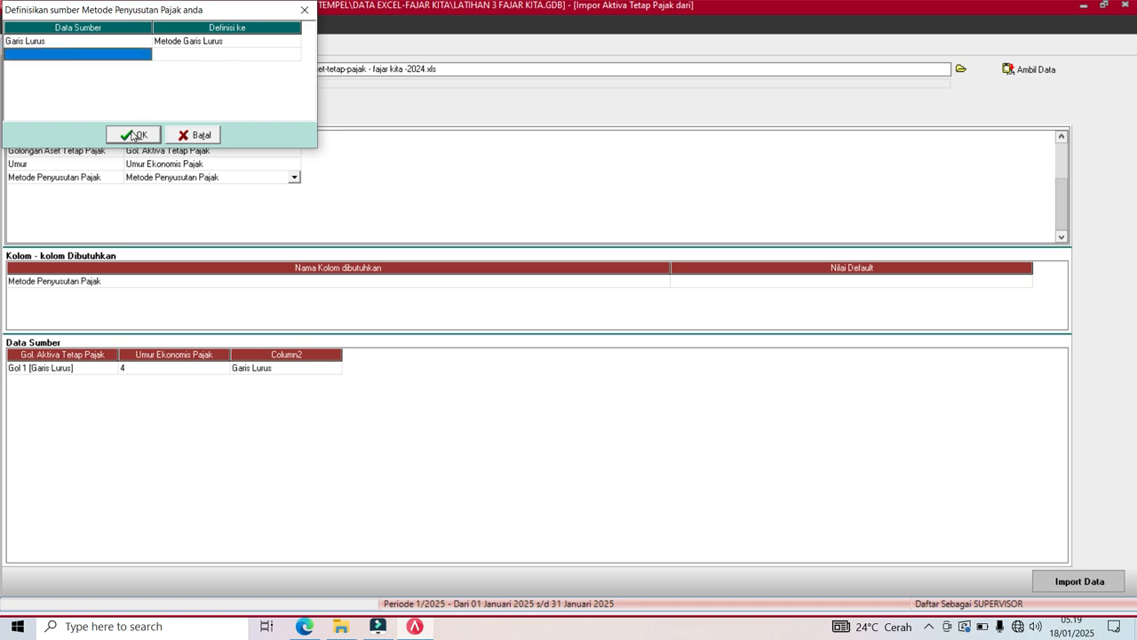
pyautogui.click(134, 136)
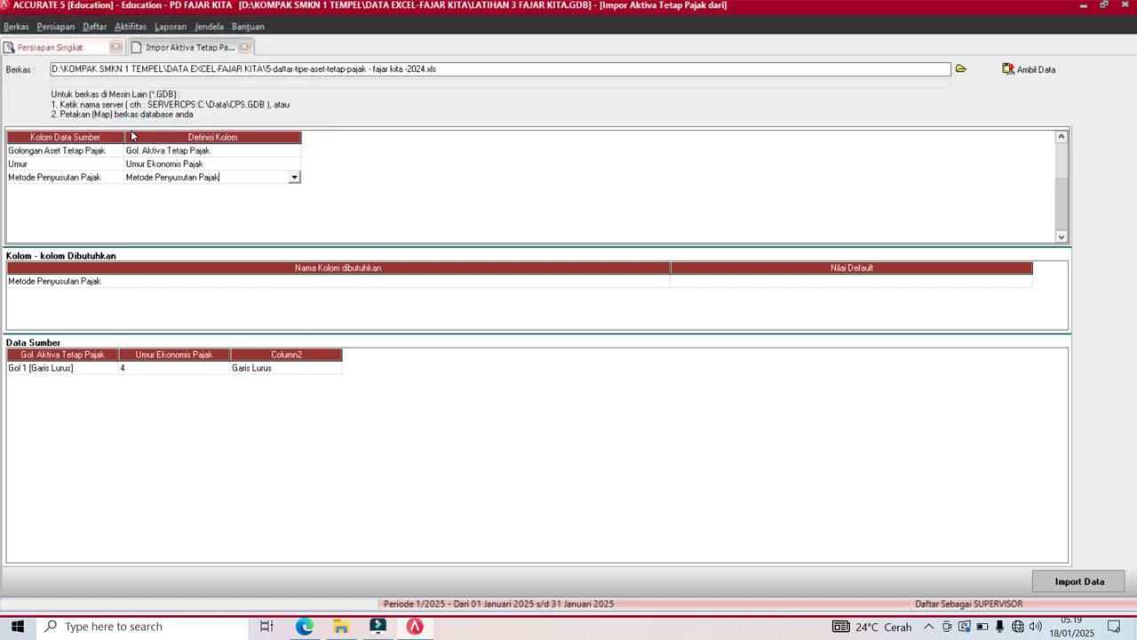
pyautogui.press('Return')
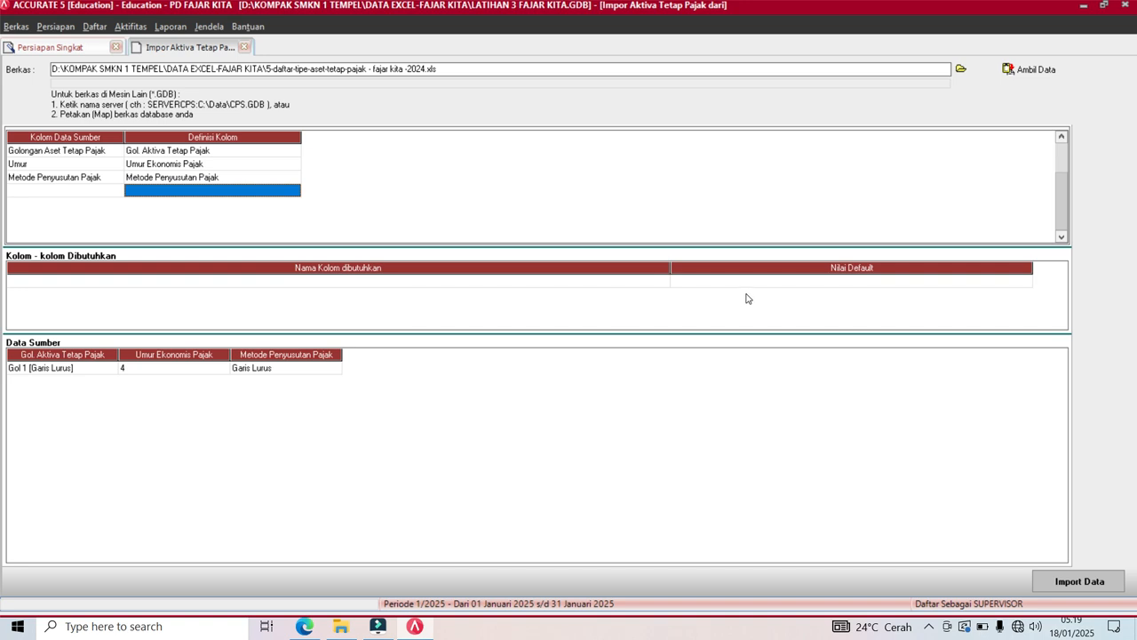
# Import Gol 1 (Garis Lurus) and advance to step 17, Tipe Aset Tetap.
pyautogui.click(1080, 582)
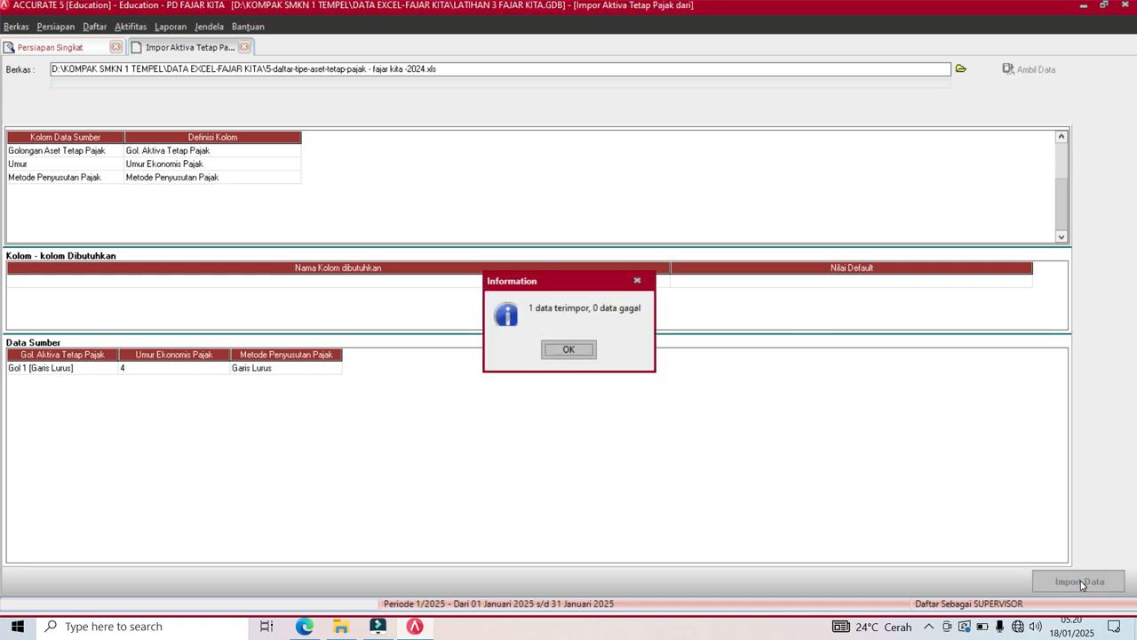
pyautogui.click(569, 350)
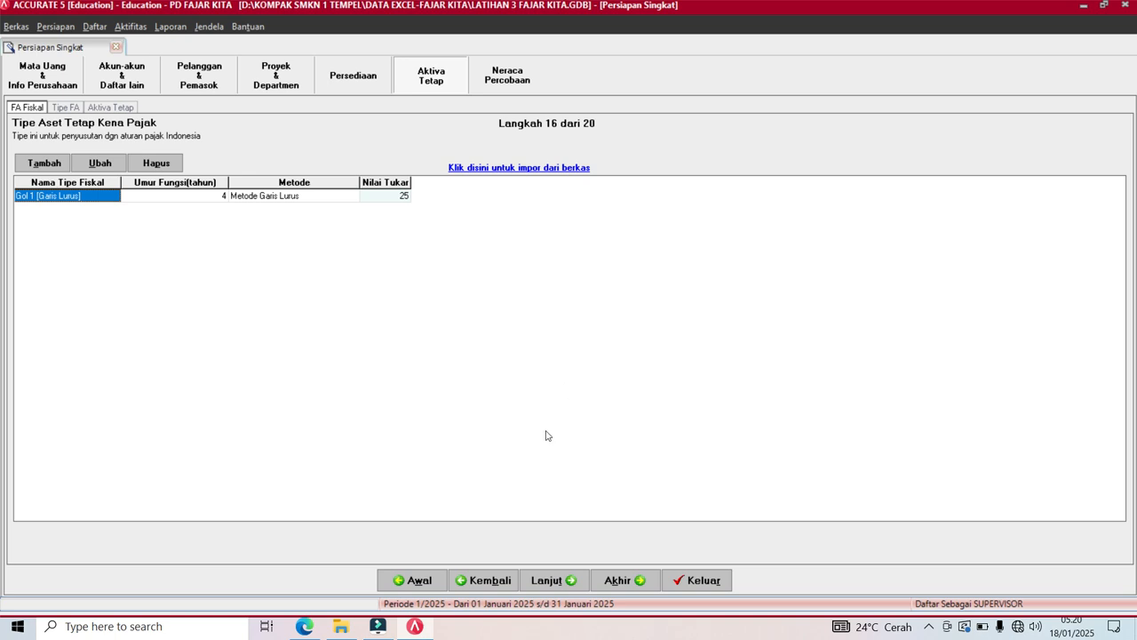
pyautogui.click(541, 587)
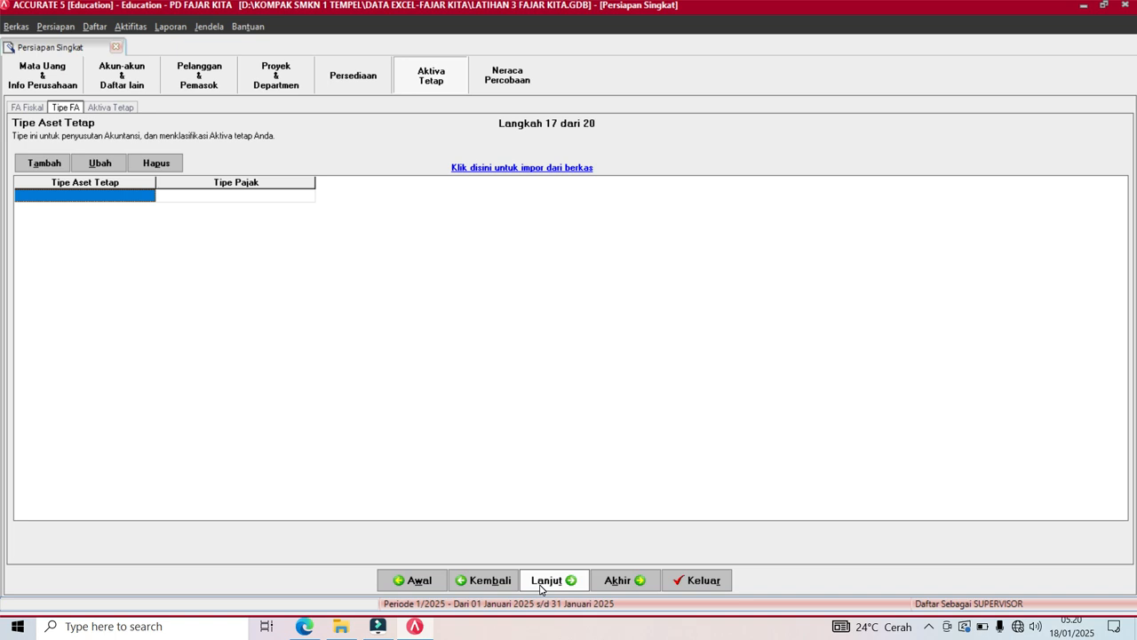
# Import 6-daftar-tipe-aset-tetap - fajar kita -2024.xls, previewing Equipment under Gol 1 (Garis Lurus).
pyautogui.click(538, 169)
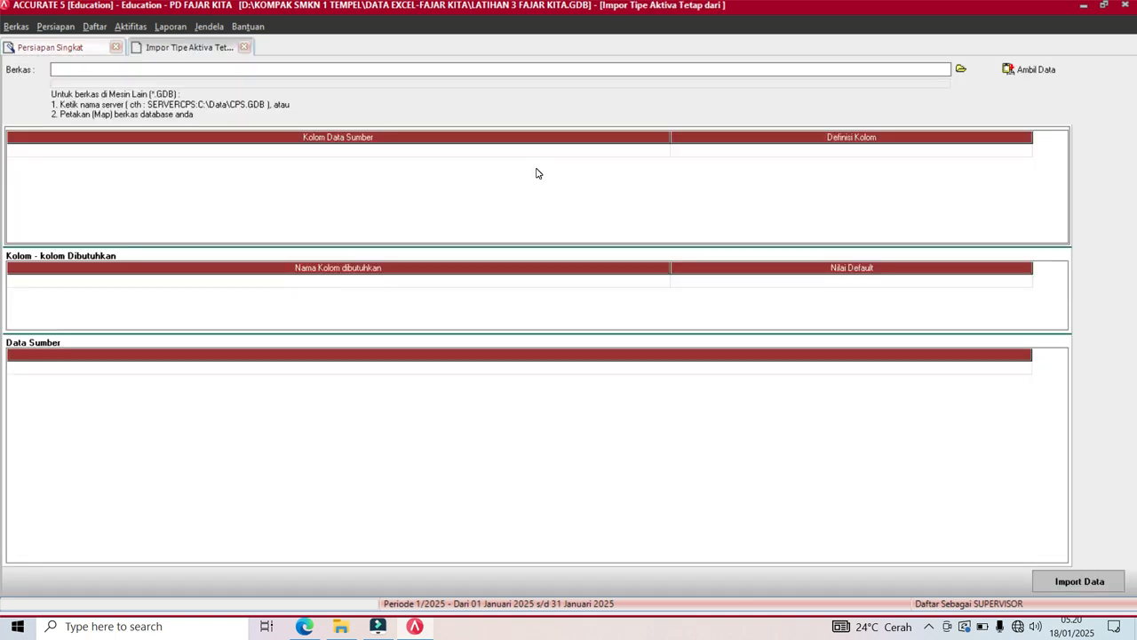
pyautogui.click(961, 70)
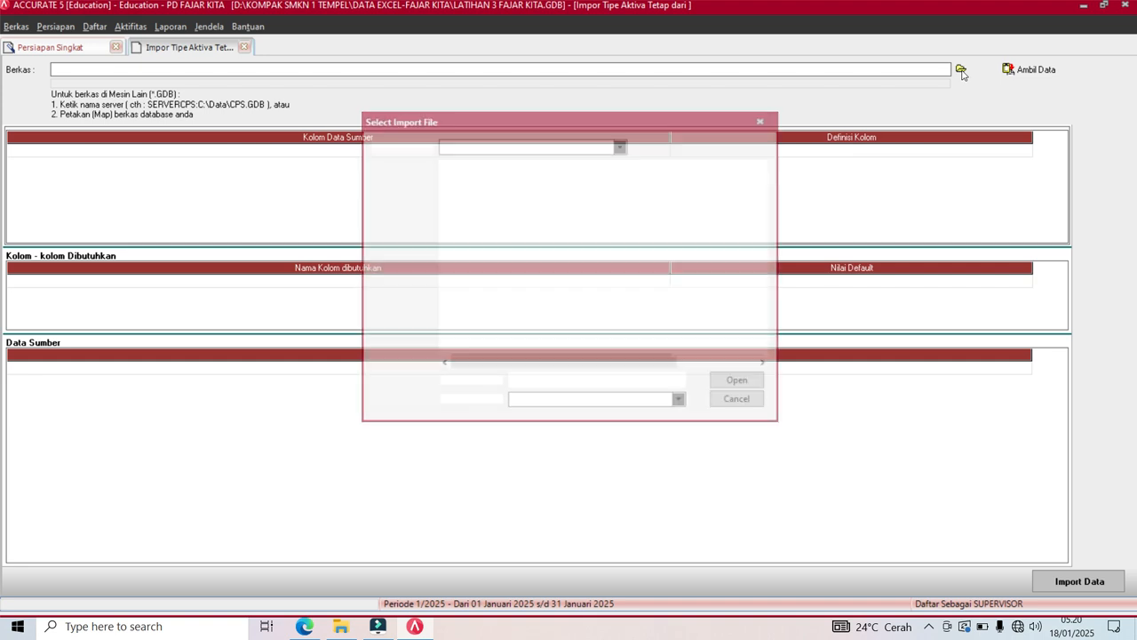
pyautogui.click(680, 403)
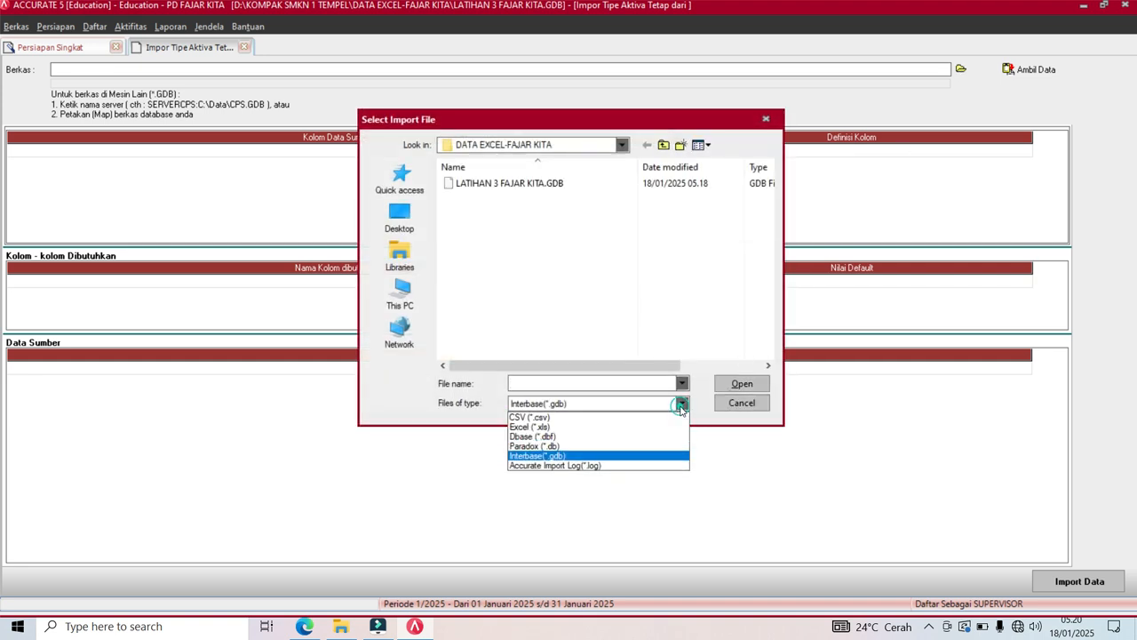
pyautogui.click(604, 433)
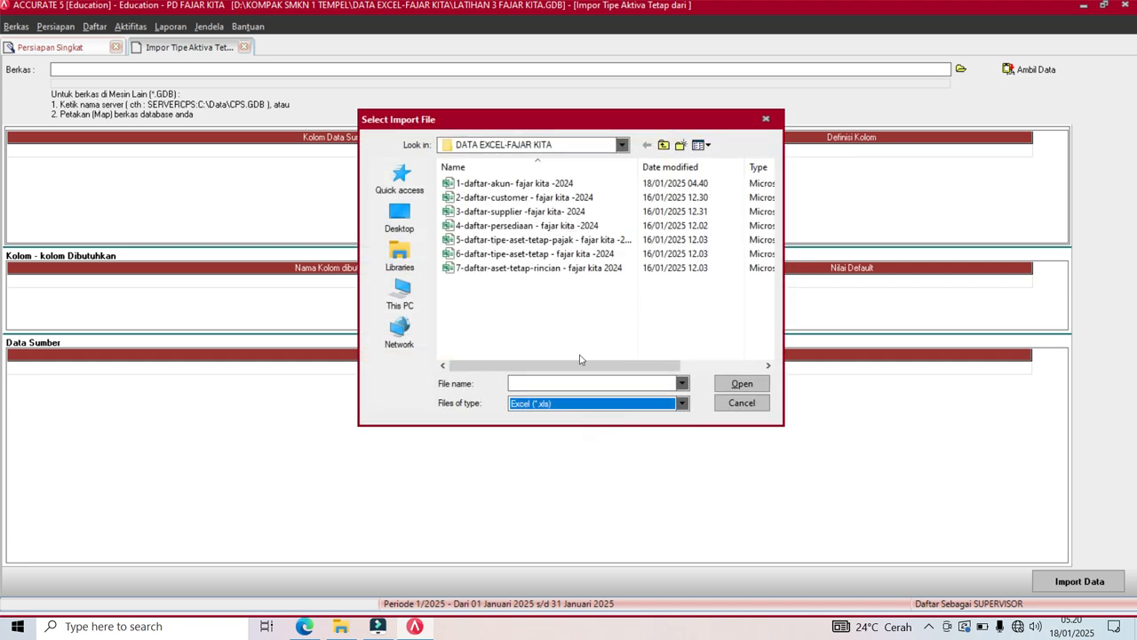
pyautogui.click(487, 254)
pyautogui.click(744, 389)
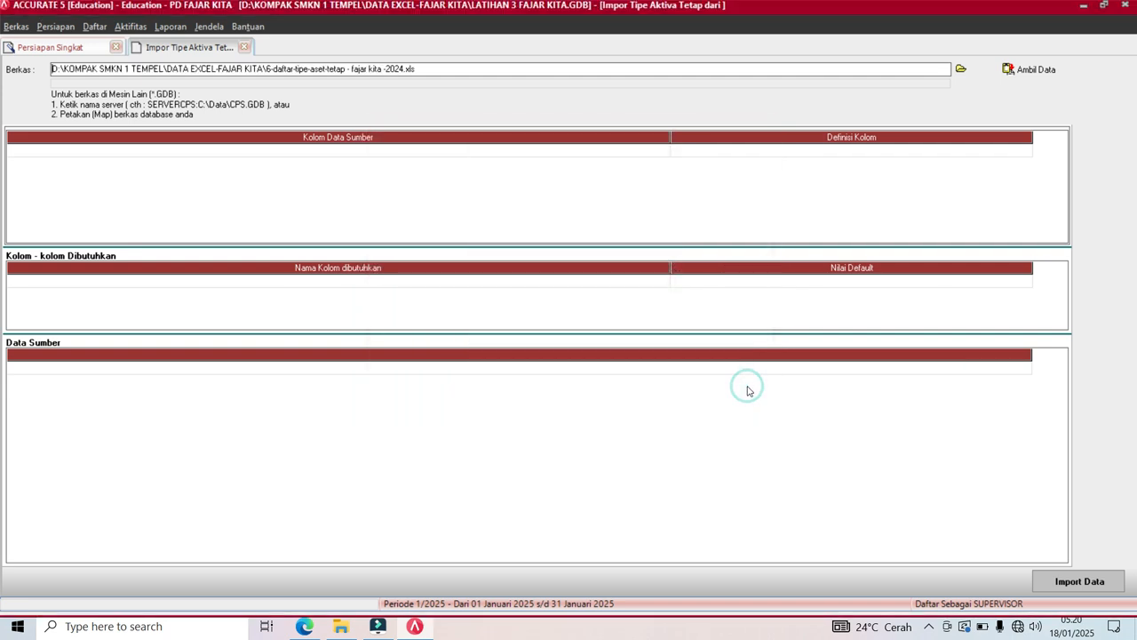
pyautogui.click(1031, 70)
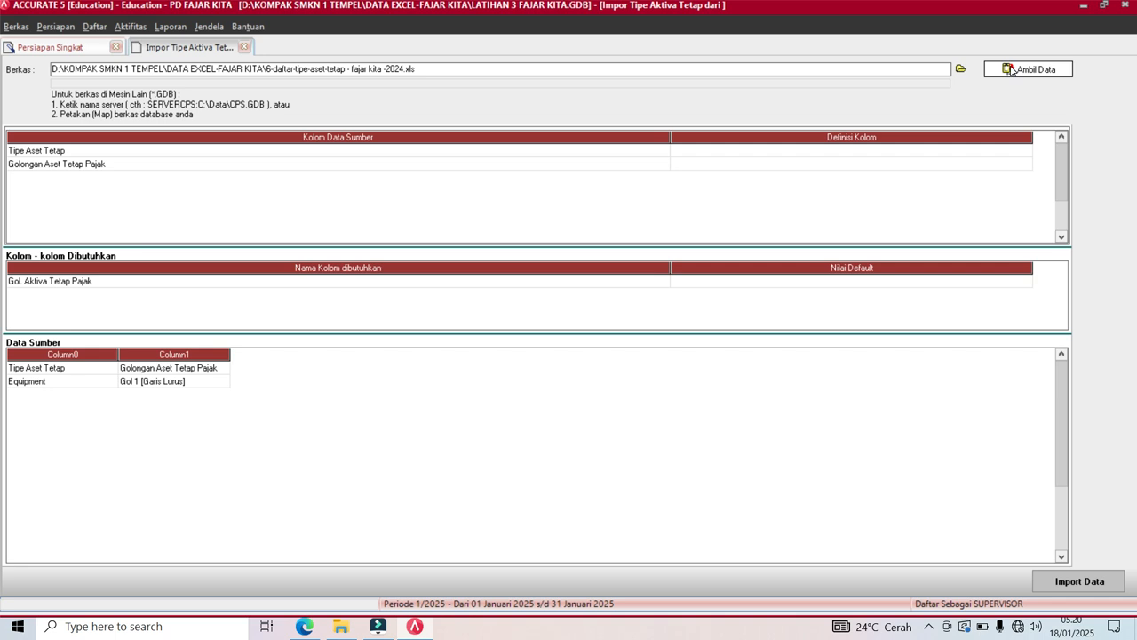
# Delete the header row from the source data and resize the mapping grid columns.
pyautogui.rightClick(148, 369)
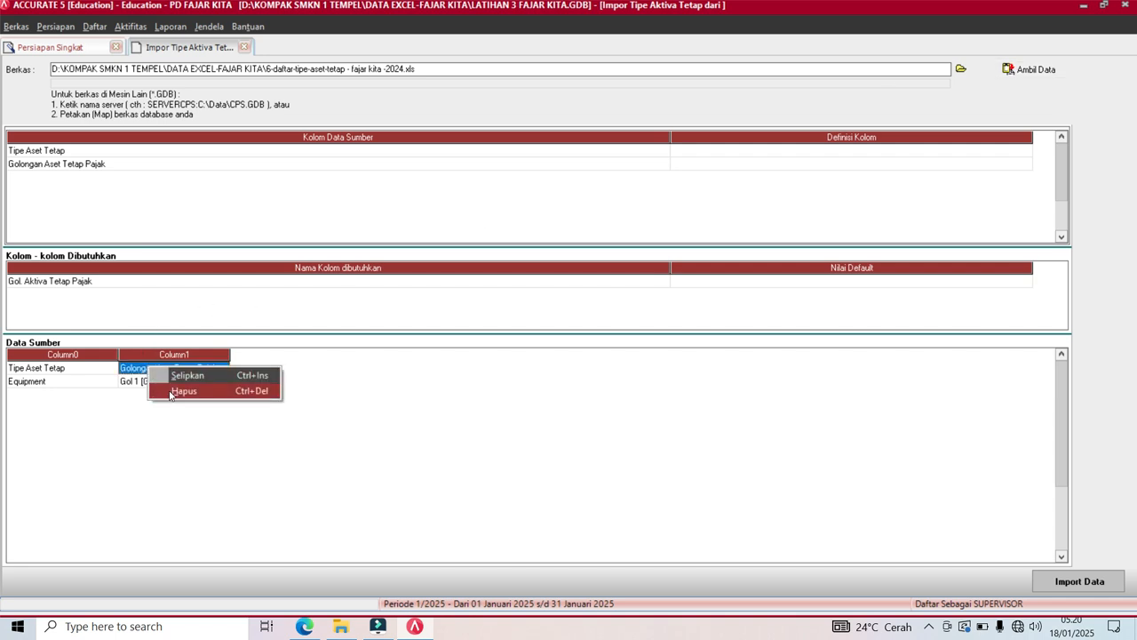
pyautogui.click(184, 391)
pyautogui.click(535, 352)
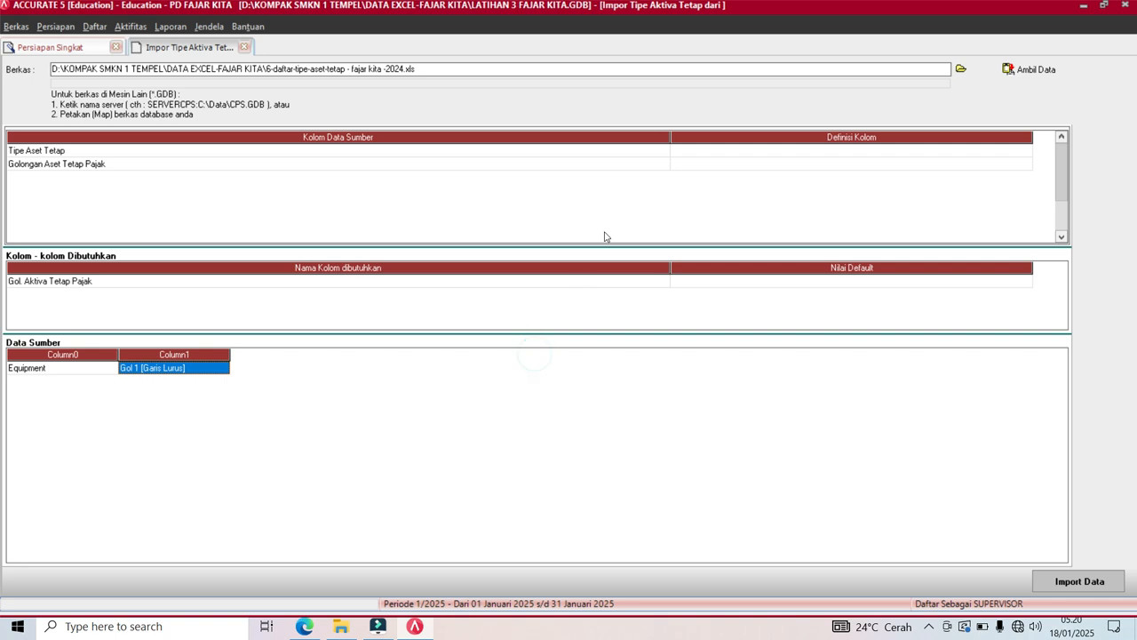
pyautogui.moveTo(671, 134); pyautogui.dragTo(131, 158)
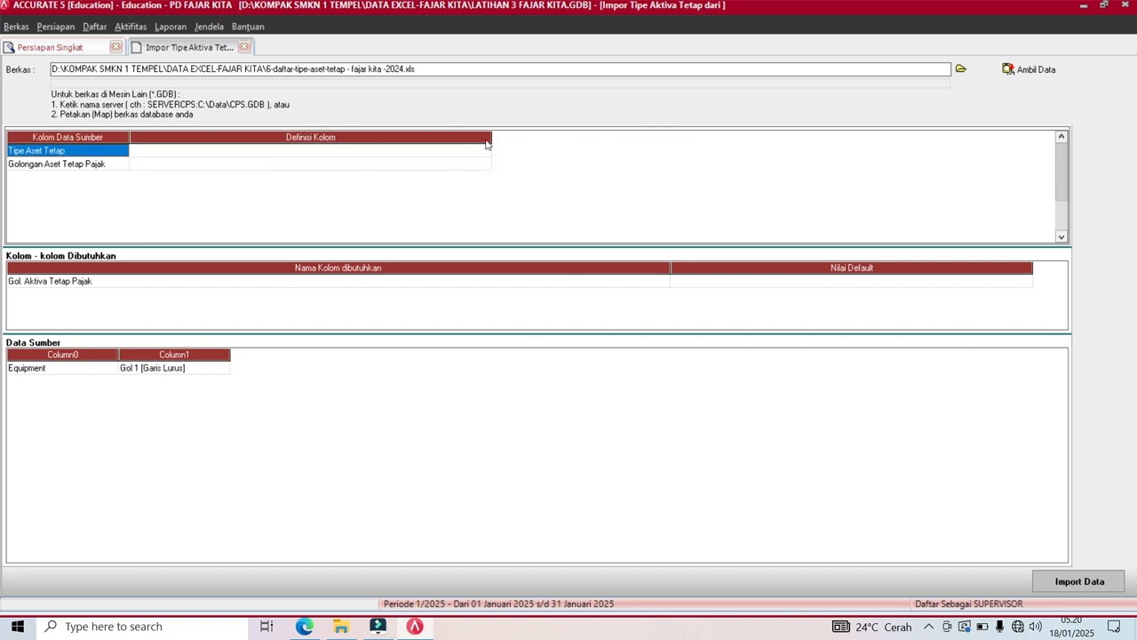
pyautogui.moveTo(492, 140); pyautogui.dragTo(333, 159)
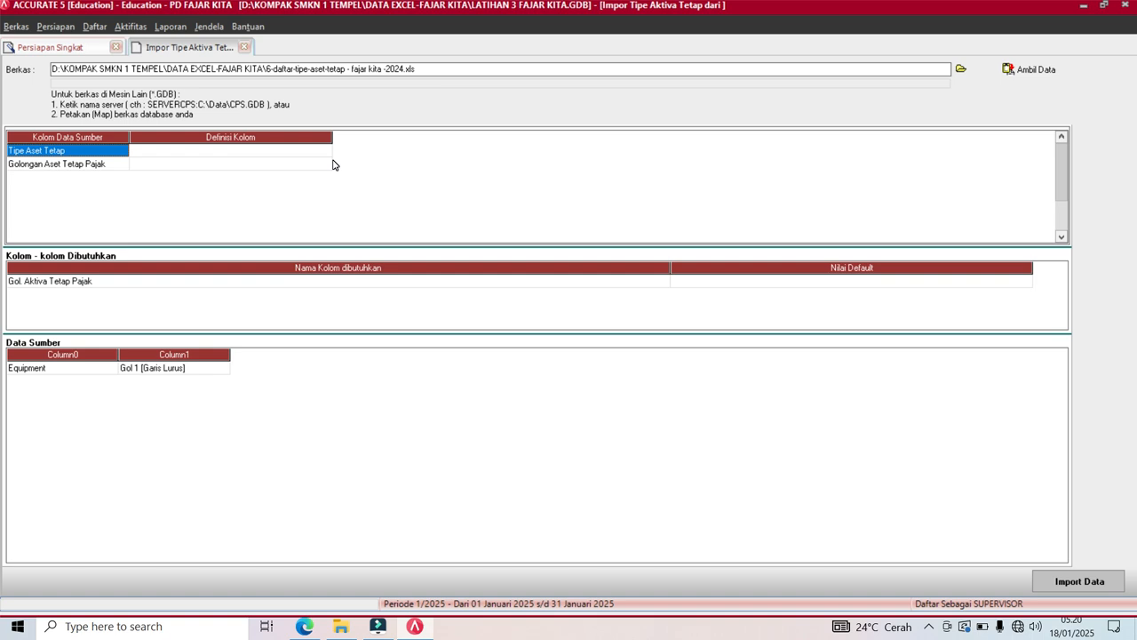
# Map the source columns to Tipe Aktiva Tetap and Gol. Aktiva Tetap Pajak.
pyautogui.click(328, 158)
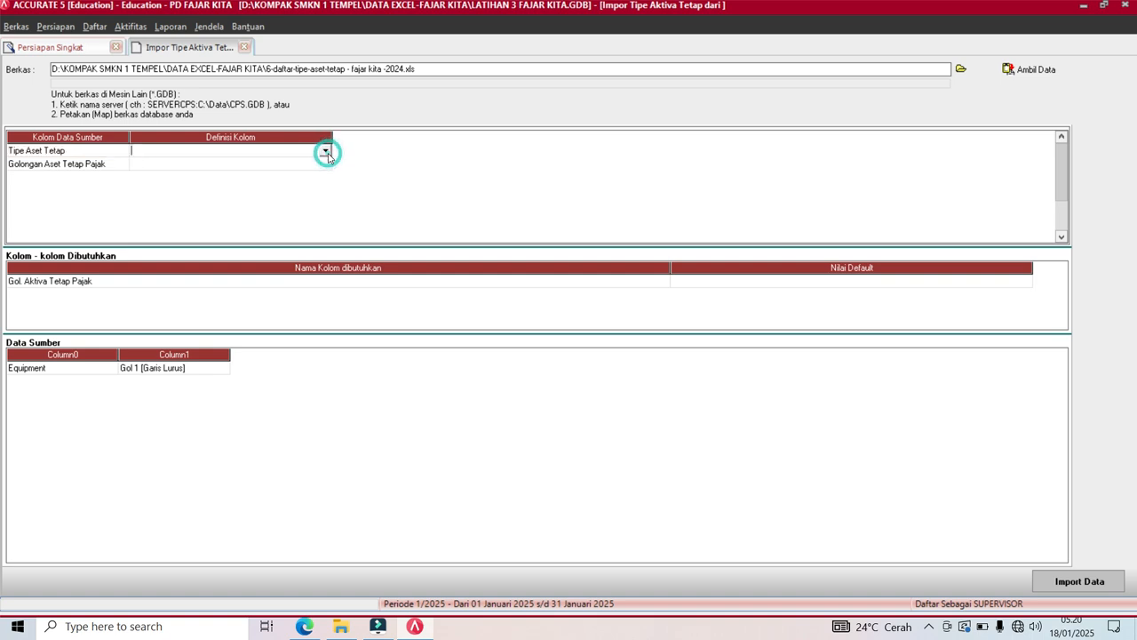
pyautogui.click(327, 155)
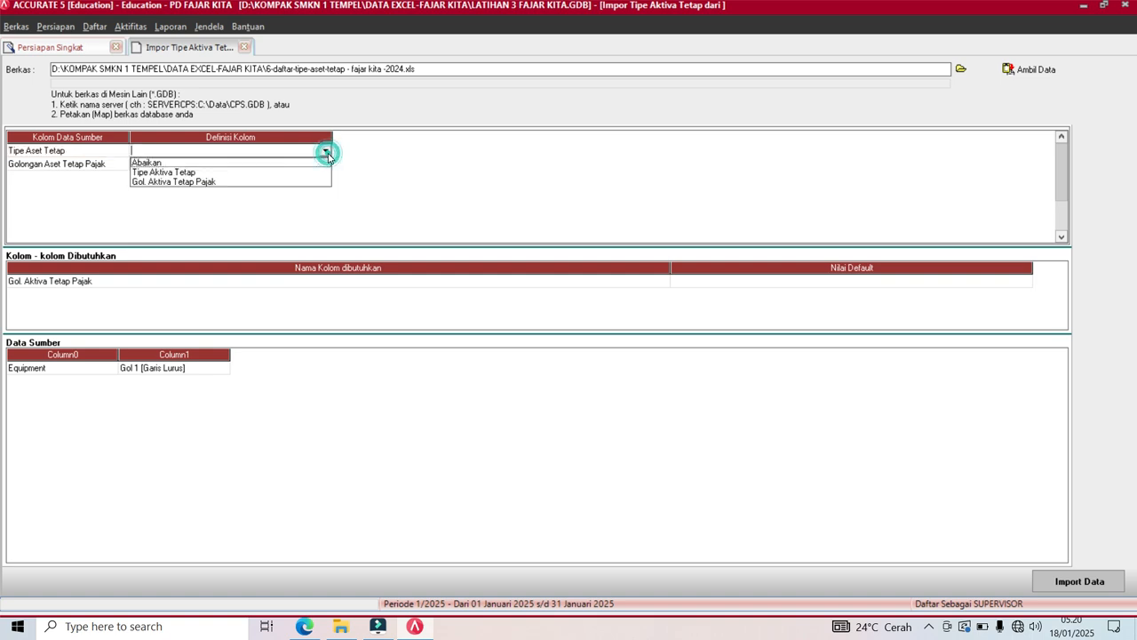
pyautogui.click(194, 172)
pyautogui.click(204, 162)
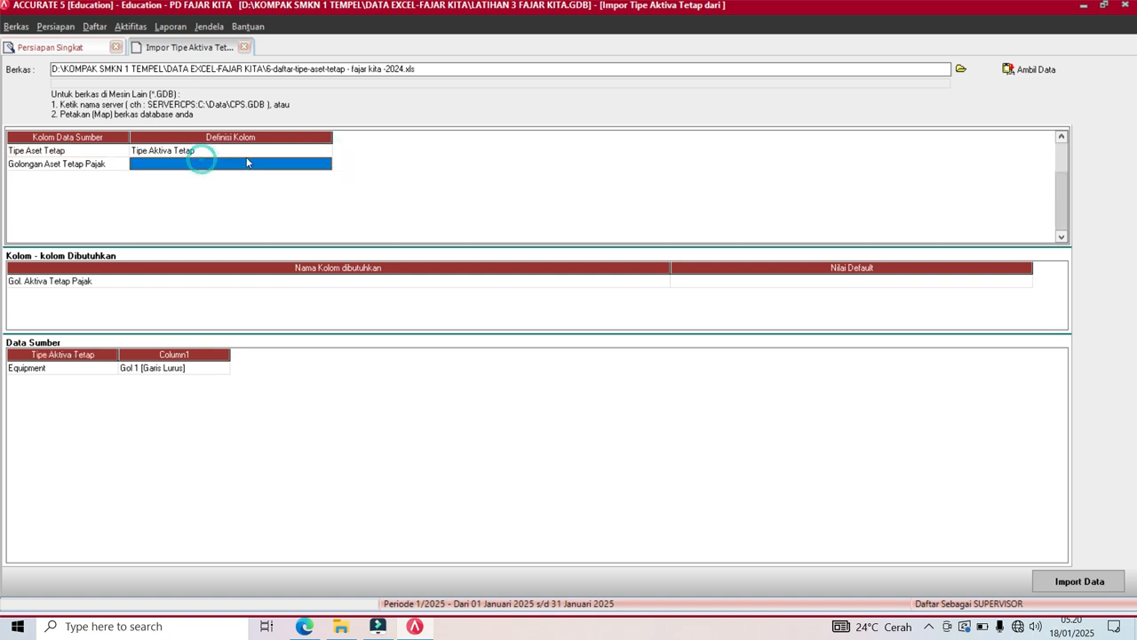
pyautogui.click(328, 166)
pyautogui.click(327, 165)
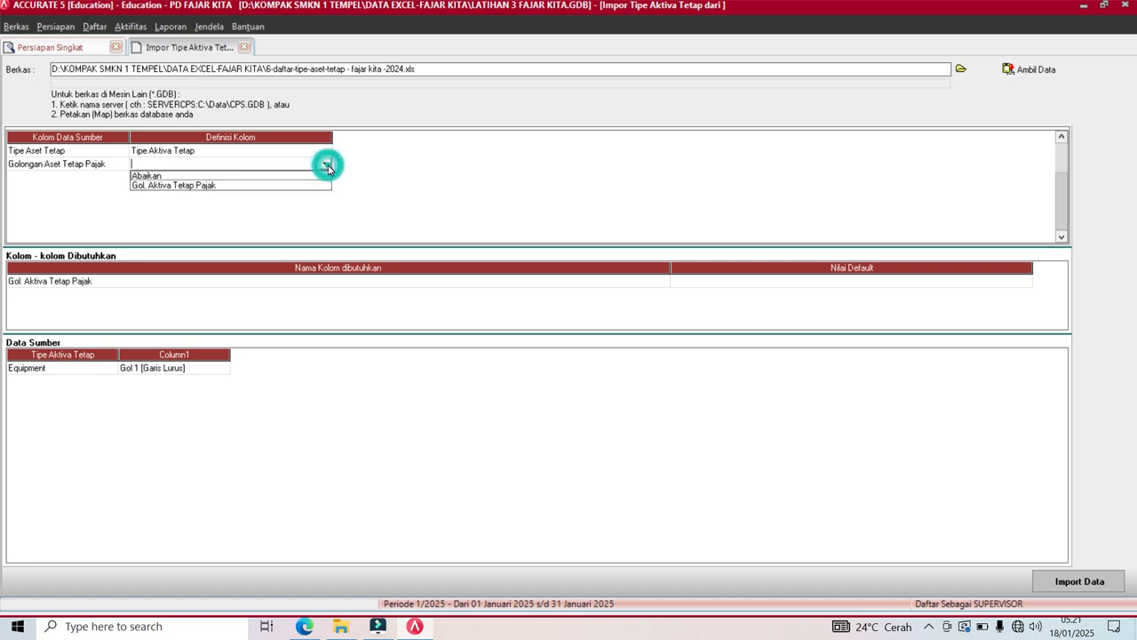
pyautogui.click(218, 186)
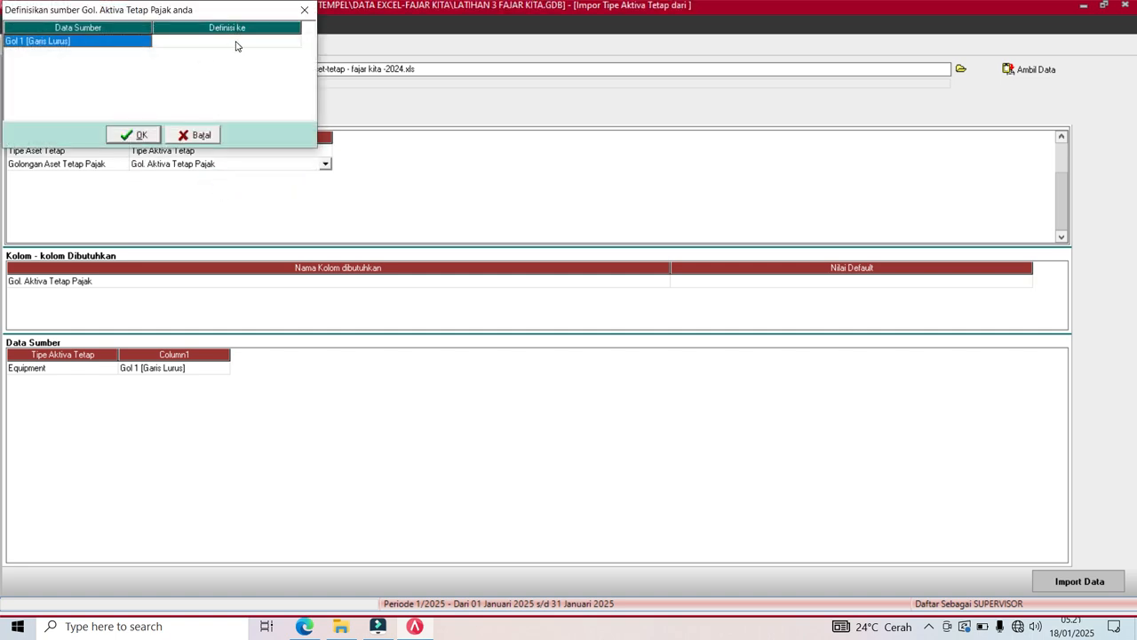
# Define source value Gol 1 [Garis Lurus] as the existing Gol 1 tax group.
pyautogui.click(236, 44)
pyautogui.click(297, 44)
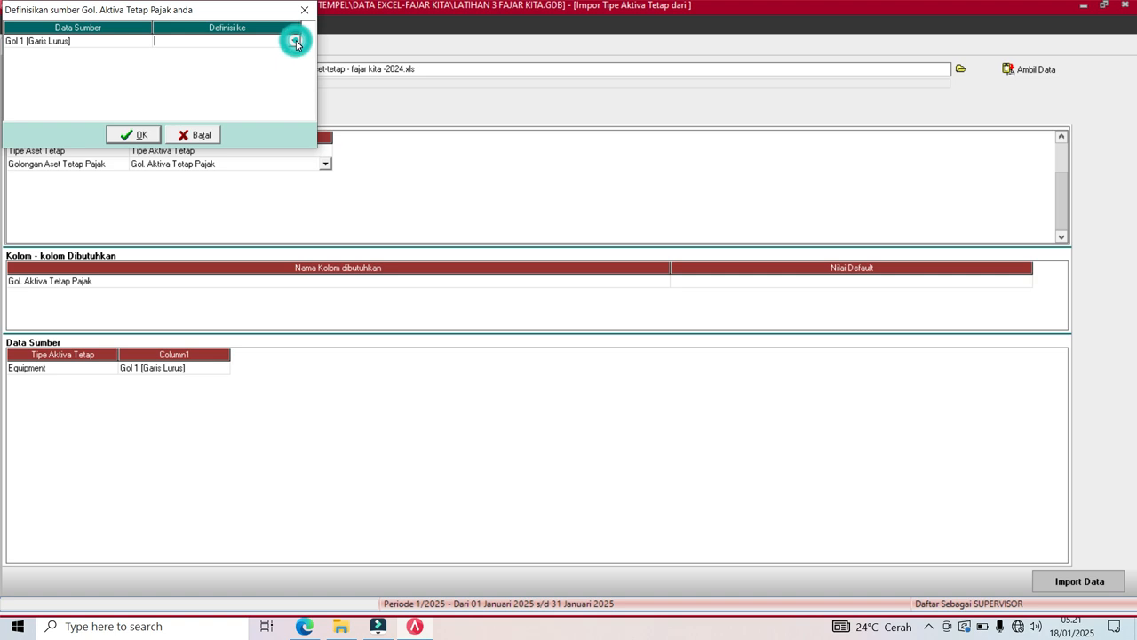
pyautogui.click(294, 41)
pyautogui.click(265, 56)
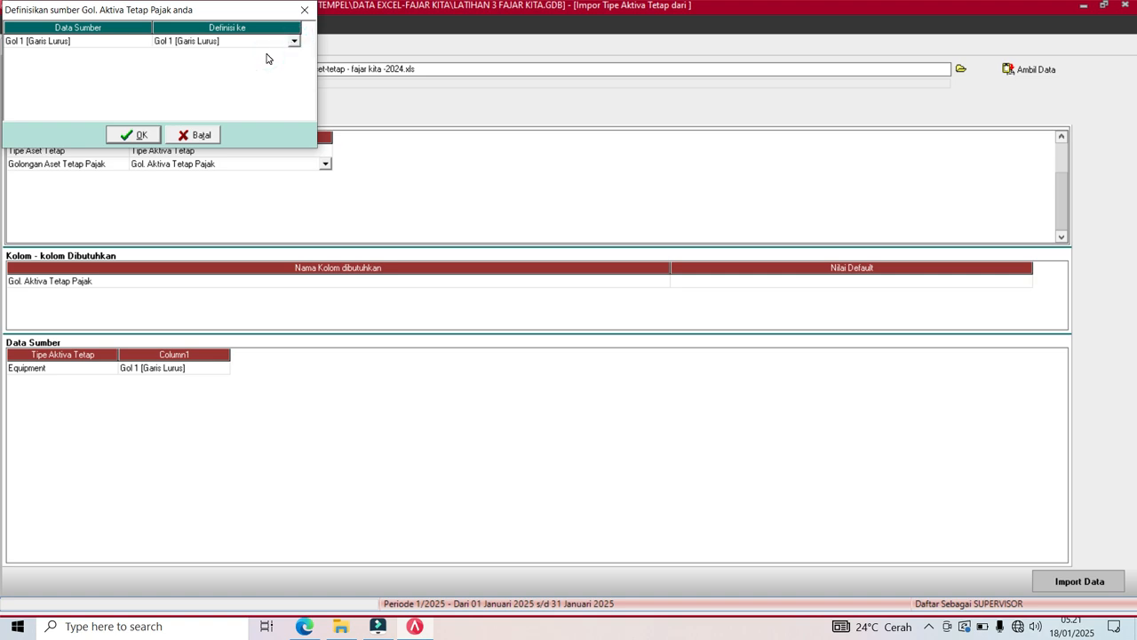
pyautogui.press('Tab')
pyautogui.click(139, 135)
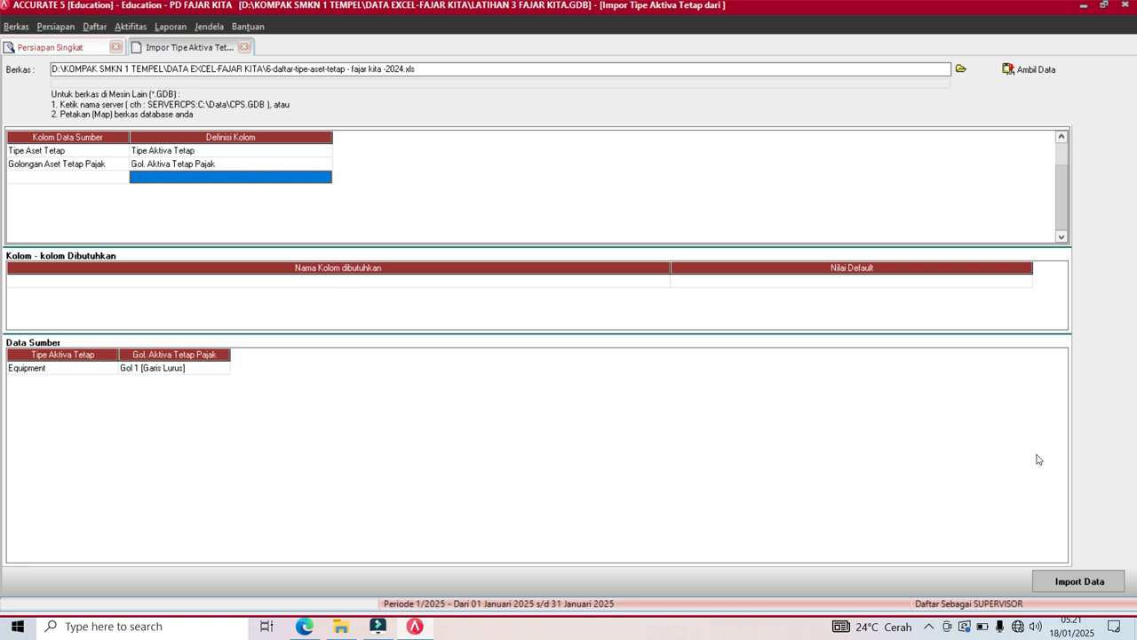
# Import the Equipment asset type under Gol 1 and advance to step 18, Daftar Aktiva tetap.
pyautogui.click(1082, 582)
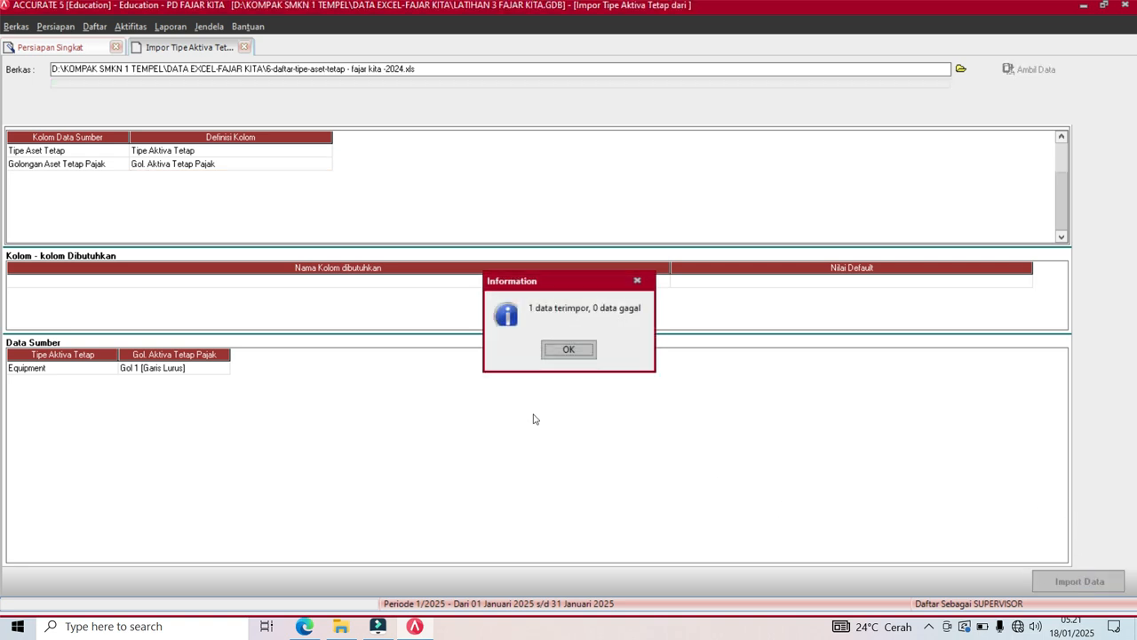
pyautogui.click(581, 349)
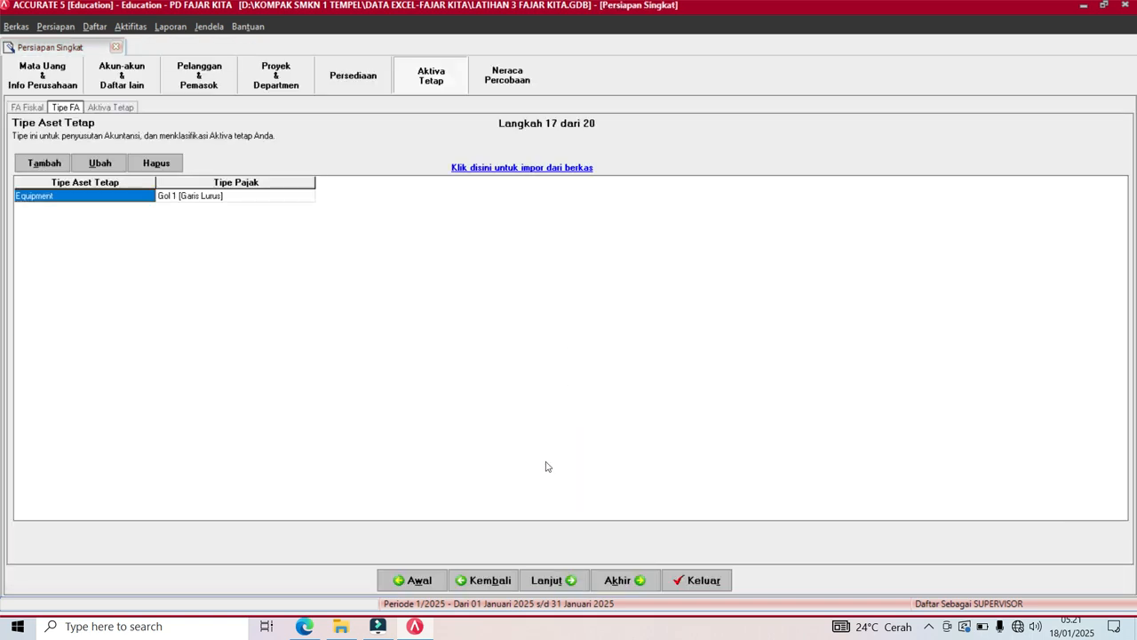
pyautogui.click(548, 582)
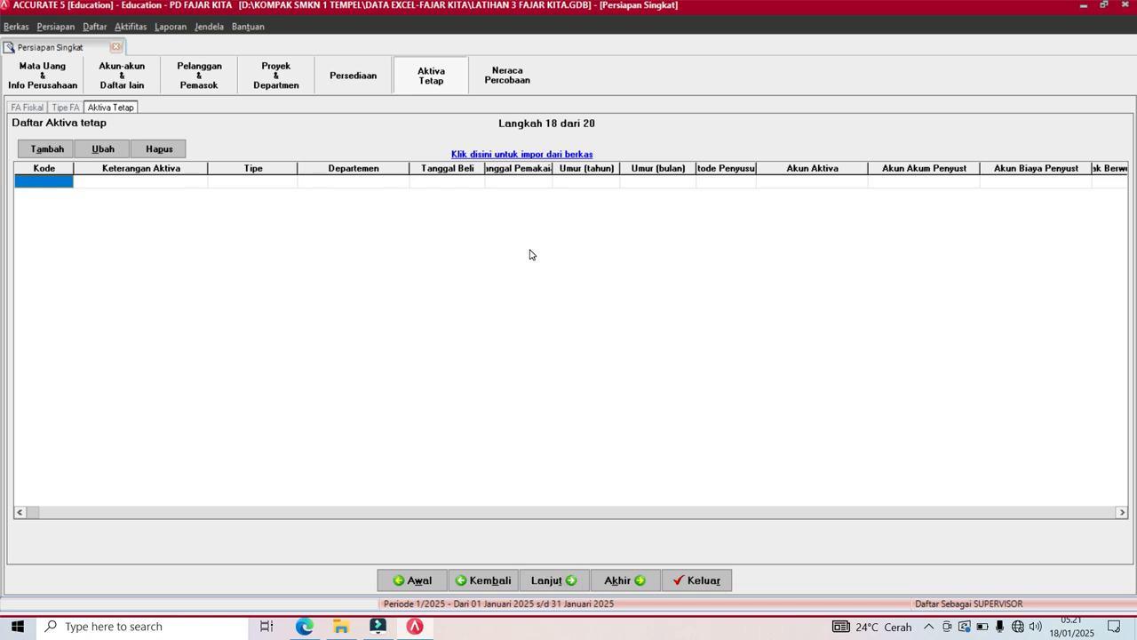
# Start importing the fixed asset list from a file.
pyautogui.click(535, 157)
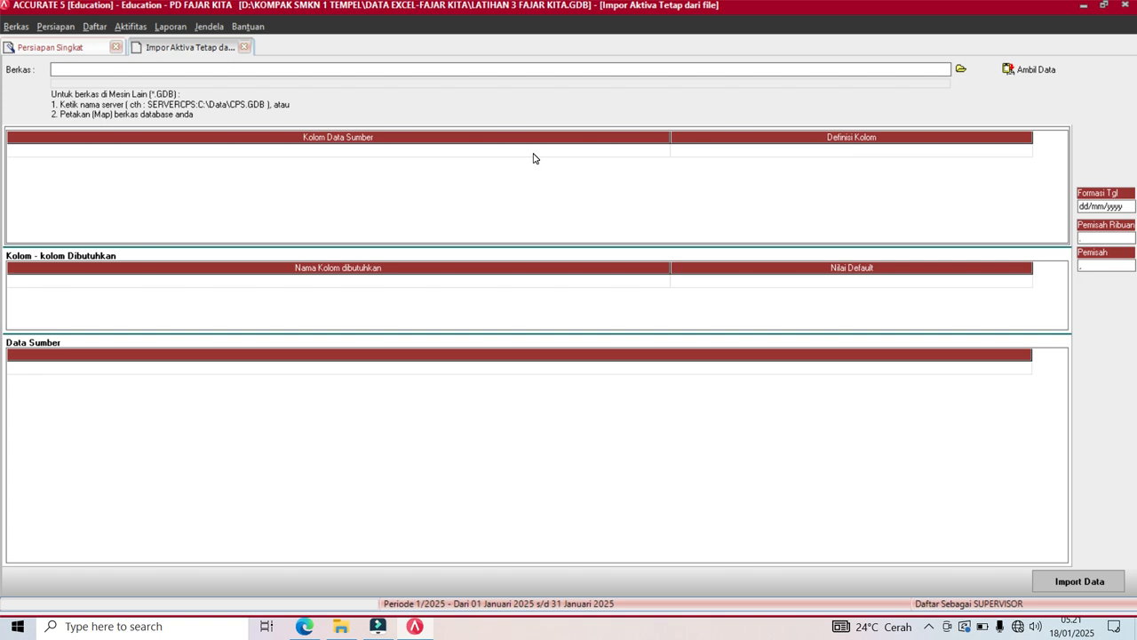
# Load '7-daftar-aset-tetap-rincian - fajar kita 2024.xls' into the fixed asset importer.
pyautogui.click(961, 68)
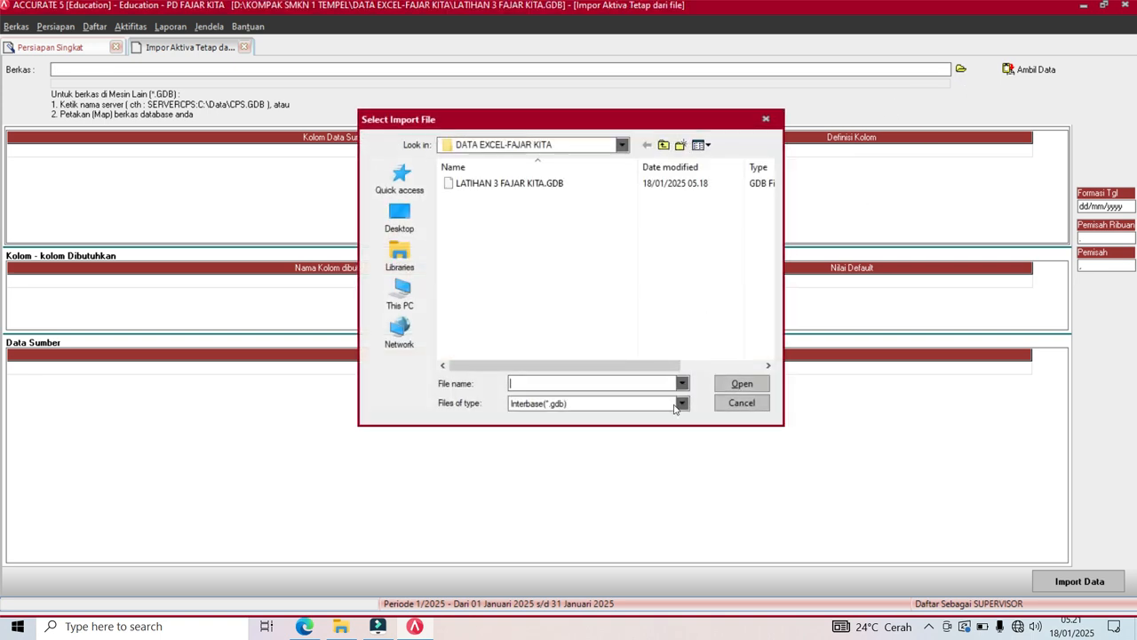
pyautogui.click(683, 406)
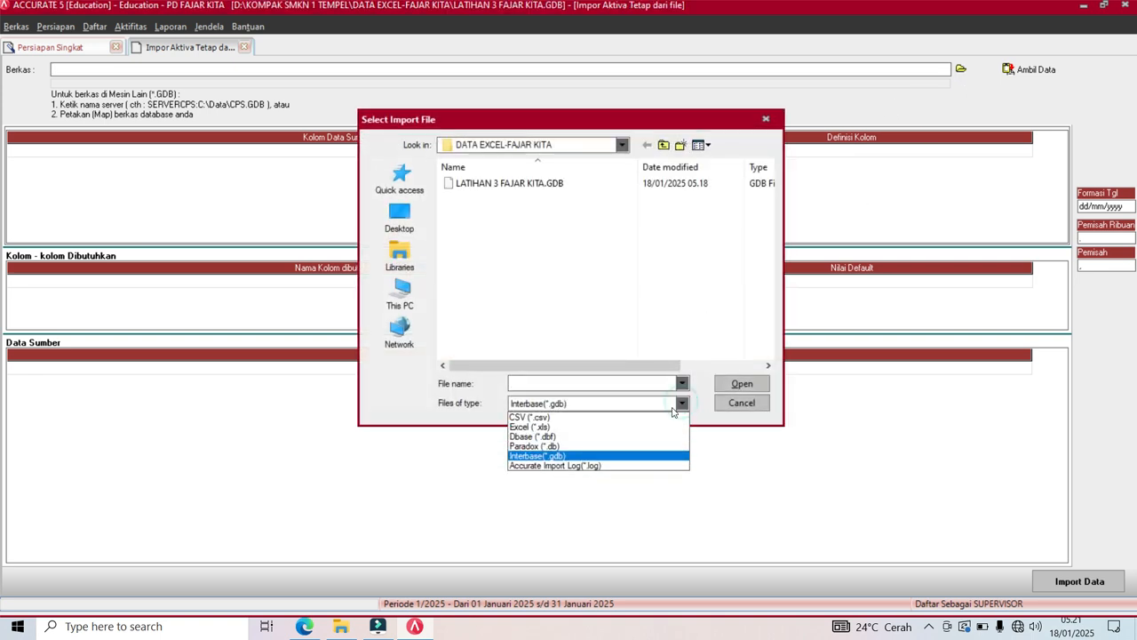
pyautogui.click(599, 433)
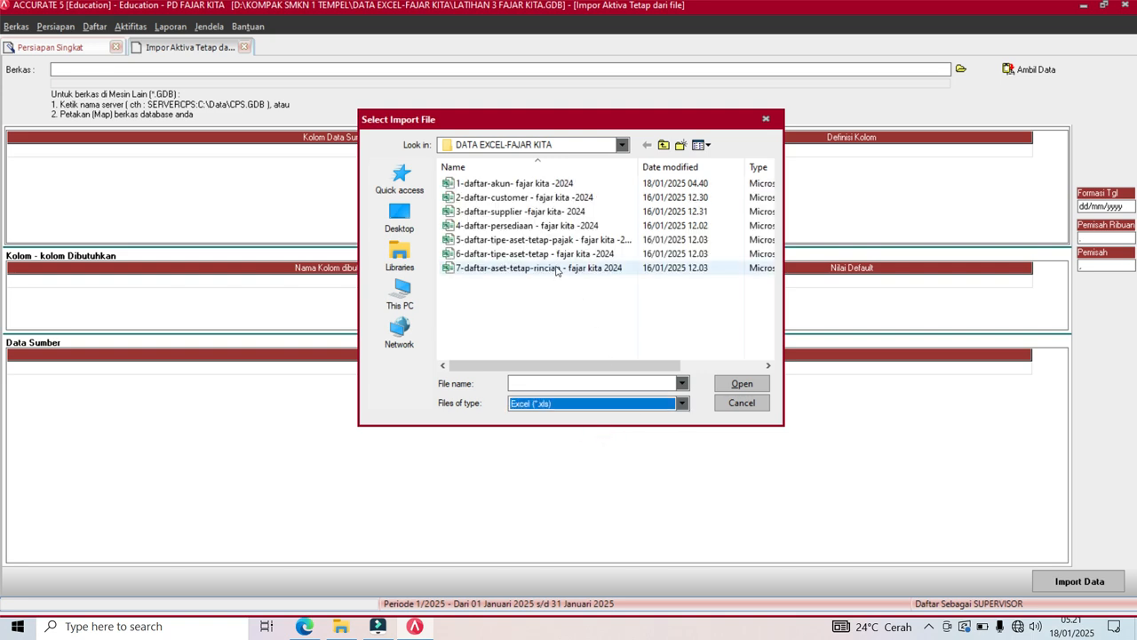
pyautogui.click(556, 269)
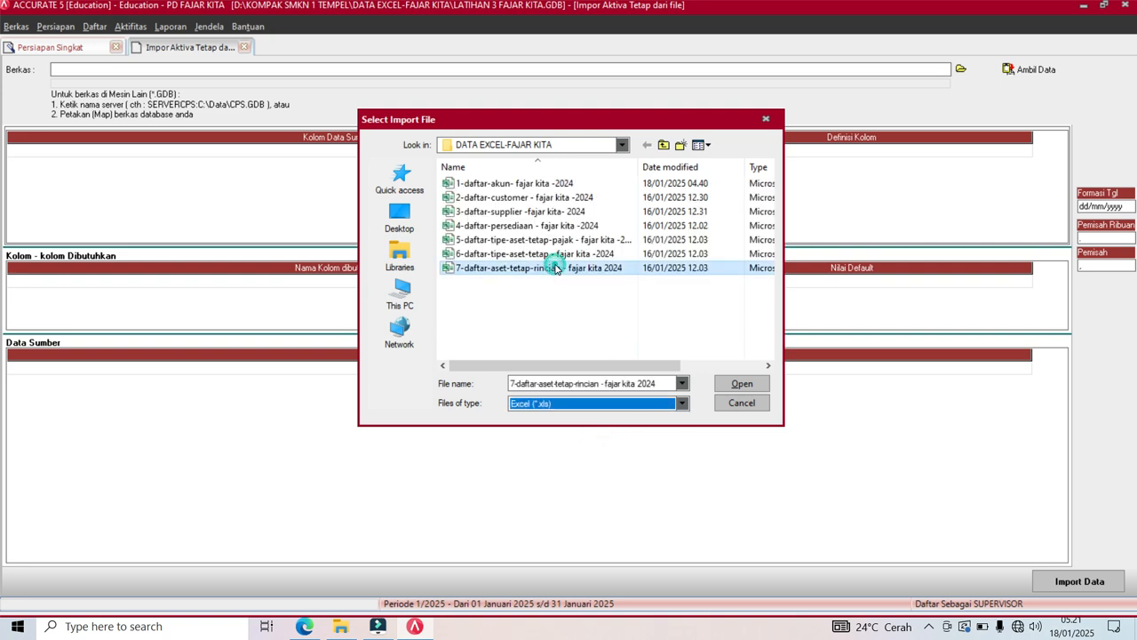
pyautogui.click(738, 384)
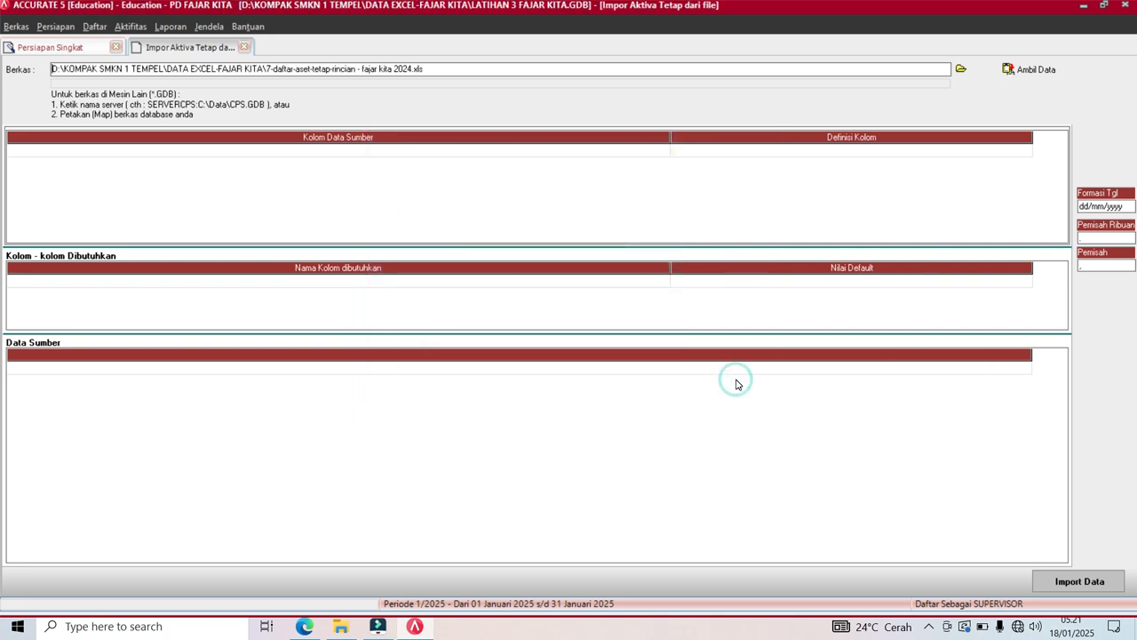
pyautogui.click(1019, 68)
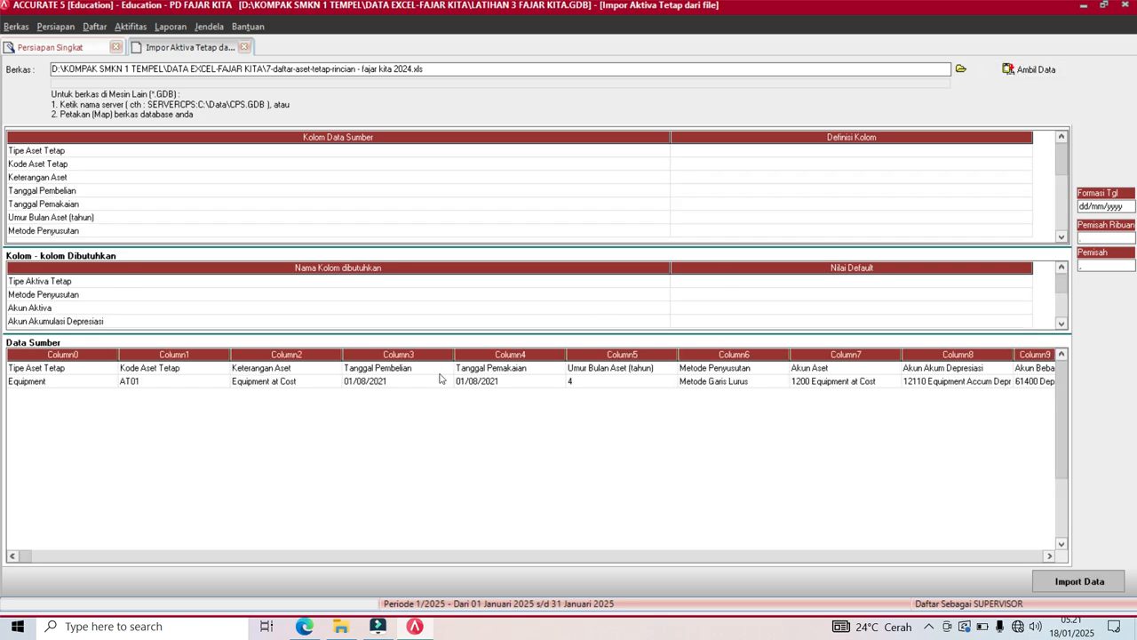
# Delete the header row from the source data and resize the mapping grid columns.
pyautogui.click(413, 372)
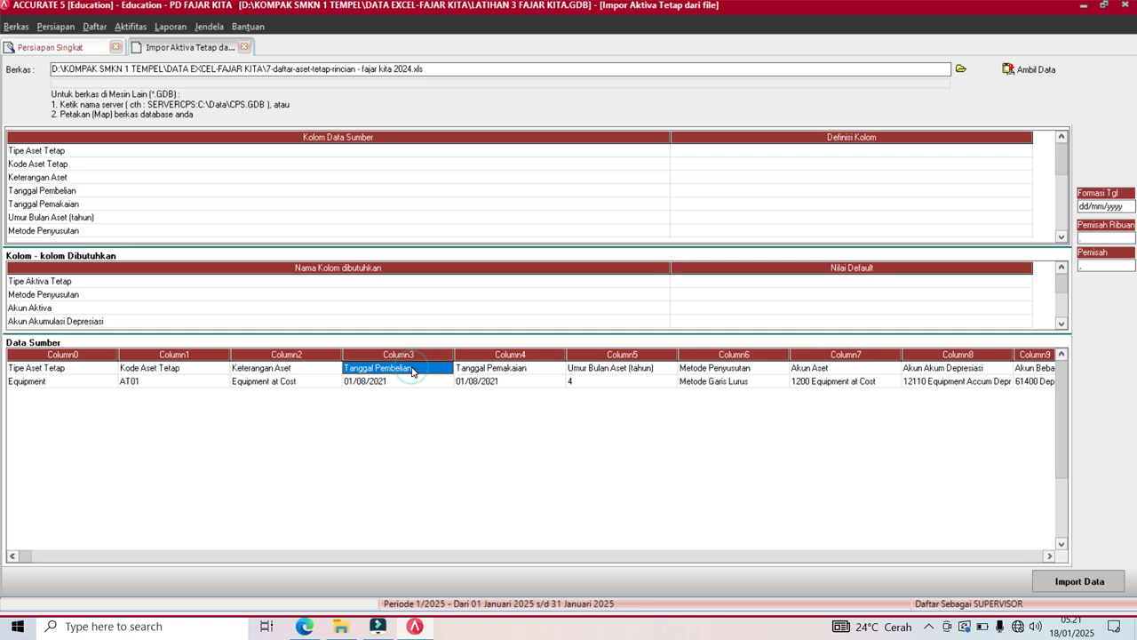
pyautogui.rightClick(413, 371)
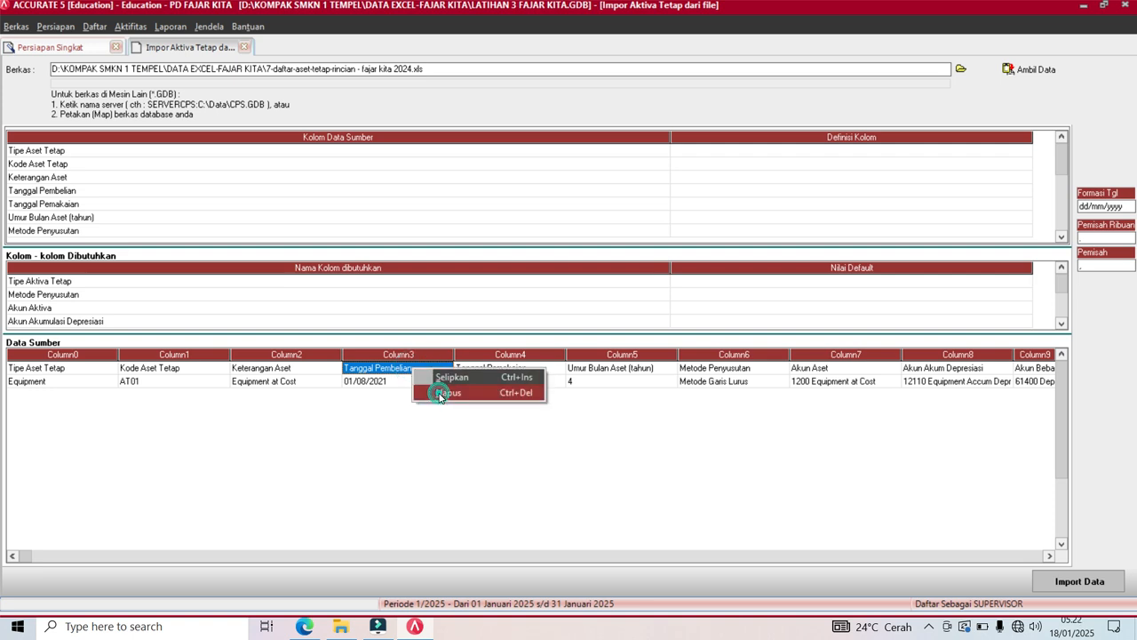
pyautogui.click(442, 392)
pyautogui.click(536, 350)
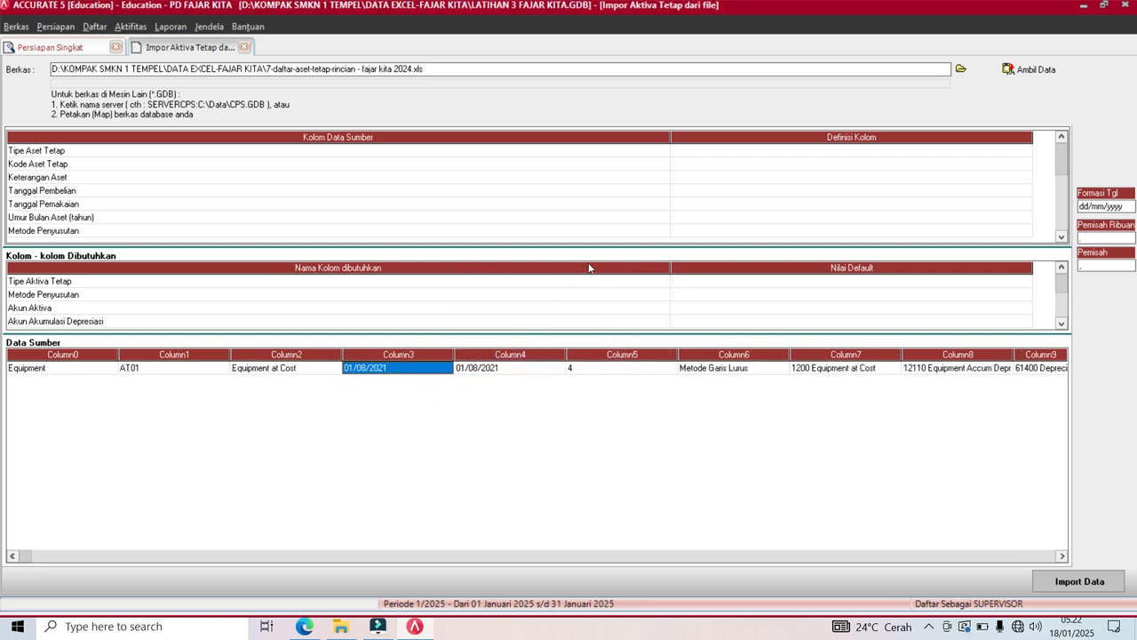
pyautogui.moveTo(672, 135); pyautogui.dragTo(102, 193)
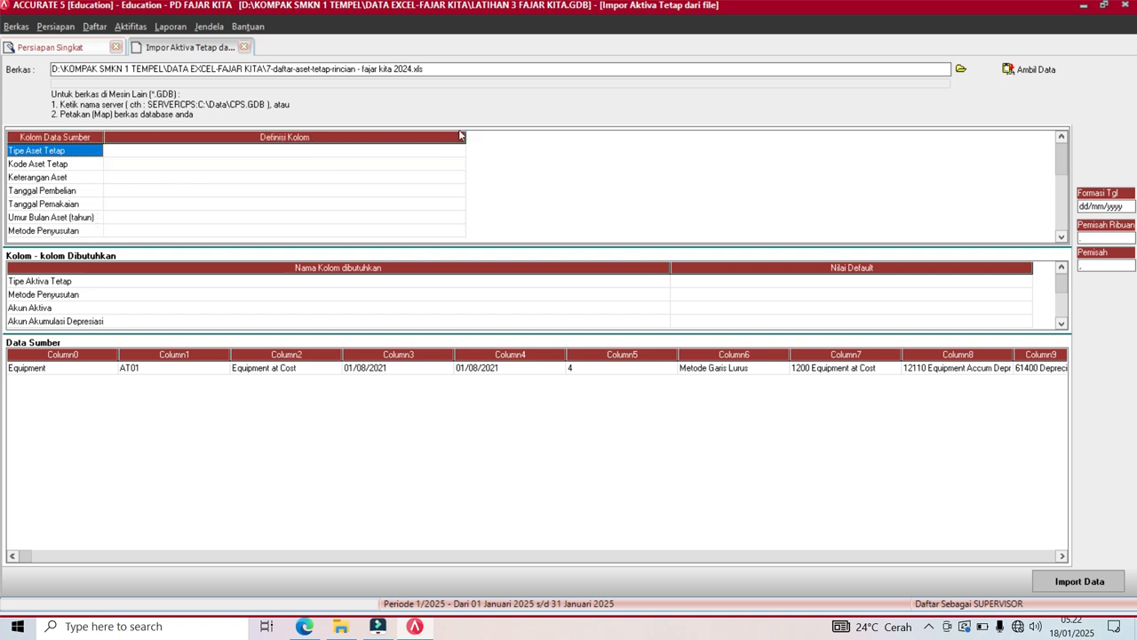
pyautogui.moveTo(466, 133); pyautogui.dragTo(314, 165)
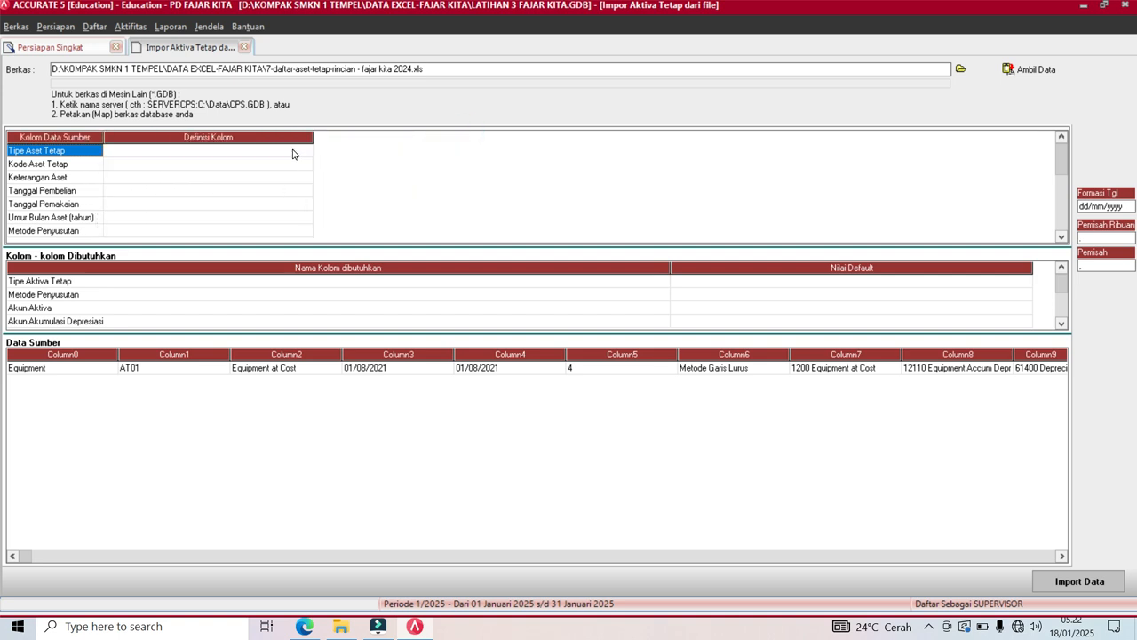
# Map Tipe Aset Tetap to Tipe Aktiva Tetap, defining source value Equipment as Equipment.
pyautogui.click(294, 153)
pyautogui.click(300, 148)
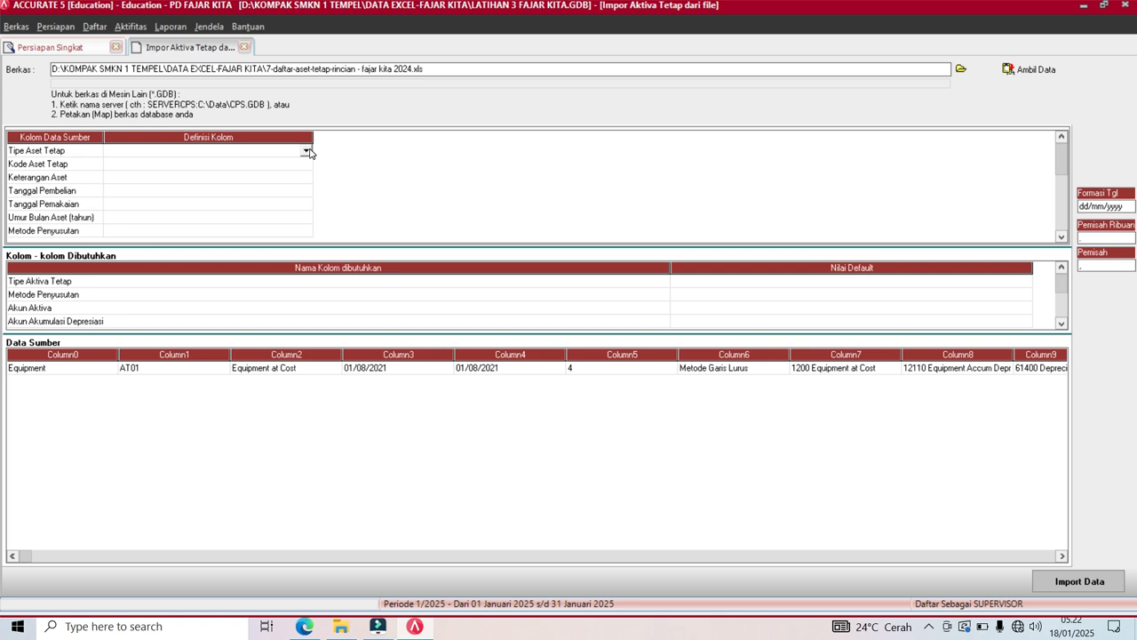
pyautogui.click(306, 150)
pyautogui.click(138, 172)
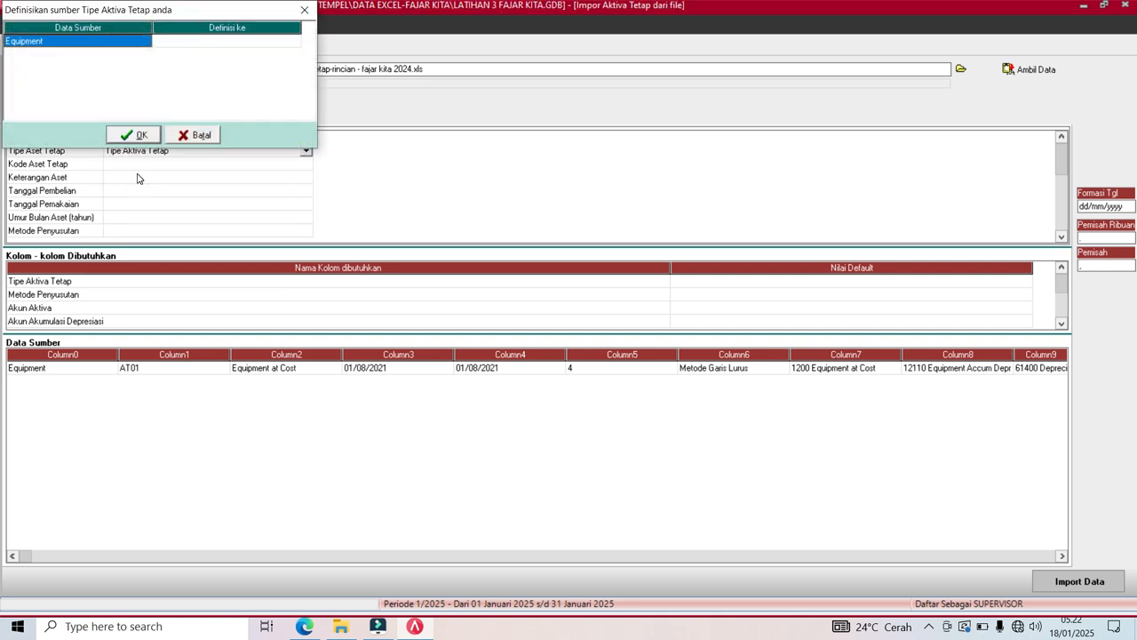
pyautogui.click(274, 42)
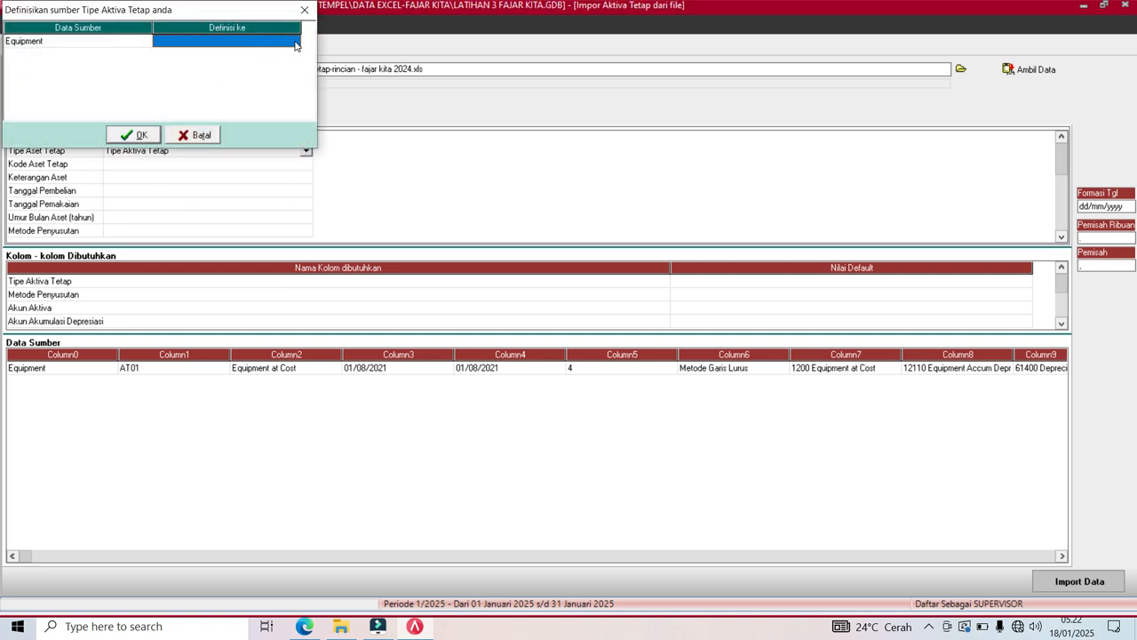
pyautogui.click(293, 42)
pyautogui.click(295, 43)
pyautogui.click(287, 51)
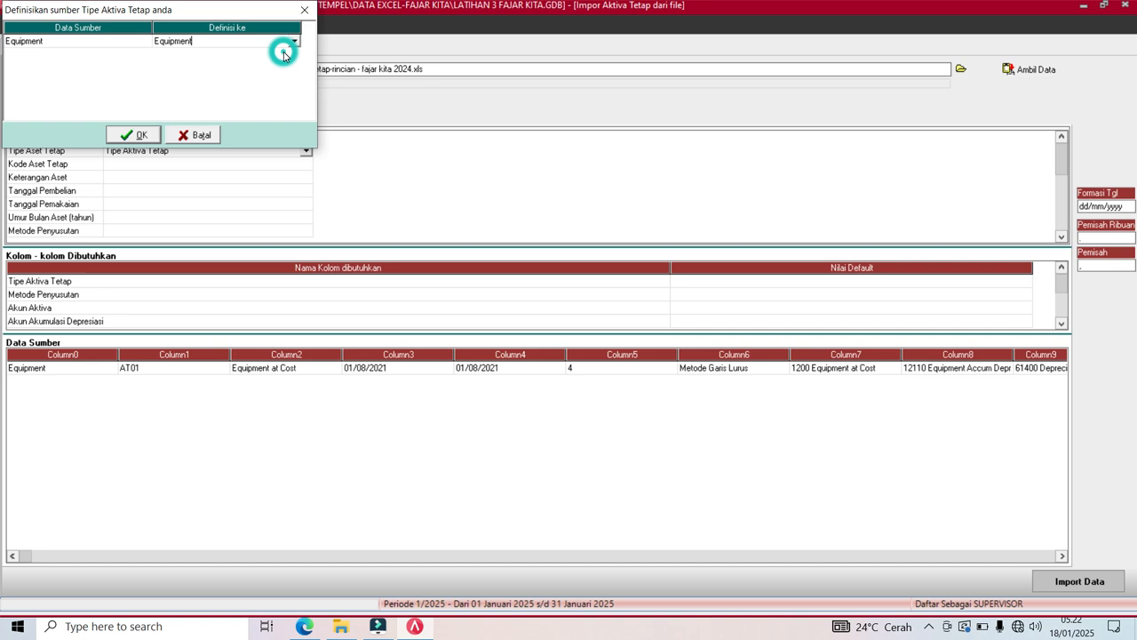
pyautogui.click(138, 135)
# Map the asset code, description and purchase date columns to Kode Aktiva, Keterangan Aktiva, Tgl Pembelian.
pyautogui.click(171, 165)
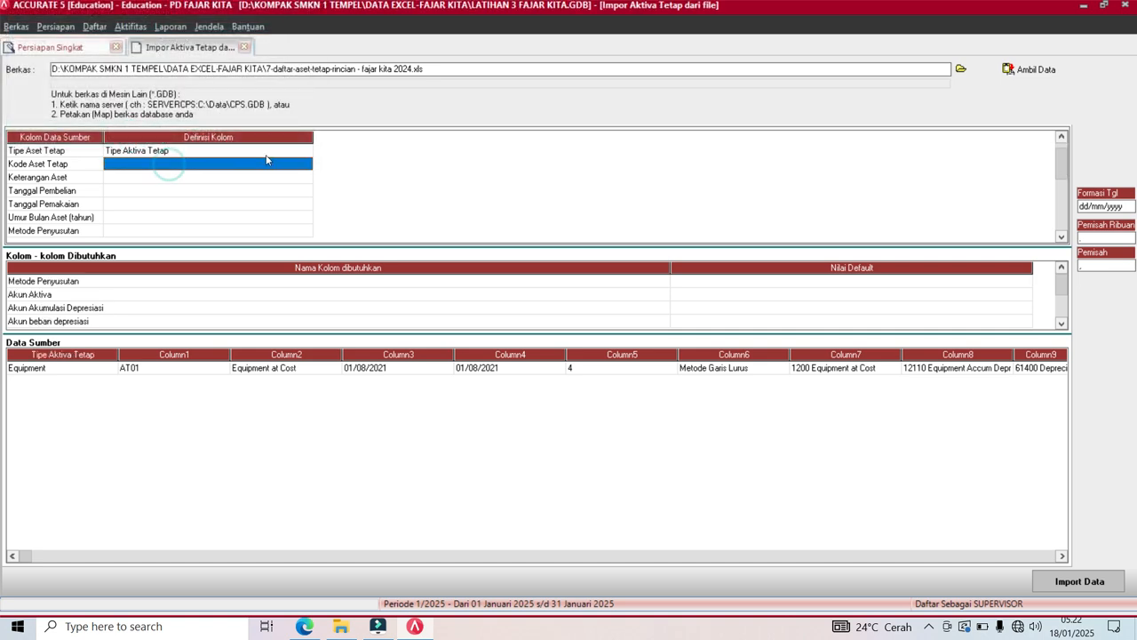
pyautogui.click(307, 165)
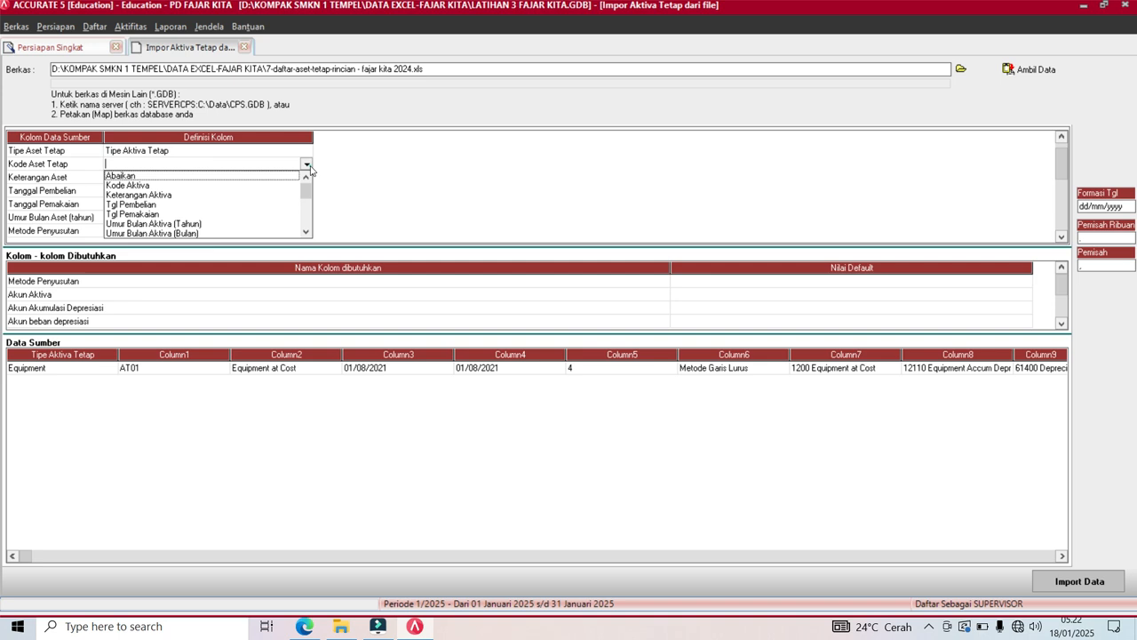
pyautogui.click(139, 185)
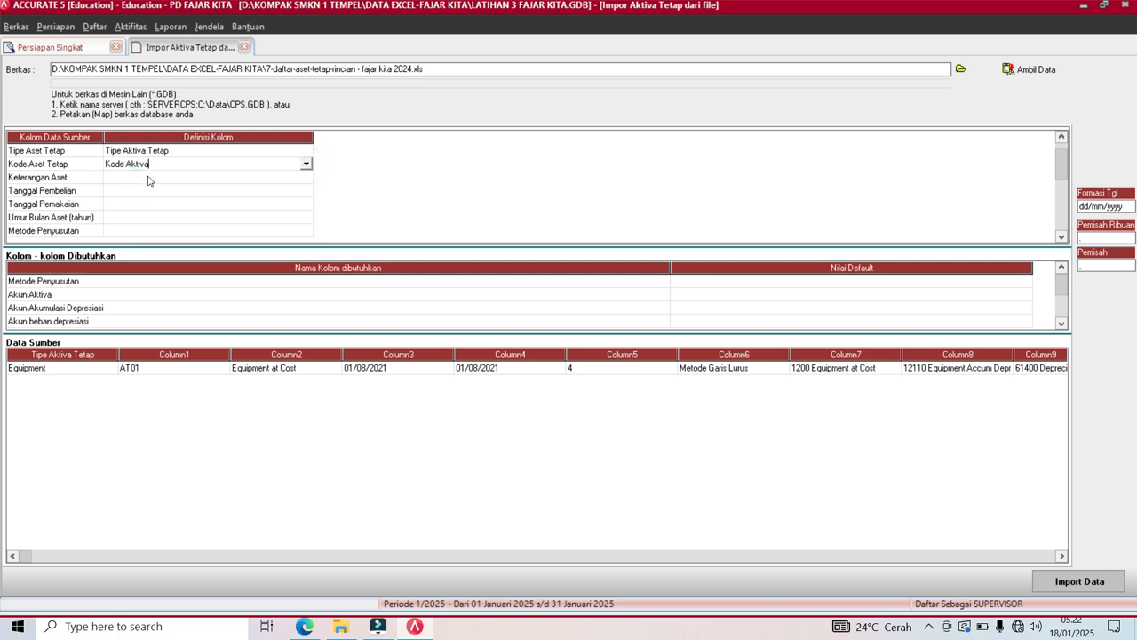
pyautogui.click(151, 179)
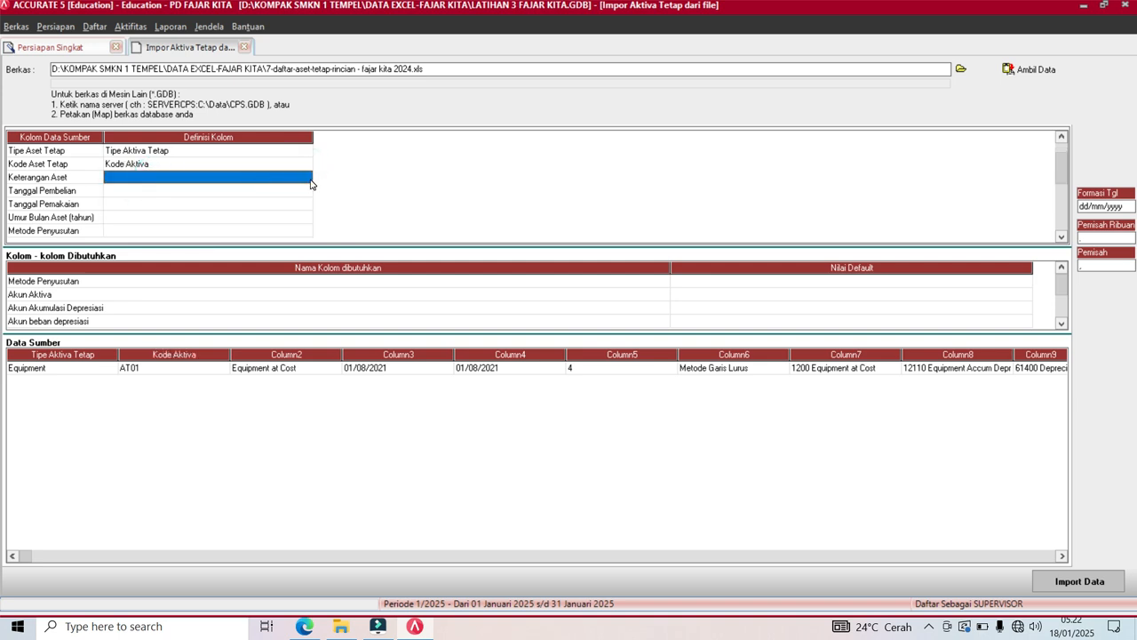
pyautogui.click(308, 177)
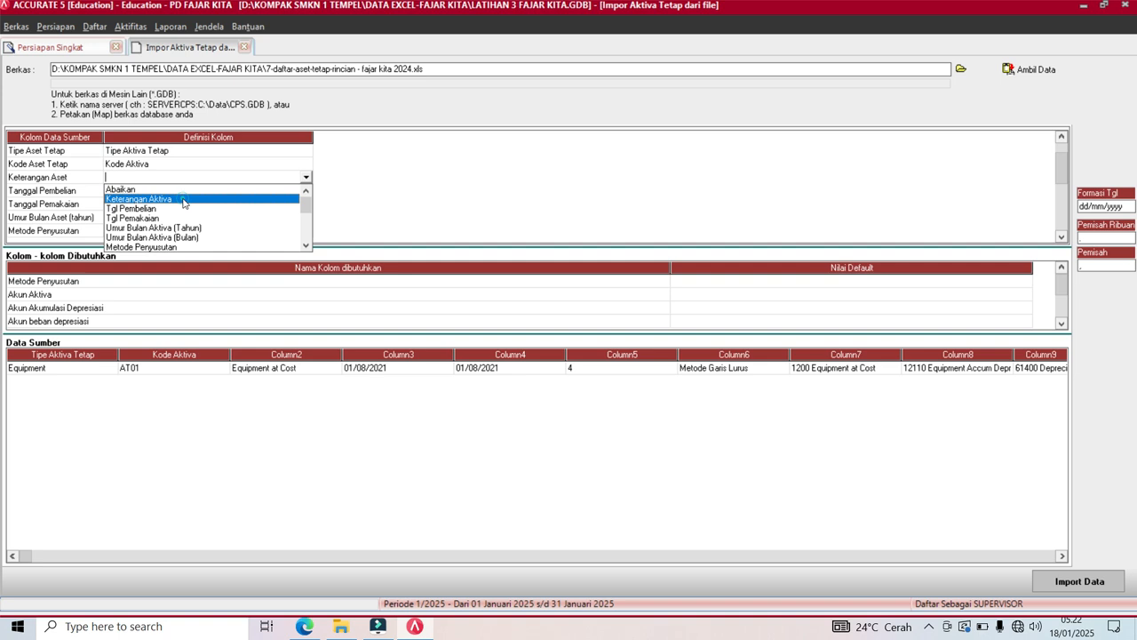
pyautogui.click(183, 199)
pyautogui.click(192, 191)
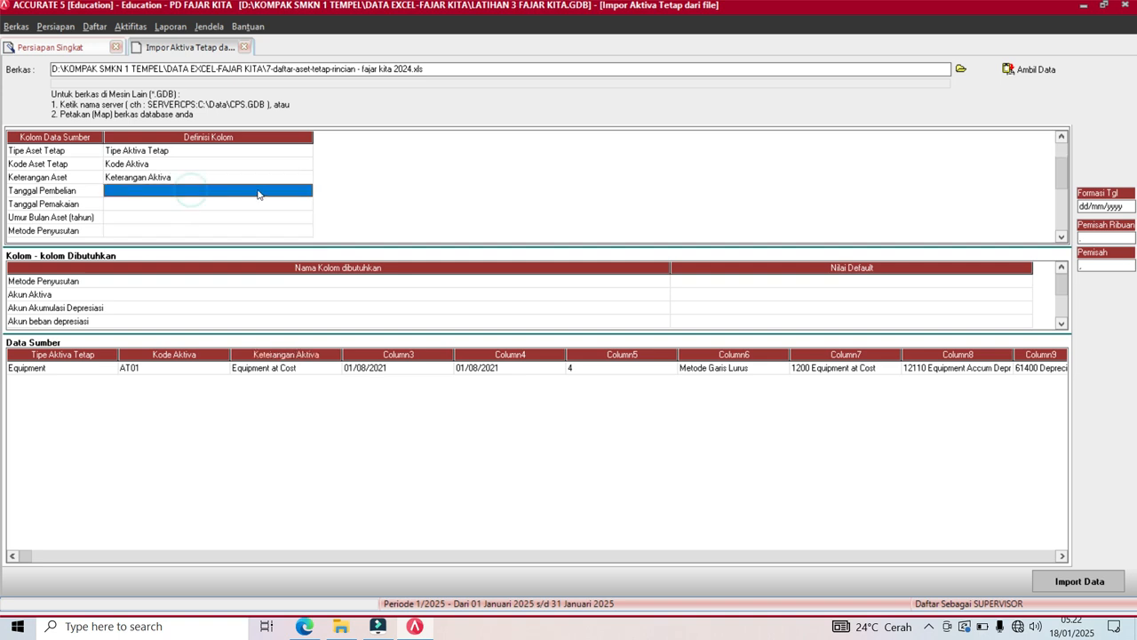
pyautogui.click(307, 194)
pyautogui.click(306, 190)
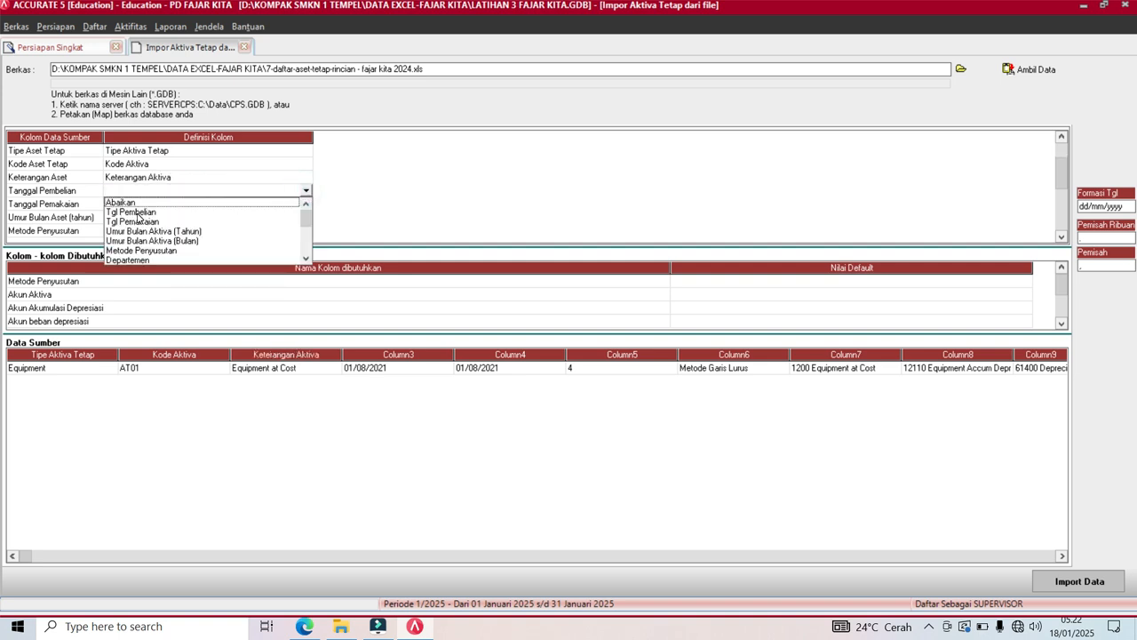
pyautogui.click(137, 214)
# Map the usage date and useful life columns to Tgl Pemakaian and Umur Bulan Aktiva (Tahun).
pyautogui.click(151, 204)
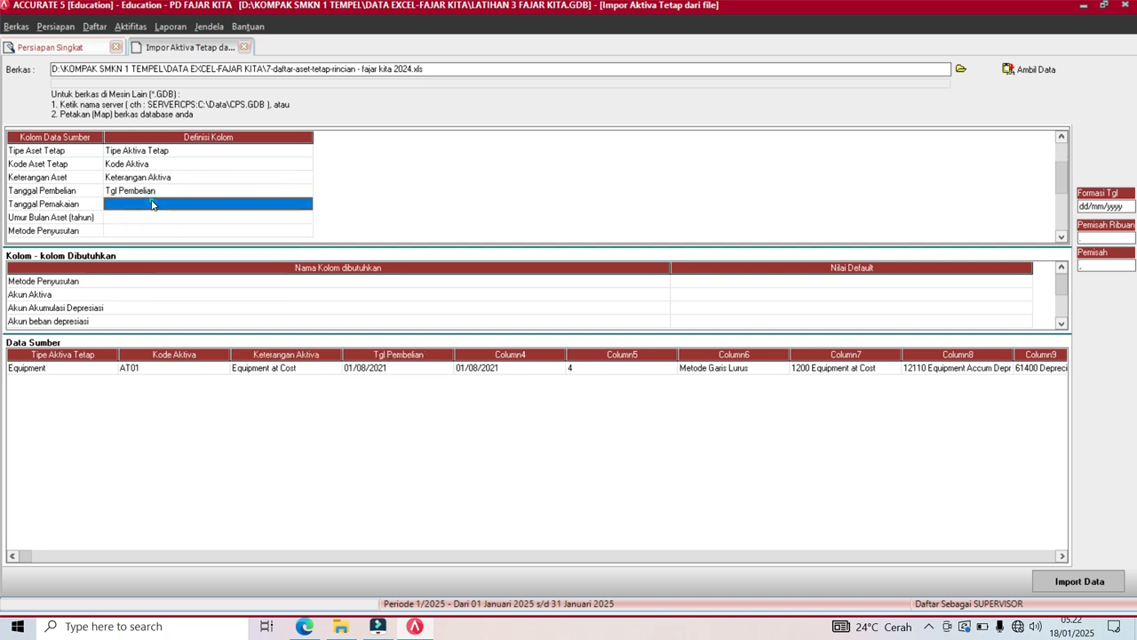
pyautogui.click(306, 206)
pyautogui.click(306, 204)
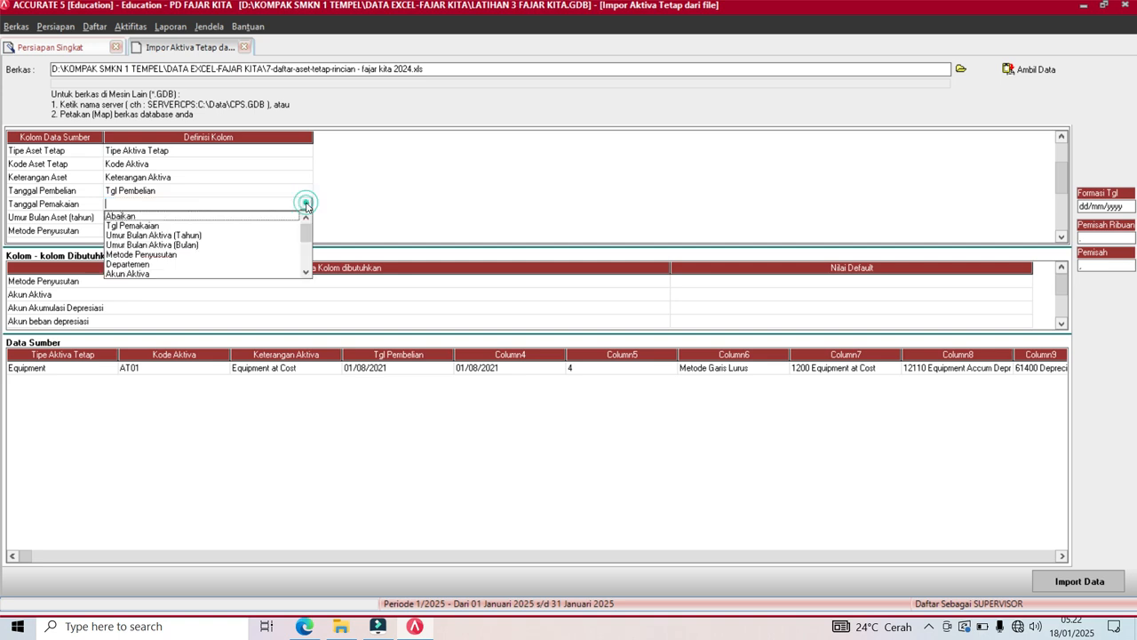
pyautogui.click(158, 225)
pyautogui.click(169, 219)
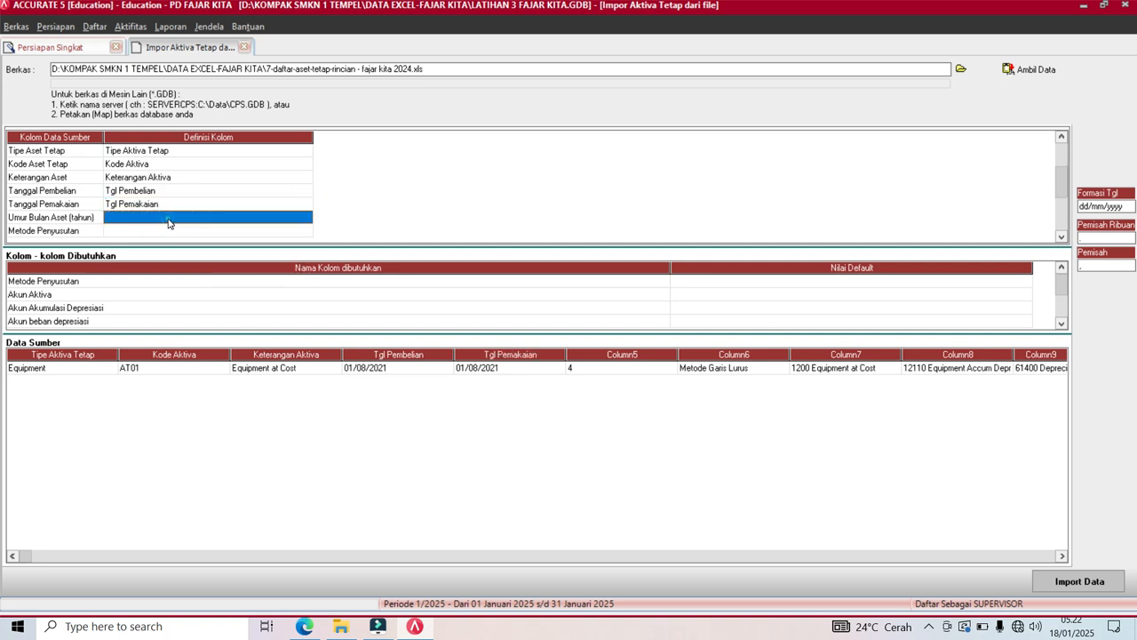
pyautogui.click(309, 217)
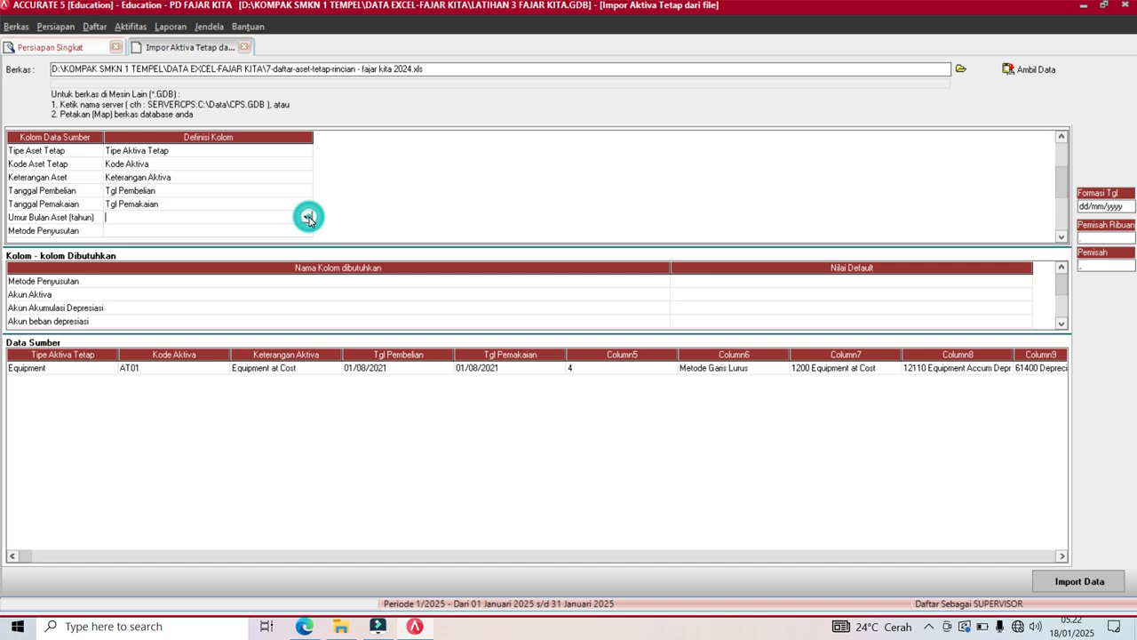
pyautogui.click(306, 217)
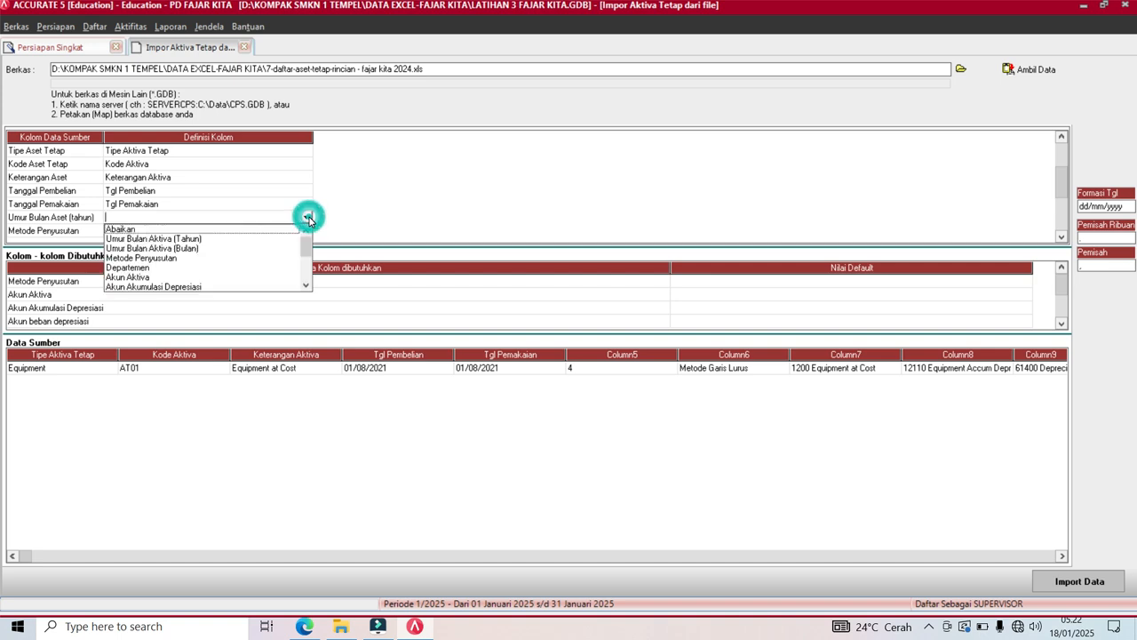
pyautogui.click(195, 239)
pyautogui.click(199, 230)
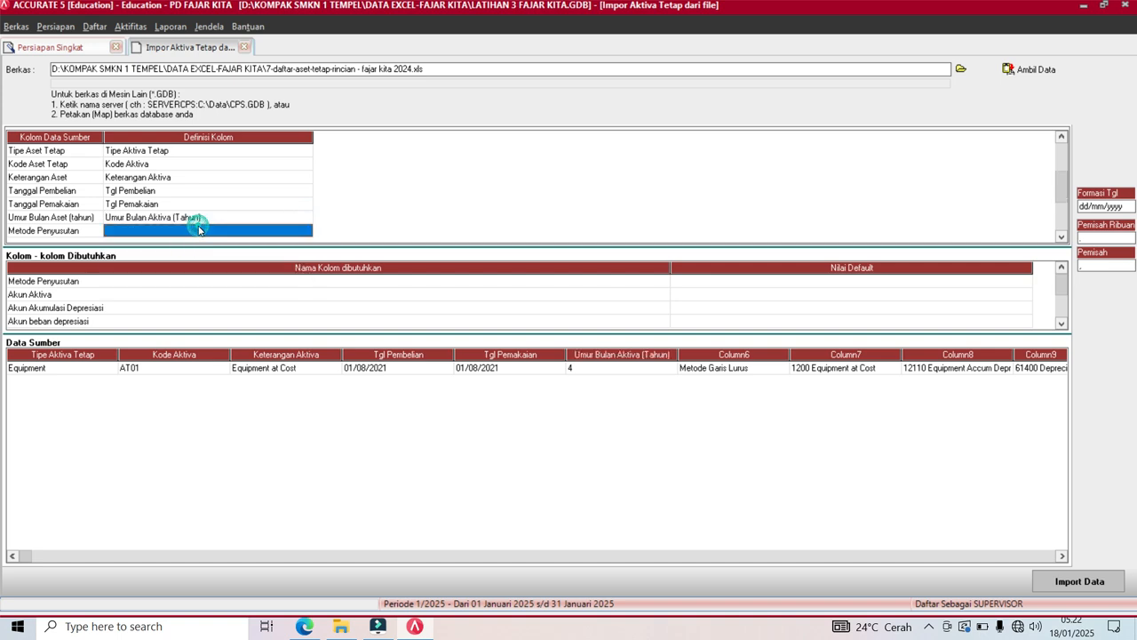
pyautogui.click(308, 231)
pyautogui.click(308, 231)
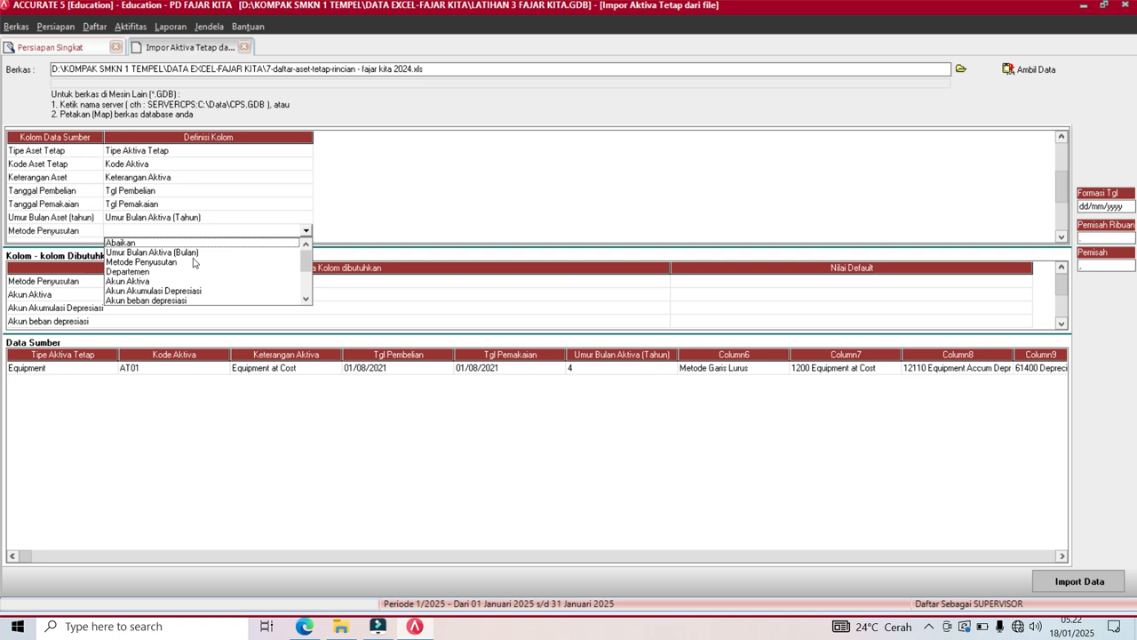
# Map Metode Penyusutan, defining source value Metode Garis Lurus as straight-line depreciation.
pyautogui.click(165, 263)
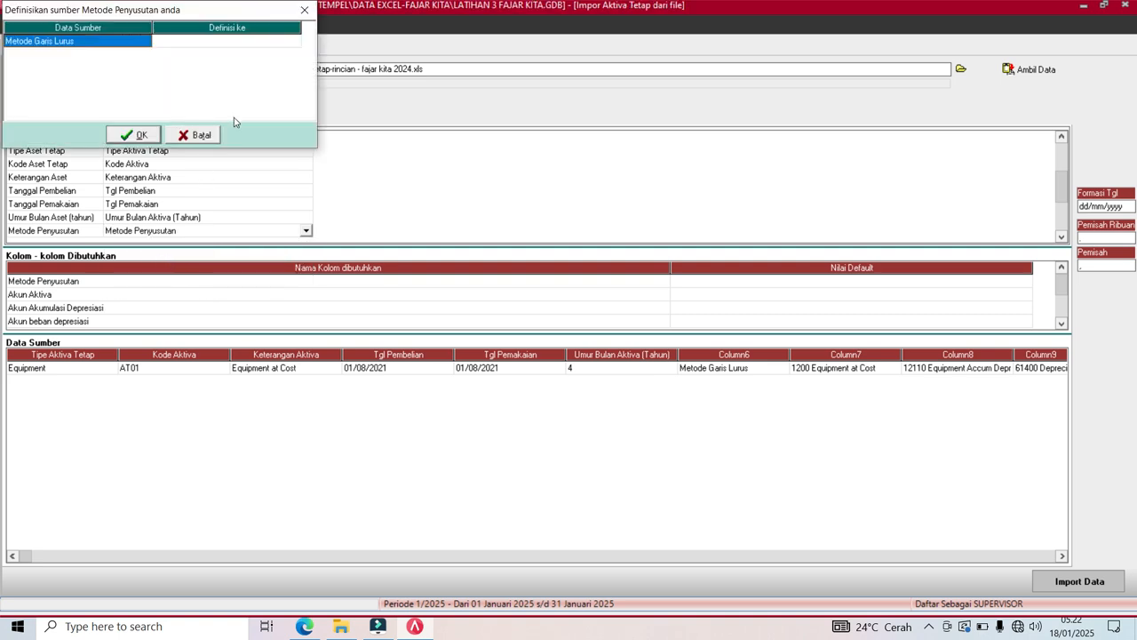
pyautogui.click(286, 44)
pyautogui.click(294, 42)
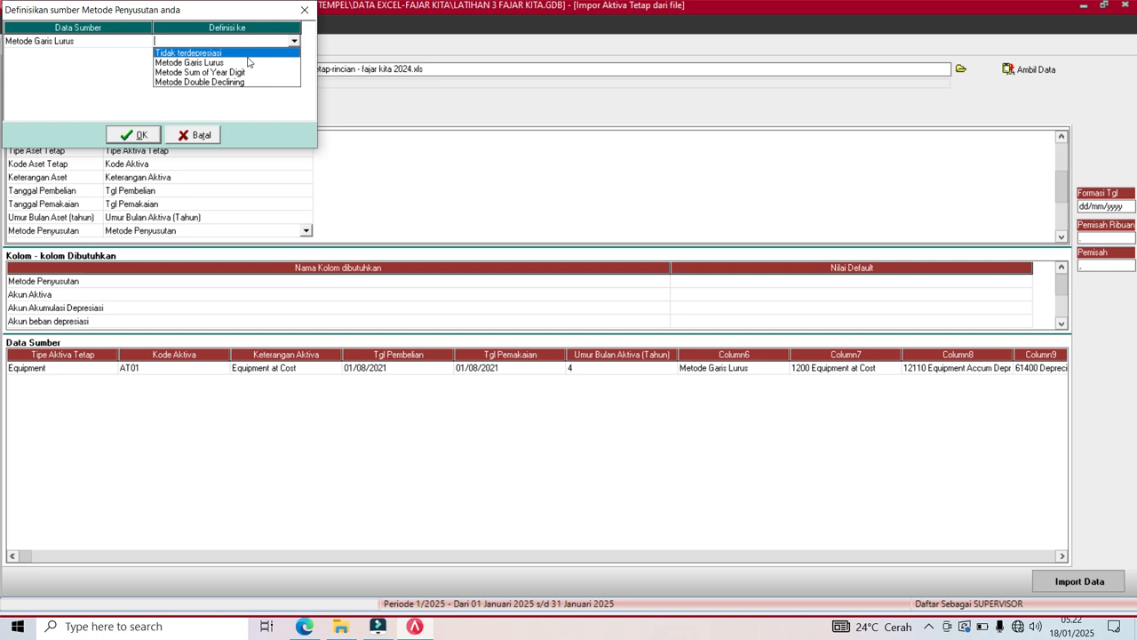
pyautogui.click(238, 62)
pyautogui.press('Tab')
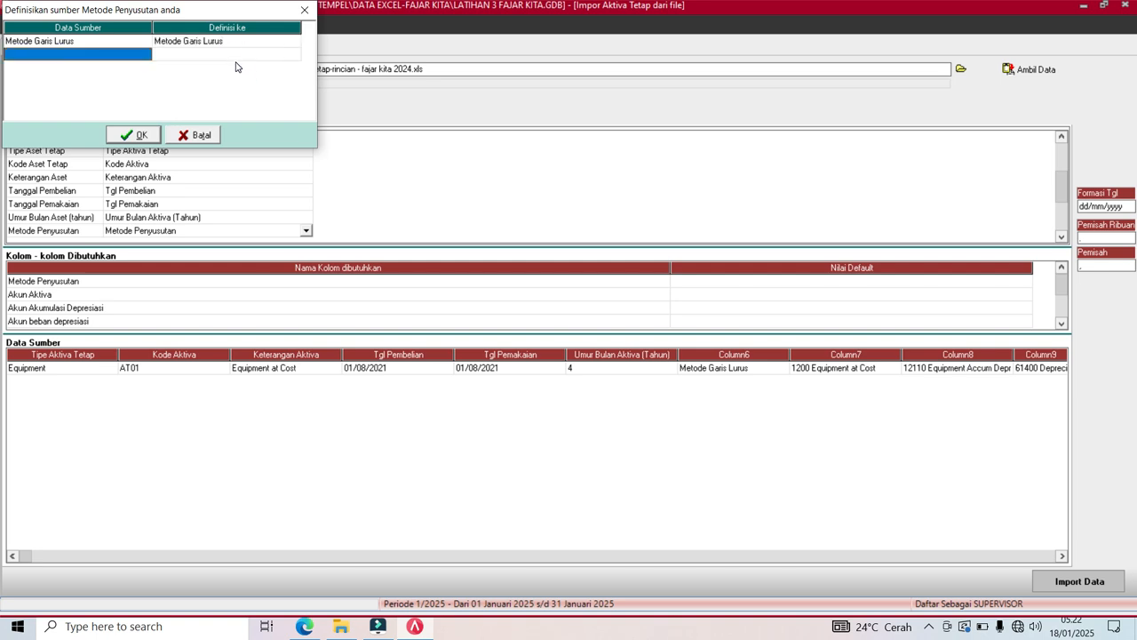
pyautogui.click(136, 136)
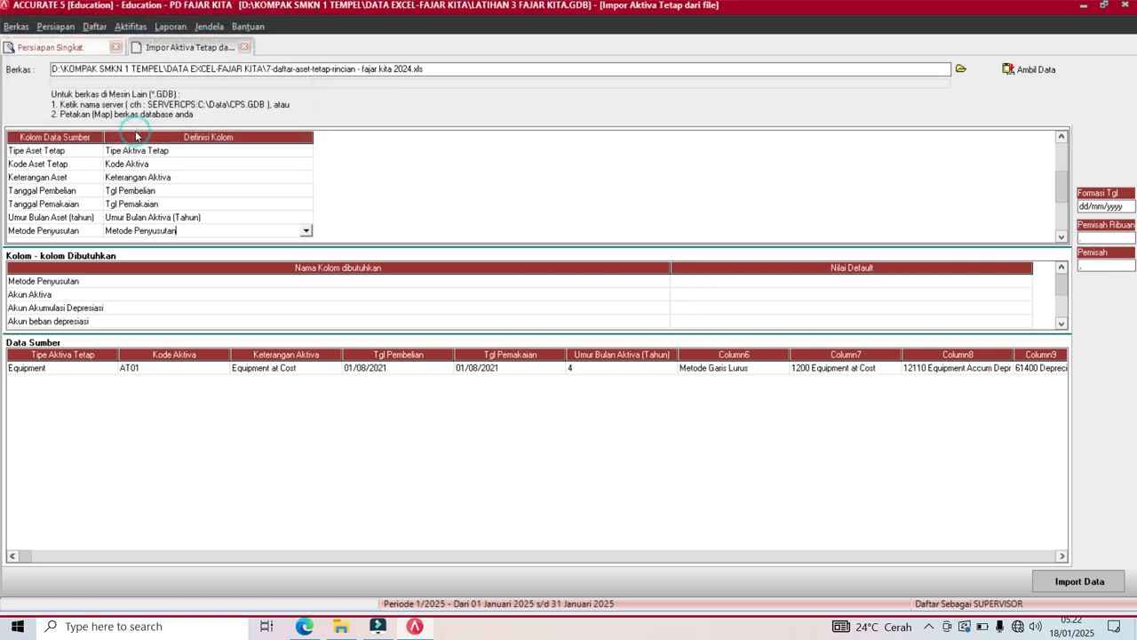
# Map the asset account column to Akun Aktiva, matching 1200 Equipment at Cost to 1-2100.
pyautogui.click(1067, 240)
pyautogui.click(1066, 240)
pyautogui.click(1066, 240)
pyautogui.click(1066, 240)
pyautogui.click(1067, 240)
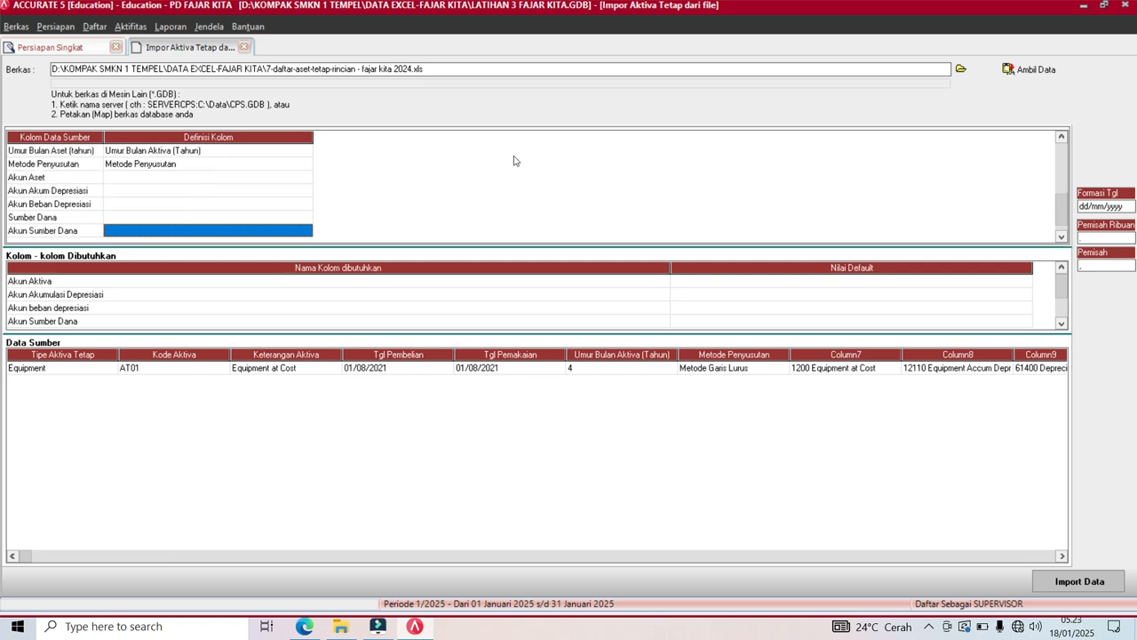
pyautogui.click(285, 178)
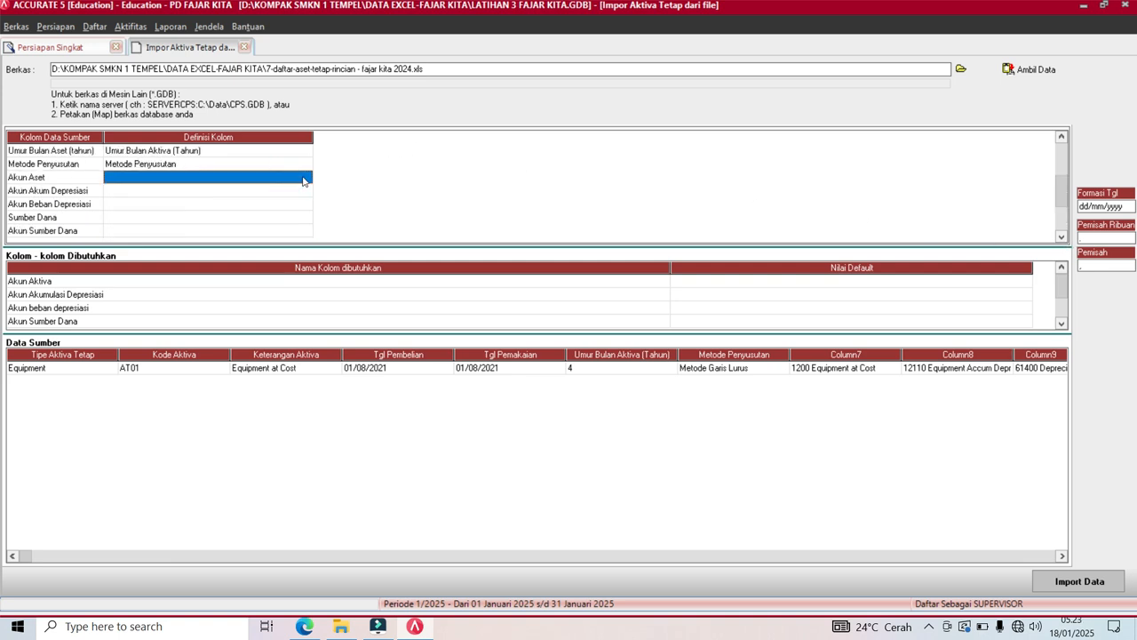
pyautogui.click(305, 177)
pyautogui.click(305, 178)
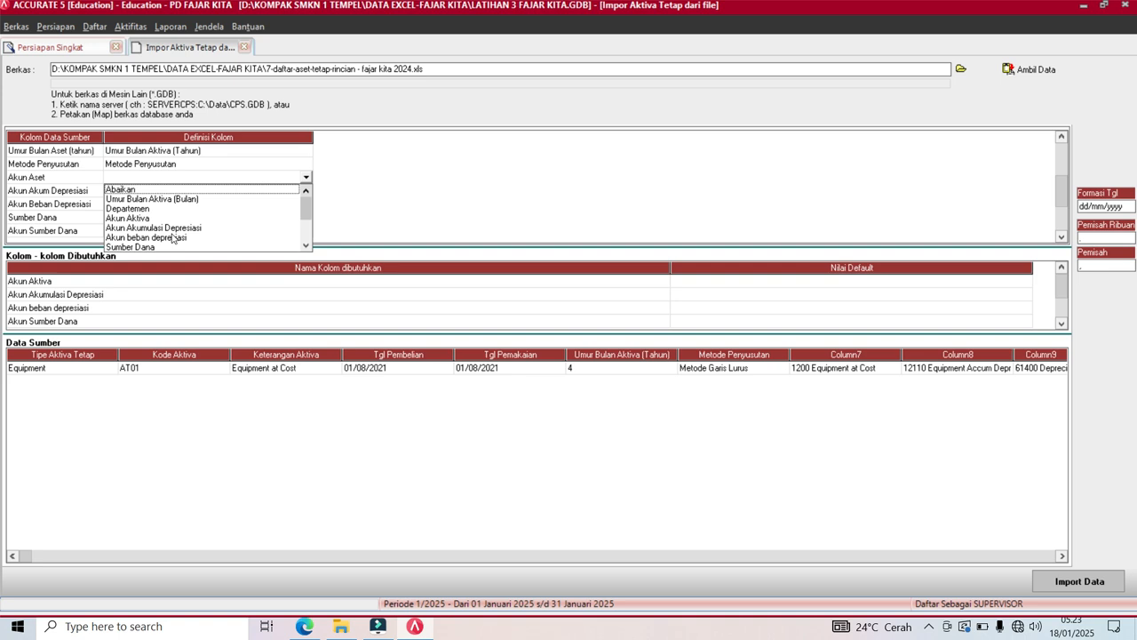
pyautogui.click(127, 218)
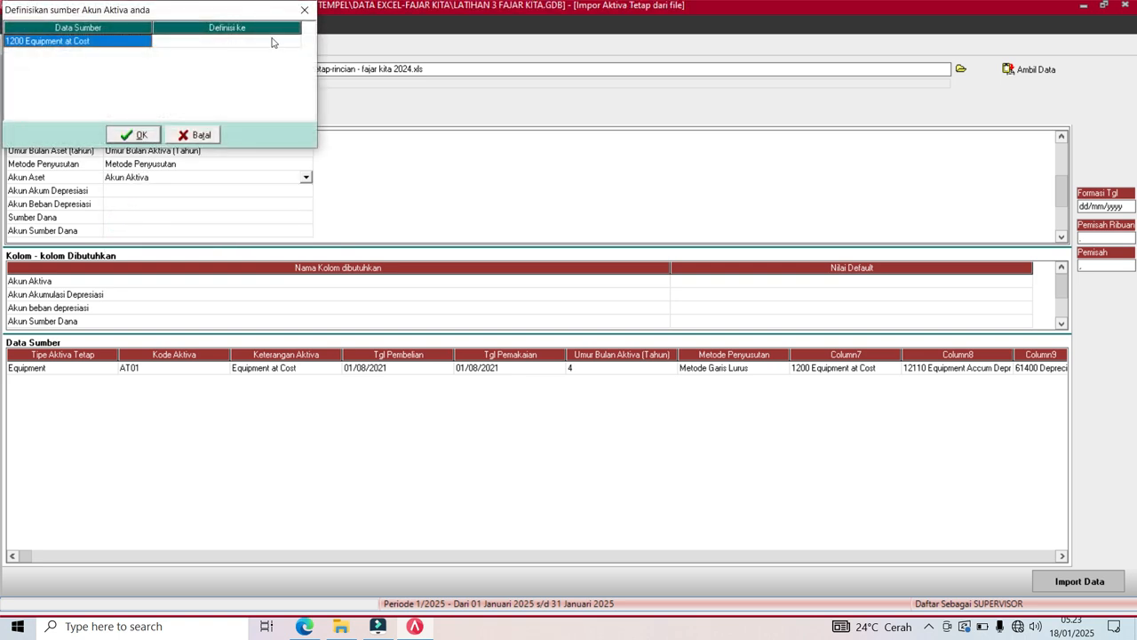
pyautogui.click(271, 41)
pyautogui.click(284, 41)
pyautogui.click(289, 42)
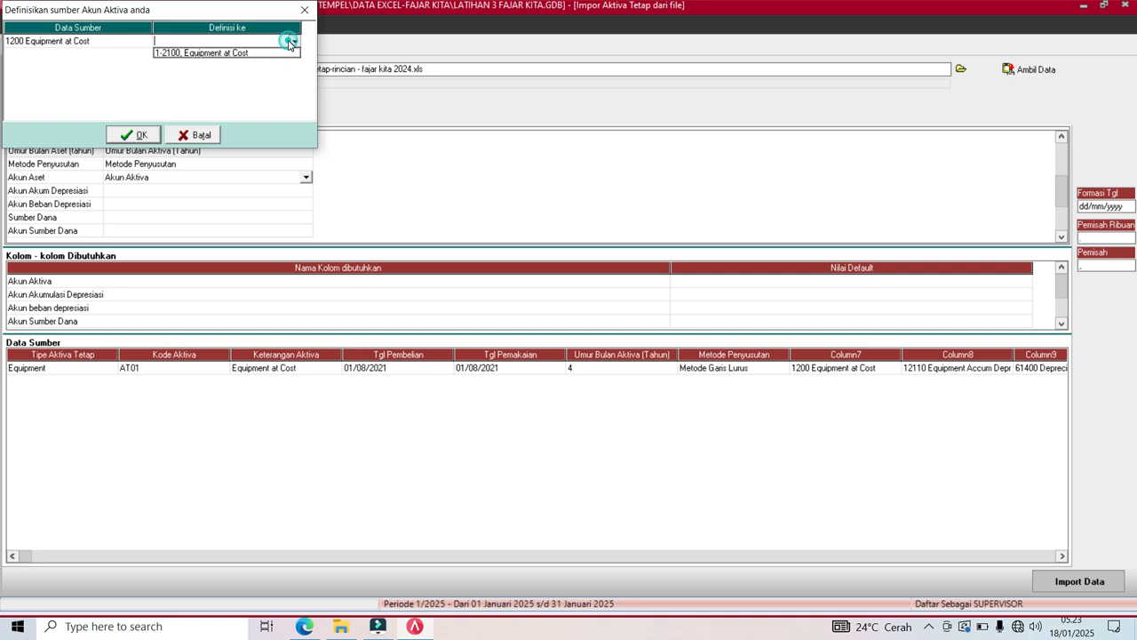
pyautogui.click(275, 53)
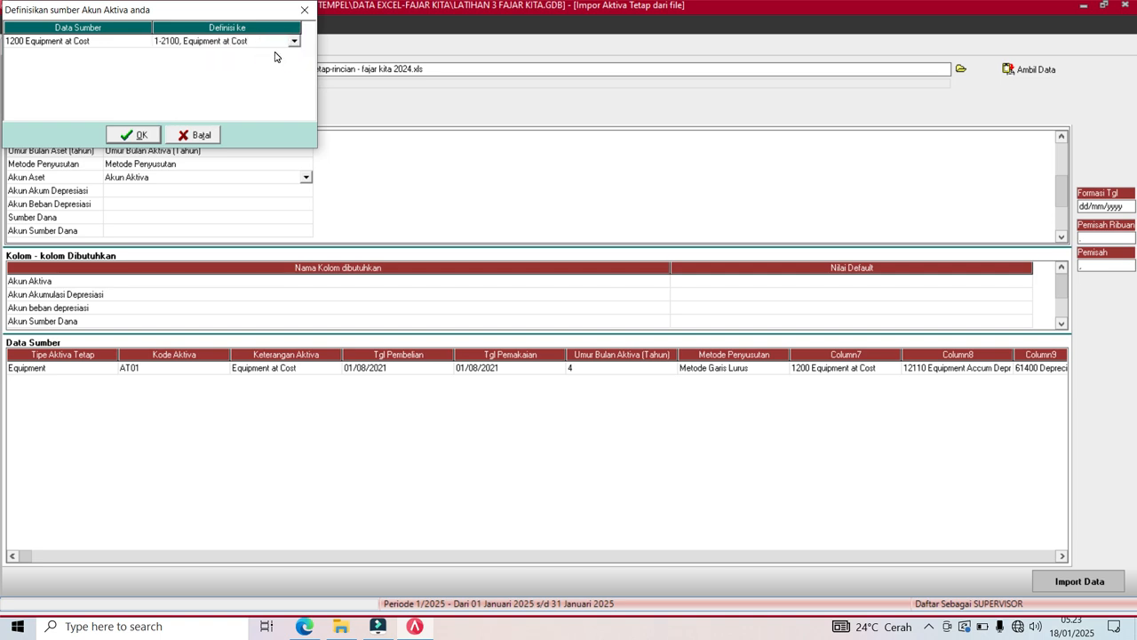
pyautogui.press('Tab')
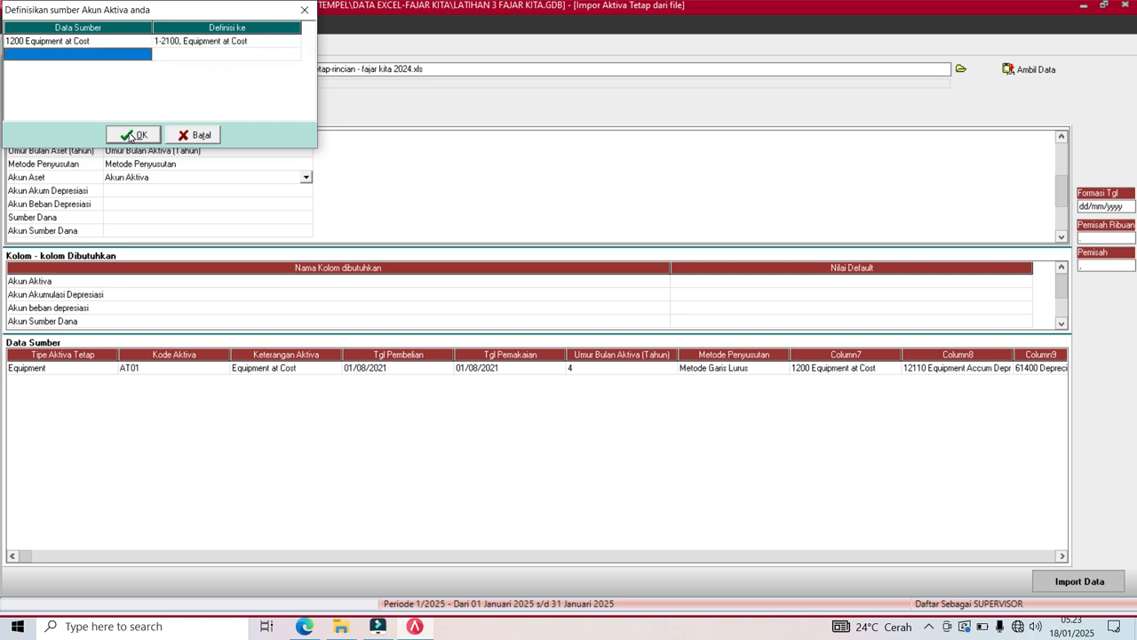
pyautogui.click(136, 135)
# Map the accumulated depreciation column to Akun Akumulasi Depresiasi, matching 12110 to 1-2110.
pyautogui.click(129, 196)
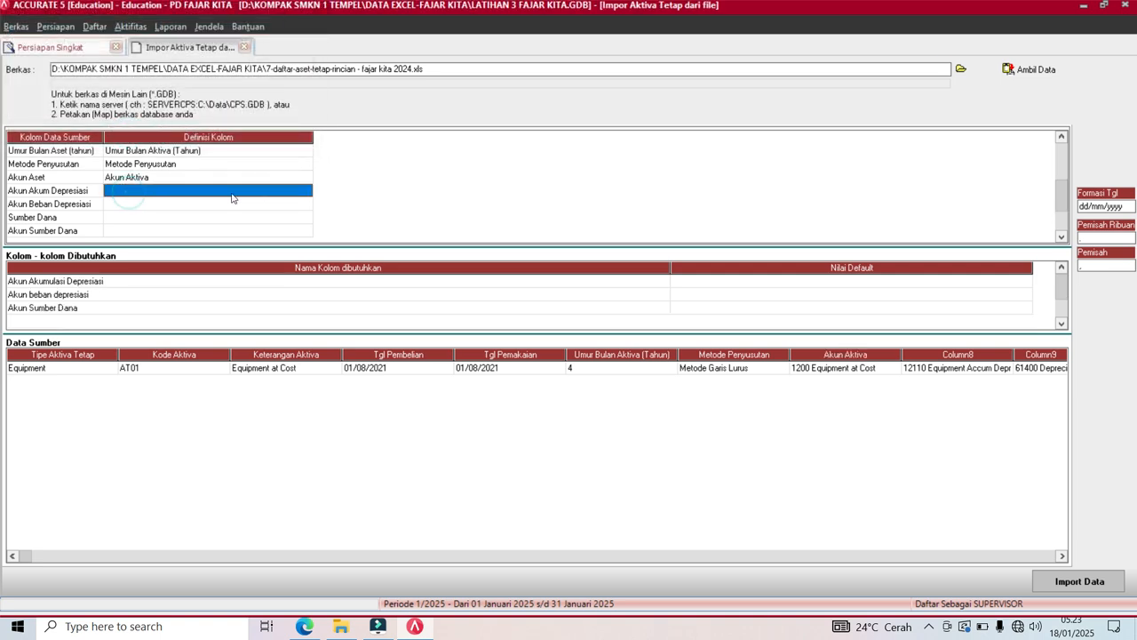
pyautogui.click(307, 193)
pyautogui.click(306, 190)
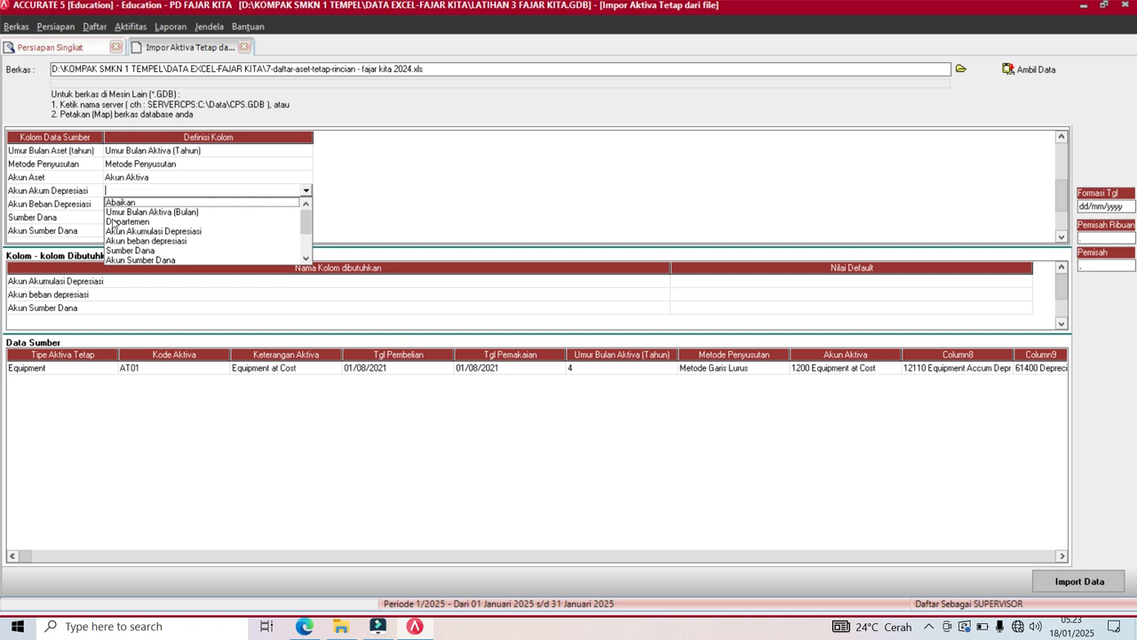
pyautogui.click(138, 232)
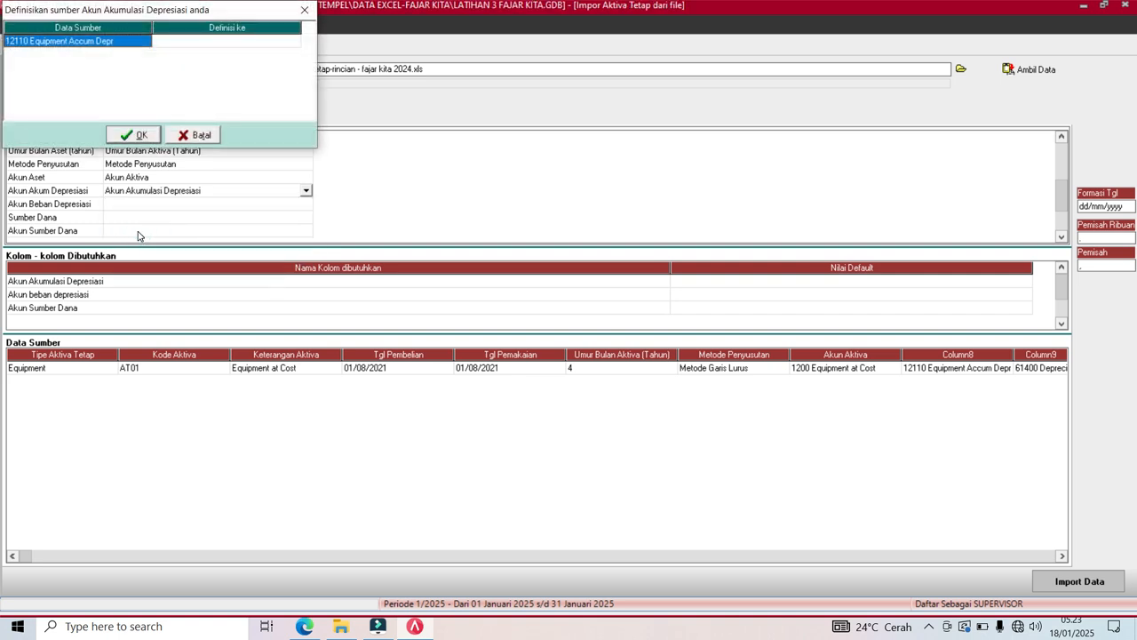
pyautogui.click(293, 41)
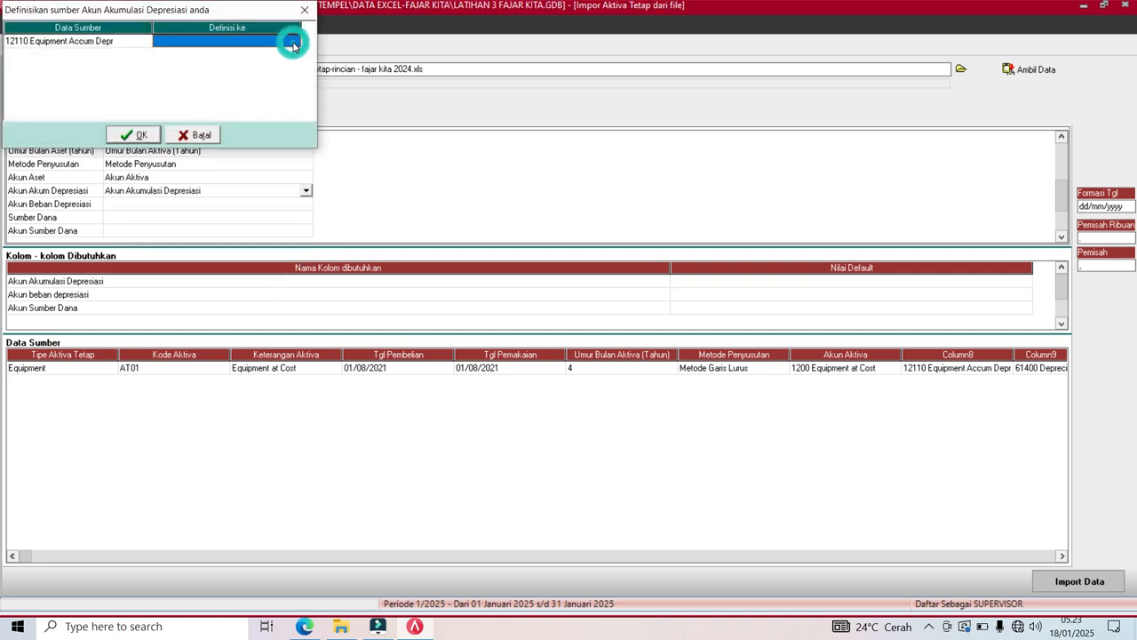
pyautogui.click(293, 42)
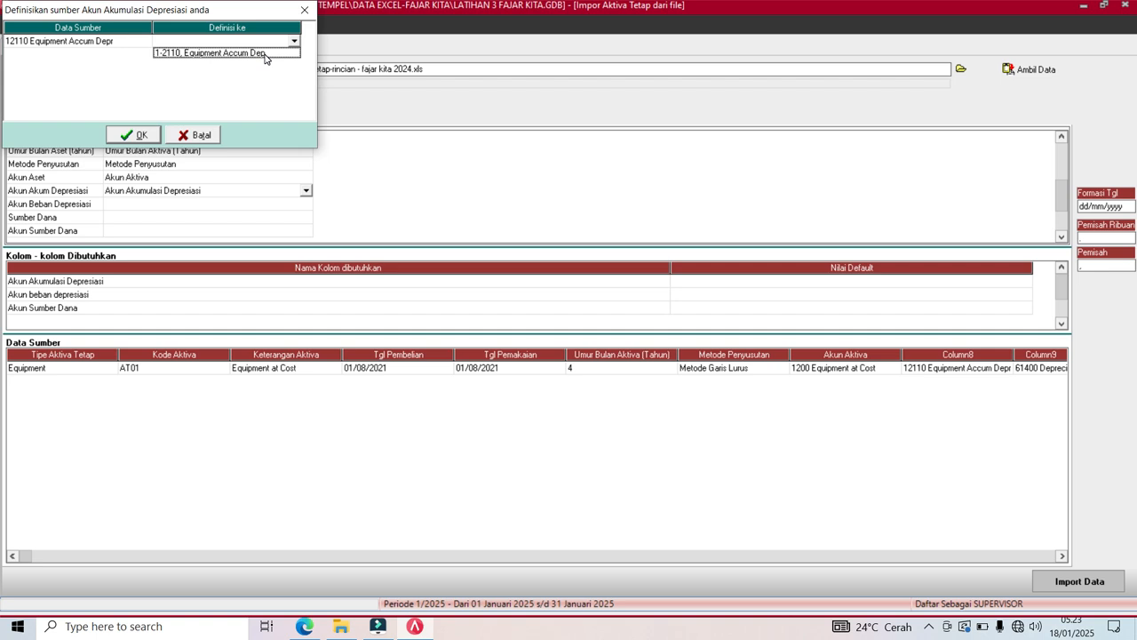
pyautogui.click(265, 55)
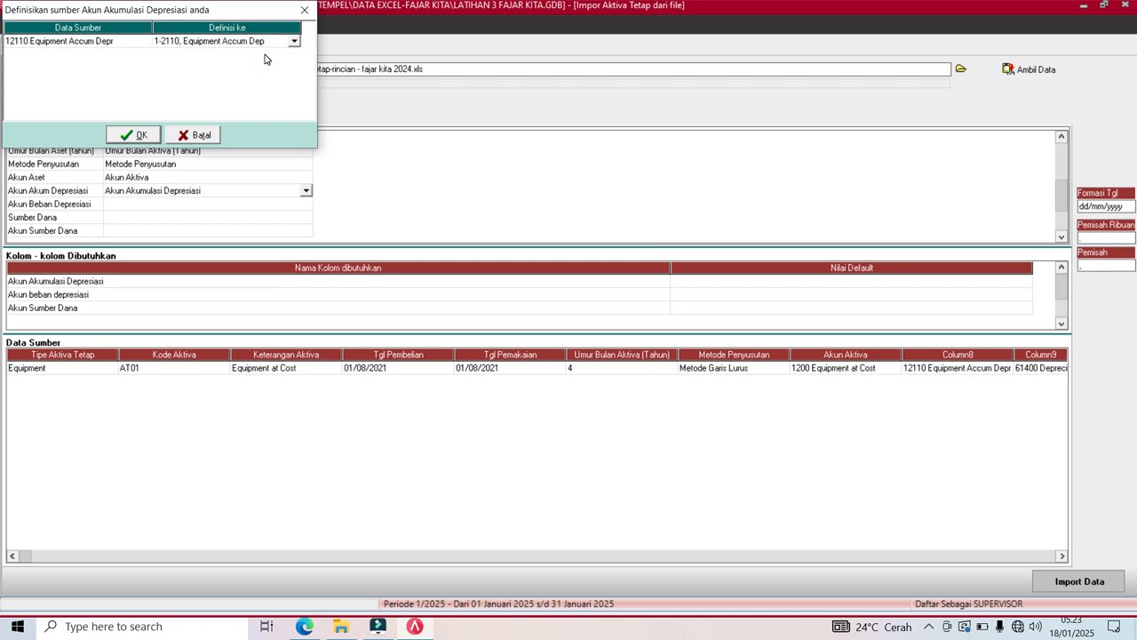
pyautogui.press('Down')
pyautogui.click(128, 137)
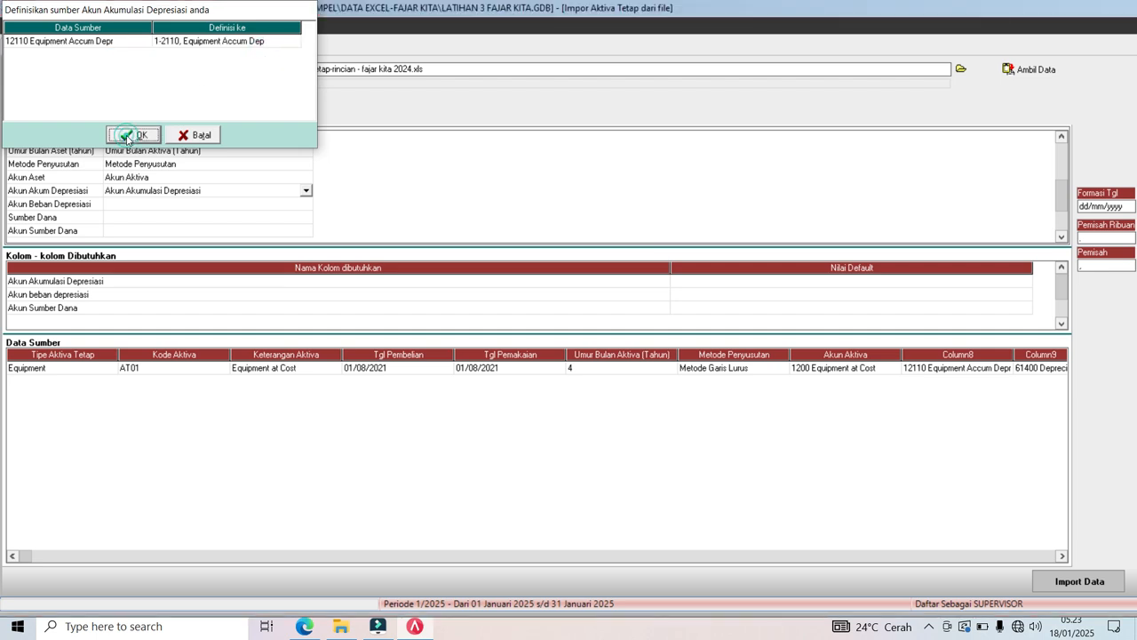
# Map the depreciation expense column to Akun beban depresiasi, matching 61400 to 6-1400.
pyautogui.click(134, 207)
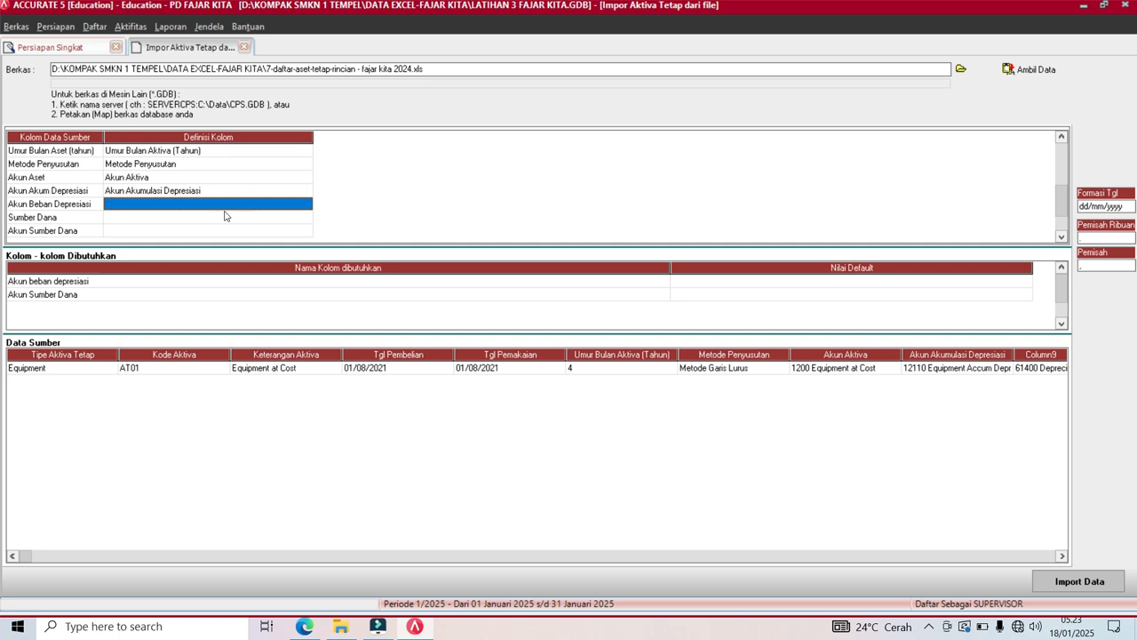
pyautogui.click(306, 205)
pyautogui.click(307, 205)
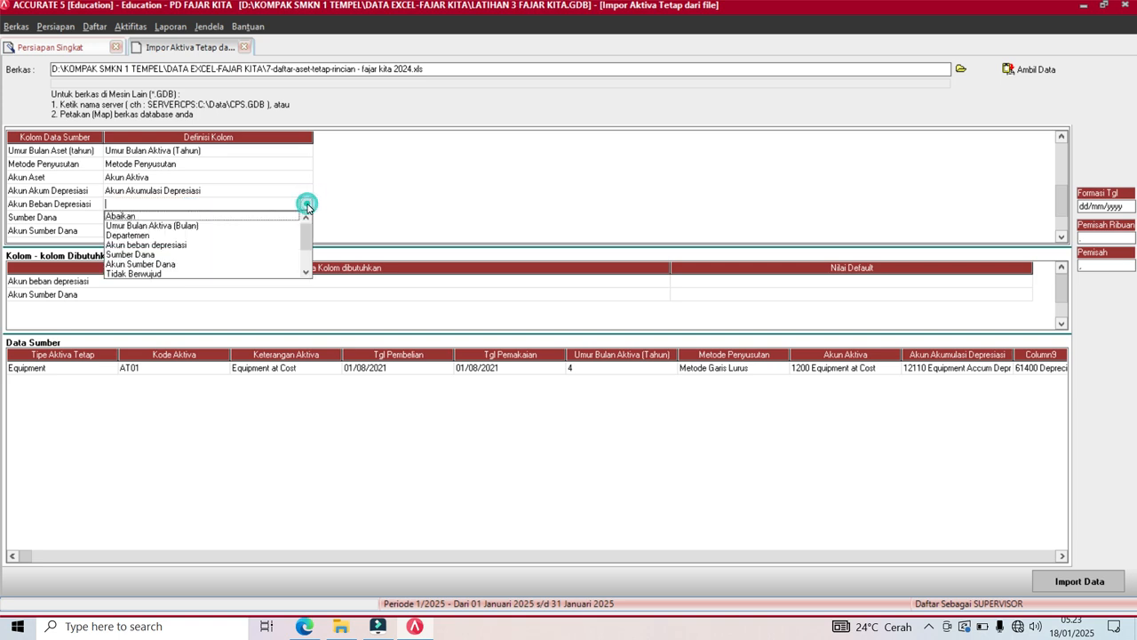
pyautogui.click(177, 246)
pyautogui.click(278, 42)
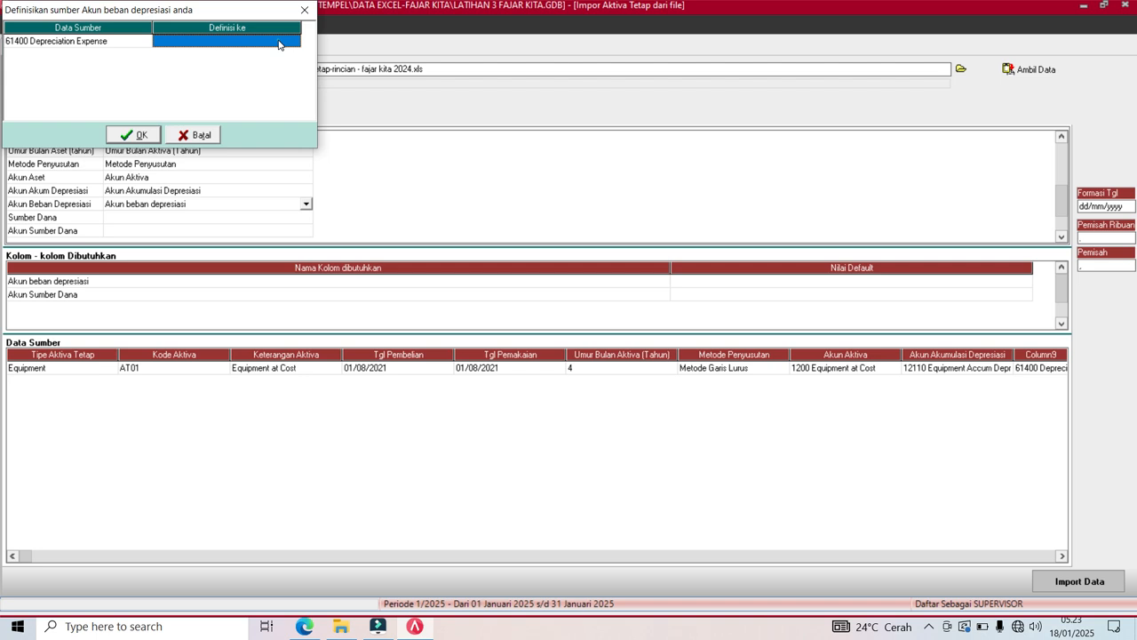
pyautogui.click(295, 42)
pyautogui.click(295, 42)
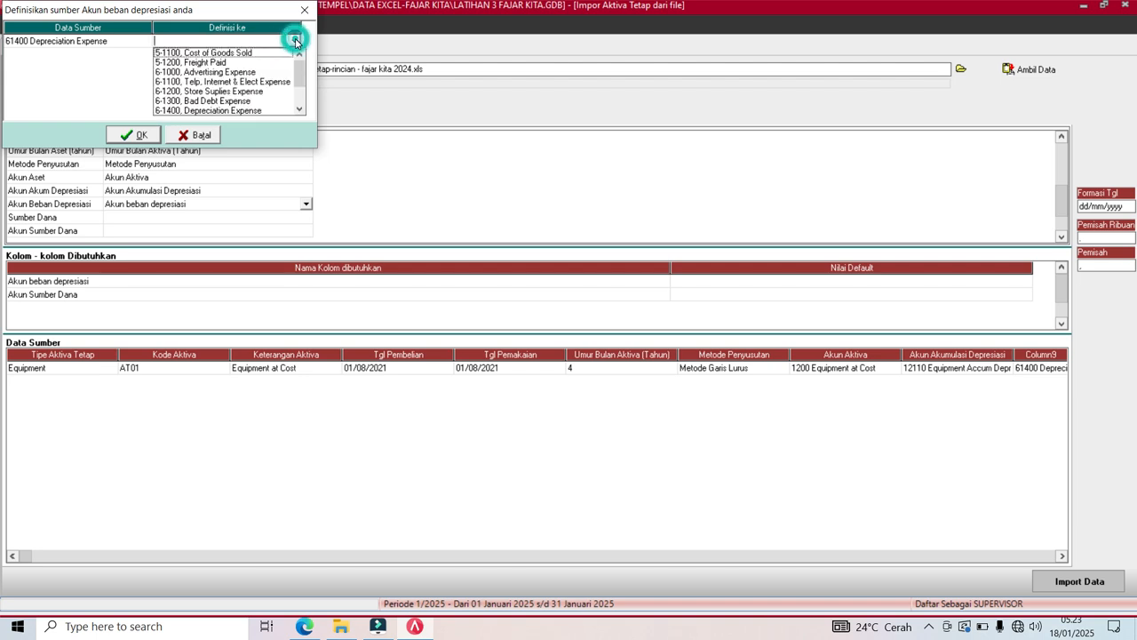
pyautogui.click(241, 111)
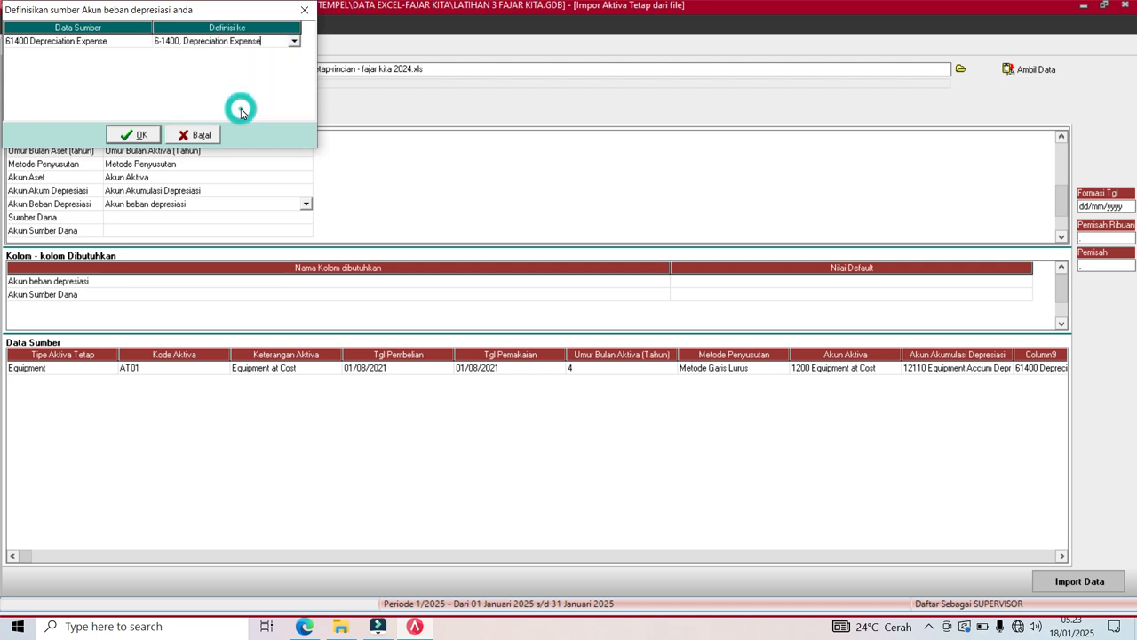
pyautogui.press('Down')
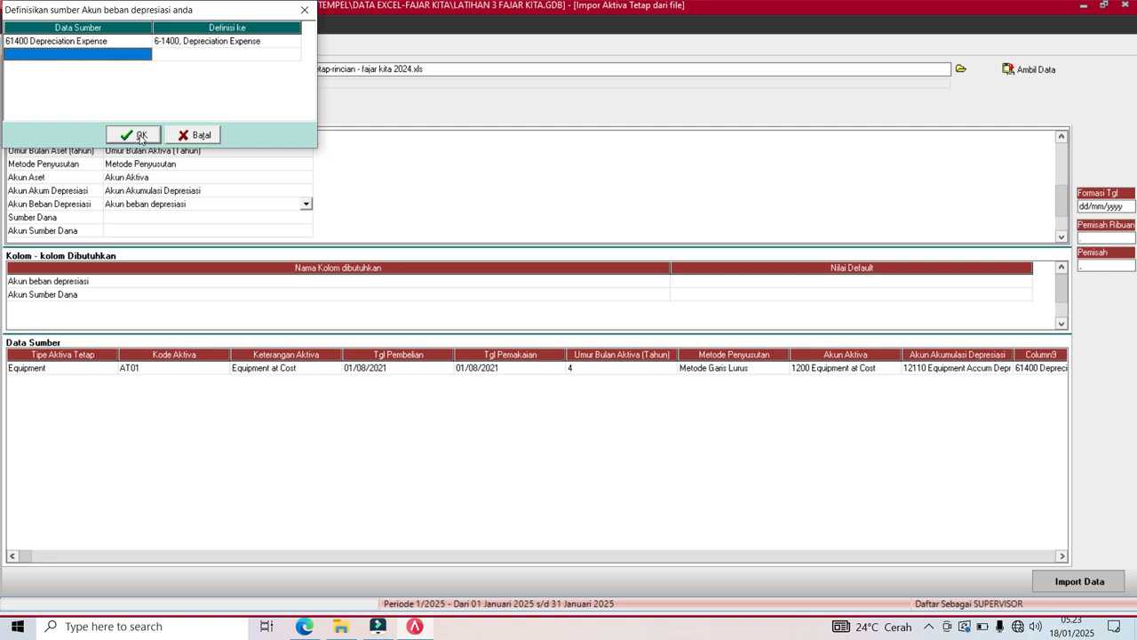
pyautogui.click(133, 134)
# Map the Sumber Dana and Akun Sumber Dana source columns to their matching fields.
pyautogui.click(148, 220)
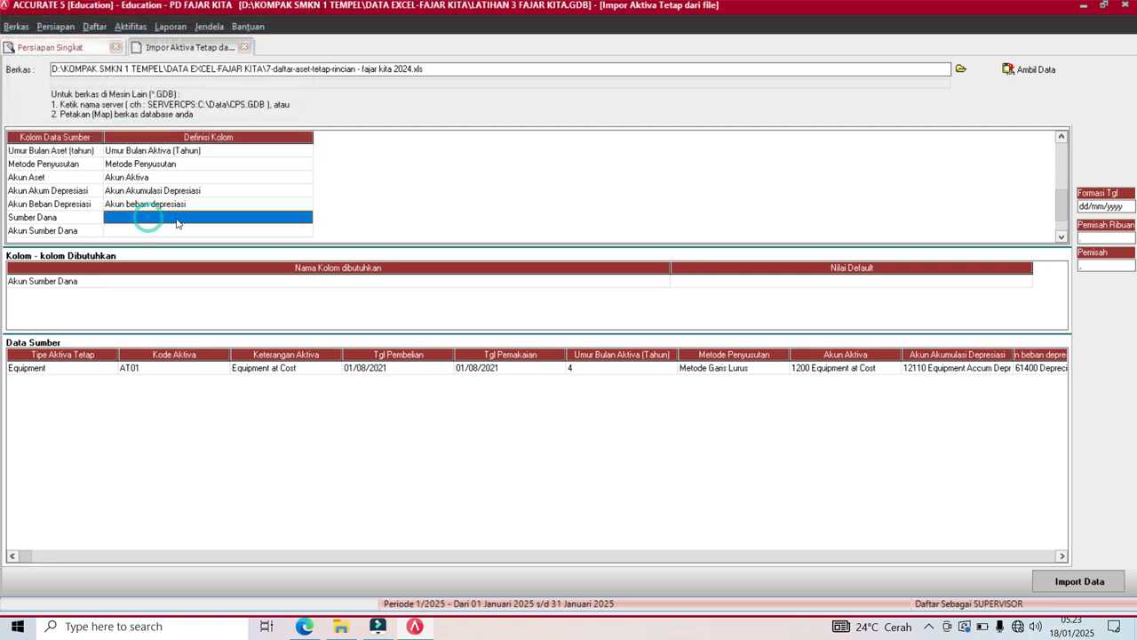
pyautogui.click(307, 217)
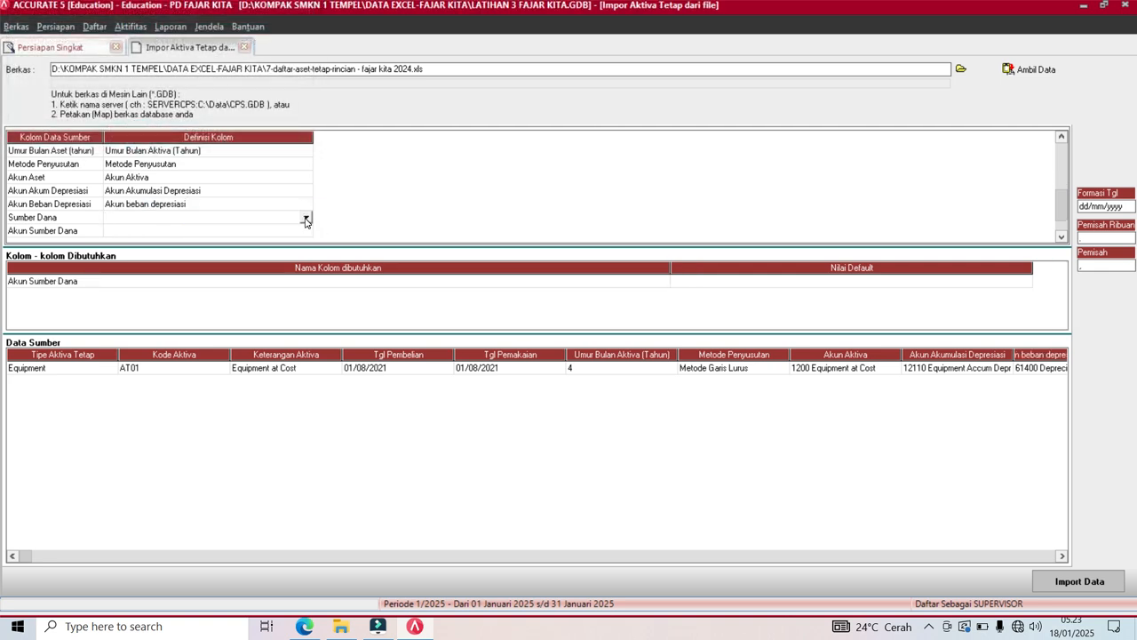
pyautogui.click(307, 218)
pyautogui.click(142, 259)
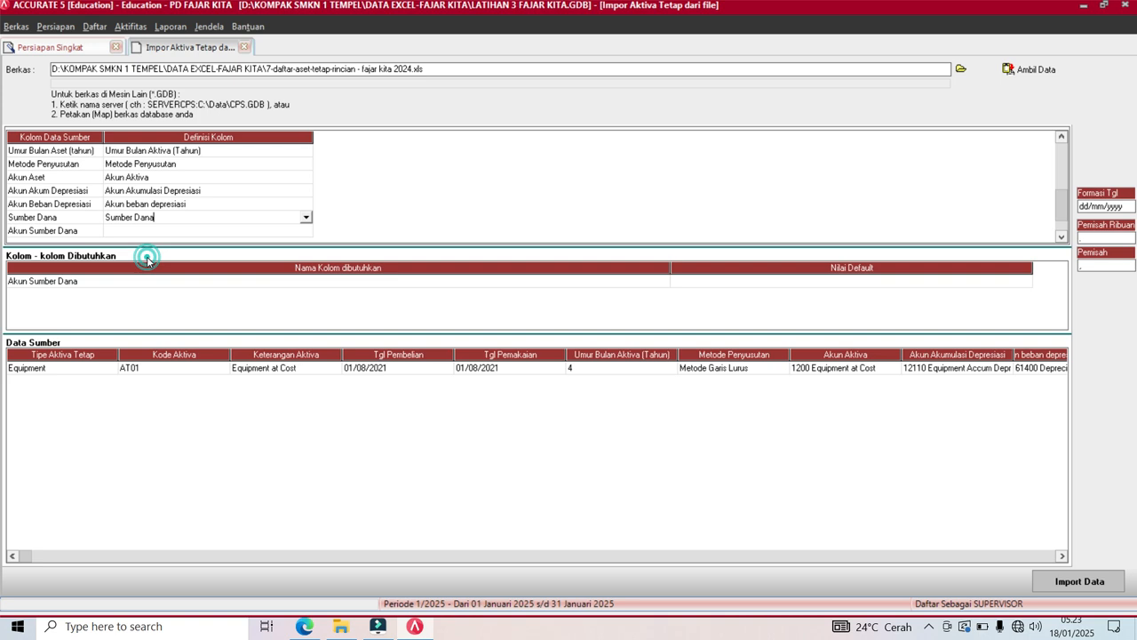
pyautogui.click(179, 232)
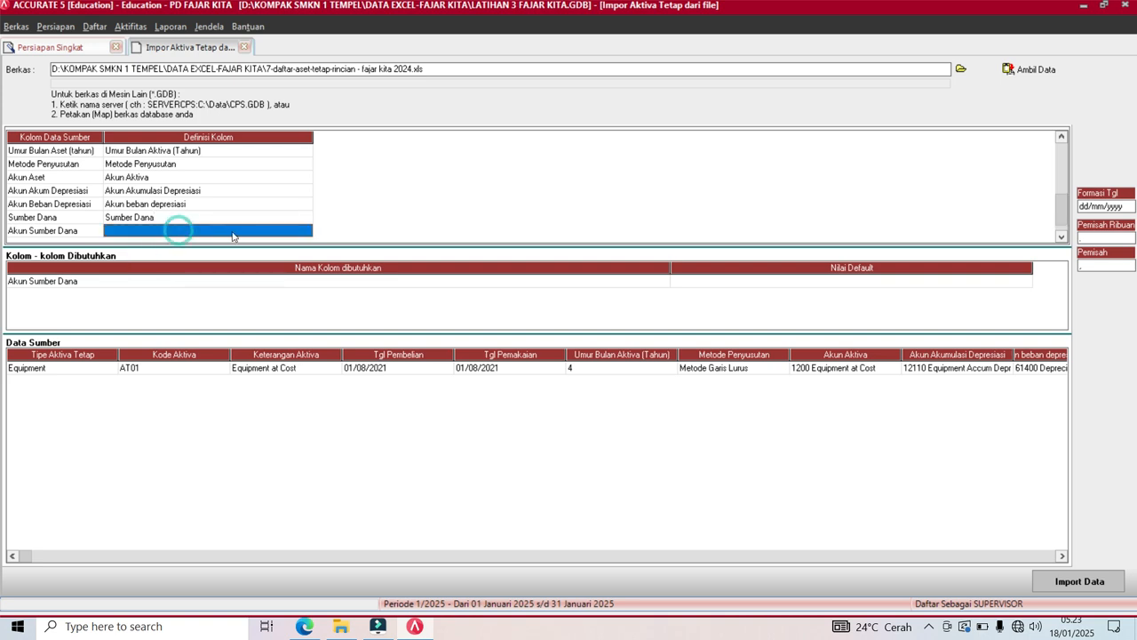
pyautogui.click(305, 232)
pyautogui.click(305, 230)
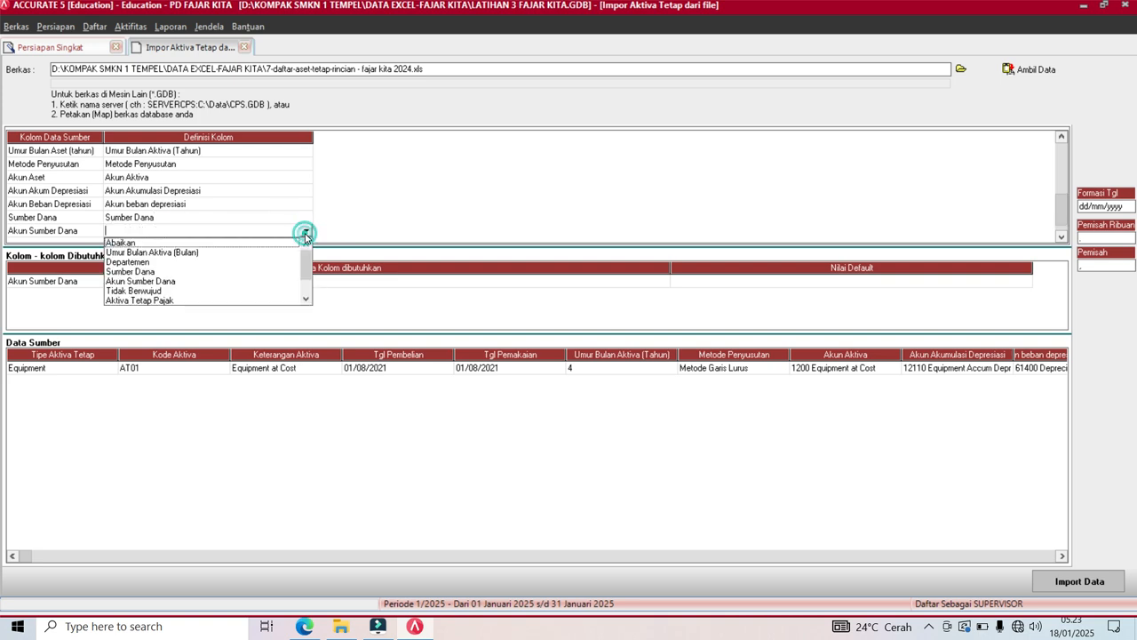
pyautogui.click(154, 283)
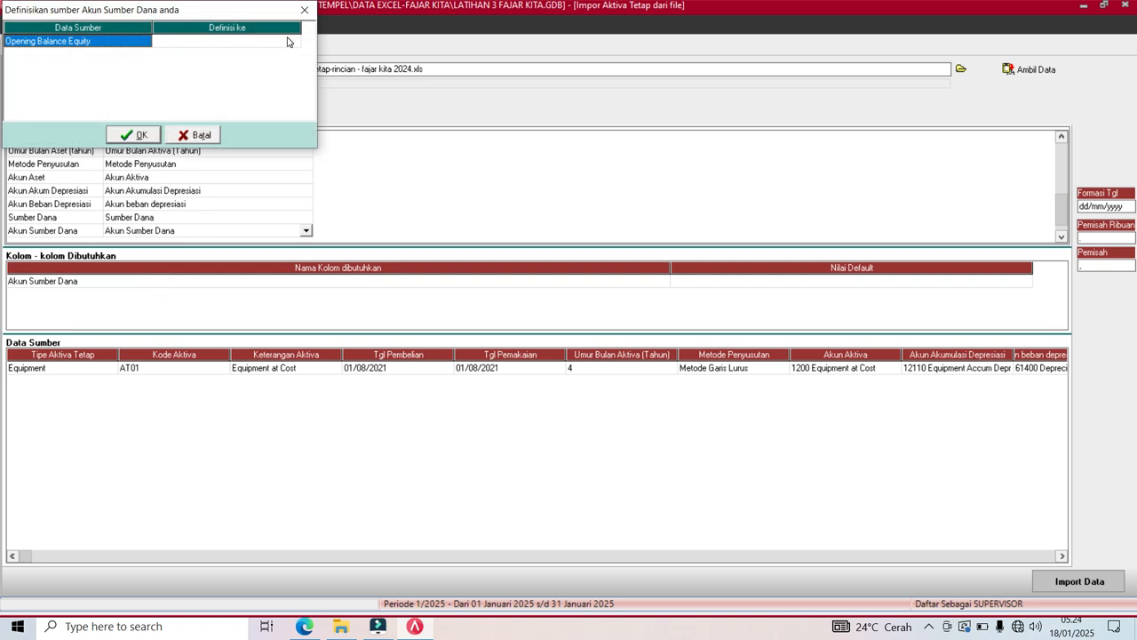
# Match the Opening Balance Equity fund source to account 310002.
pyautogui.click(288, 42)
pyautogui.click(293, 45)
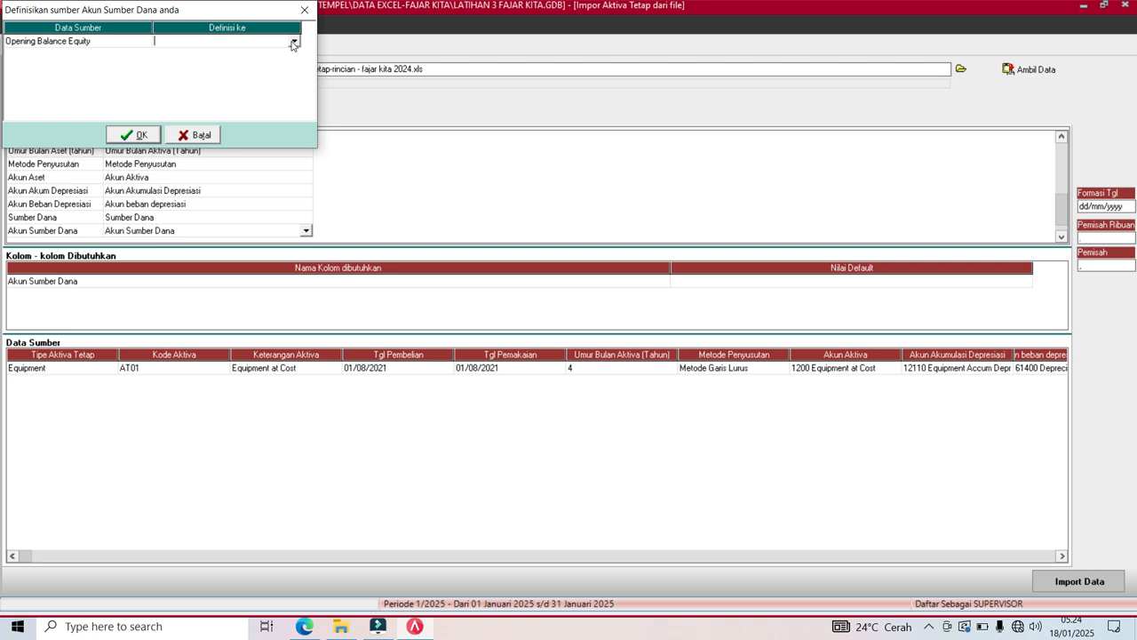
pyautogui.click(293, 43)
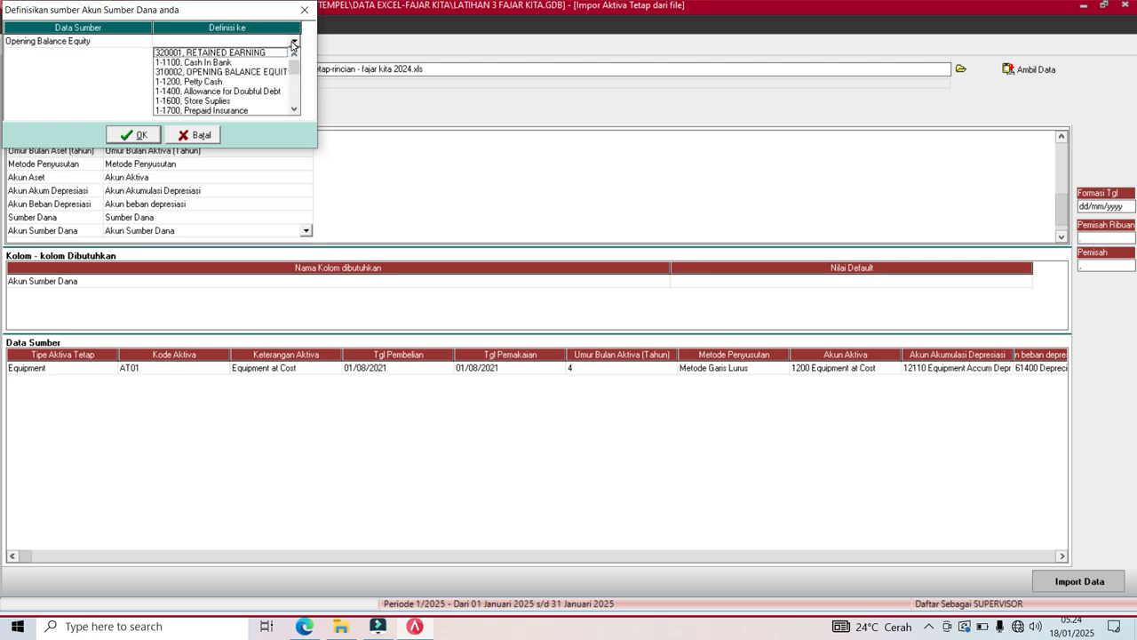
pyautogui.click(256, 73)
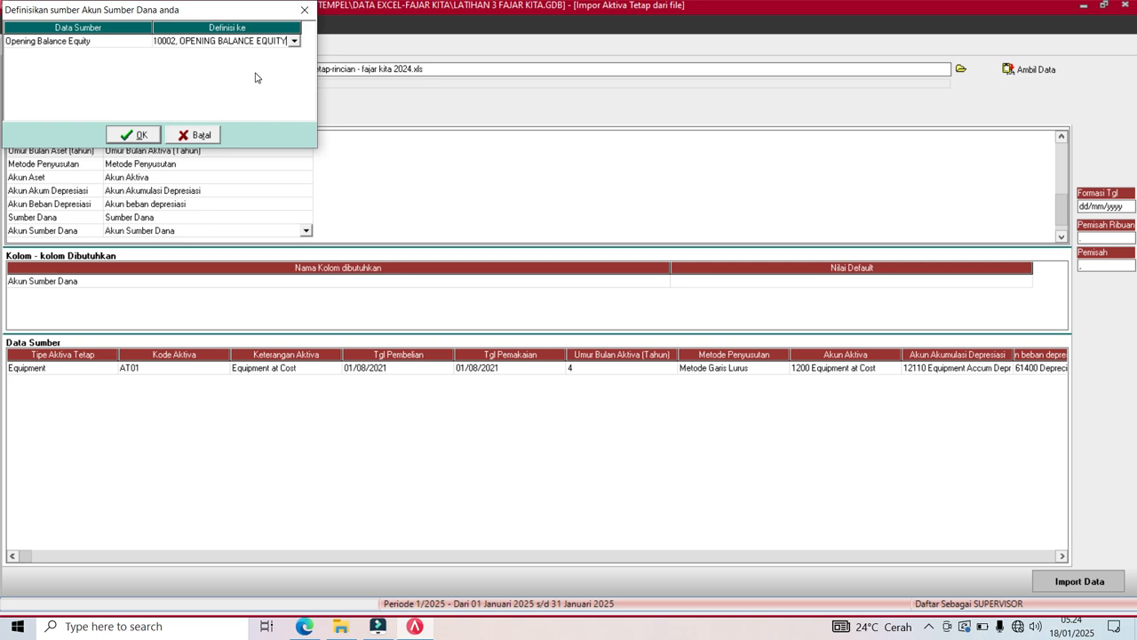
pyautogui.click(132, 135)
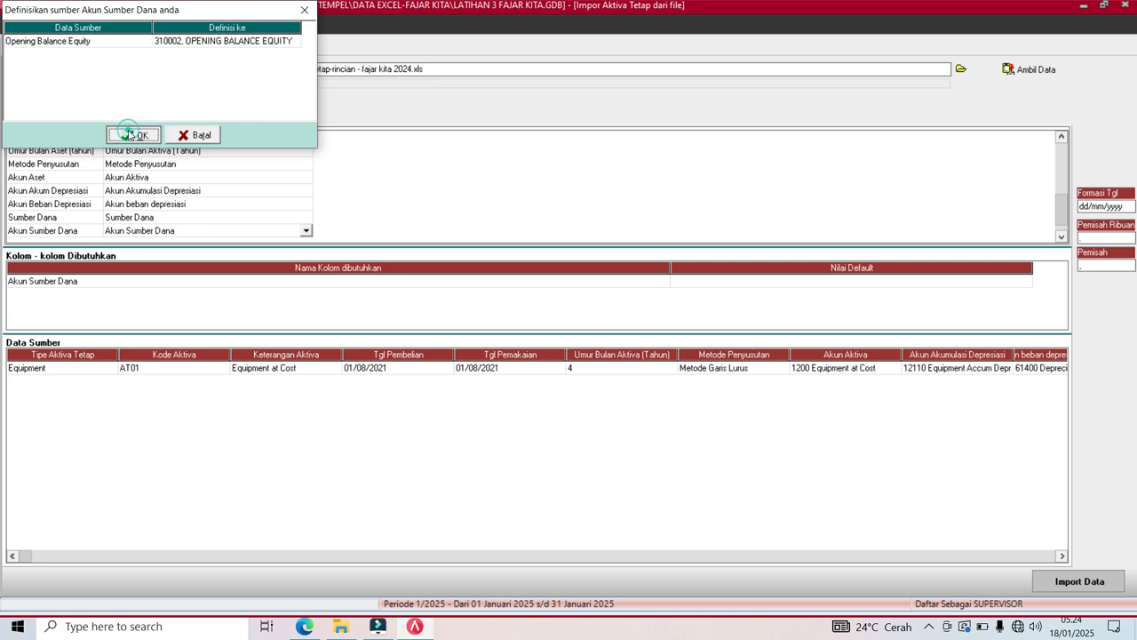
# Map the Nilai Residu source column to the Nilai Residu field.
pyautogui.click(1064, 238)
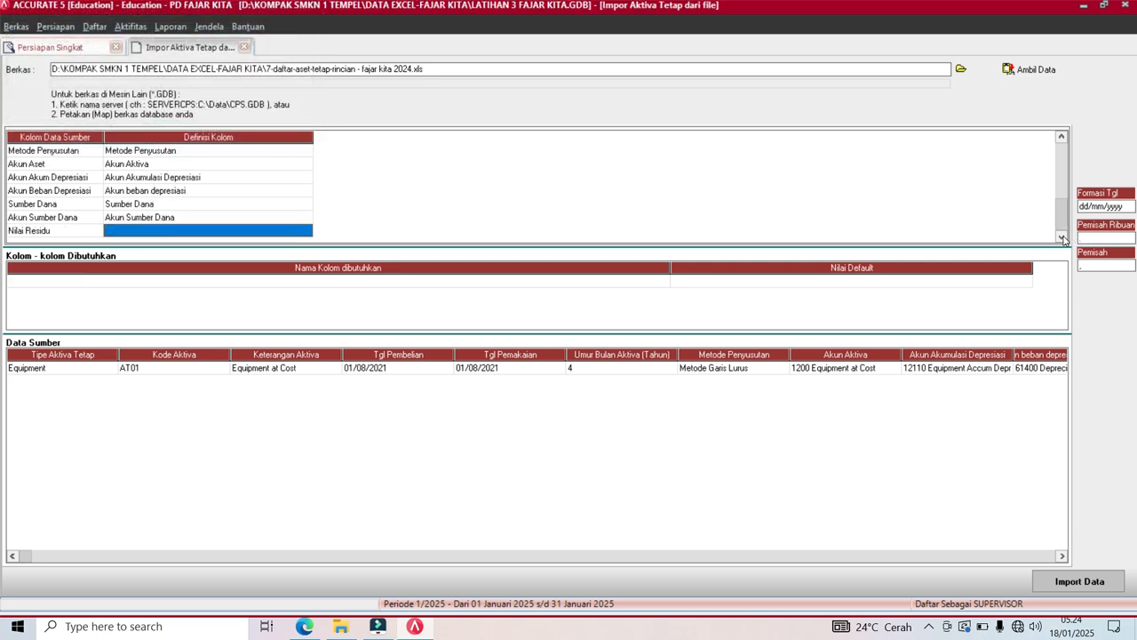
pyautogui.click(305, 229)
pyautogui.click(307, 231)
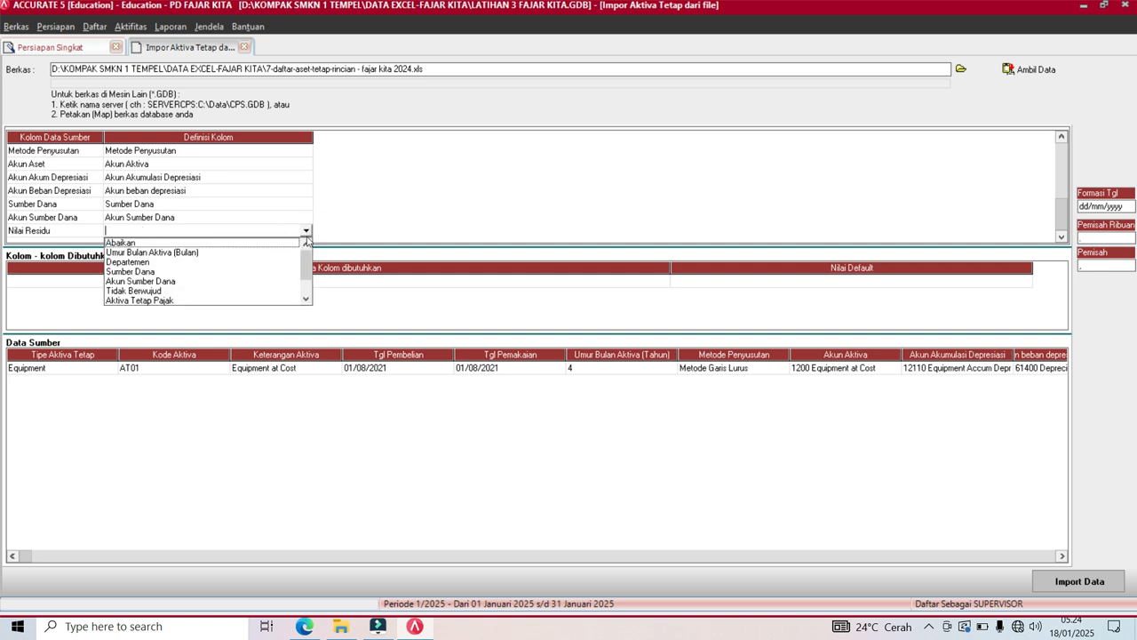
pyautogui.click(306, 299)
pyautogui.click(306, 298)
pyautogui.click(306, 298)
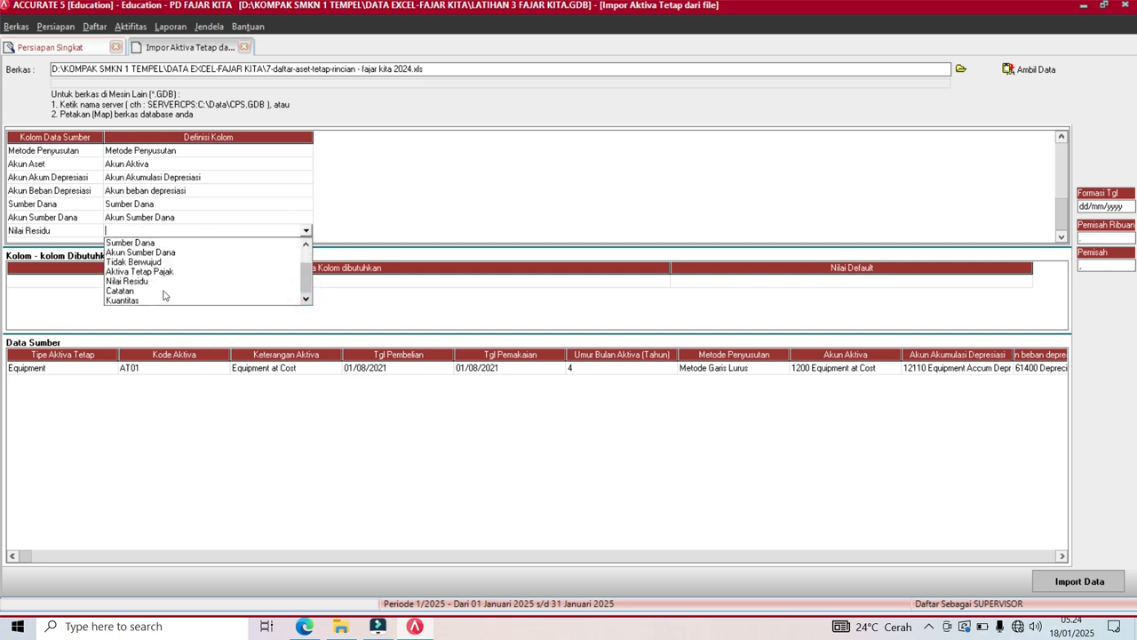
pyautogui.click(149, 284)
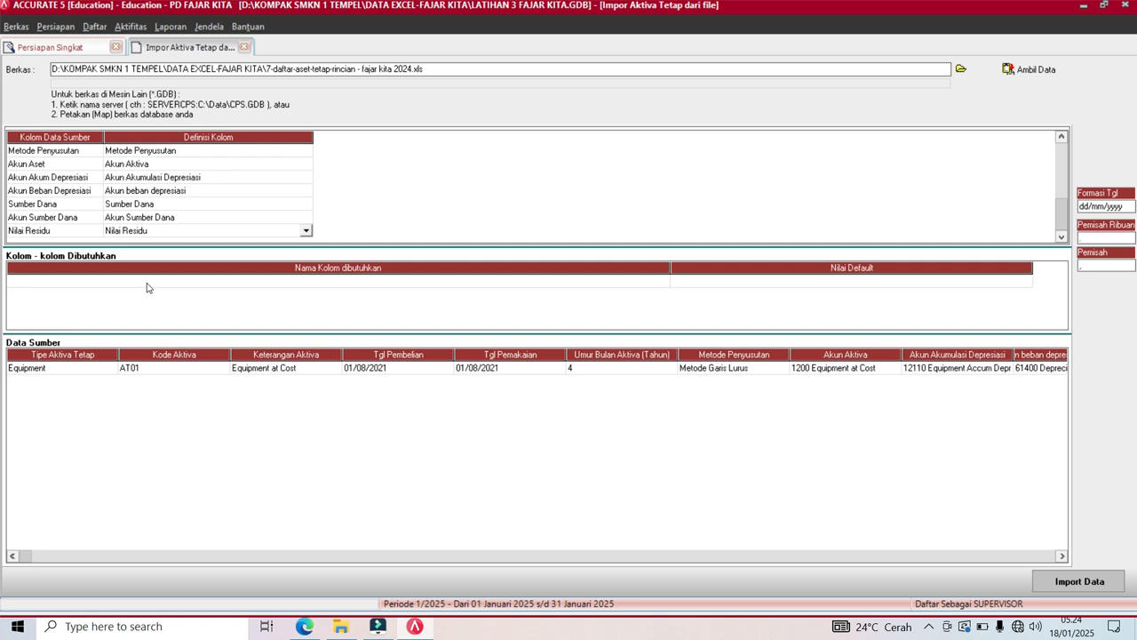
# Review each fixed-asset column mapping row by row.
pyautogui.press('Down')
pyautogui.press('Up')
pyautogui.press('Up')
pyautogui.press('Up')
pyautogui.press('Up')
pyautogui.press('Up')
pyautogui.press('Up')
pyautogui.press('Up')
pyautogui.press('Up')
pyautogui.press('Up')
pyautogui.press('Up')
pyautogui.press('Up')
pyautogui.press('Up')
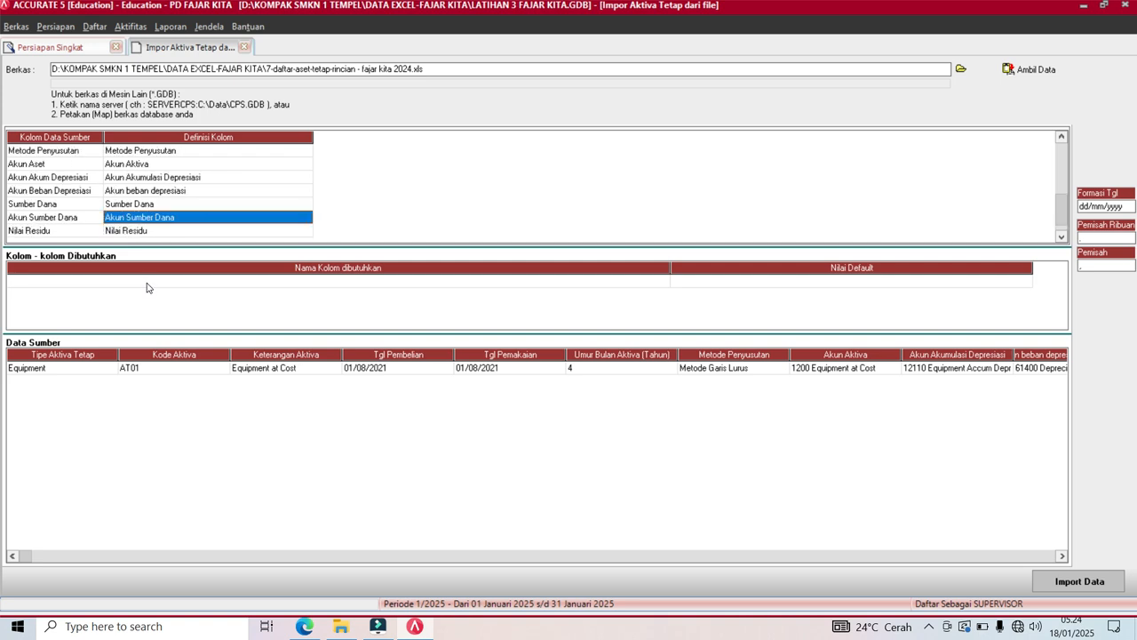
pyautogui.press('Up')
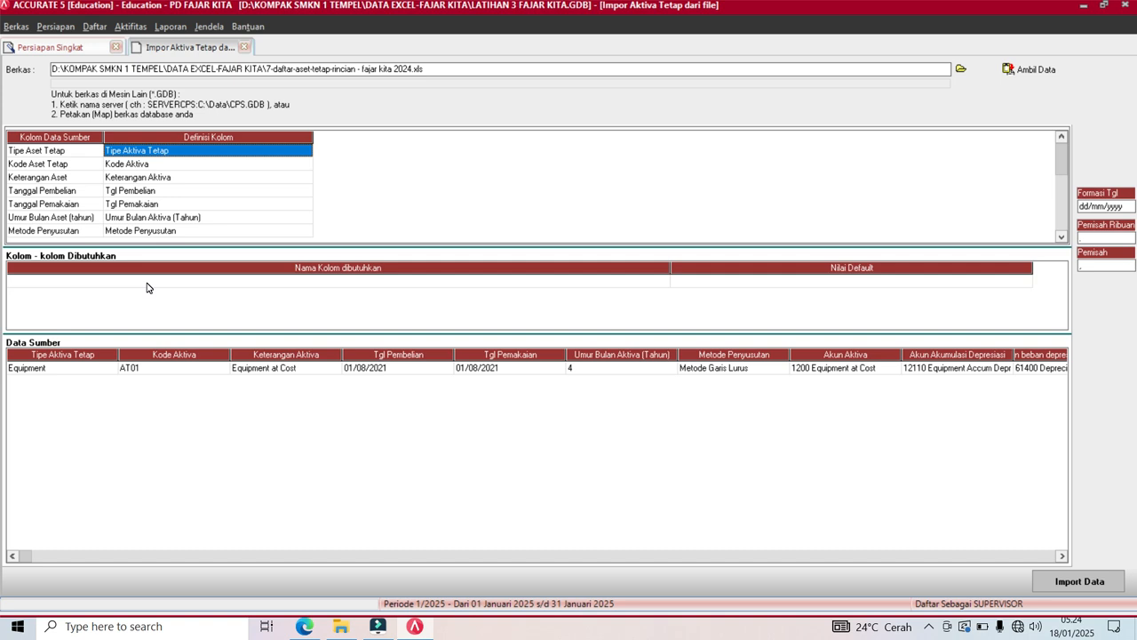
pyautogui.press('Down')
pyautogui.press('Down')
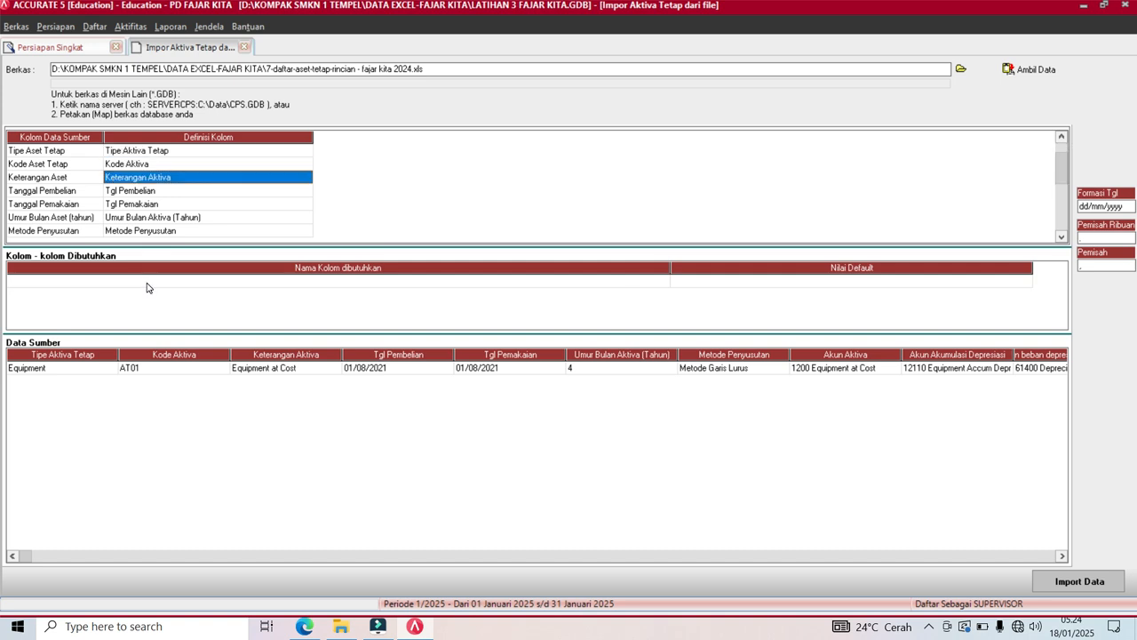
pyautogui.press('Down')
pyautogui.press('Down')
pyautogui.press('Down')
pyautogui.press('Down')
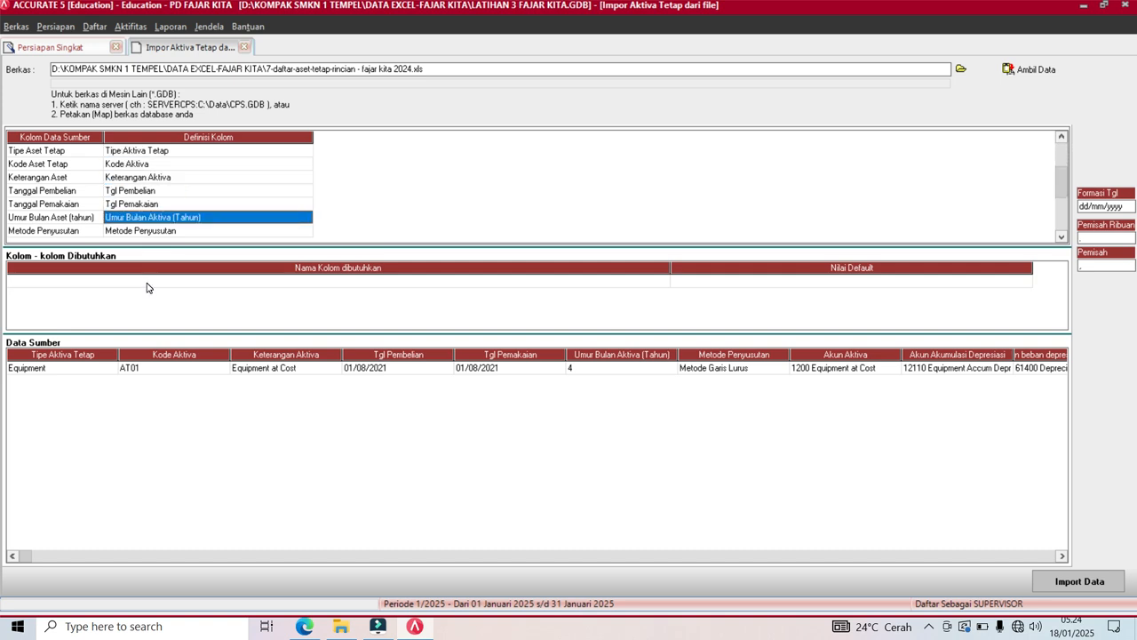
pyautogui.press('Down')
pyautogui.press('Down')
pyautogui.press('Down')
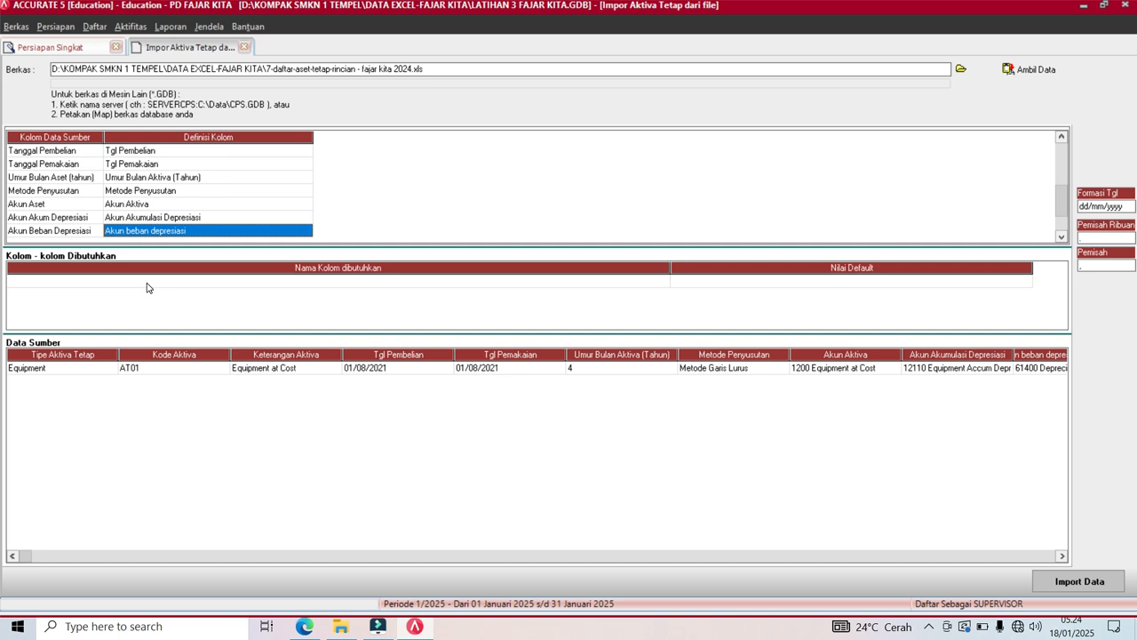
pyautogui.press('Down')
pyautogui.press('Down')
pyautogui.press('Down')
pyautogui.press('Down')
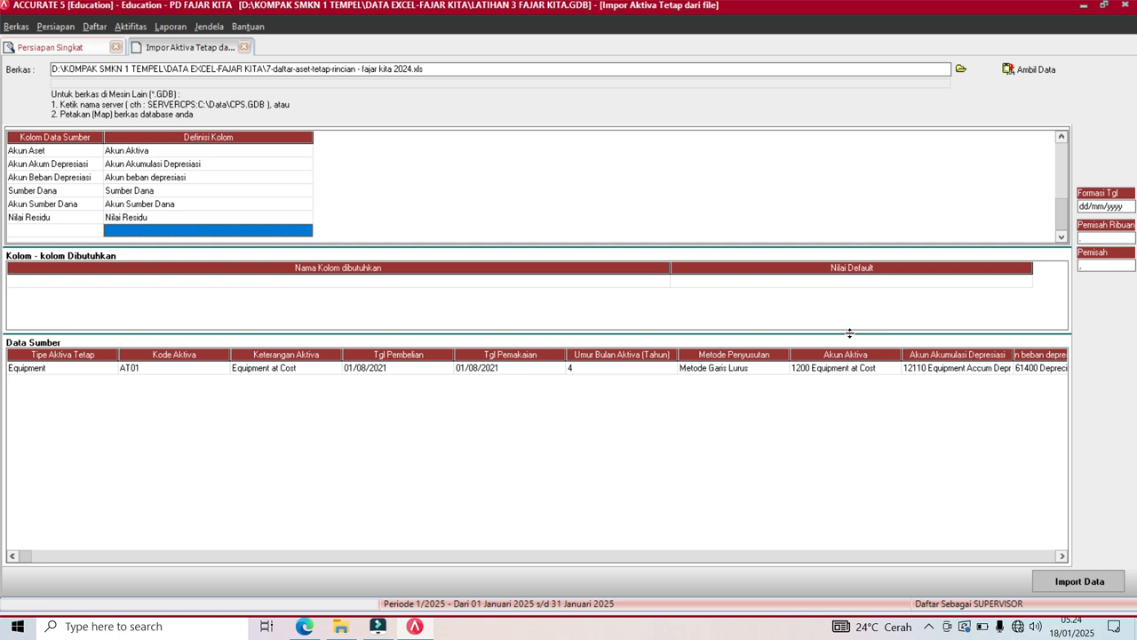
# Import asset AT01 and advance through steps 18–20 to the Selamat finish page.
pyautogui.click(1071, 582)
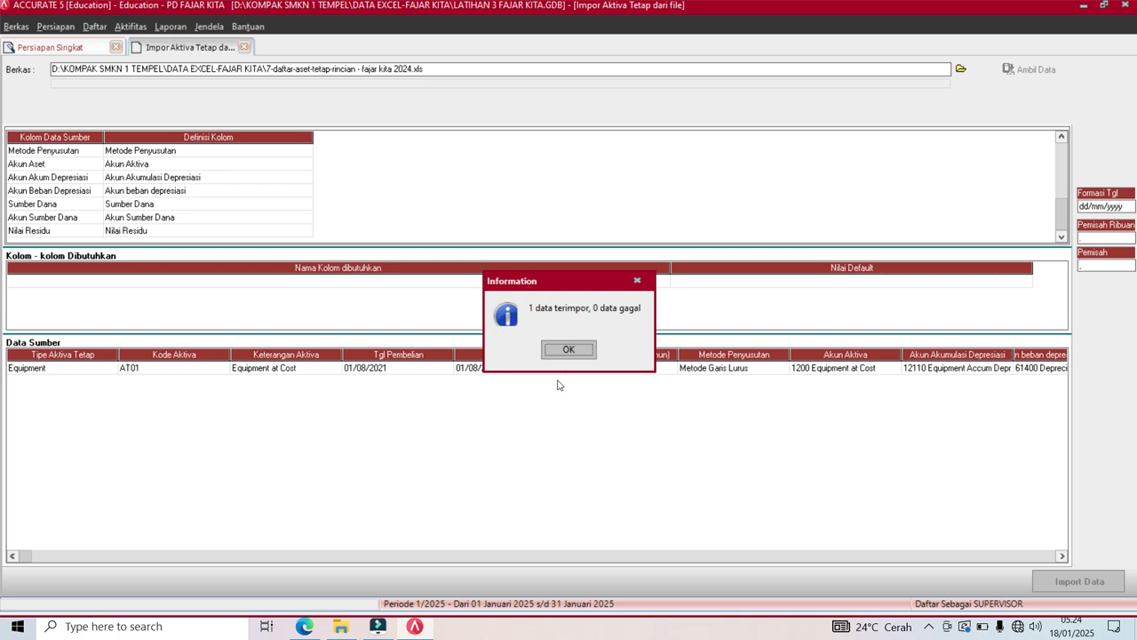
pyautogui.click(564, 353)
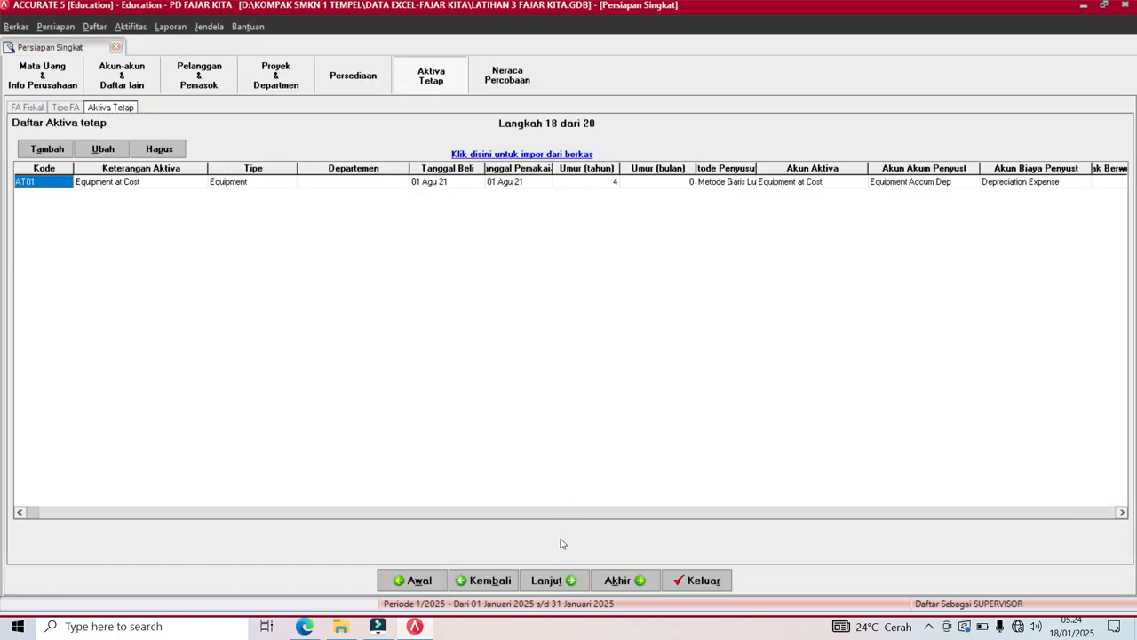
pyautogui.click(548, 581)
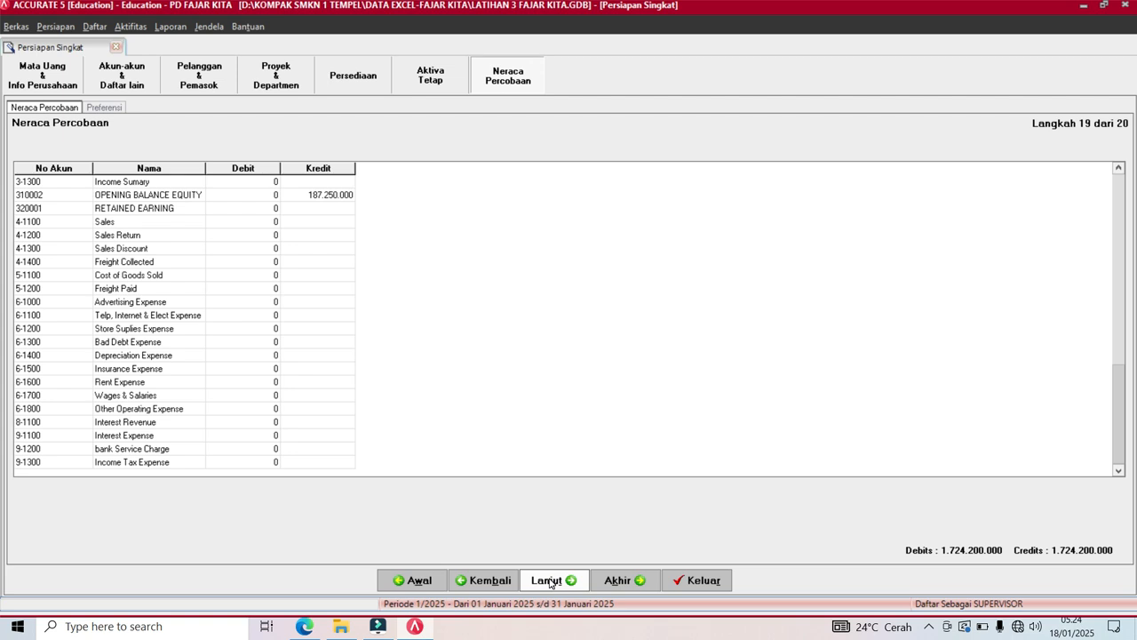
pyautogui.click(550, 581)
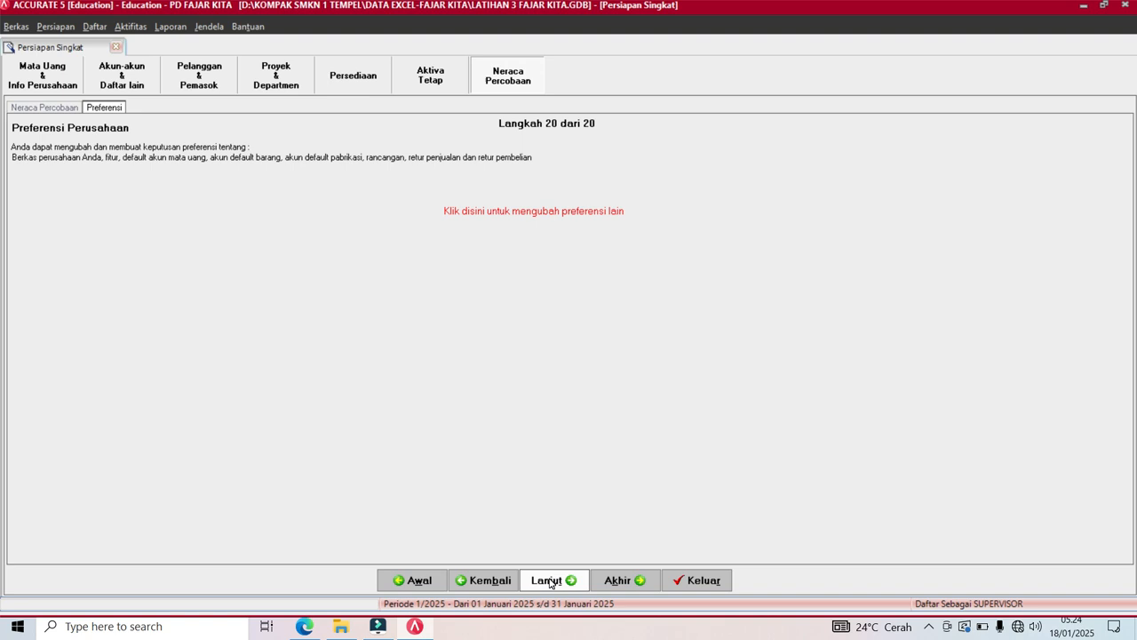
pyautogui.click(550, 581)
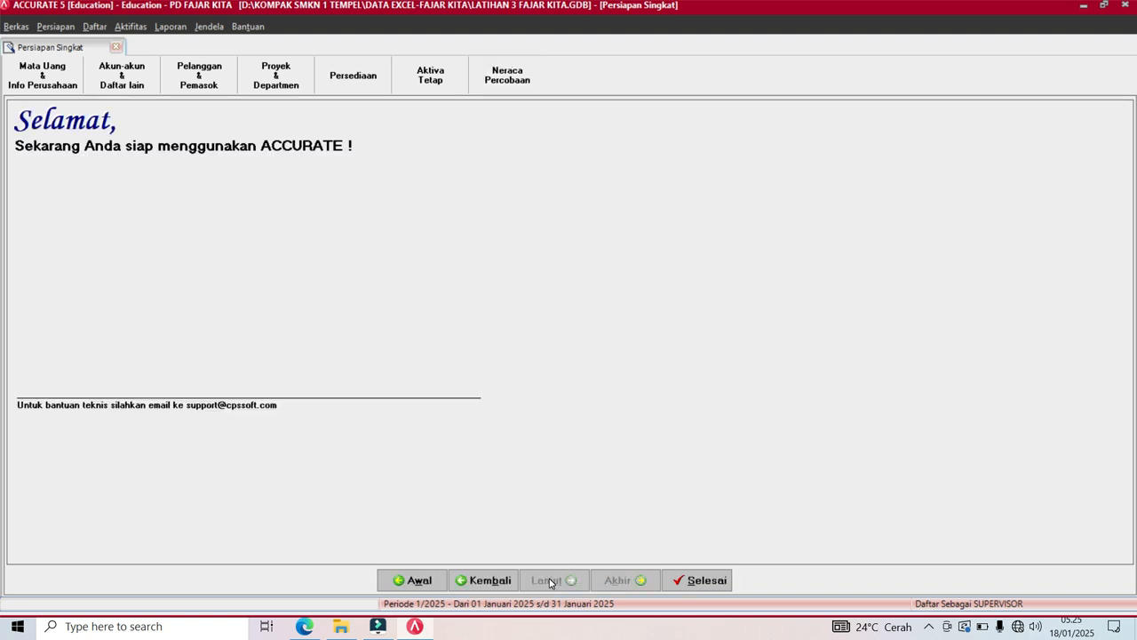
# Close the finished Persiapan Singkat wizard and bring up the SOAL FAJAR KITA PDF.
pyautogui.click(694, 583)
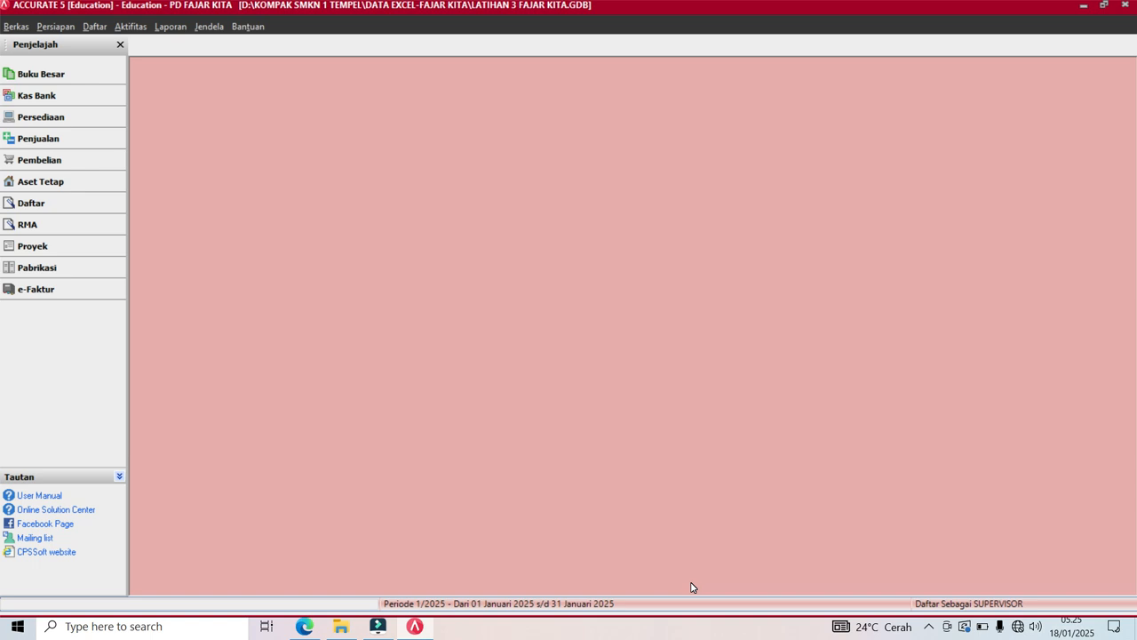
pyautogui.click(305, 627)
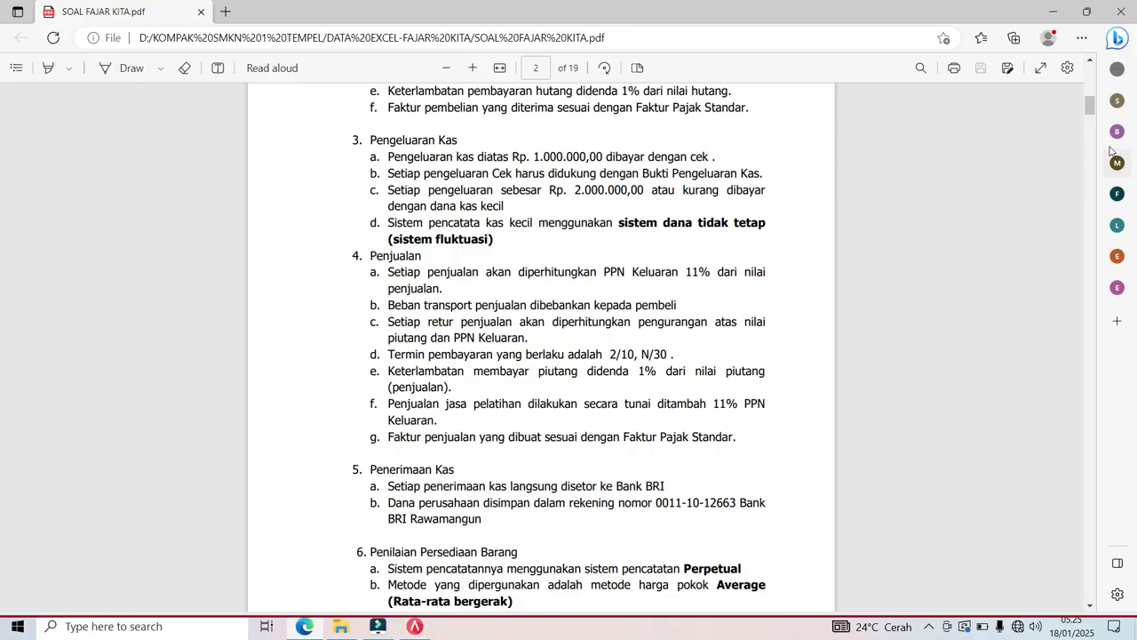
# Scroll the PDF to the trial balance rows including Fajar Capital, then return to ACCURATE's Laporan menu.
pyautogui.moveTo(1091, 110); pyautogui.dragTo(1097, 187)
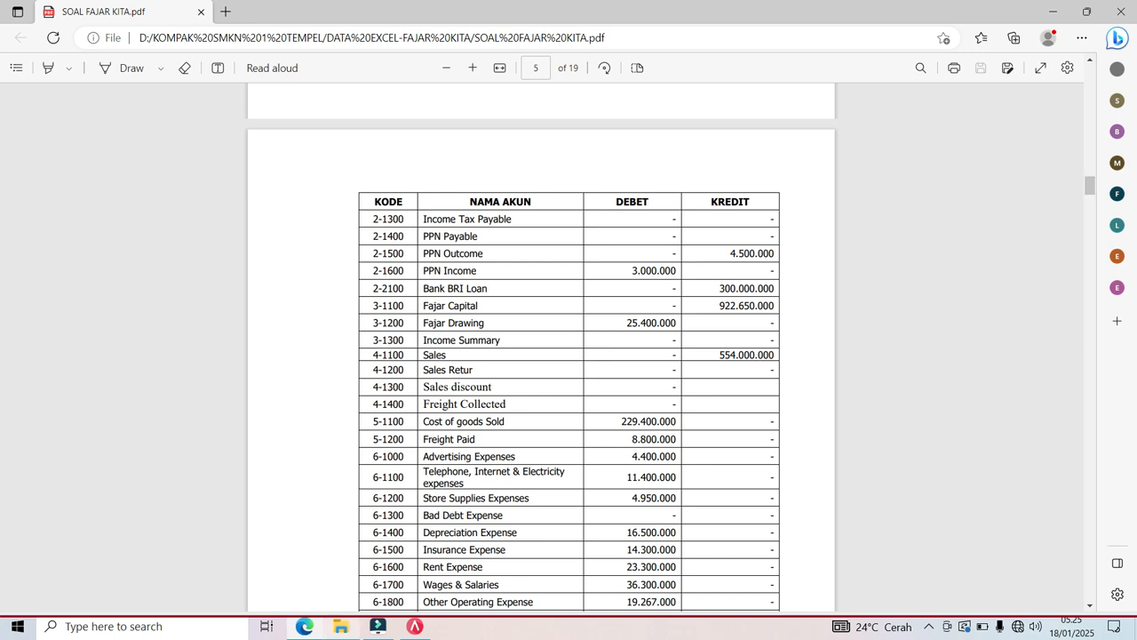
pyautogui.click(415, 626)
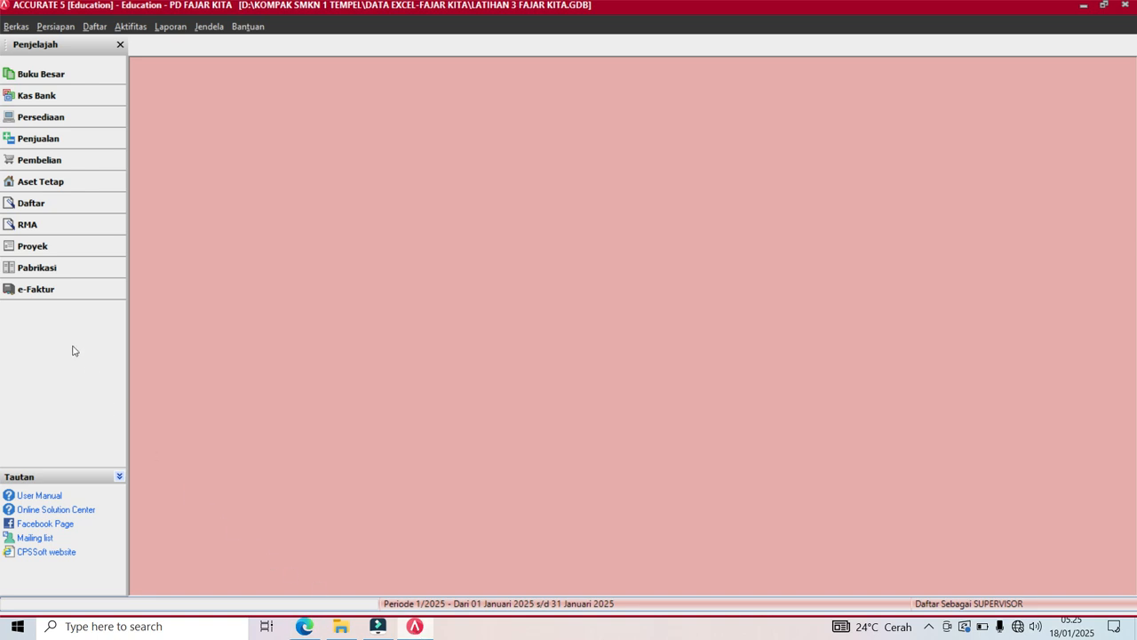
pyautogui.click(170, 27)
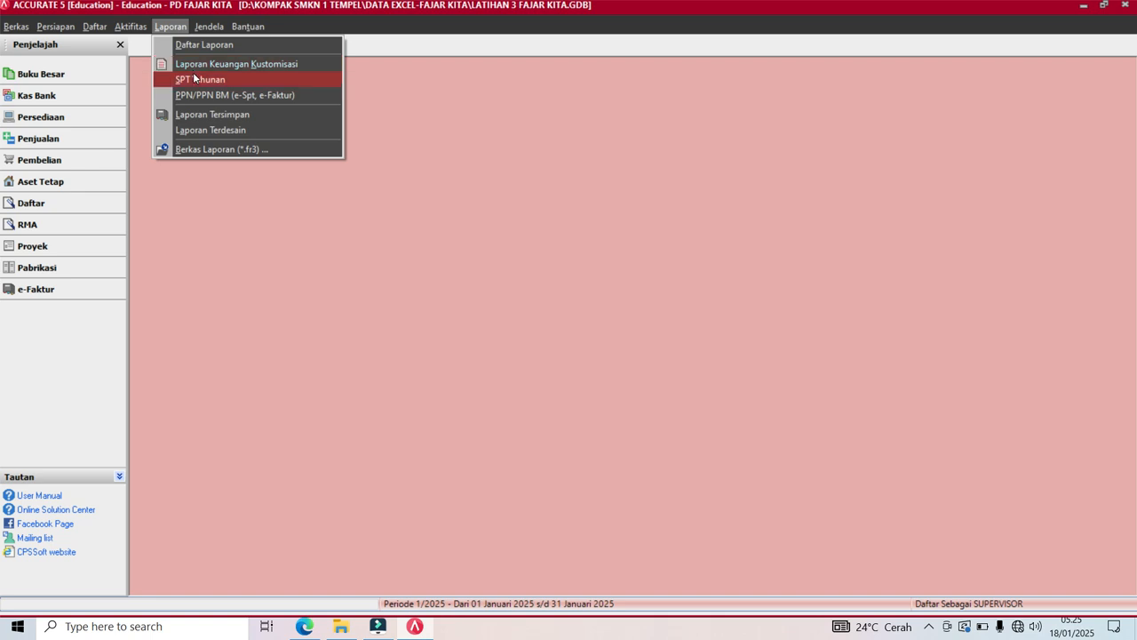
# Generate Neraca Saldo (Klasik) per 30 Nov 2024 including zero balances, then switch to the PDF.
pyautogui.click(197, 46)
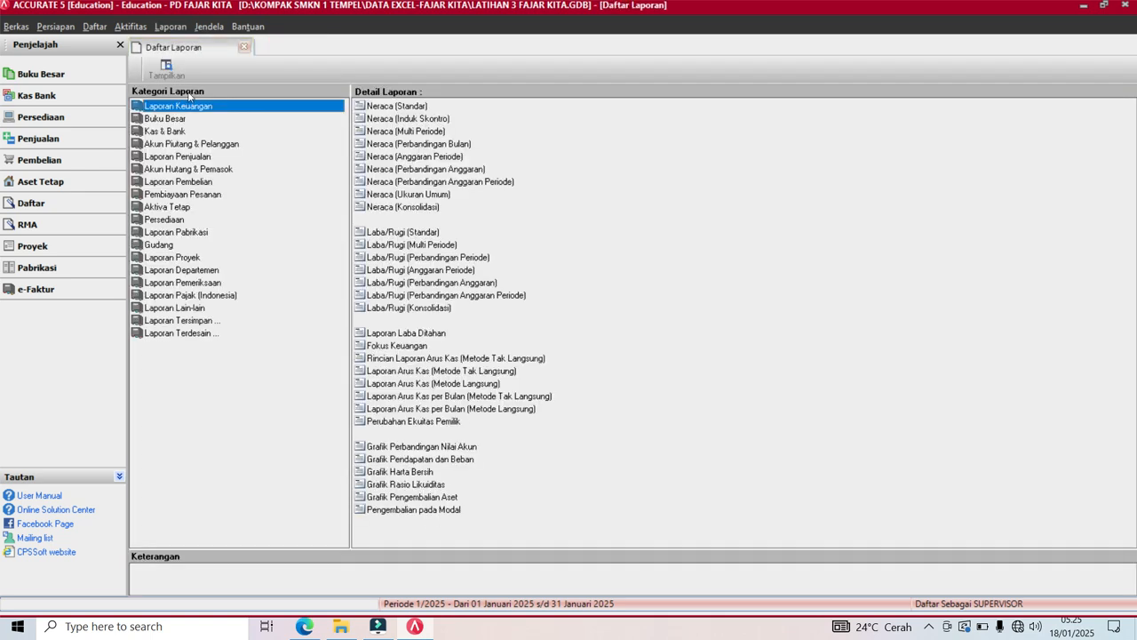
pyautogui.click(177, 119)
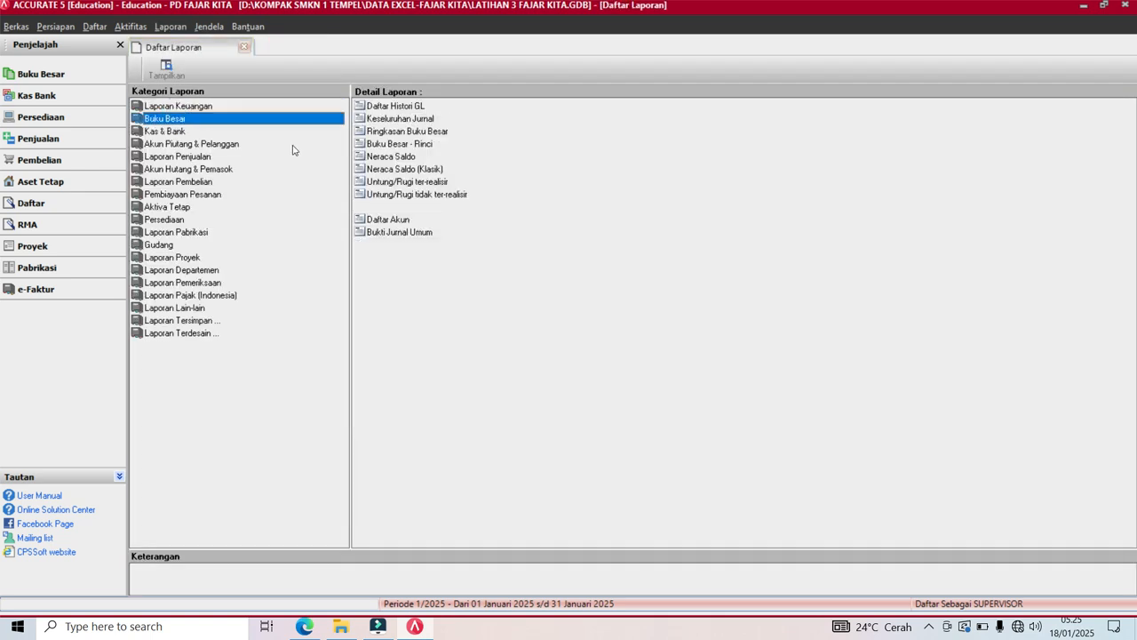
pyautogui.click(425, 169)
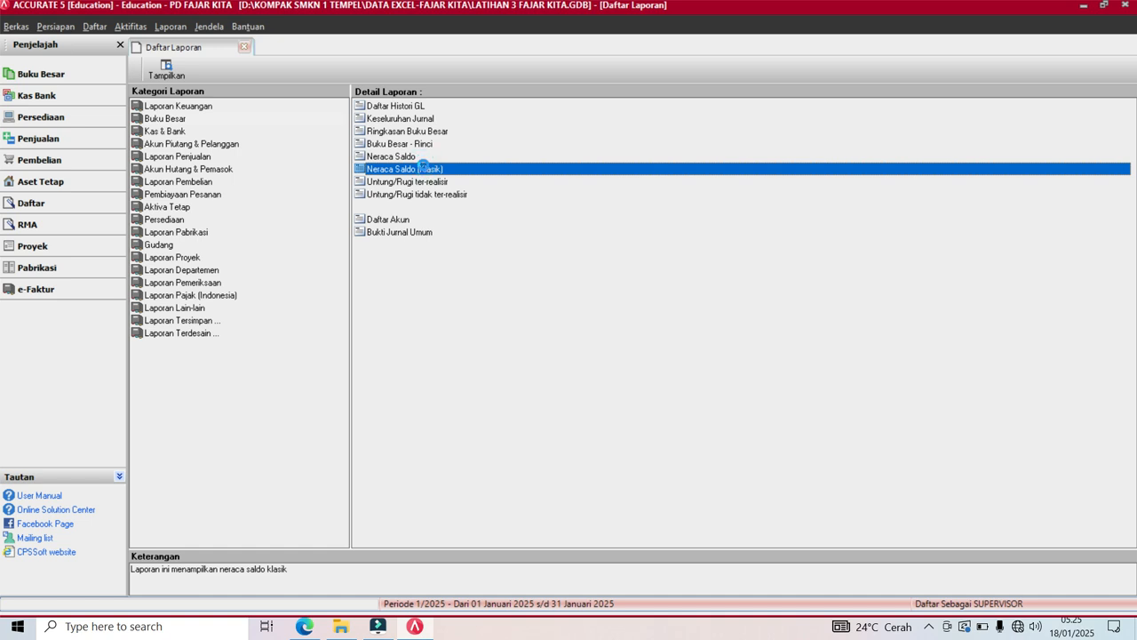
pyautogui.doubleClick(424, 169)
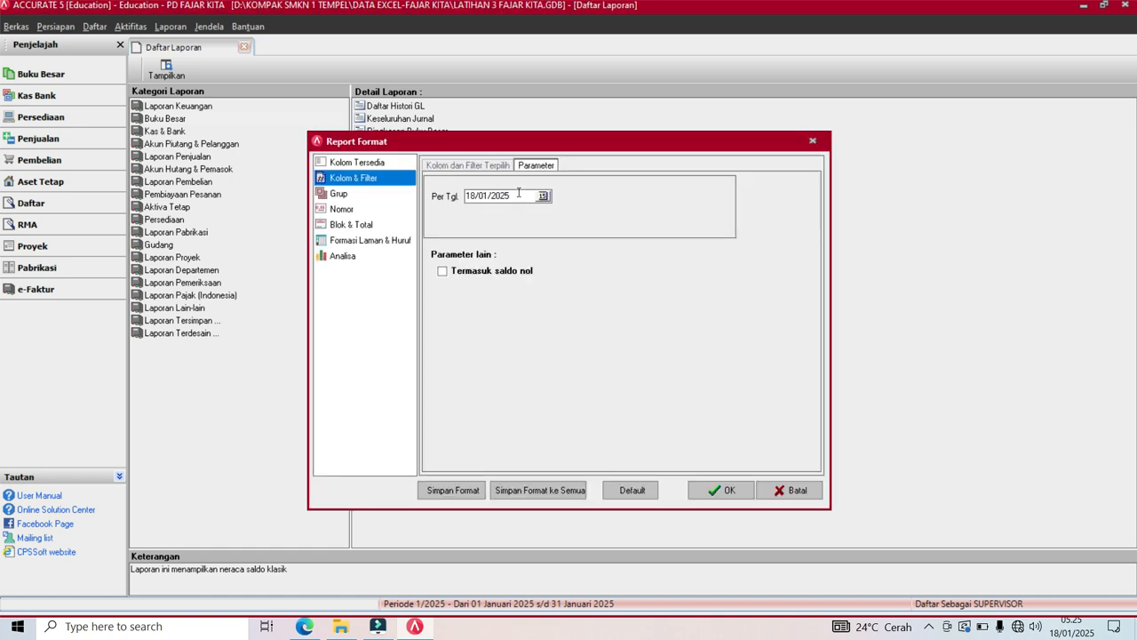
pyautogui.moveTo(525, 197); pyautogui.dragTo(443, 211)
pyautogui.write('30/1')
pyautogui.click(442, 272)
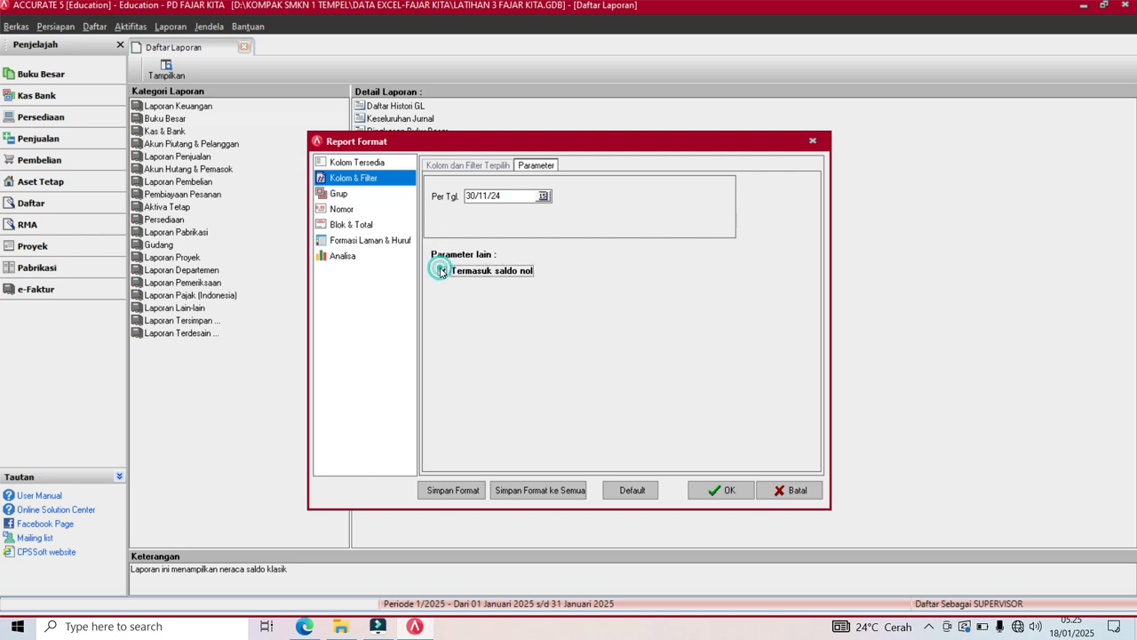
pyautogui.click(720, 491)
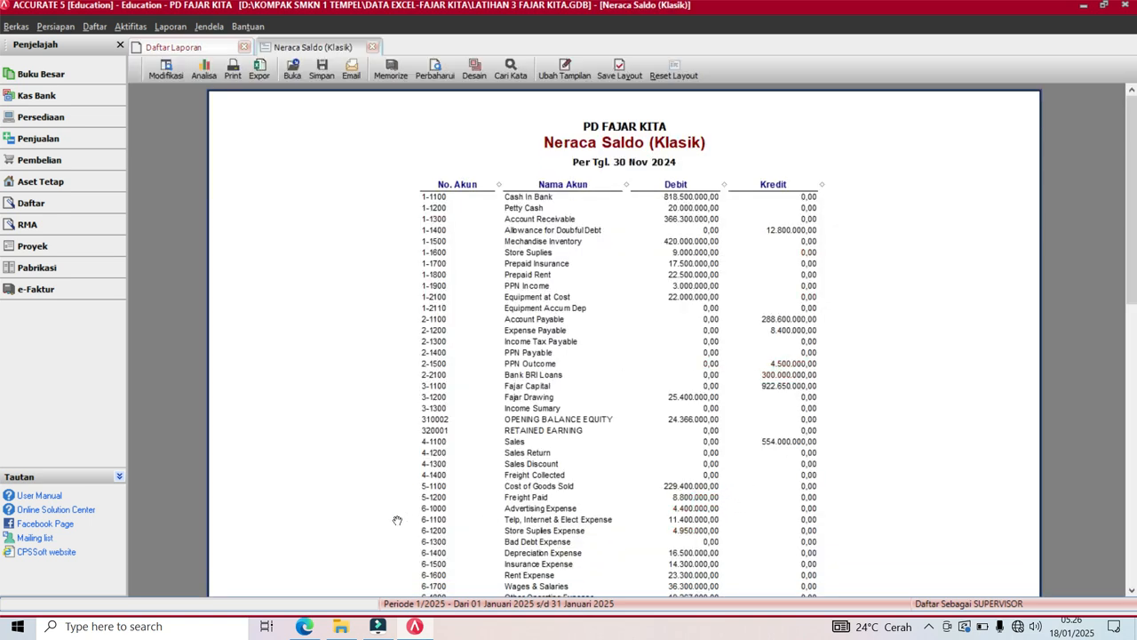
pyautogui.click(299, 631)
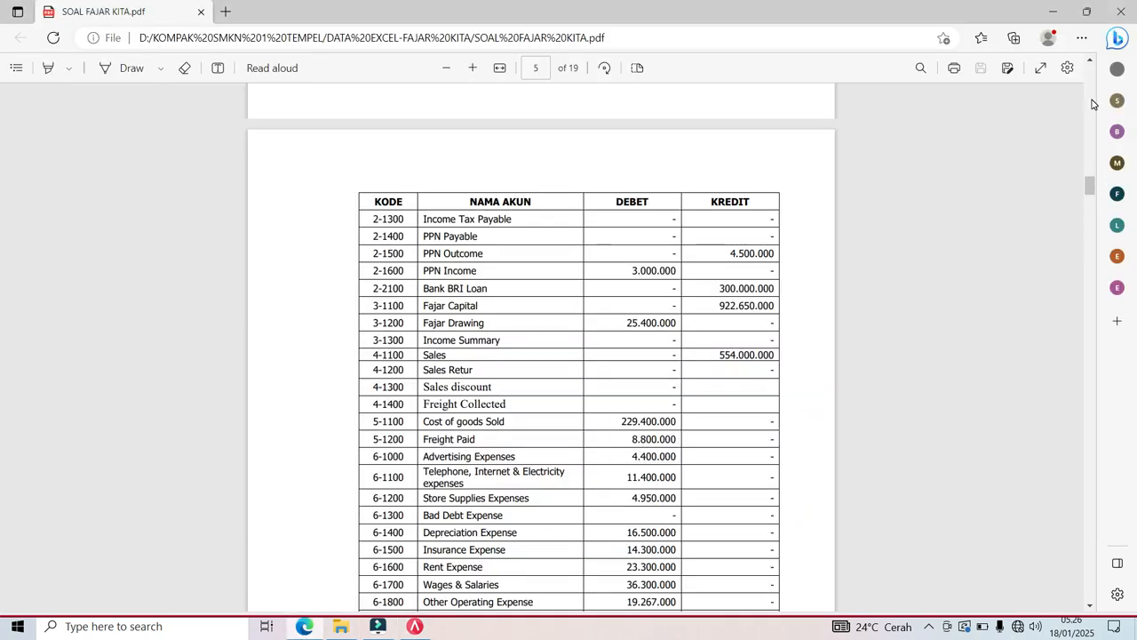
pyautogui.click(1089, 62)
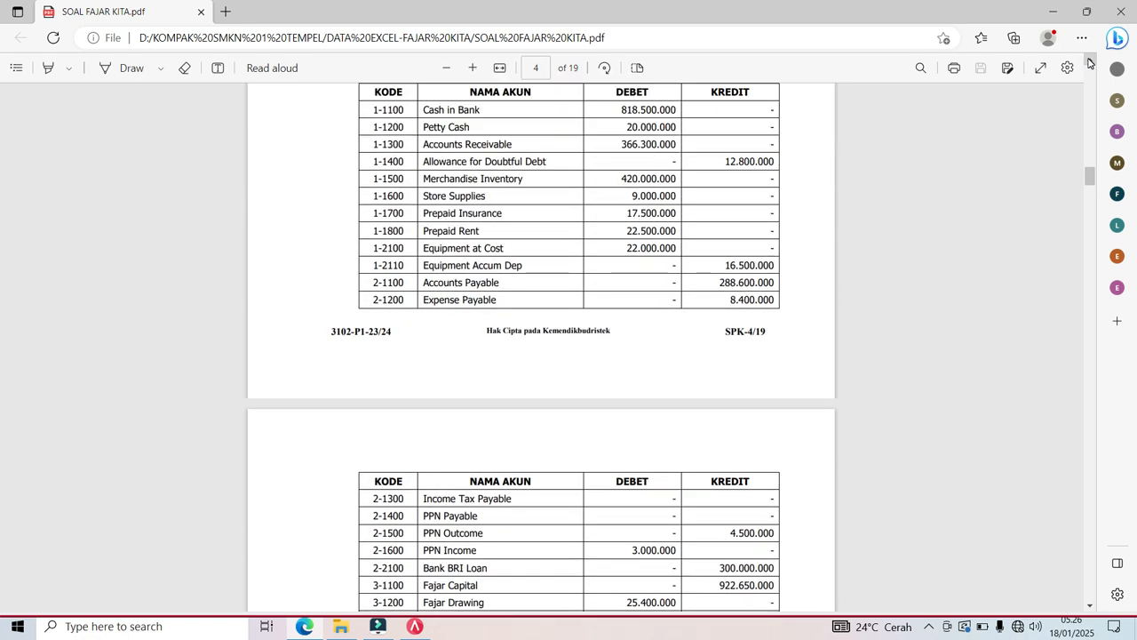
pyautogui.click(1090, 63)
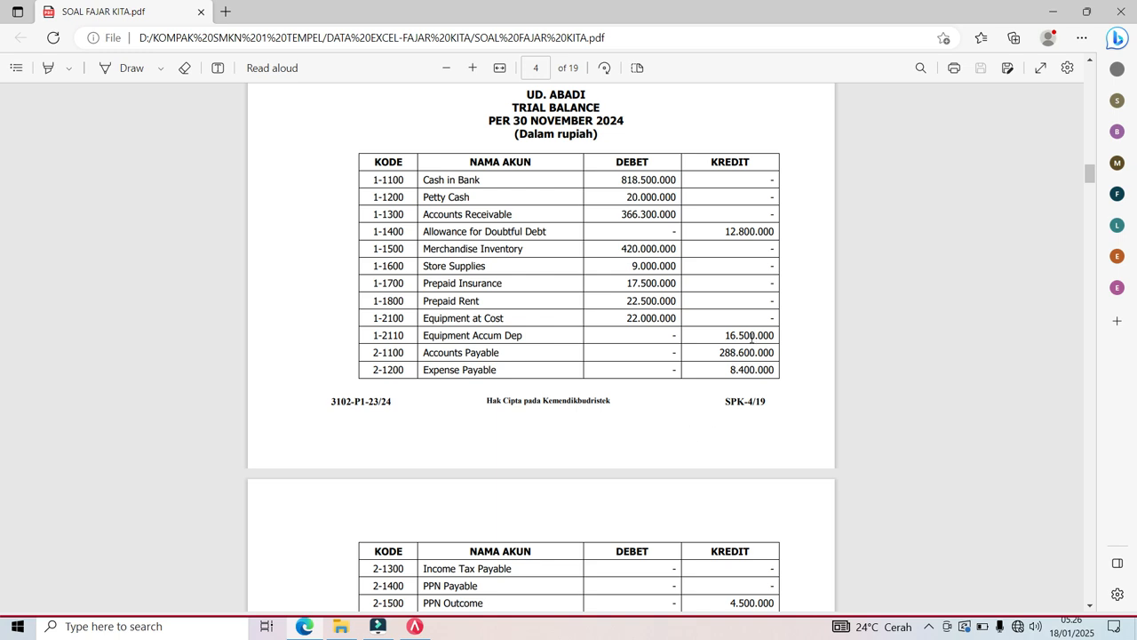
pyautogui.click(415, 625)
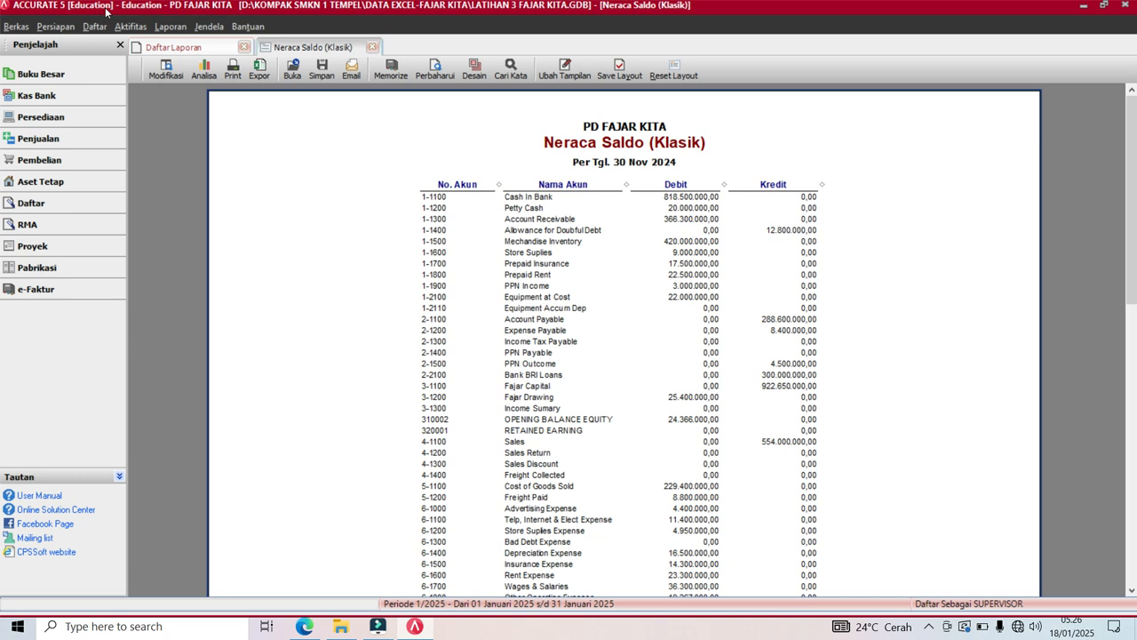
# Run Proses Akhir Bulan for period Nopember, year 2024, and acknowledge the completion message.
pyautogui.click(131, 26)
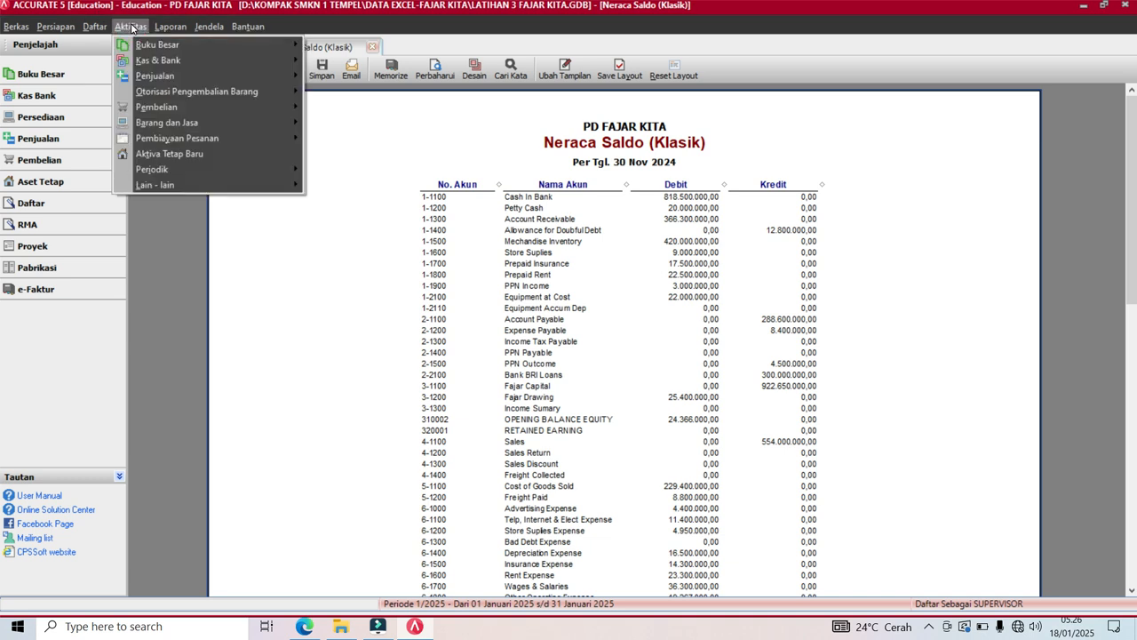
pyautogui.moveTo(169, 170)
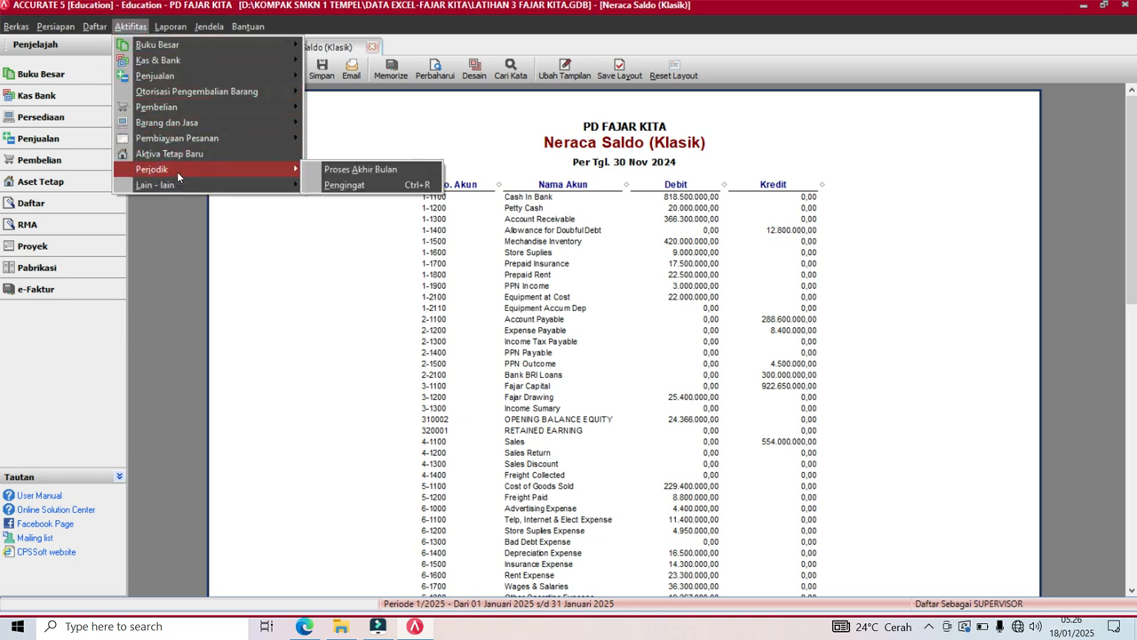
pyautogui.click(356, 171)
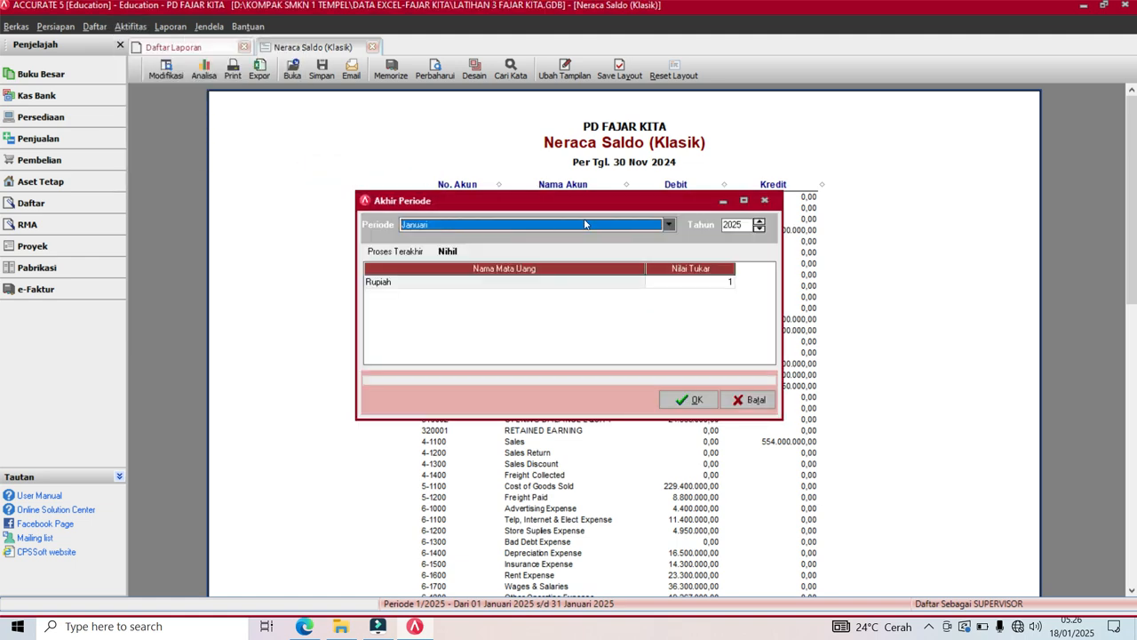
pyautogui.click(666, 226)
pyautogui.click(671, 305)
pyautogui.click(671, 305)
pyautogui.click(670, 304)
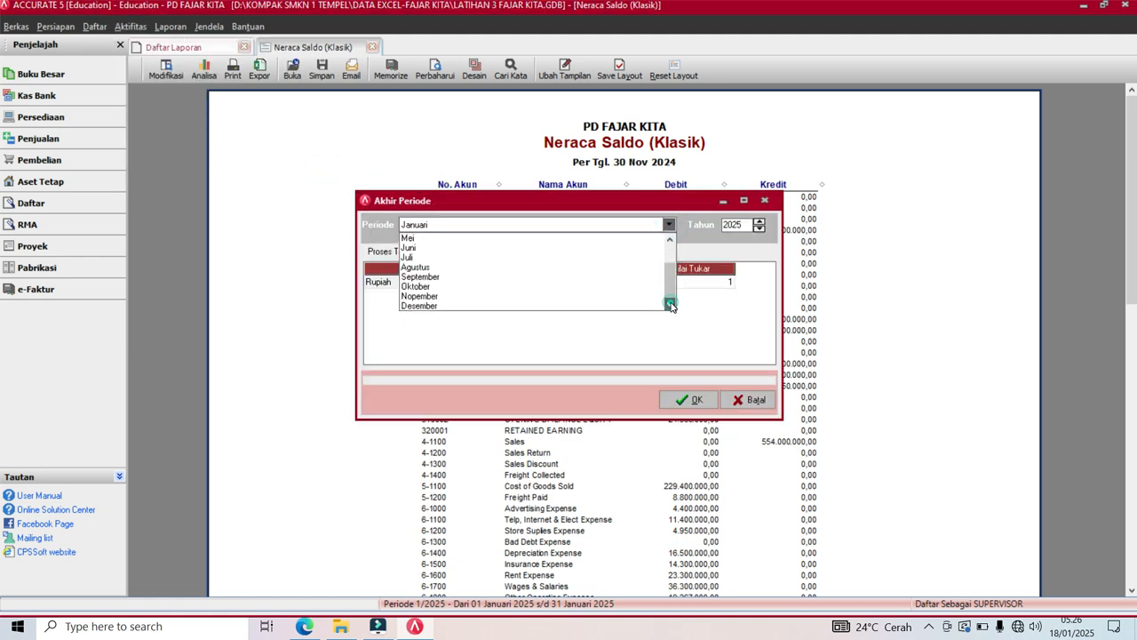
pyautogui.click(481, 297)
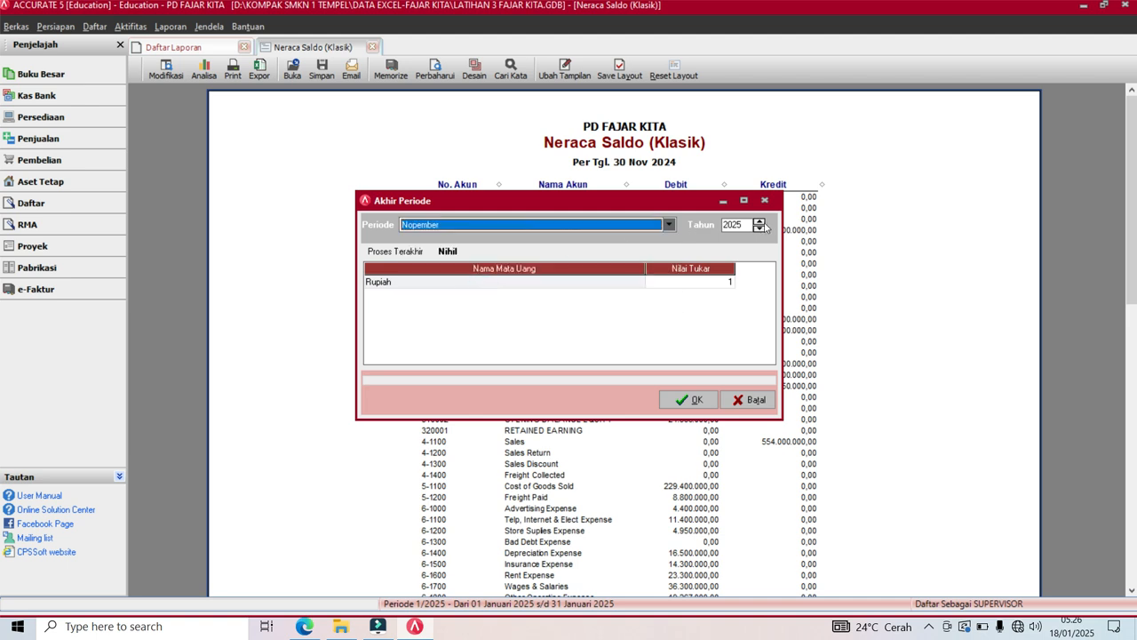
pyautogui.click(759, 229)
pyautogui.click(697, 400)
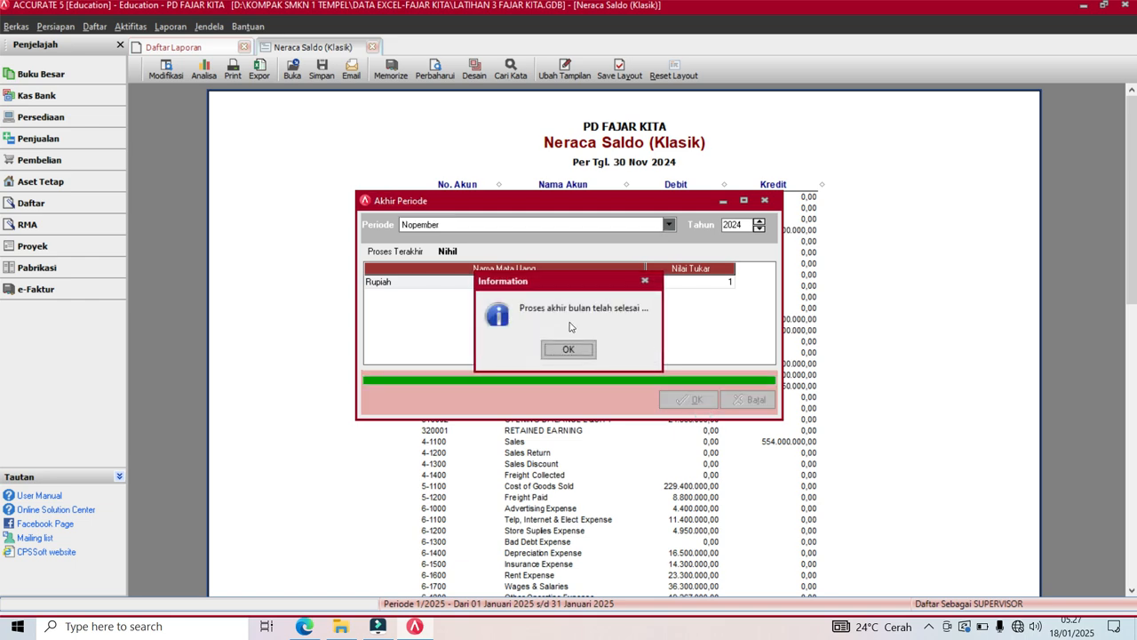
pyautogui.click(558, 348)
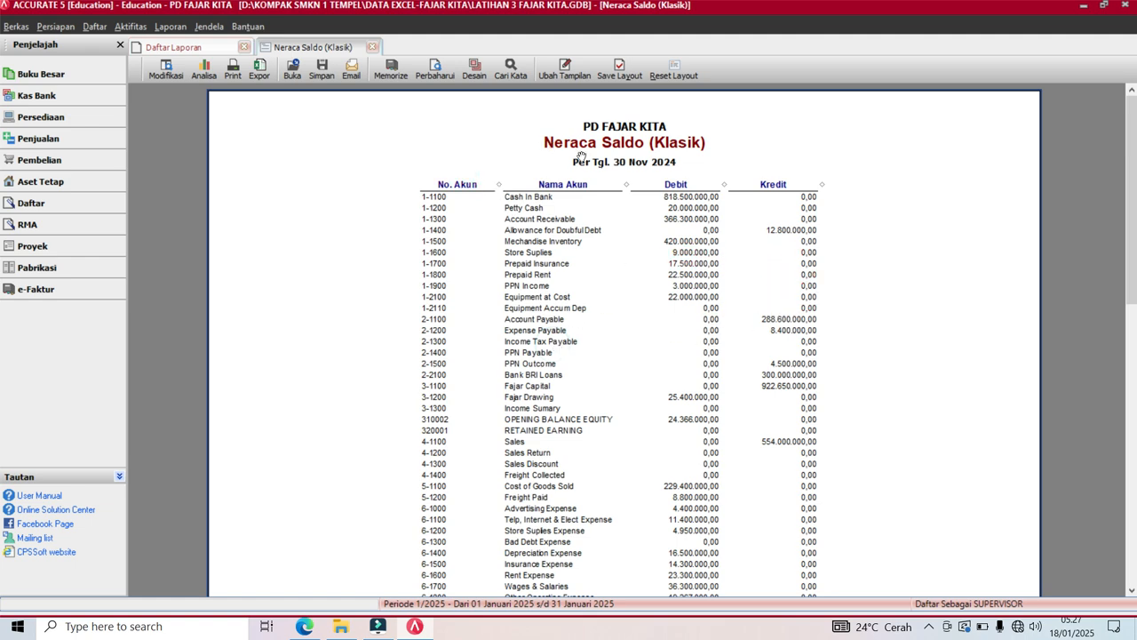
# Refresh the trial balance so Equipment Accum Dep shows 16.500.000 credit, then view the source PDF.
pyautogui.click(431, 68)
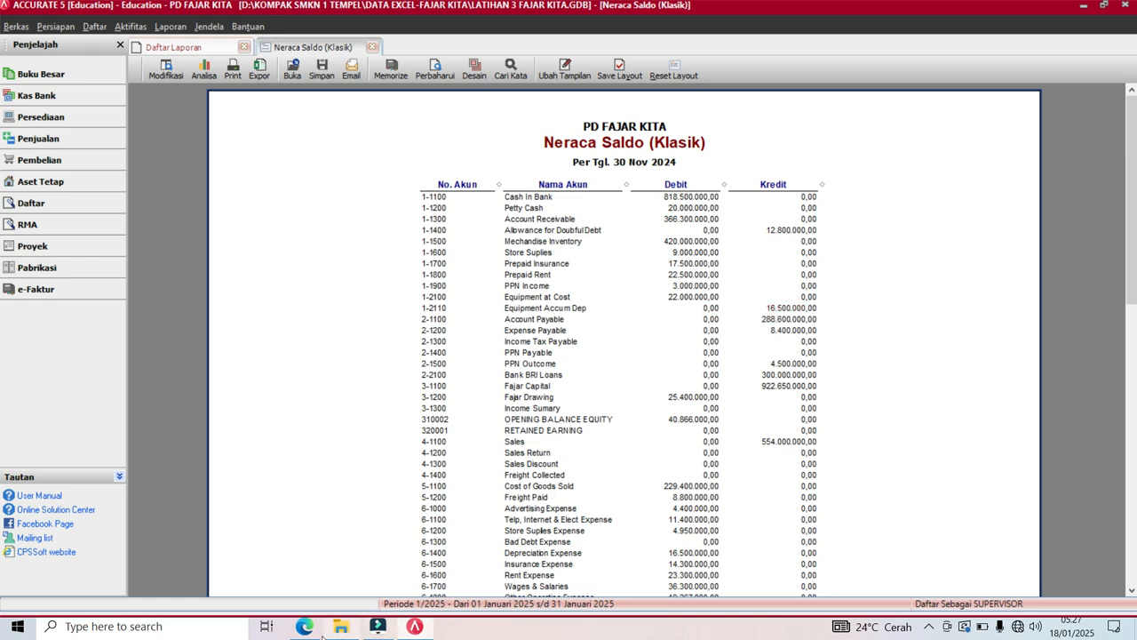
pyautogui.click(303, 627)
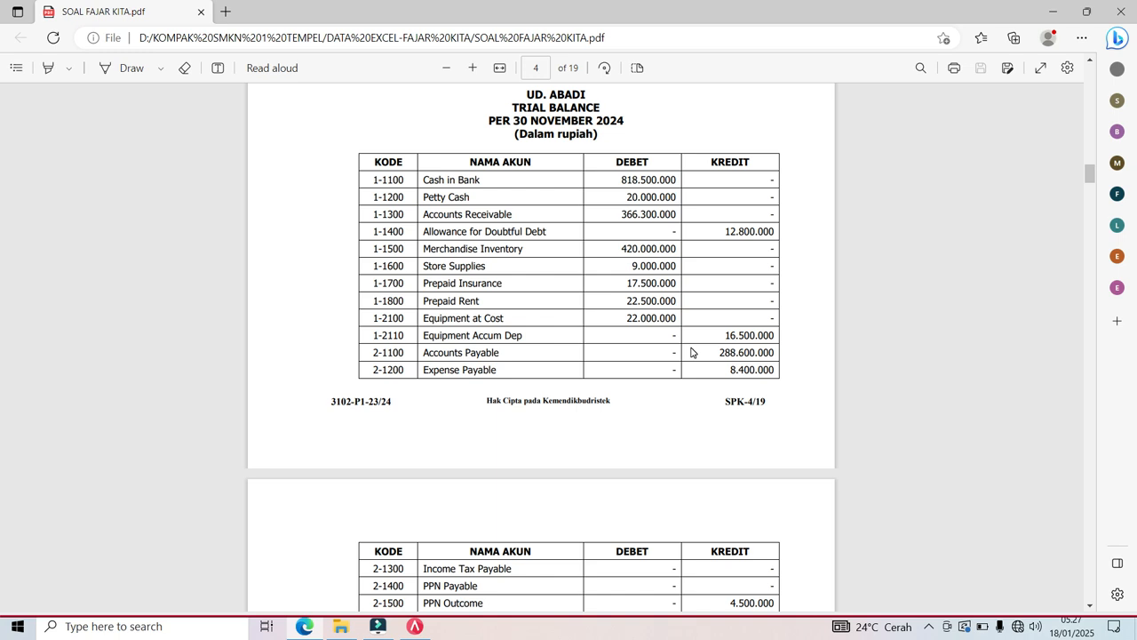
# Return from the source PDF to the Neraca Saldo (Klasik) report per 30 Nov 2024.
pyautogui.click(414, 625)
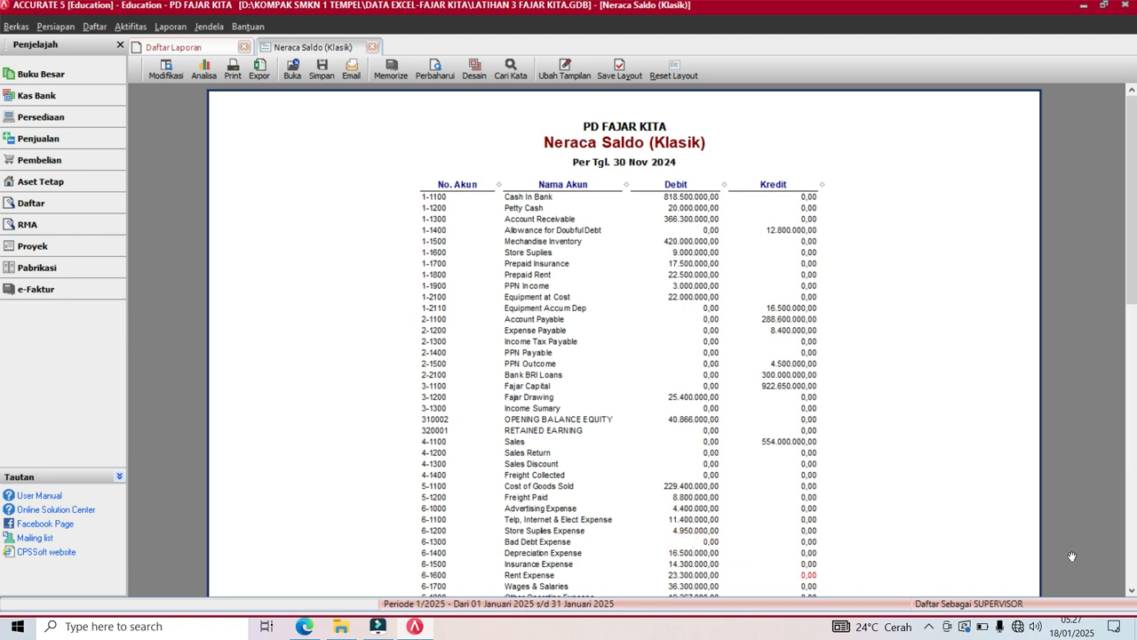
# Scroll the trial balance down to Interest Revenue, then open the Daftar menu.
pyautogui.click(1132, 589)
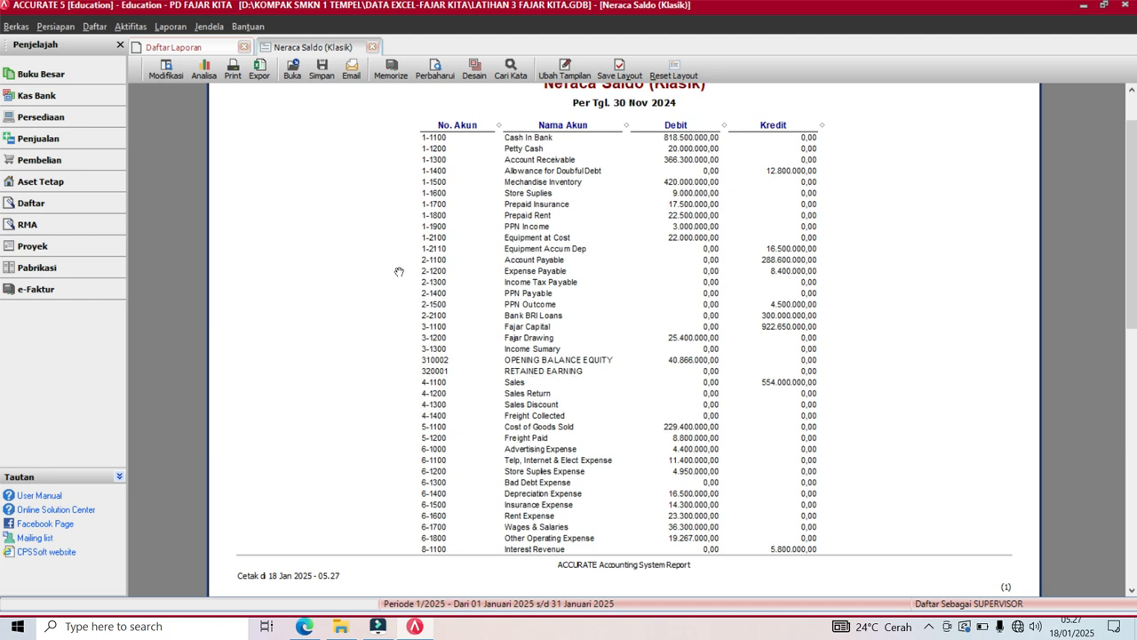
pyautogui.click(95, 26)
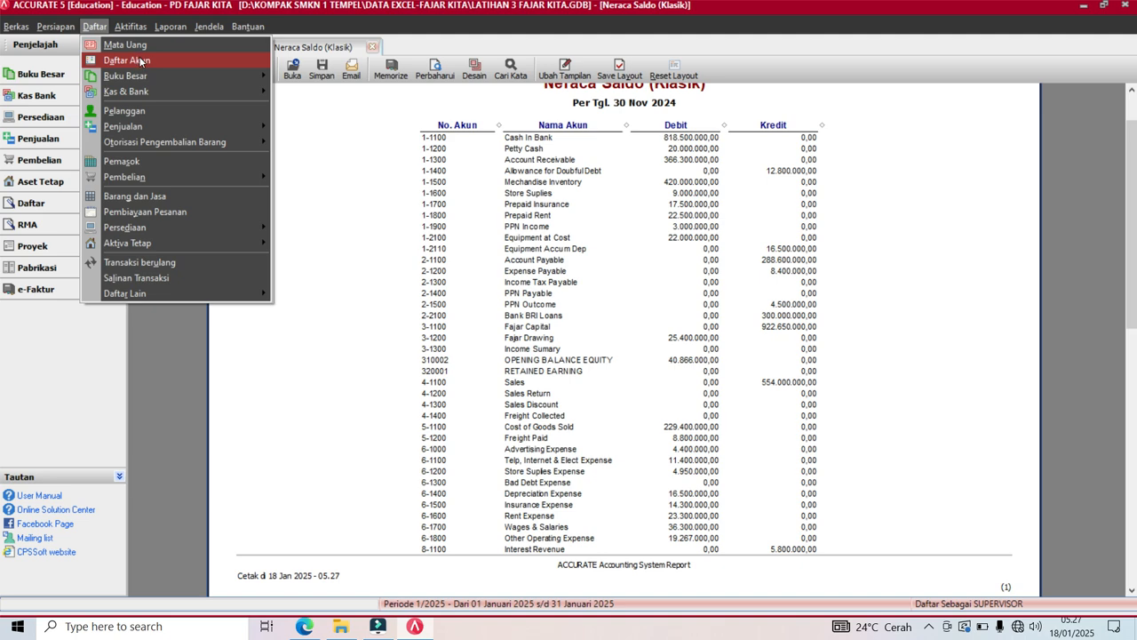
# Delete account 320001 RETAINED EARNING from the chart of accounts.
pyautogui.click(140, 60)
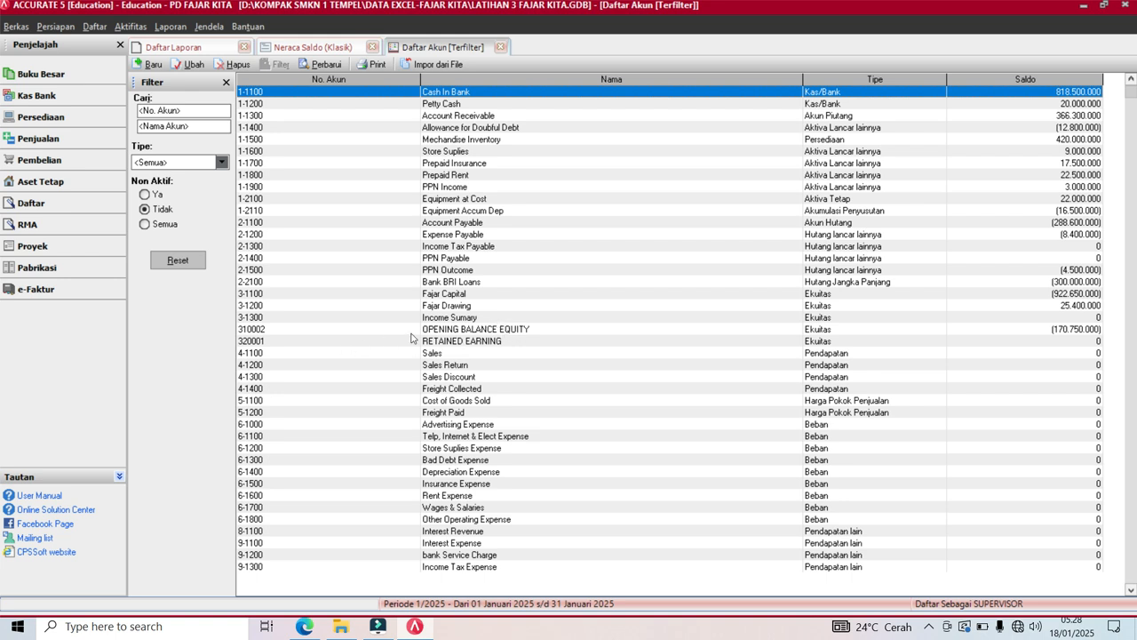
pyautogui.click(469, 345)
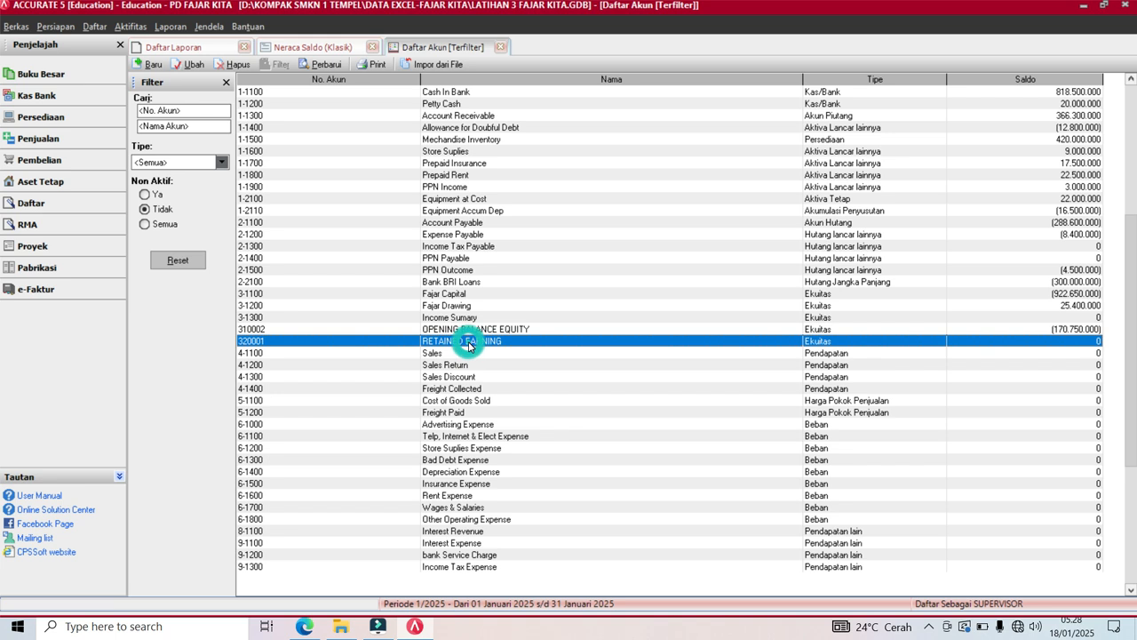
pyautogui.click(233, 62)
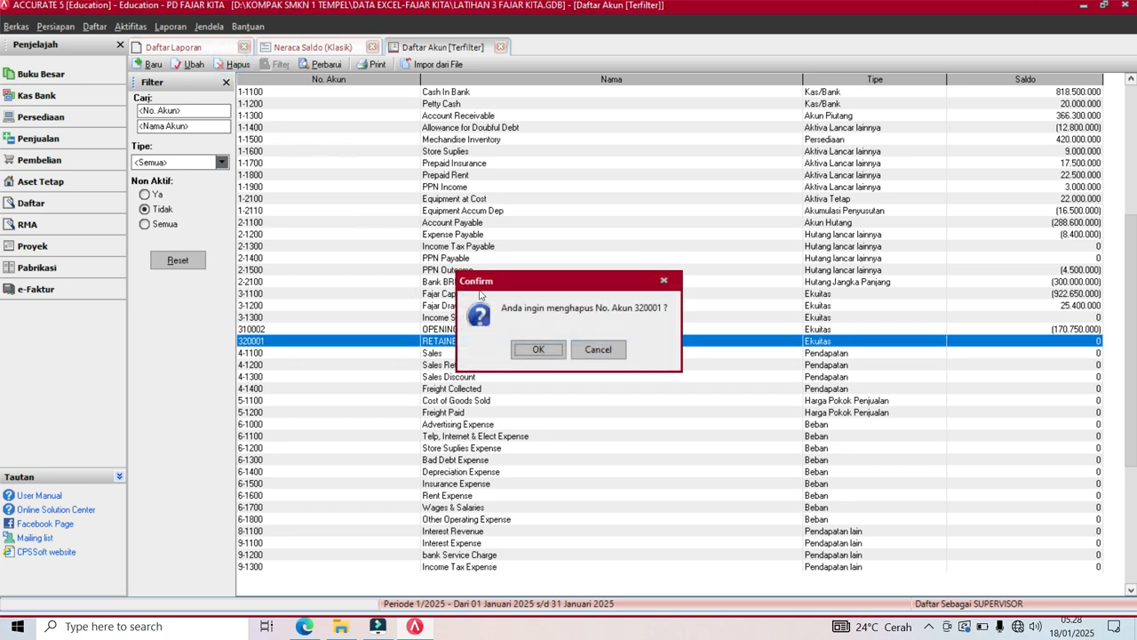
pyautogui.click(531, 350)
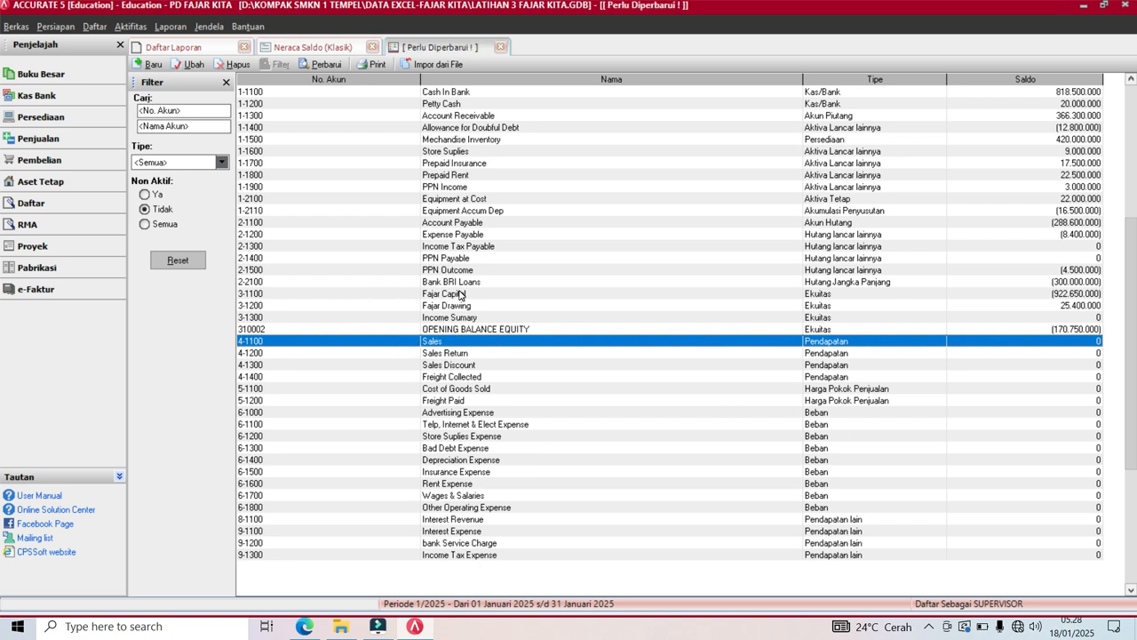
# Delete account 3-1100 Fajar Capital, then select OPENING BALANCE EQUITY.
pyautogui.click(459, 294)
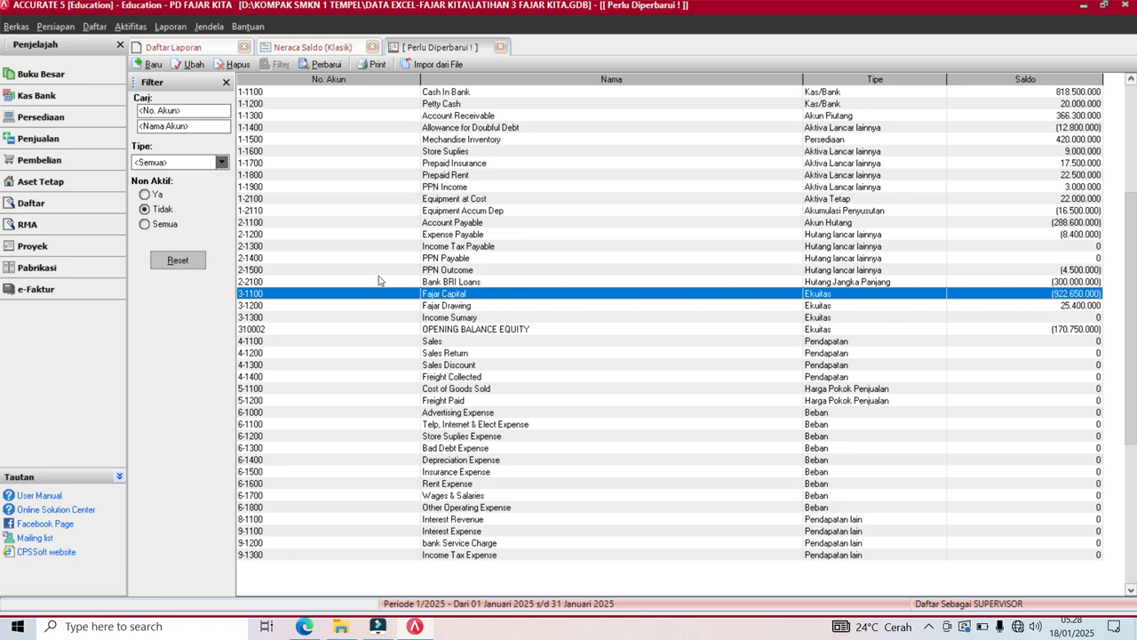
pyautogui.click(232, 65)
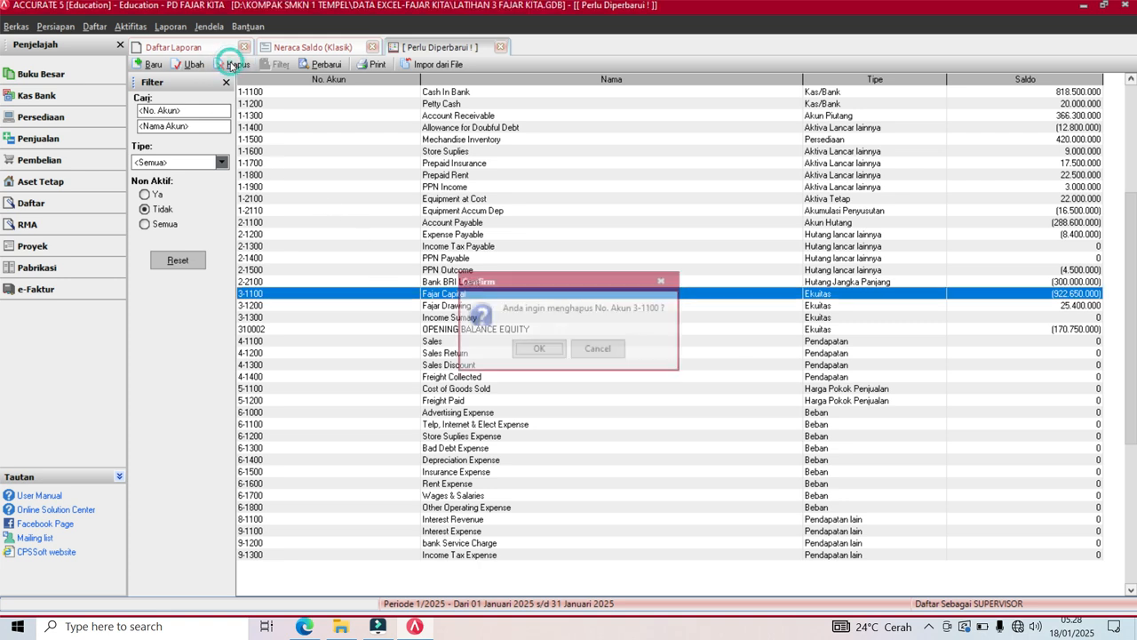
pyautogui.click(530, 350)
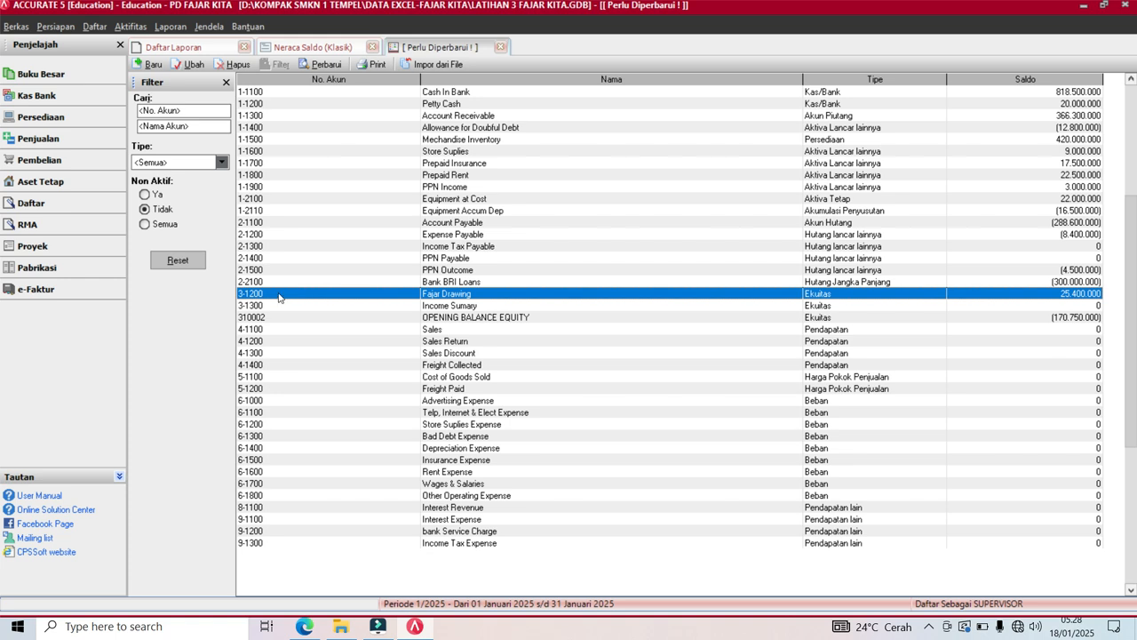
pyautogui.click(429, 319)
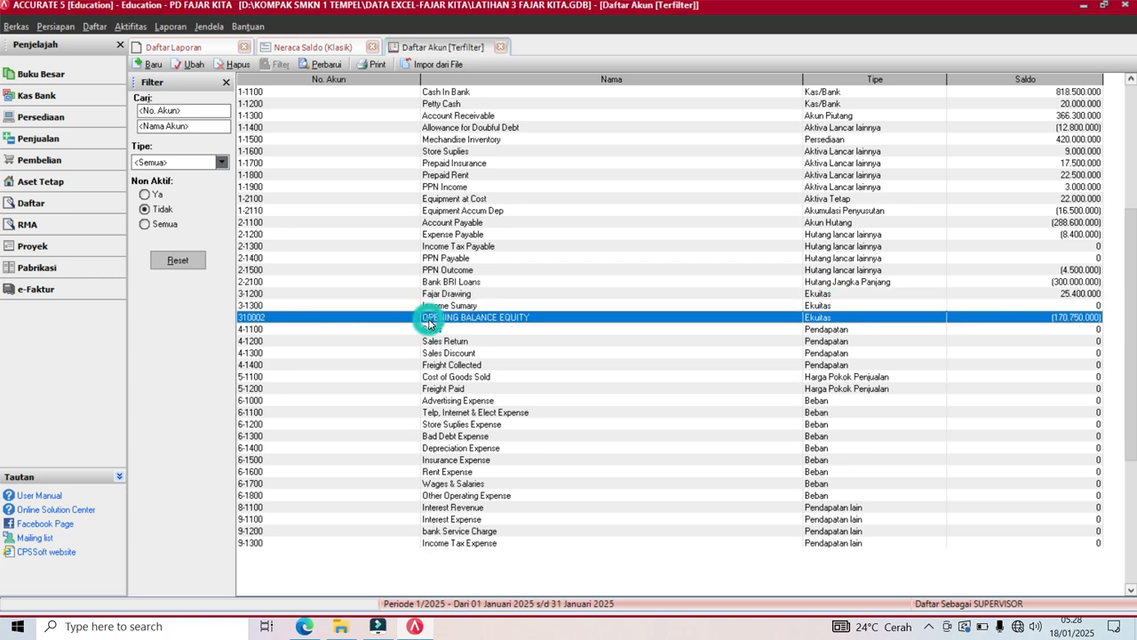
# Change OPENING BALANCE EQUITY's account number to 3-1100 and its name to Fajar Capital.
pyautogui.click(192, 66)
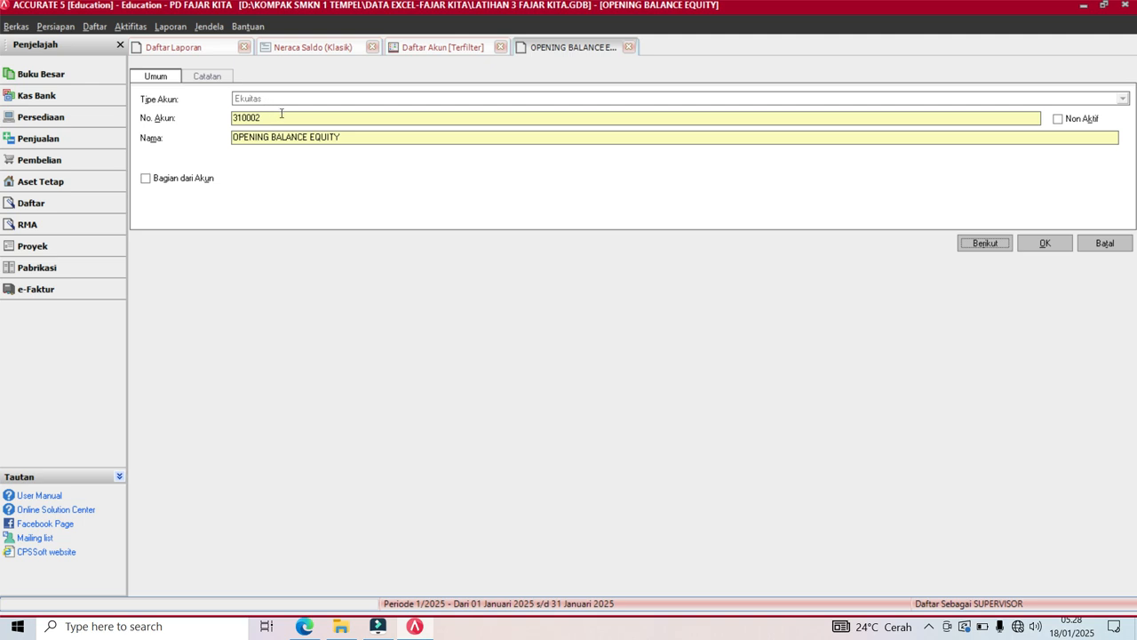
pyautogui.click(283, 121)
pyautogui.press('BackSpace')
pyautogui.press('BackSpace')
pyautogui.press('BackSpace')
pyautogui.press('BackSpace')
pyautogui.press('BackSpace')
pyautogui.write('3-1100')
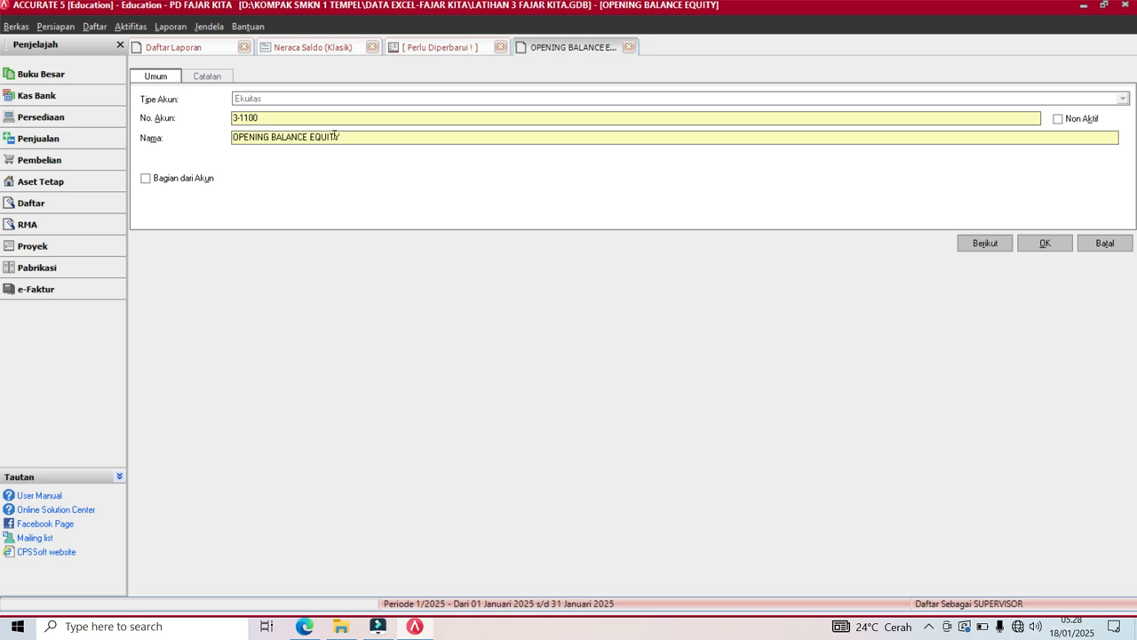
pyautogui.click(351, 137)
pyautogui.press('BackSpace')
pyautogui.press('BackSpace')
pyautogui.press('BackSpace')
pyautogui.press('BackSpace')
pyautogui.press('BackSpace')
pyautogui.press('BackSpace')
pyautogui.press('BackSpace')
pyautogui.press('BackSpace')
pyautogui.press('BackSpace')
pyautogui.press('BackSpace')
pyautogui.press('BackSpace')
pyautogui.press('BackSpace')
pyautogui.press('BackSpace')
pyautogui.press('BackSpace')
pyautogui.press('BackSpace')
pyautogui.press('BackSpace')
pyautogui.press('BackSpace')
pyautogui.press('BackSpace')
pyautogui.press('BackSpace')
pyautogui.press('BackSpace')
pyautogui.click(1044, 243)
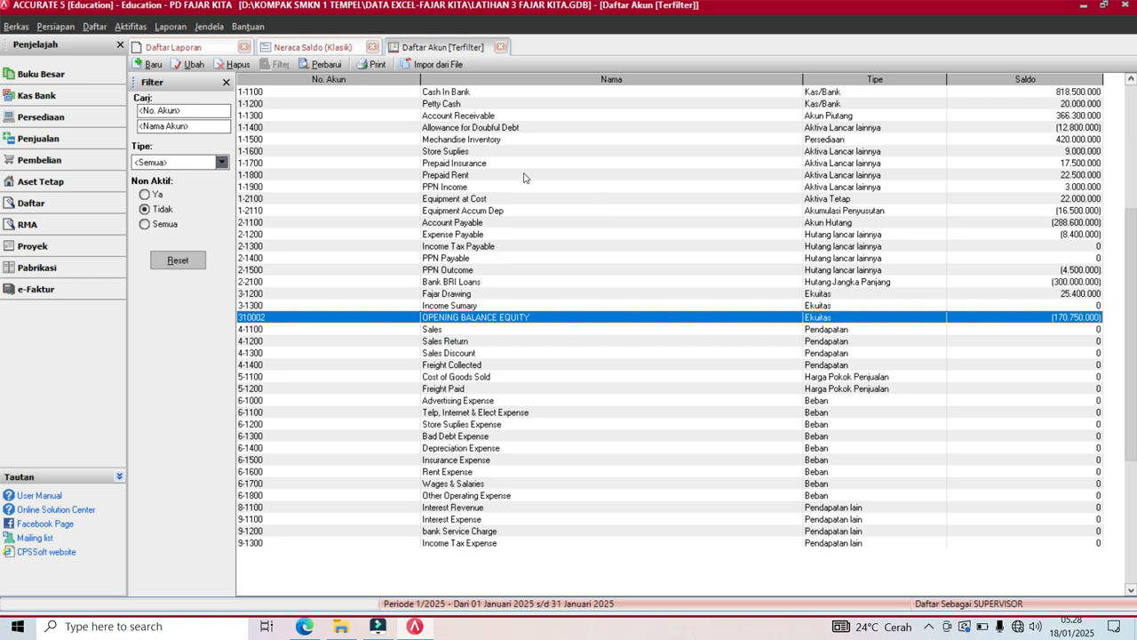
# Refresh accounts and trial balance so Fajar Capital credits 881.784.000,00, then open recorder options.
pyautogui.click(321, 64)
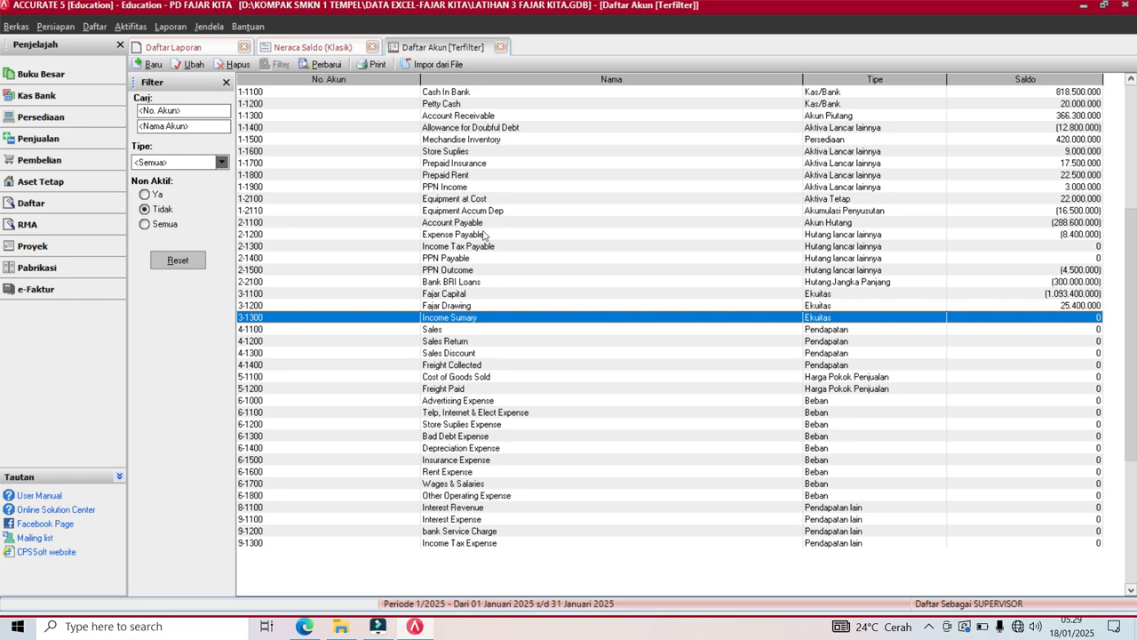
pyautogui.click(501, 49)
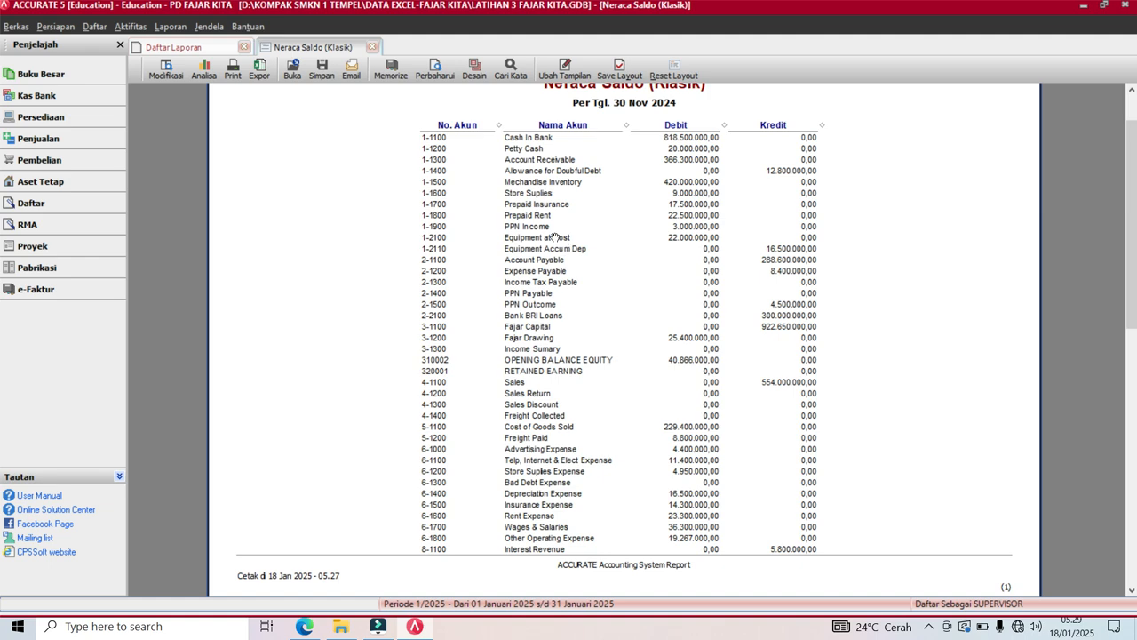
pyautogui.click(439, 71)
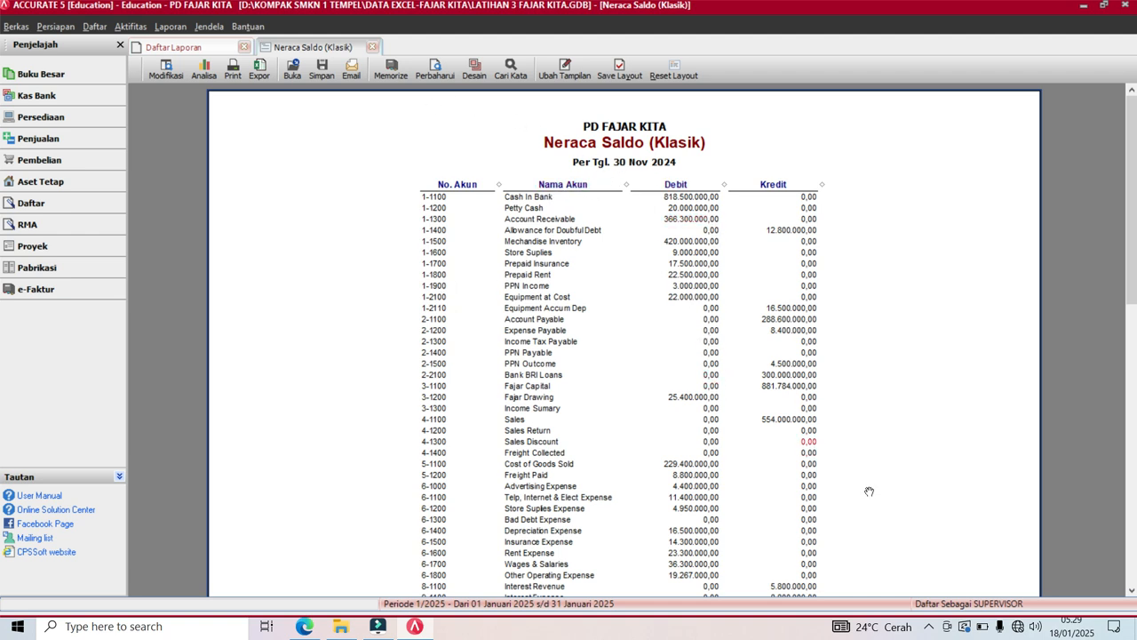
pyautogui.click(929, 627)
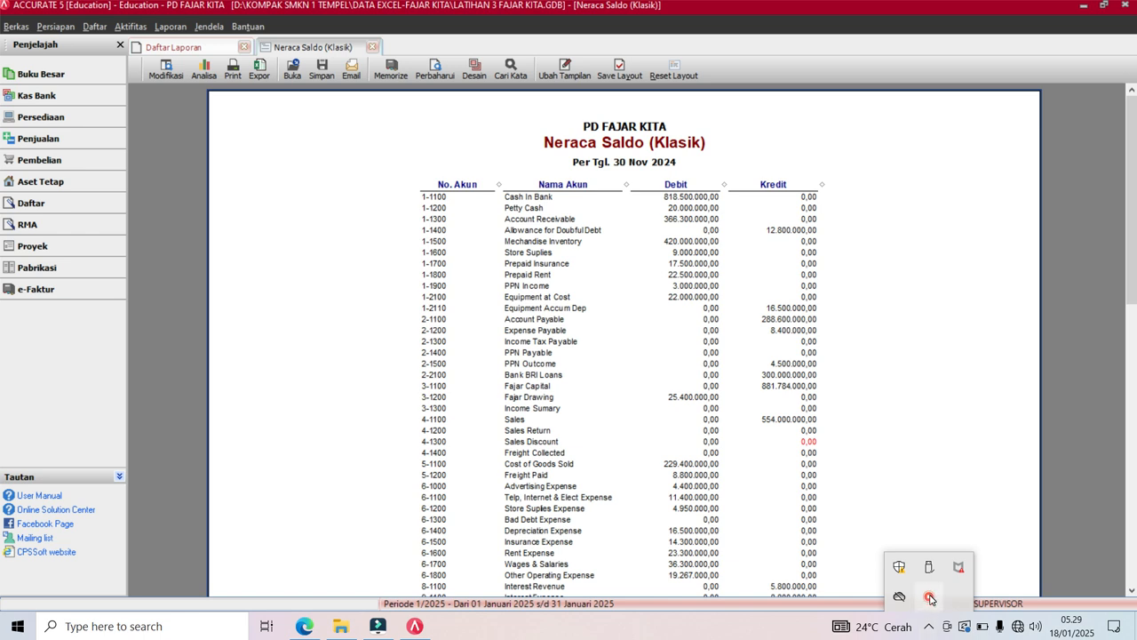
pyautogui.rightClick(930, 598)
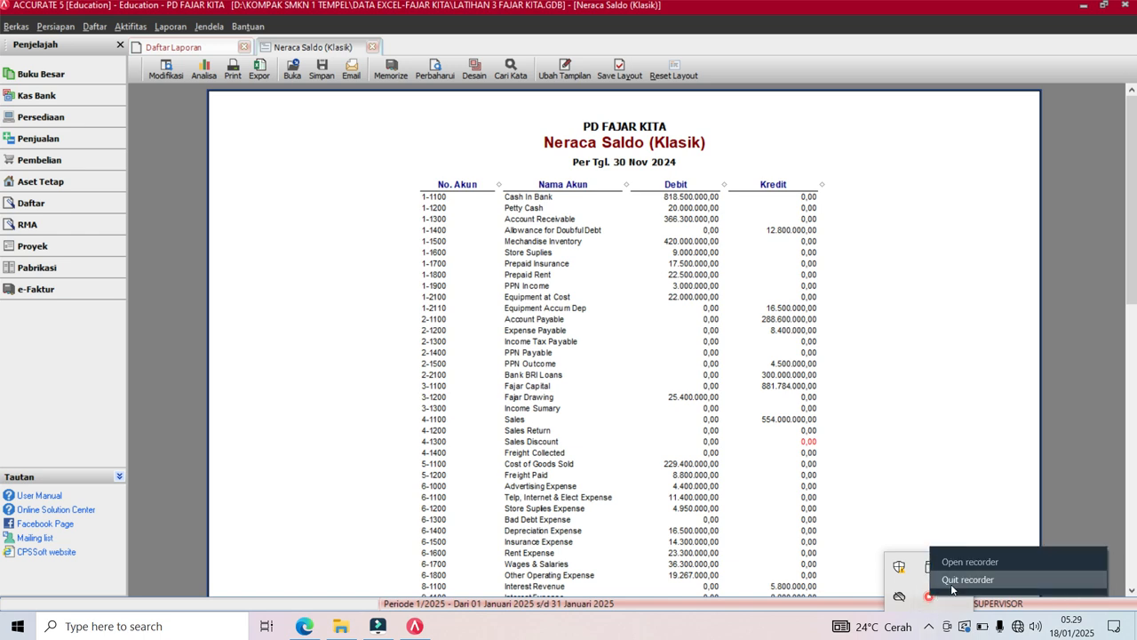